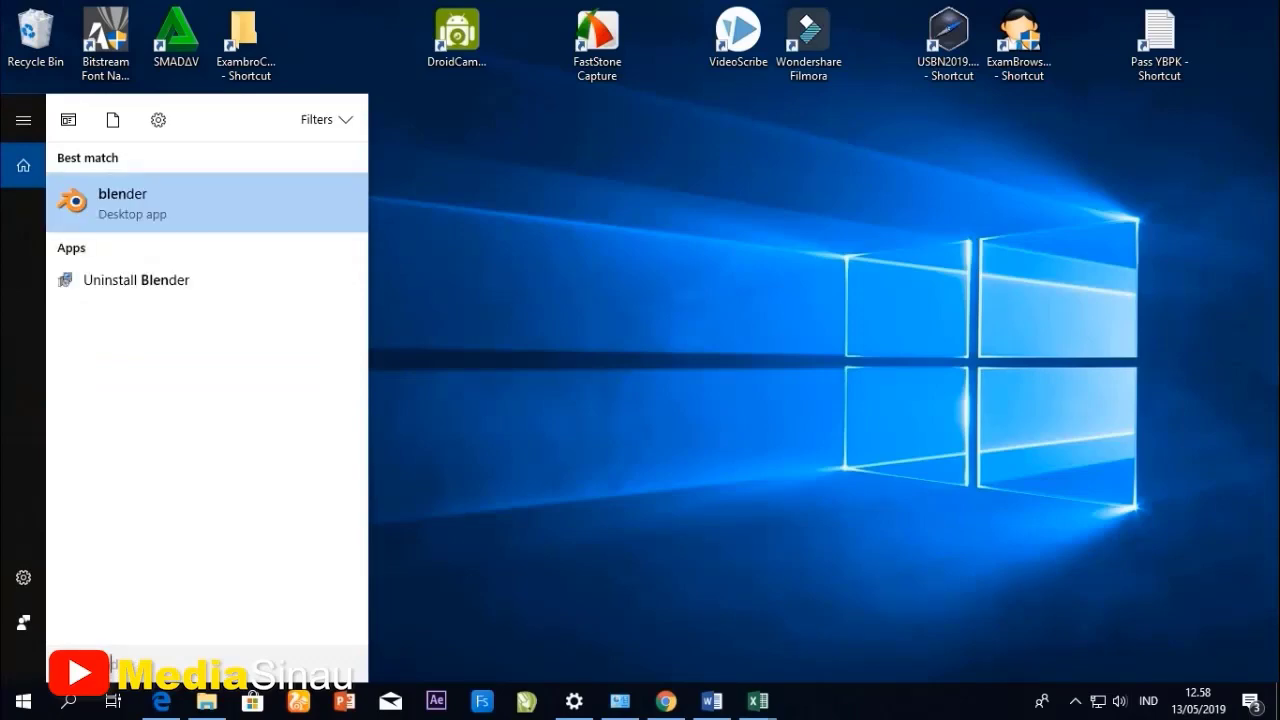
- Launch Blender and dismiss its splash screen to reach the default scene
key("Return")
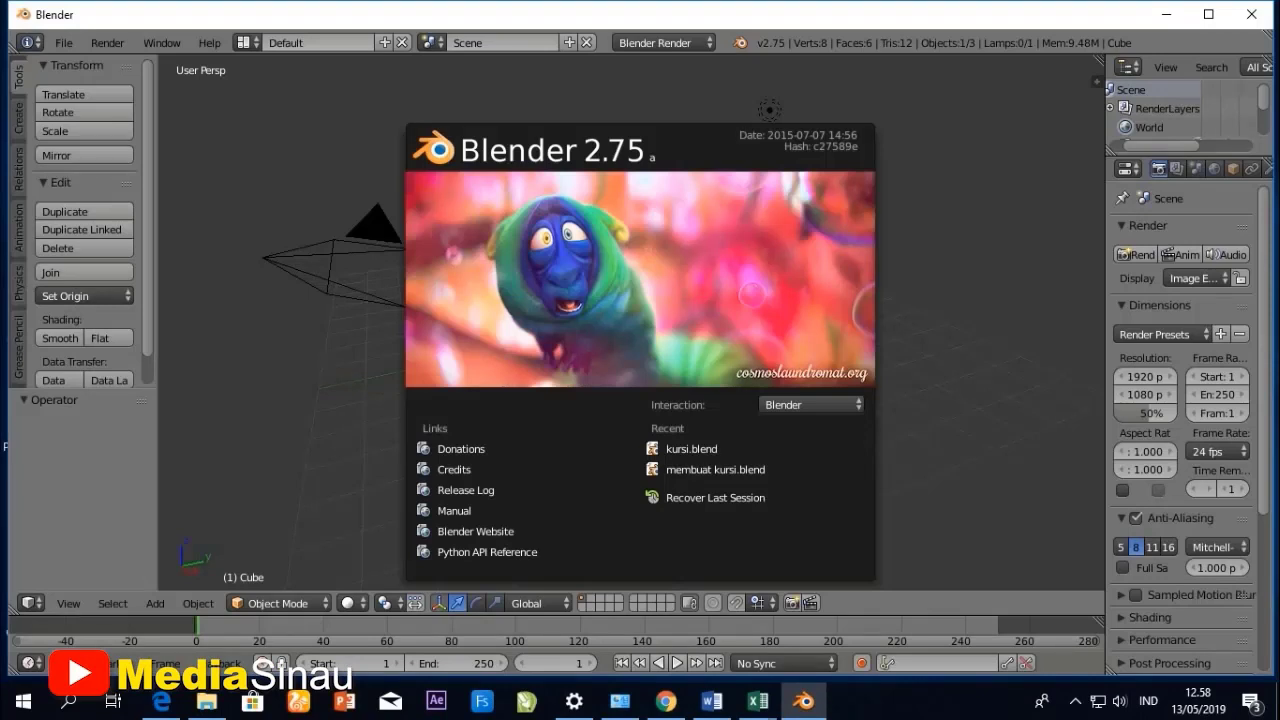
key("Escape")
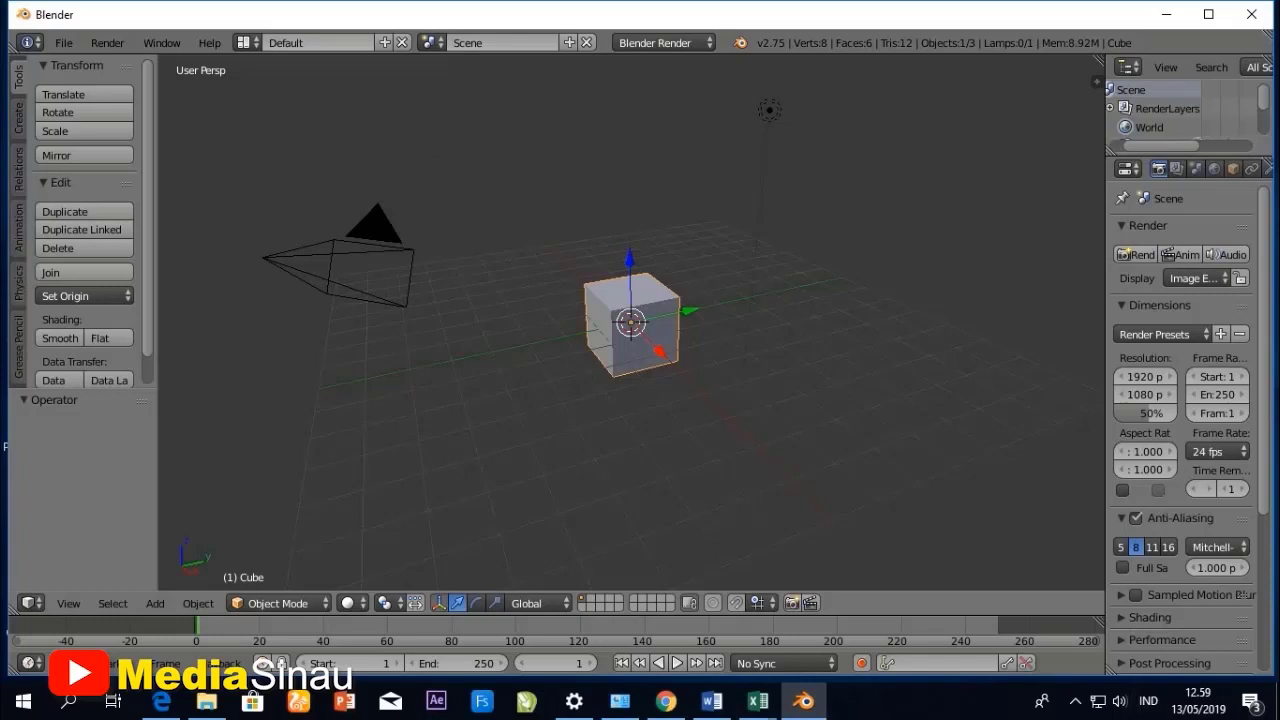
- Flatten the default cube by scaling it along the Z axis by a factor of about 0.343
middle_click_drag(631, 380, 545, 385)
scroll(631, 322, "up", 4)
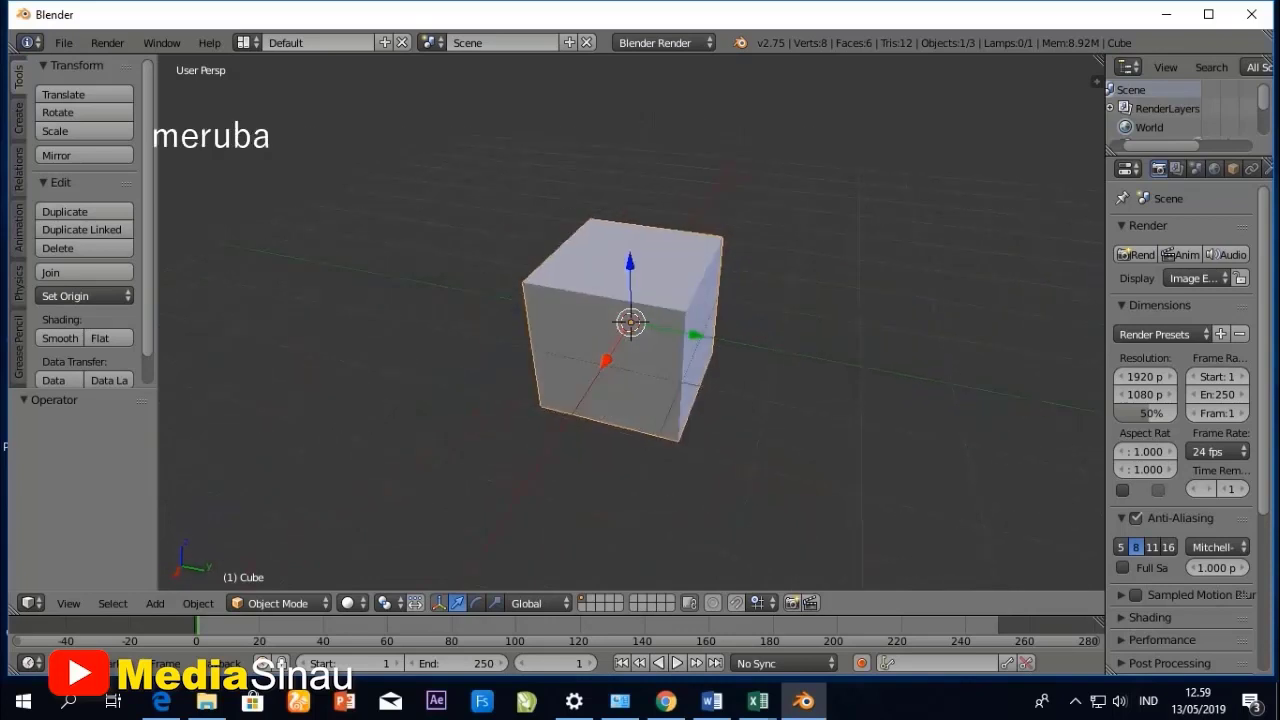
key("s")
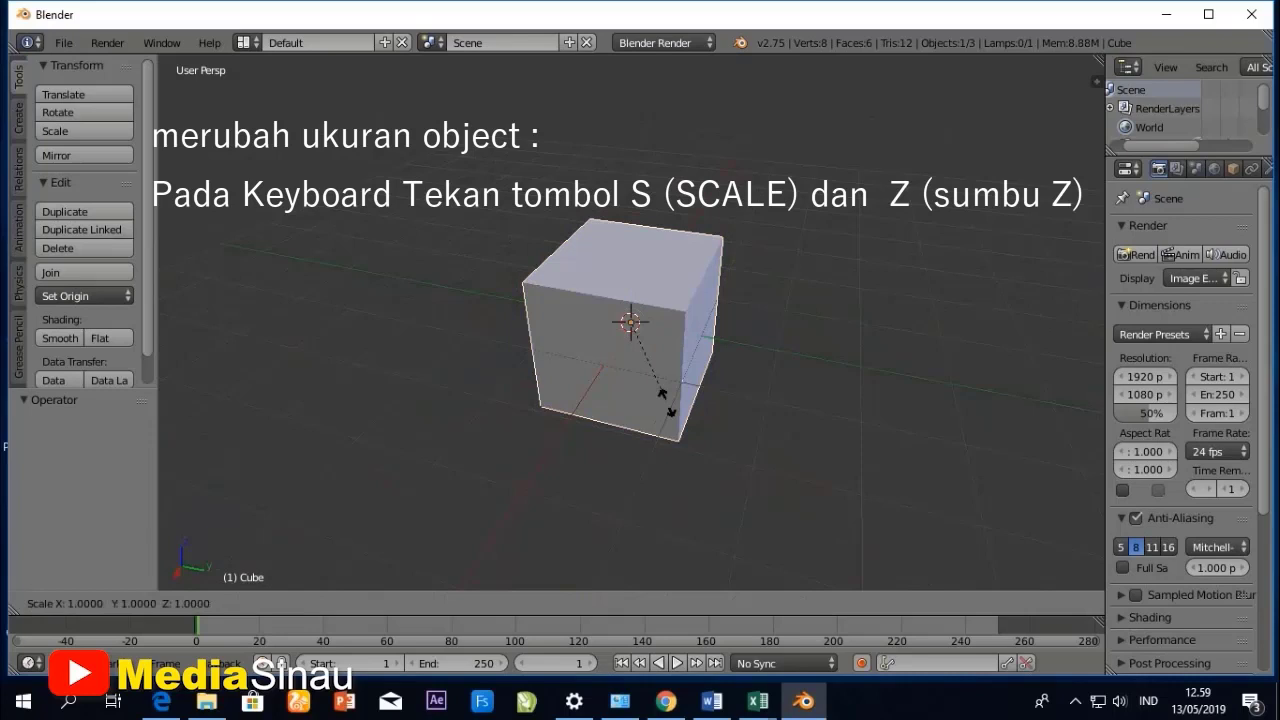
key("z")
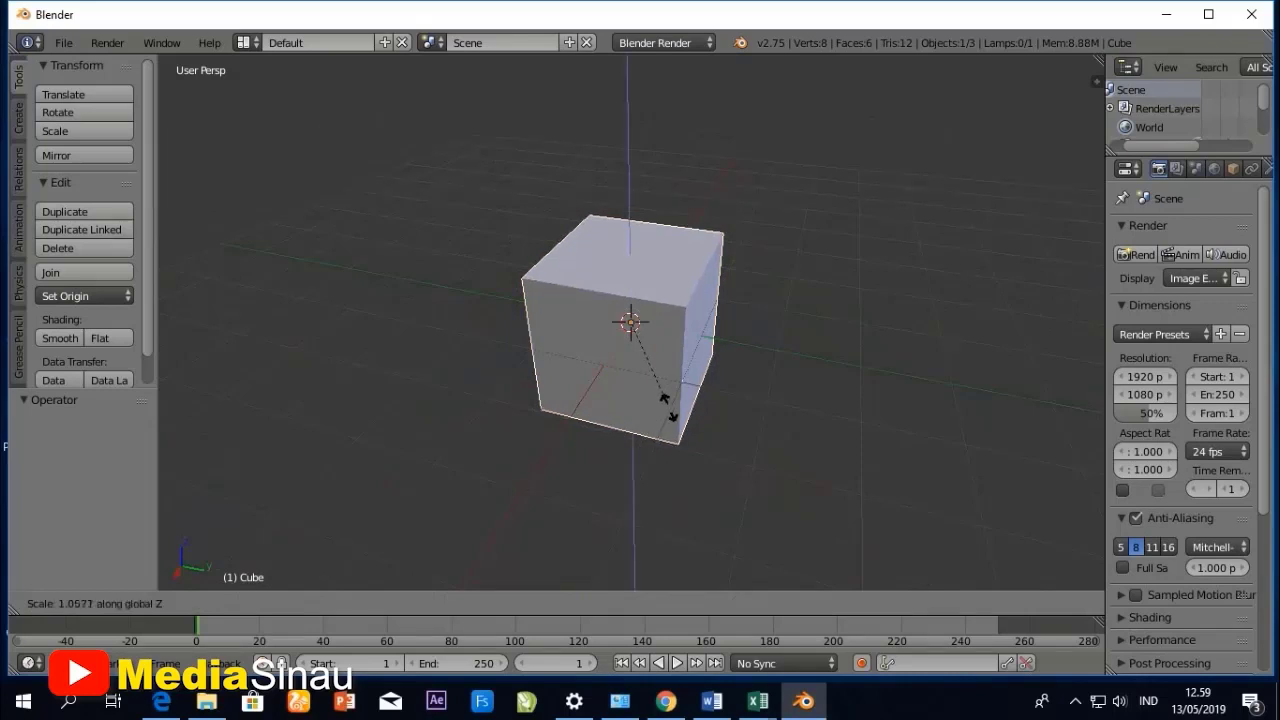
left_click(646, 337)
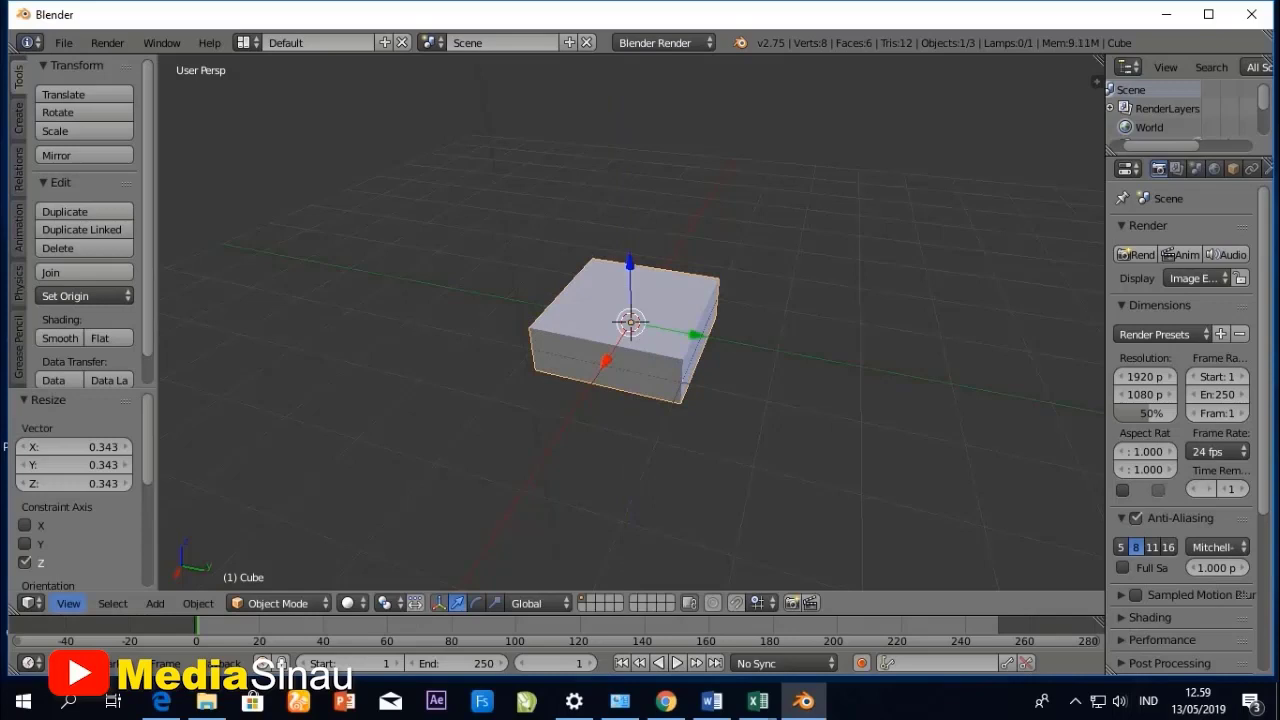
- Lengthen the flattened cube by scaling it along the X axis by a factor of about 1.949
left_click(68, 603)
left_click(70, 514)
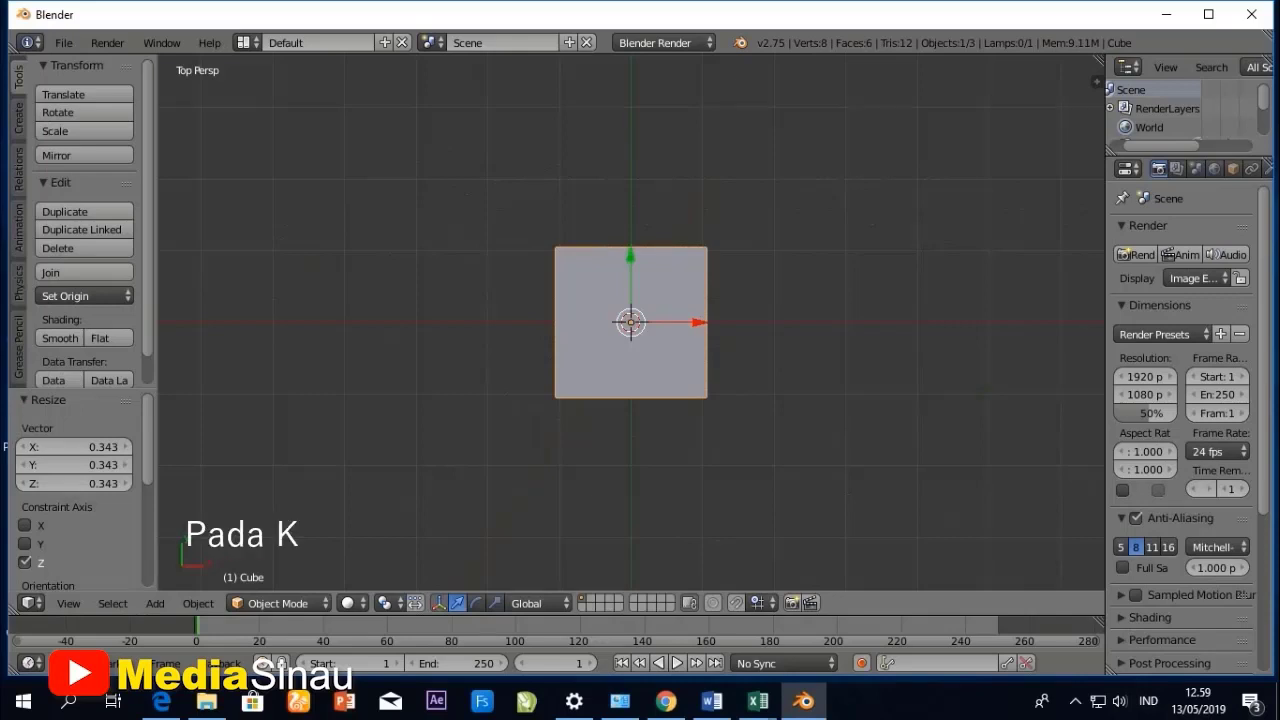
key("s")
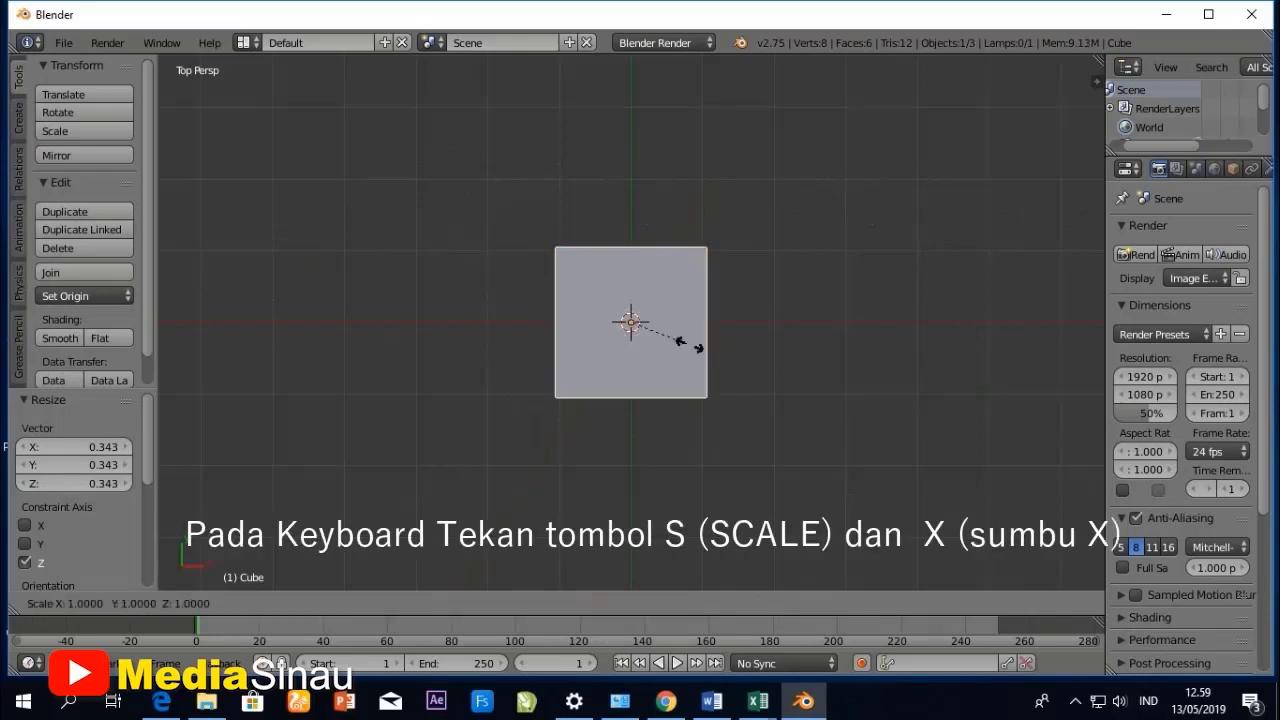
key("x")
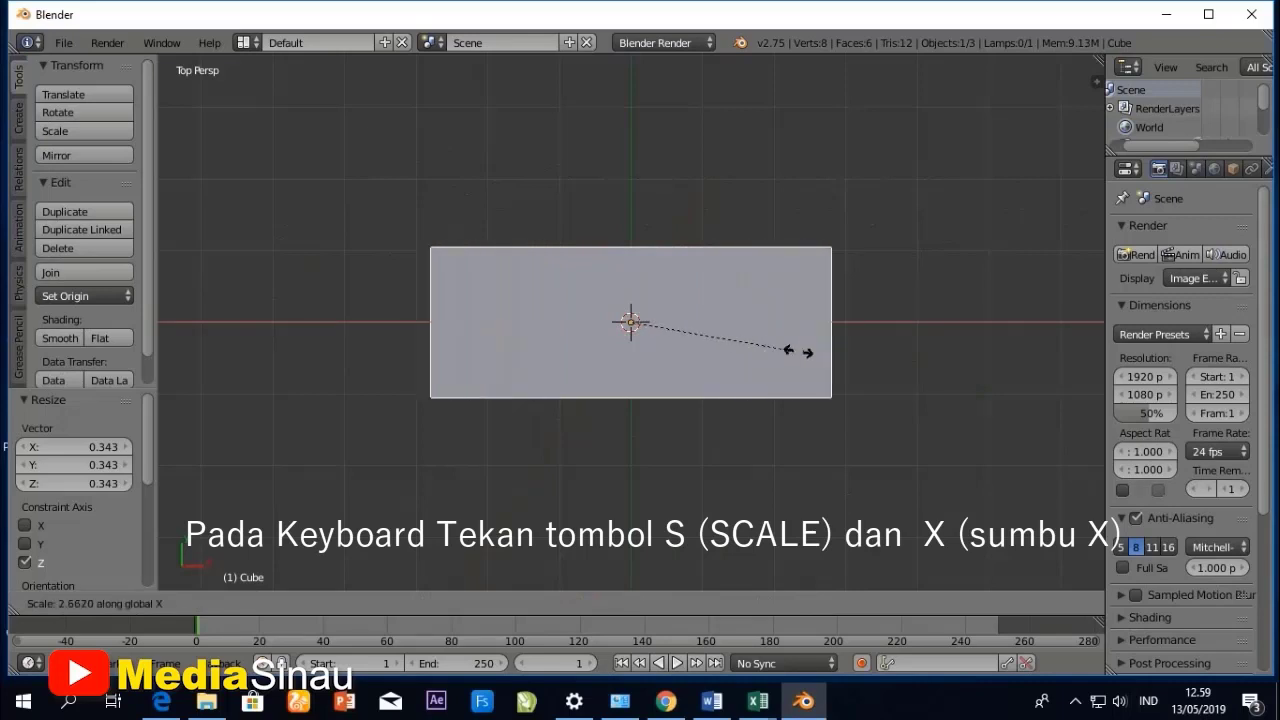
left_click(752, 337)
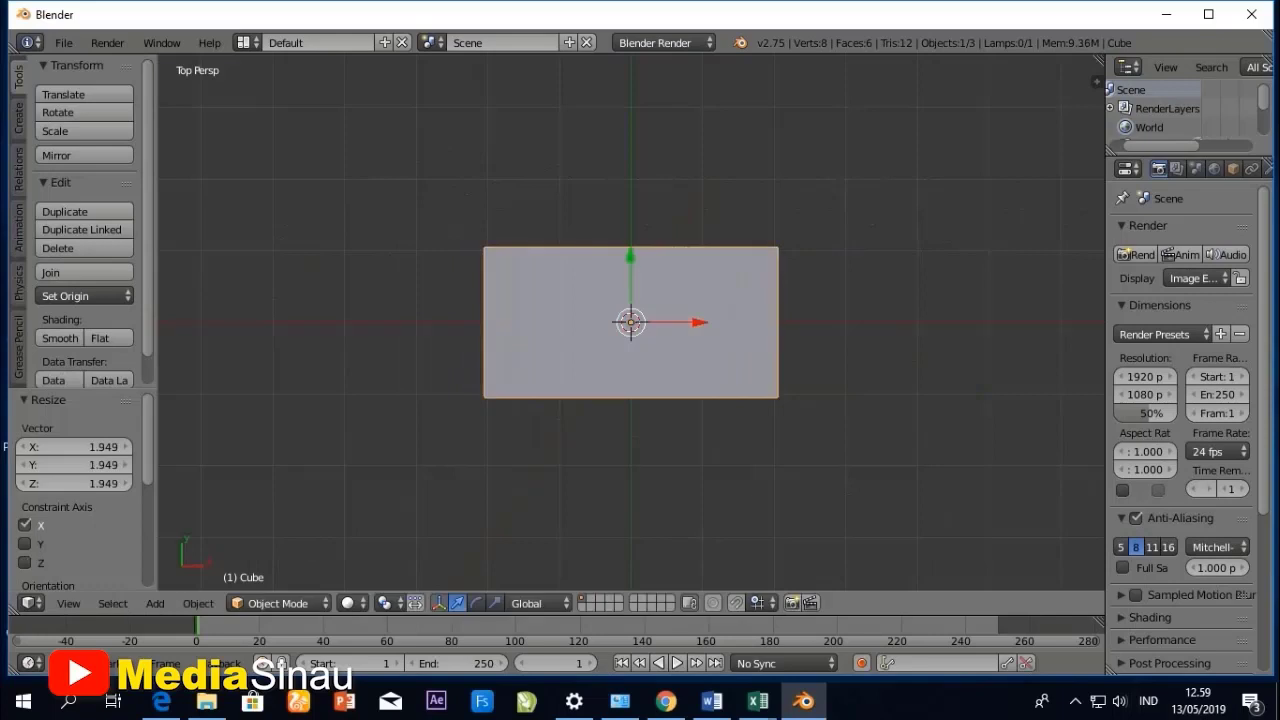
- Add a cylinder mesh to the scene with the default radius of 1 and depth of 2
middle_click_drag(752, 337, 777, 214)
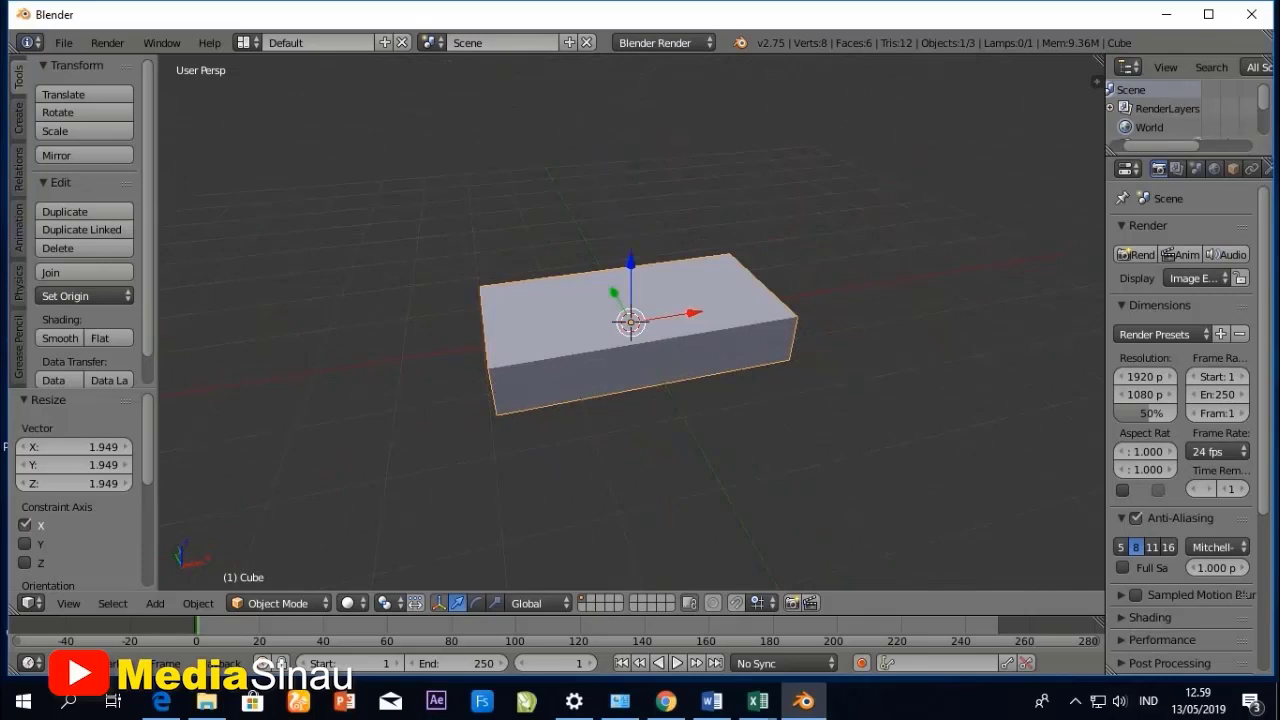
middle_click_drag(777, 214, 786, 214)
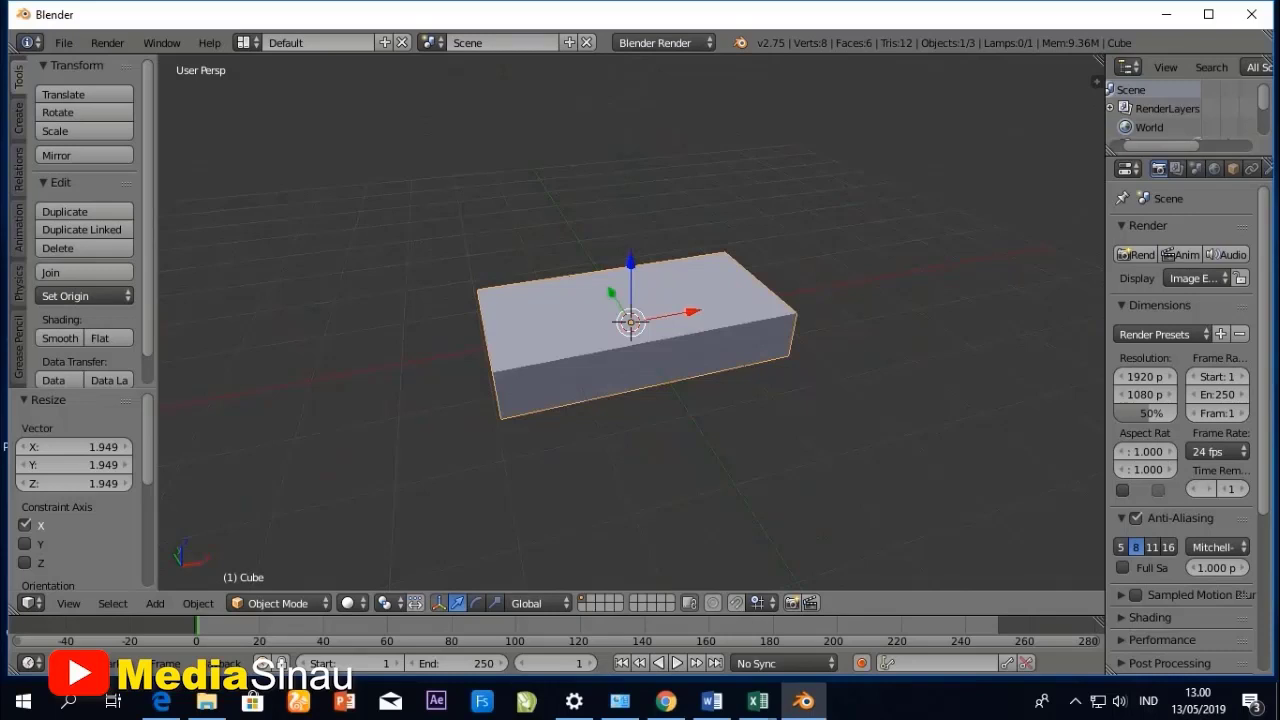
left_click(155, 603)
mouse_move(180, 581)
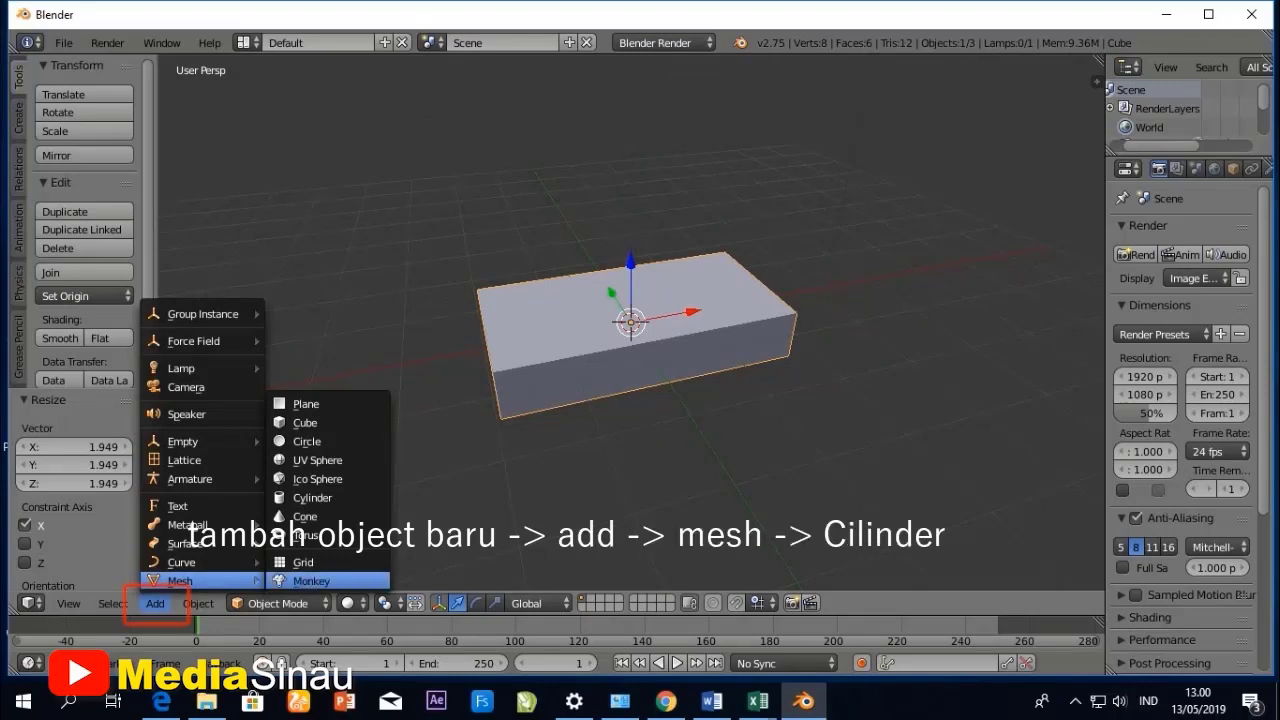
left_click(312, 497)
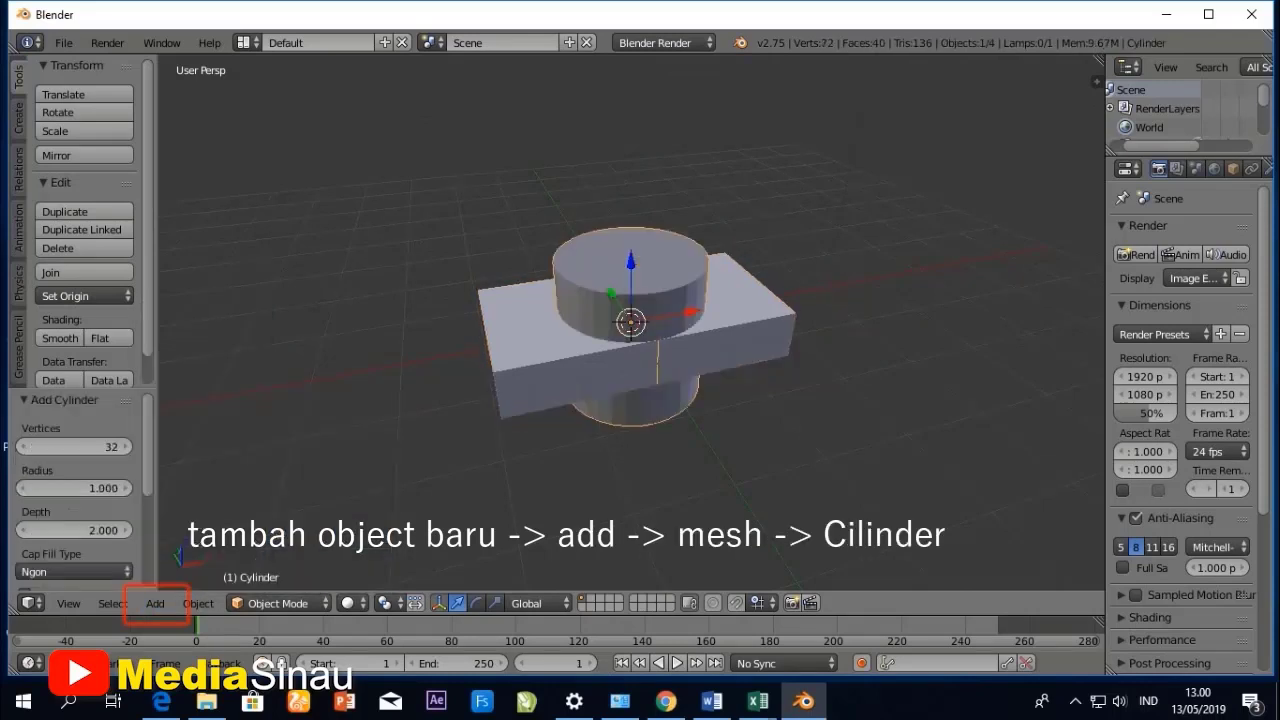
- Raise the cylinder above the box by moving it about 1.451 units along the Z axis
middle_click_drag(600, 400, 580, 364)
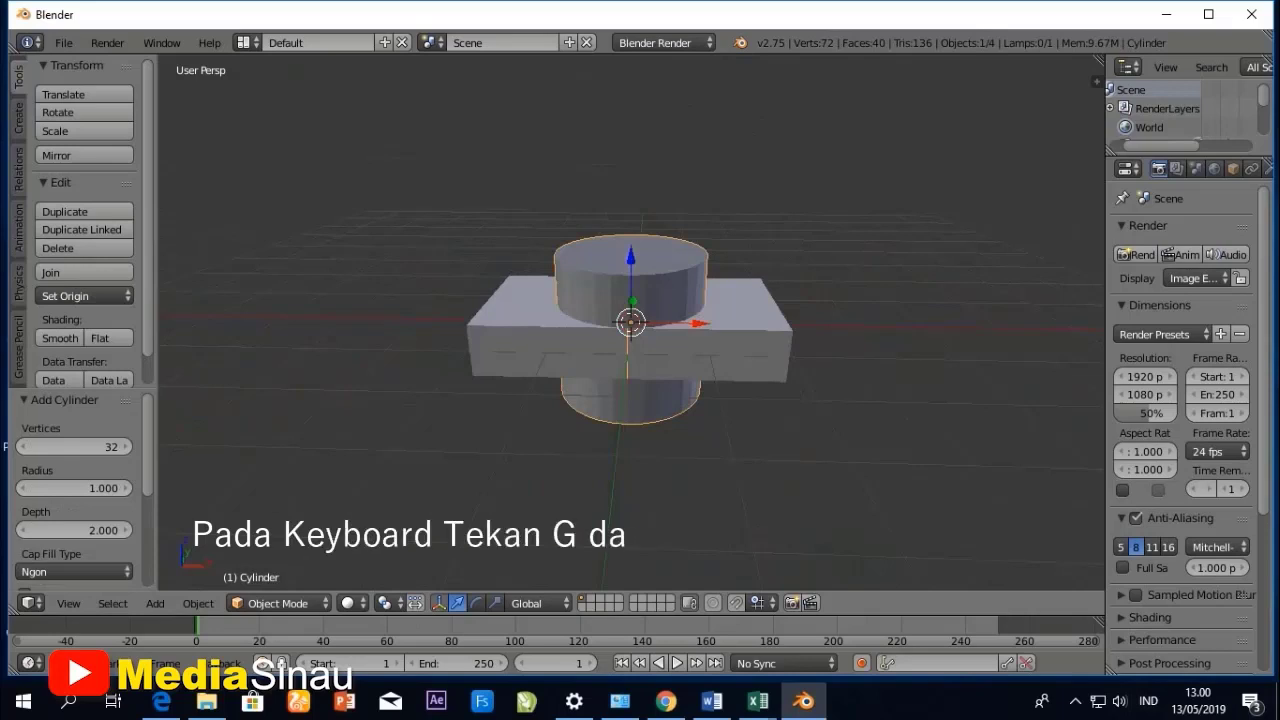
key("g")
key("z")
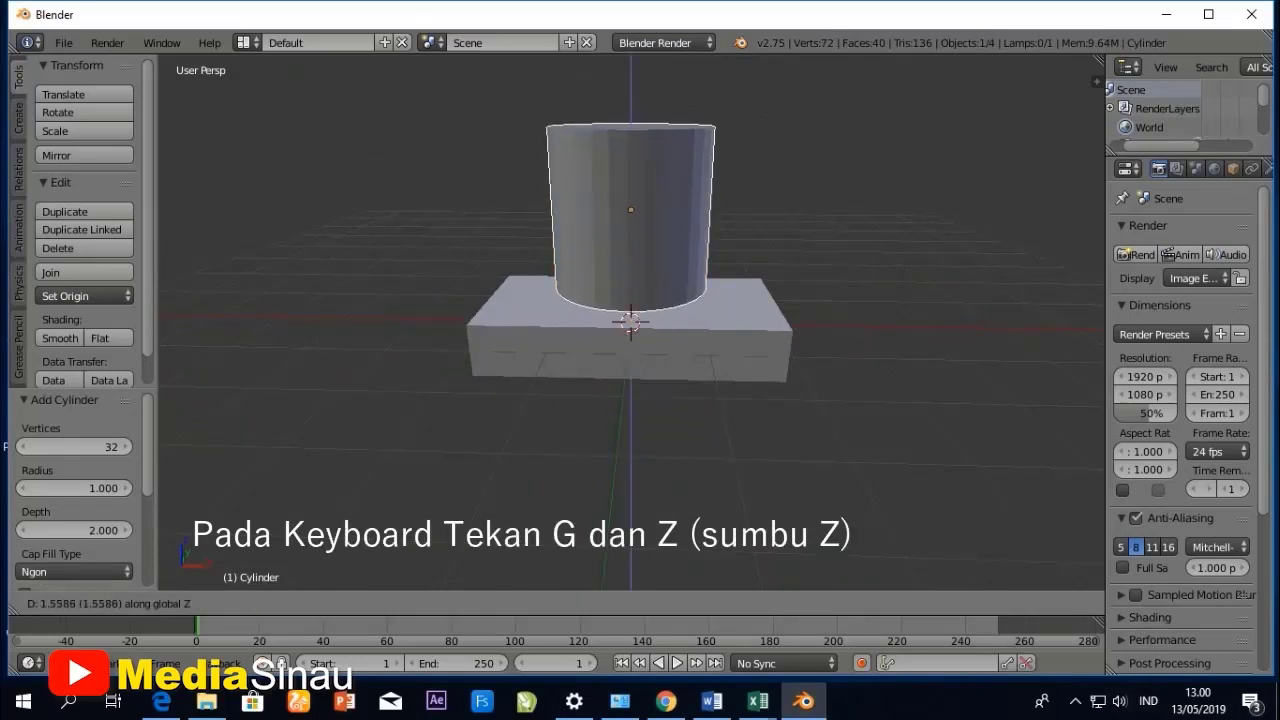
key("Return")
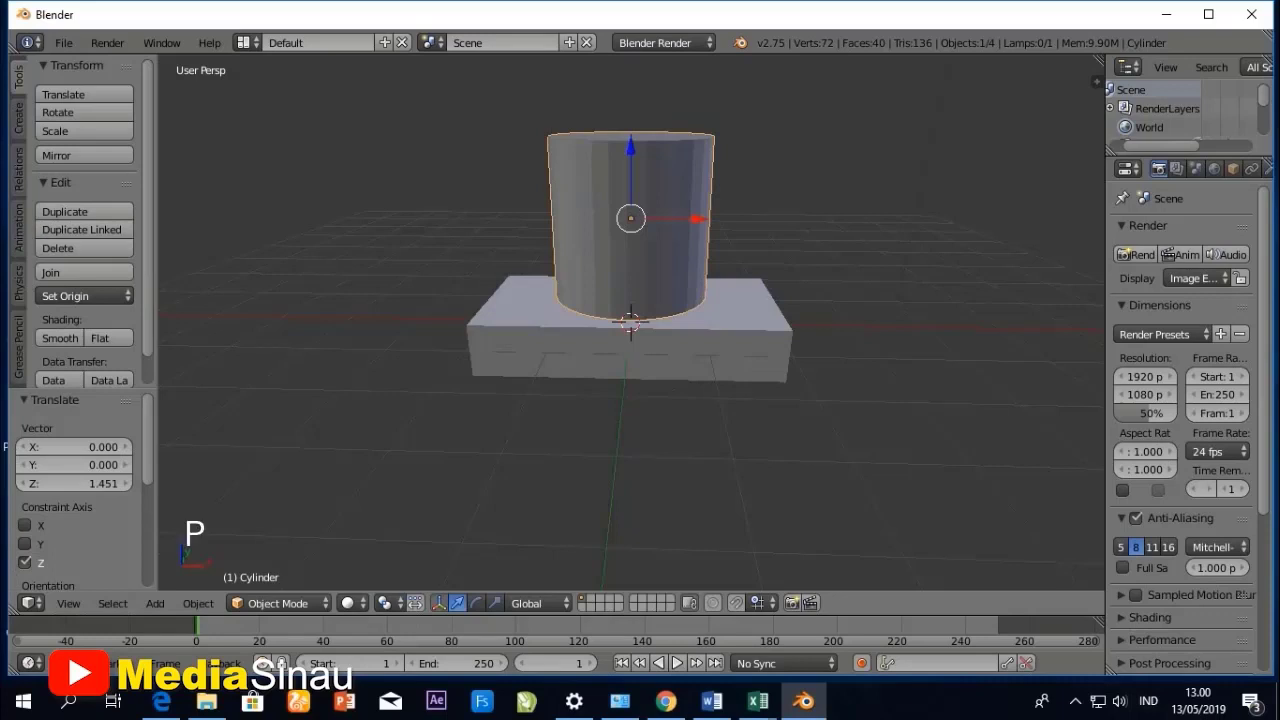
- Rotate the cylinder 90 degrees about the global Y axis so it lies along the box's length
key("r")
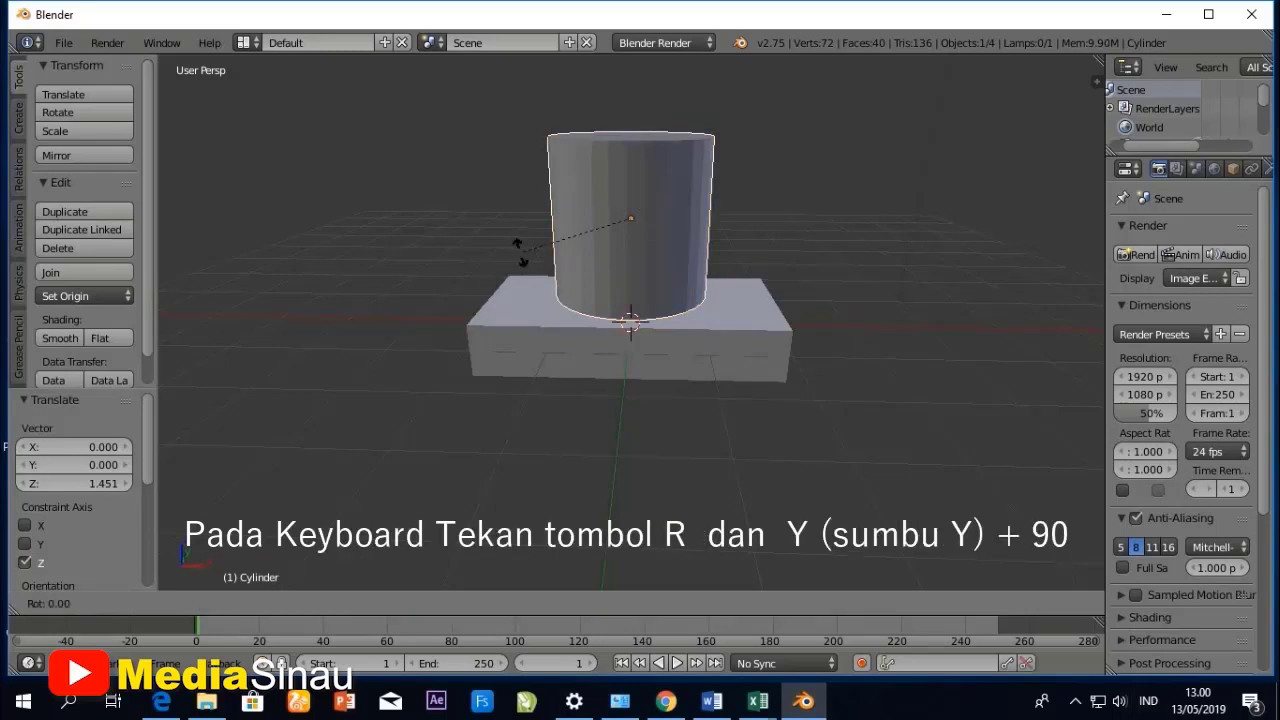
key("y")
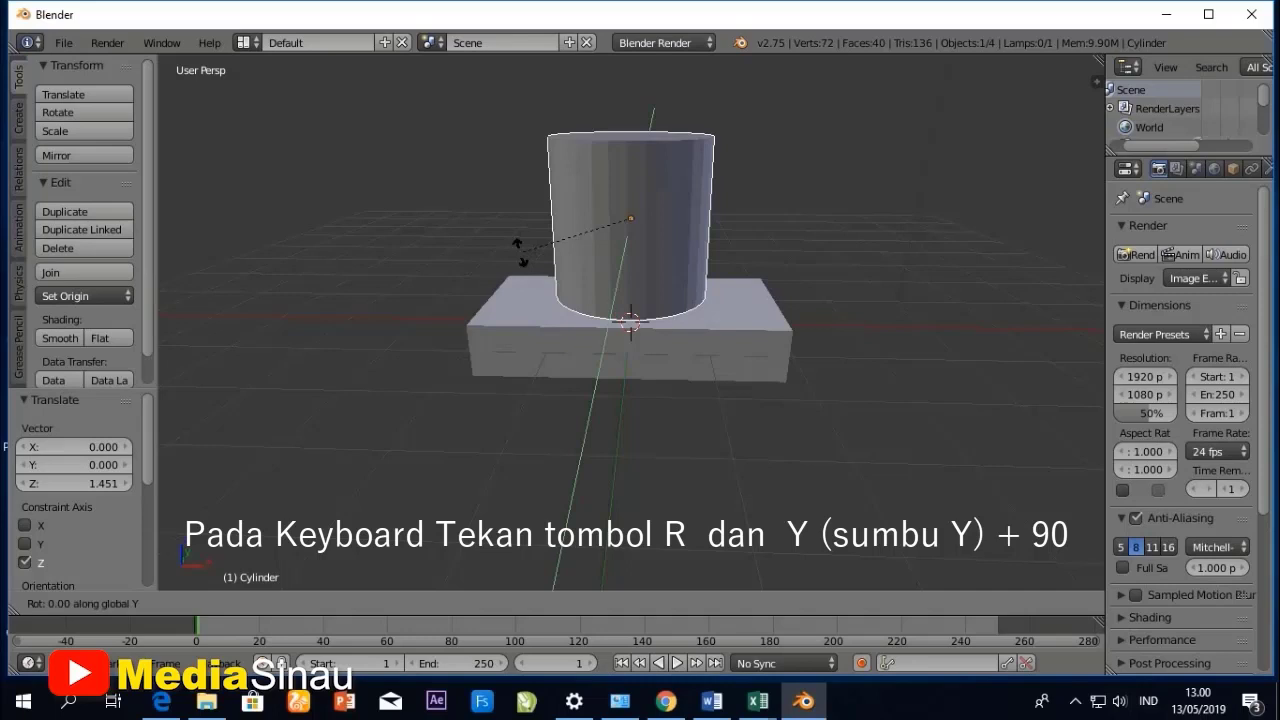
type("90")
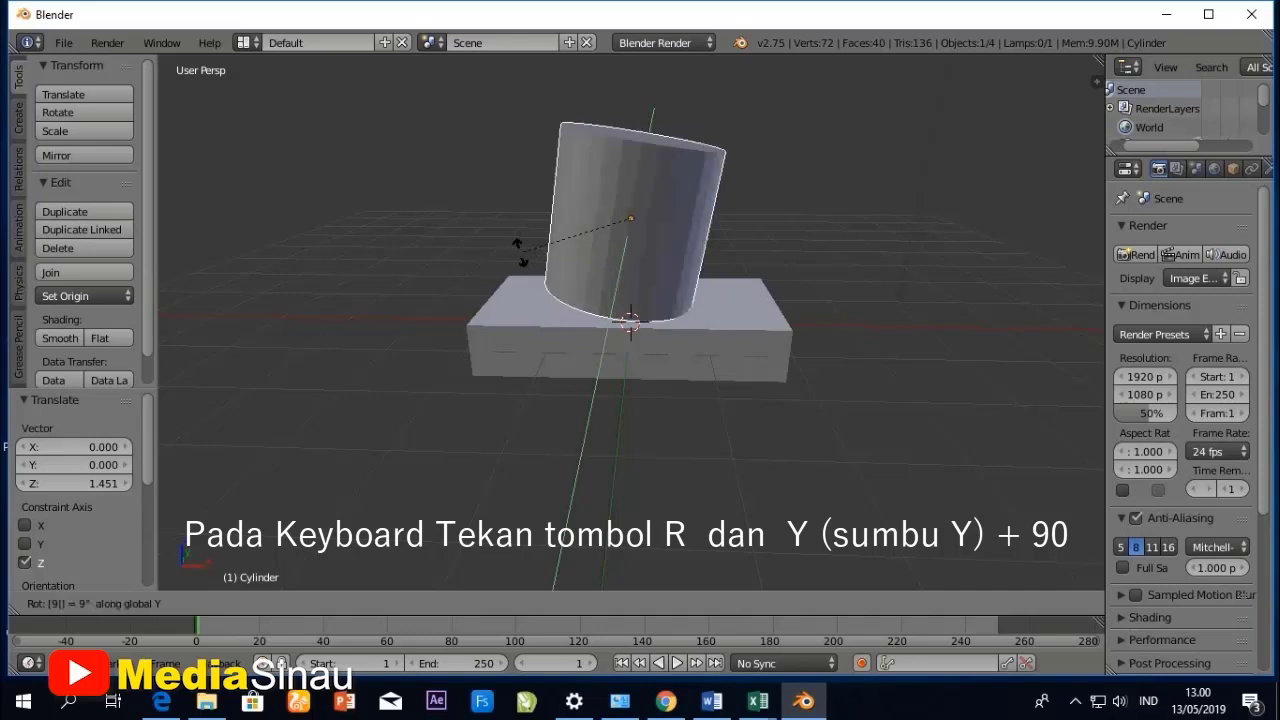
key("Return")
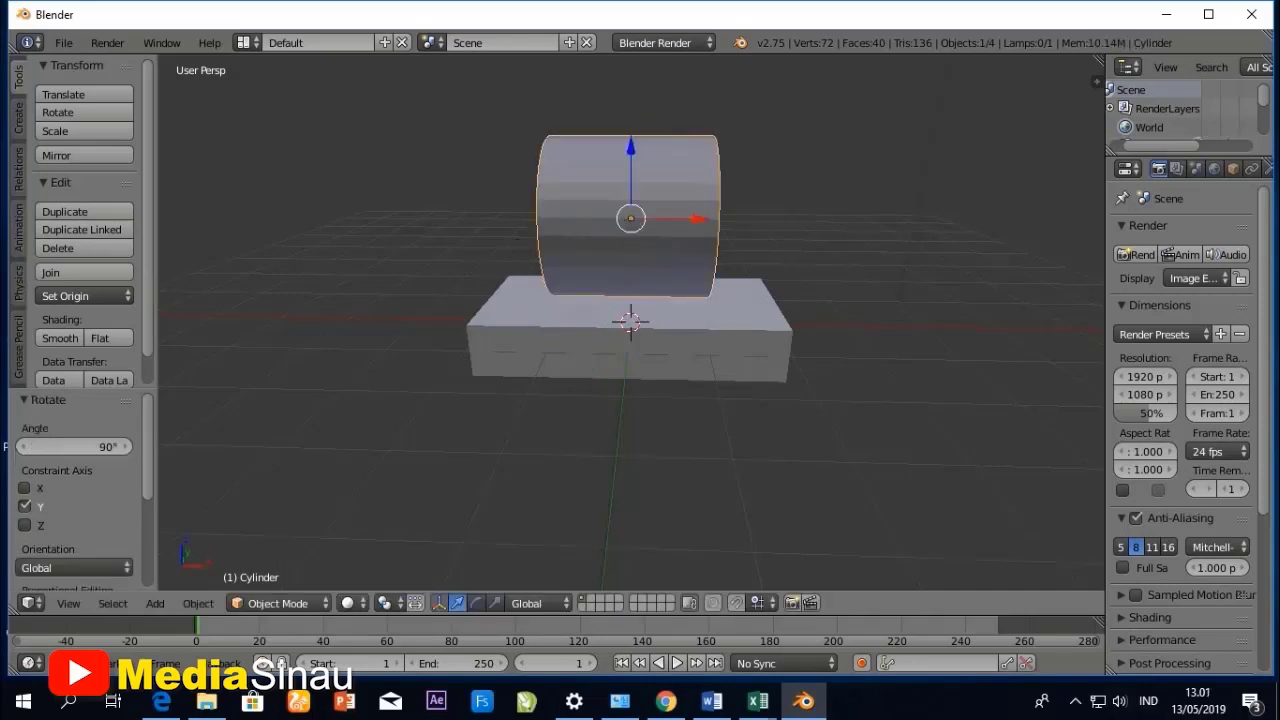
- Shrink the cylinder uniformly by a scale factor of about 0.69
middle_click_drag(630, 350, 850, 408)
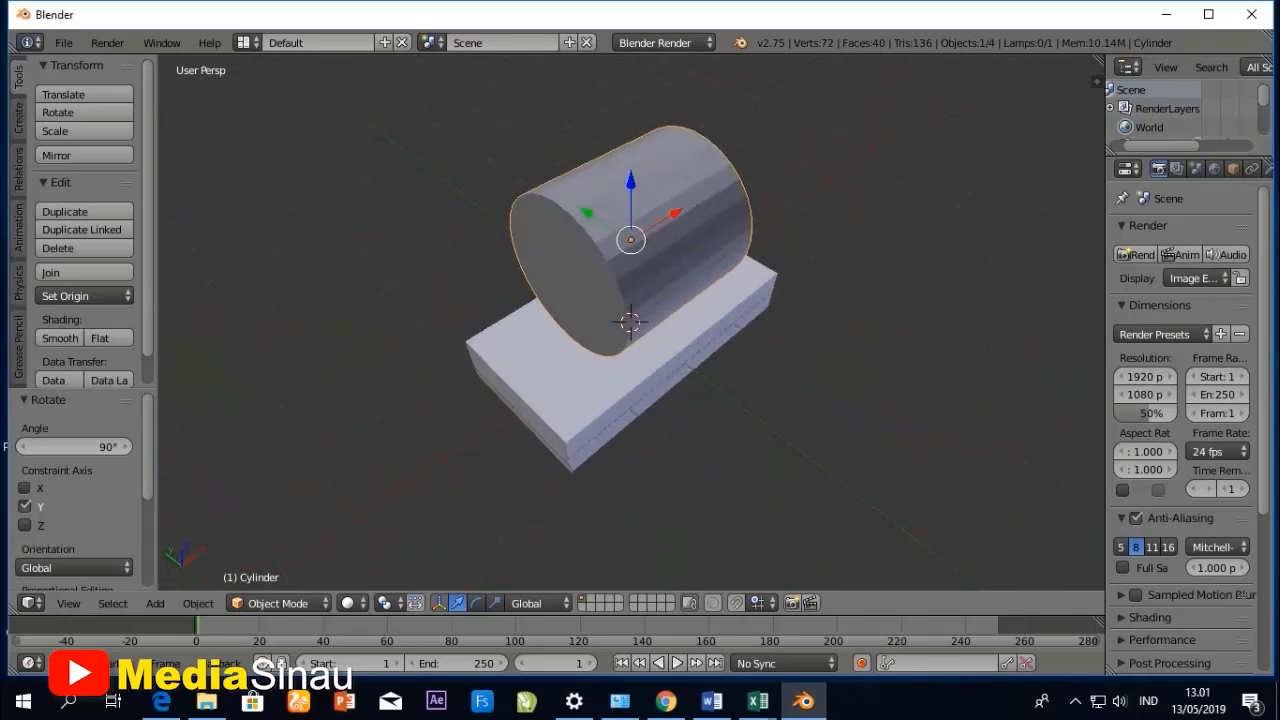
key("s")
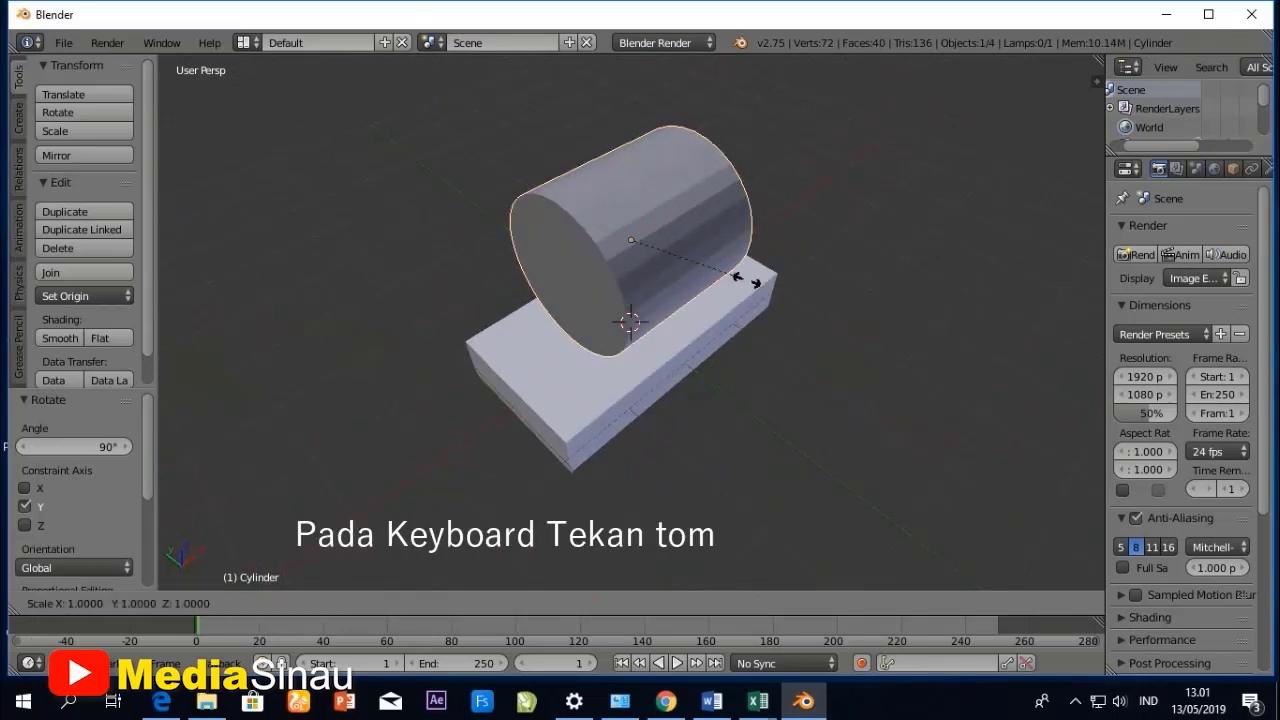
left_click(711, 265)
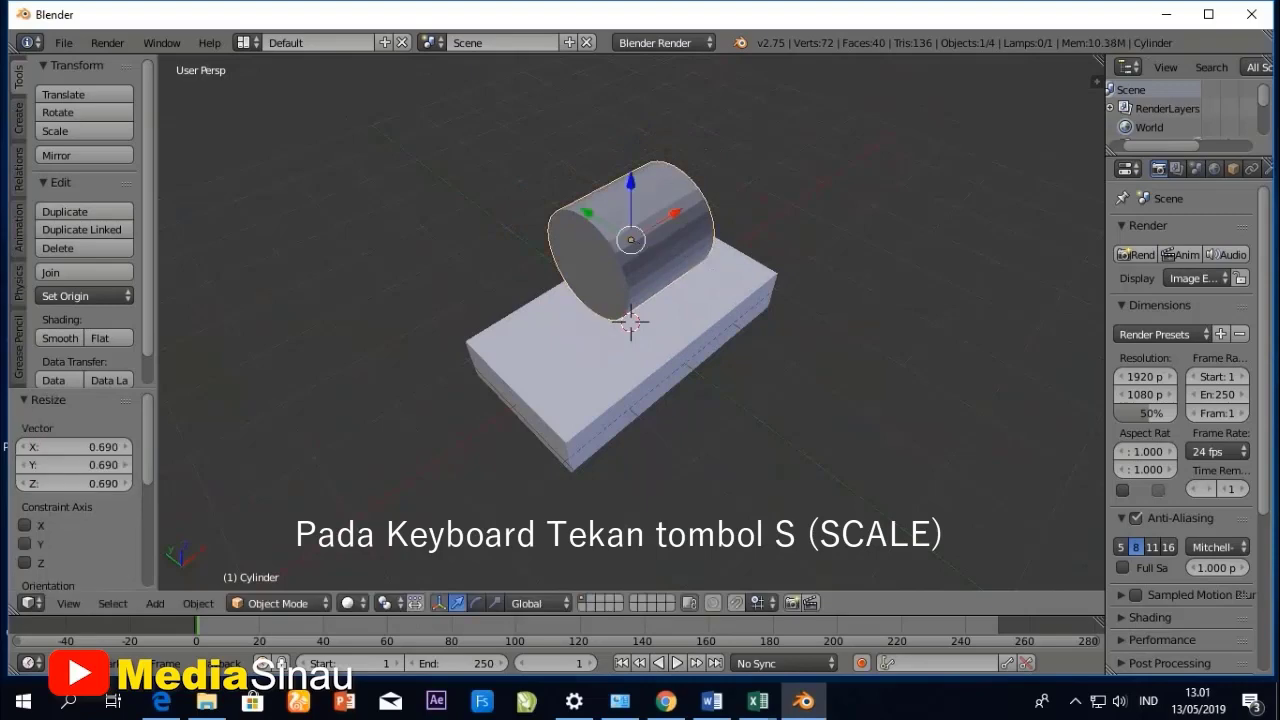
- Stretch the cylinder along the X axis by a scale factor of about 2.184
middle_click_drag(711, 265, 664, 195)
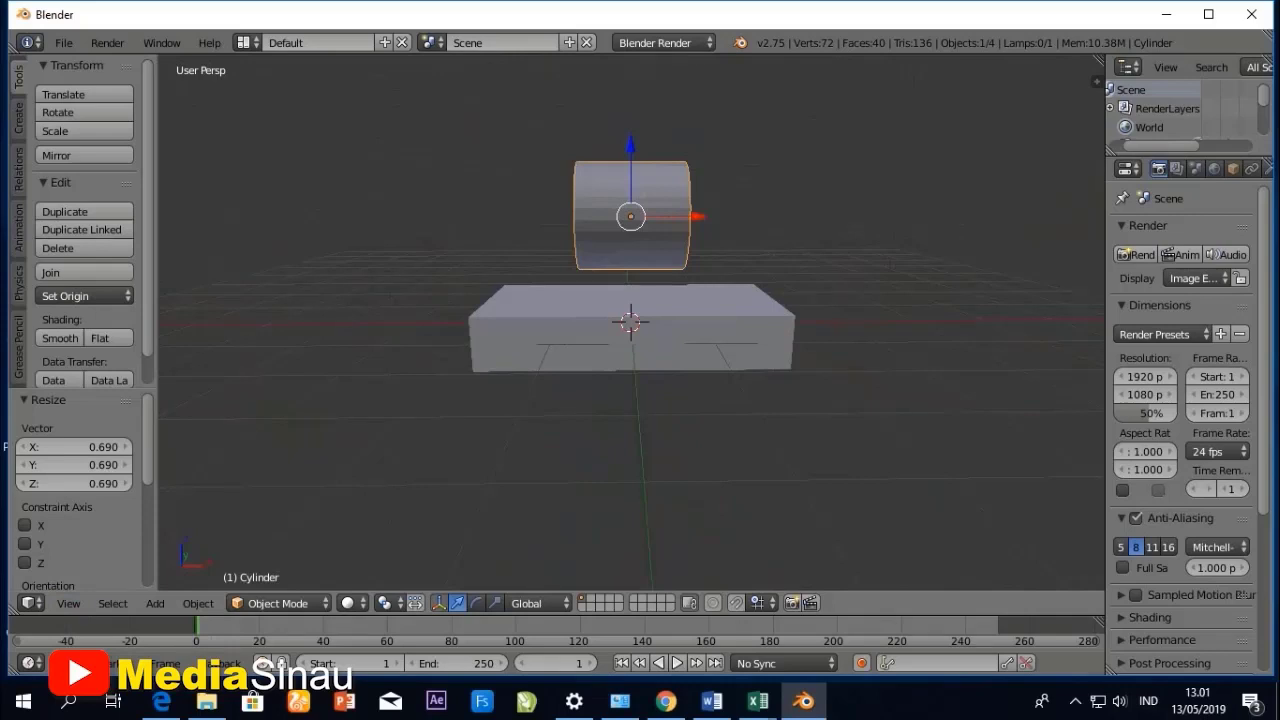
key("s")
key("x")
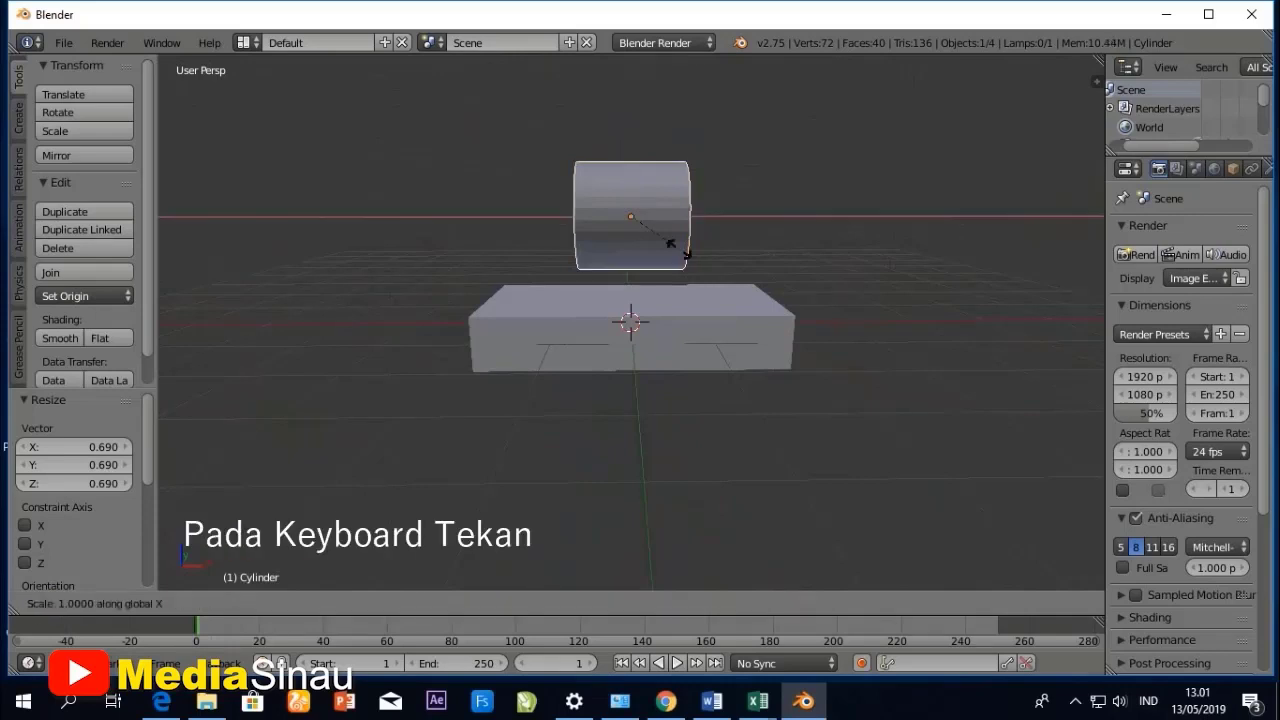
left_click(745, 262)
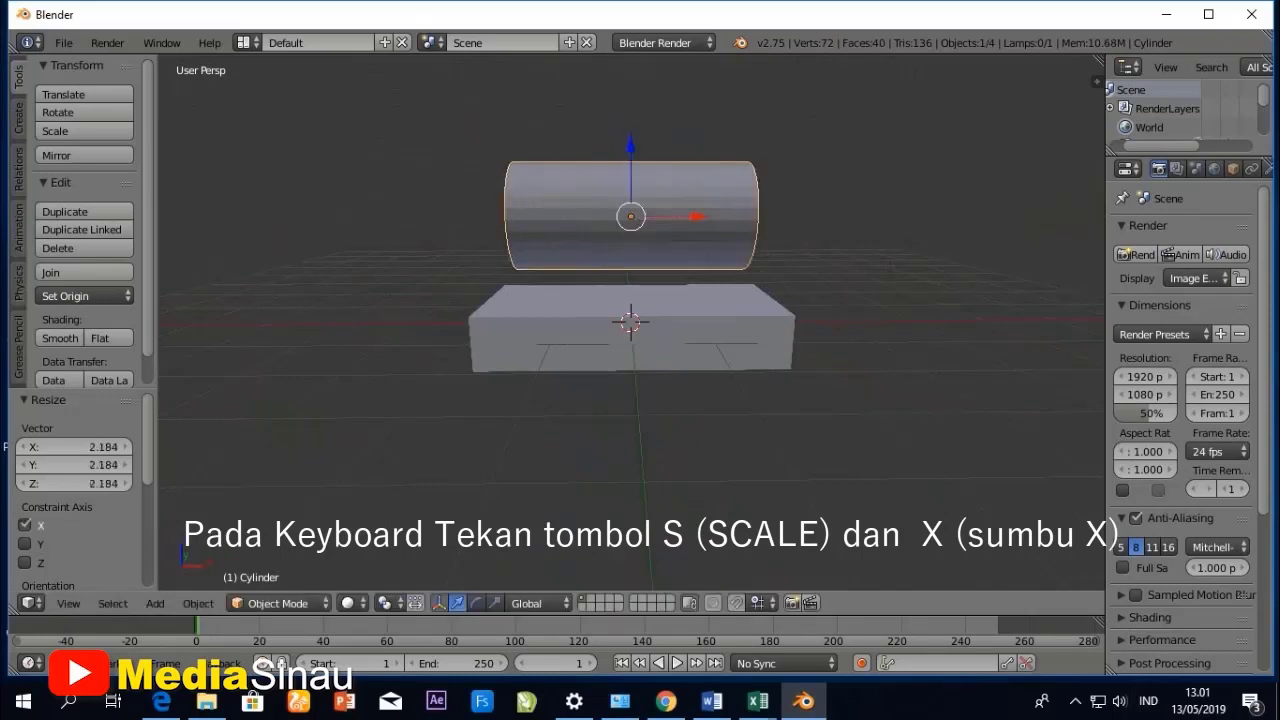
- Lower the cylinder onto the box by moving it about -0.789 units along the Z axis
middle_click_drag(745, 264, 750, 273)
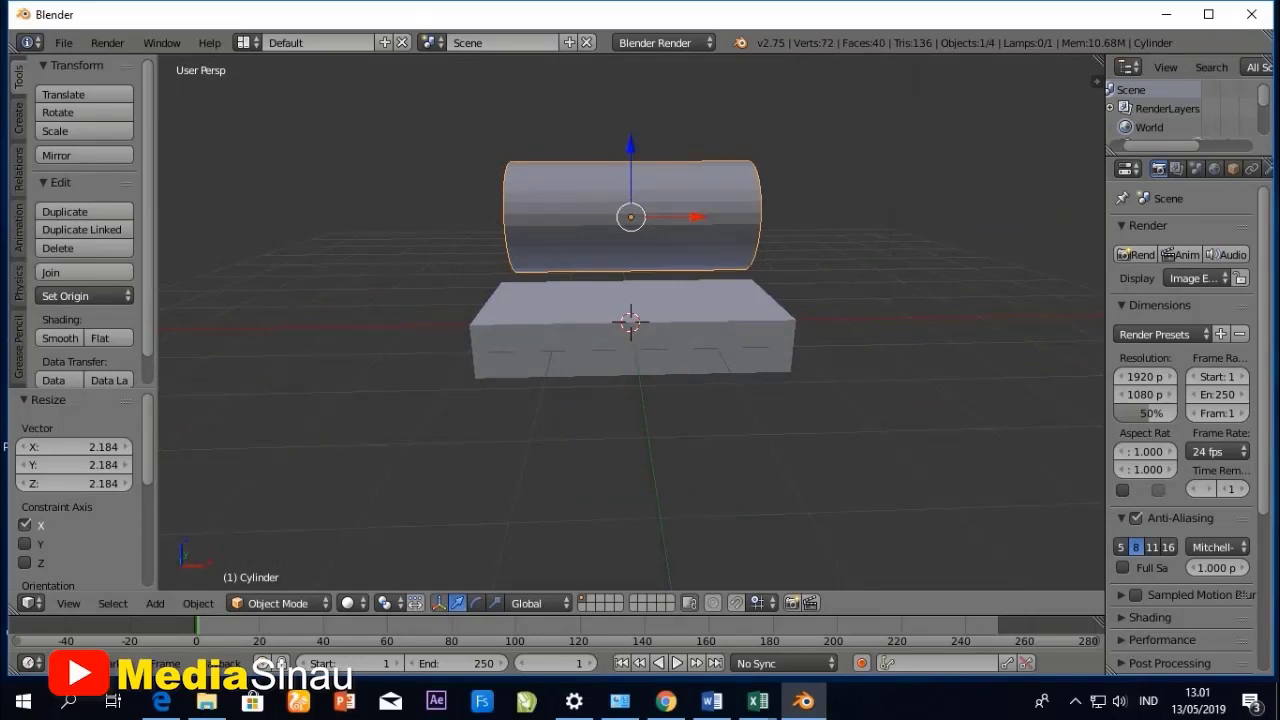
middle_click_drag(750, 273, 750, 265)
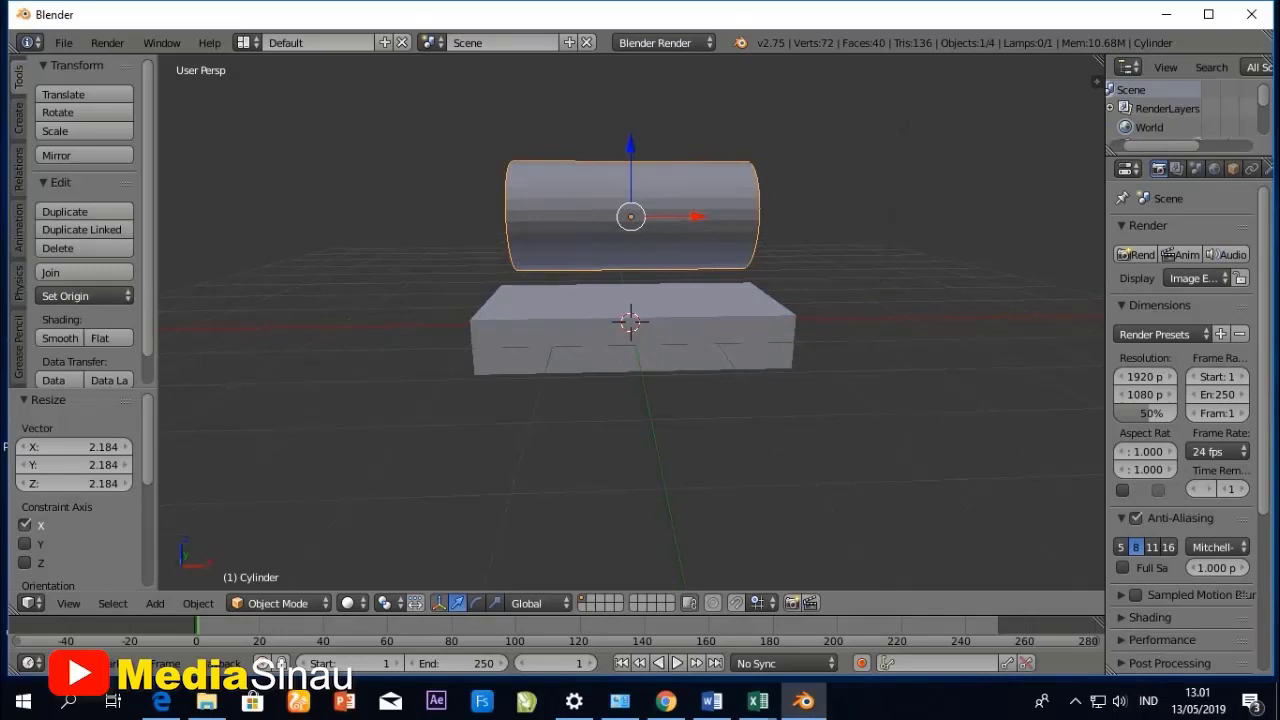
key("g")
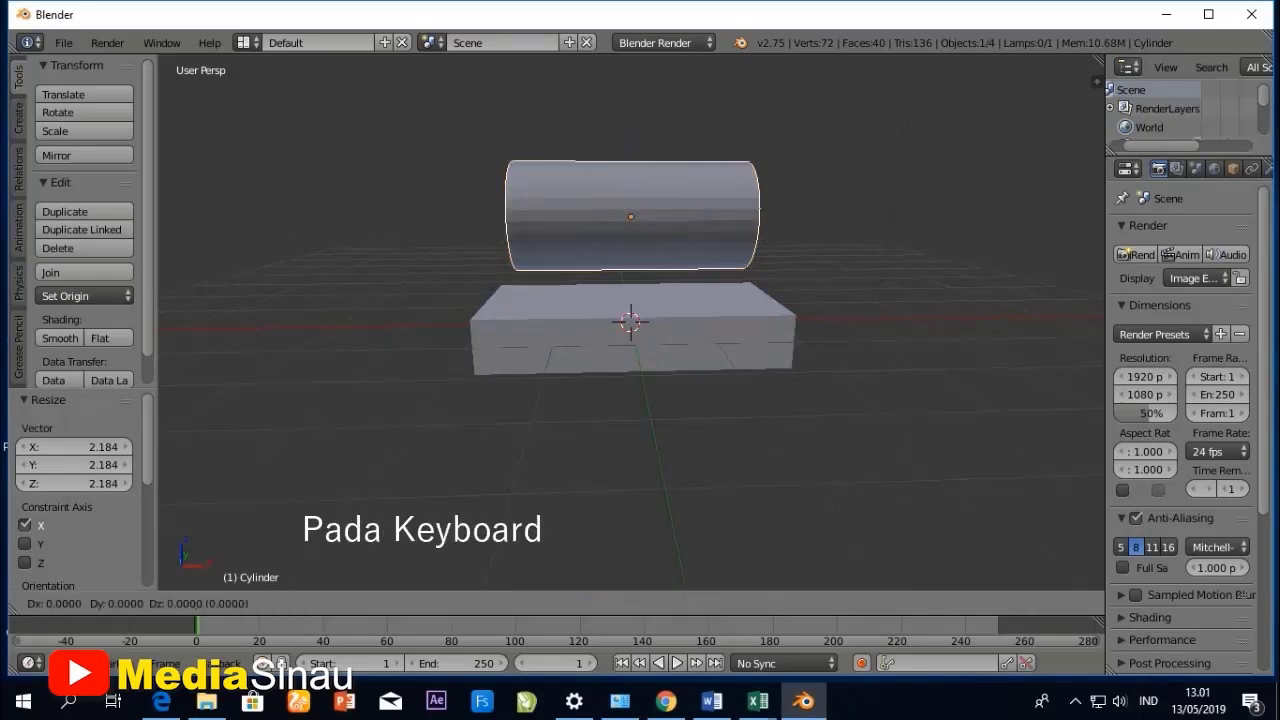
key("z")
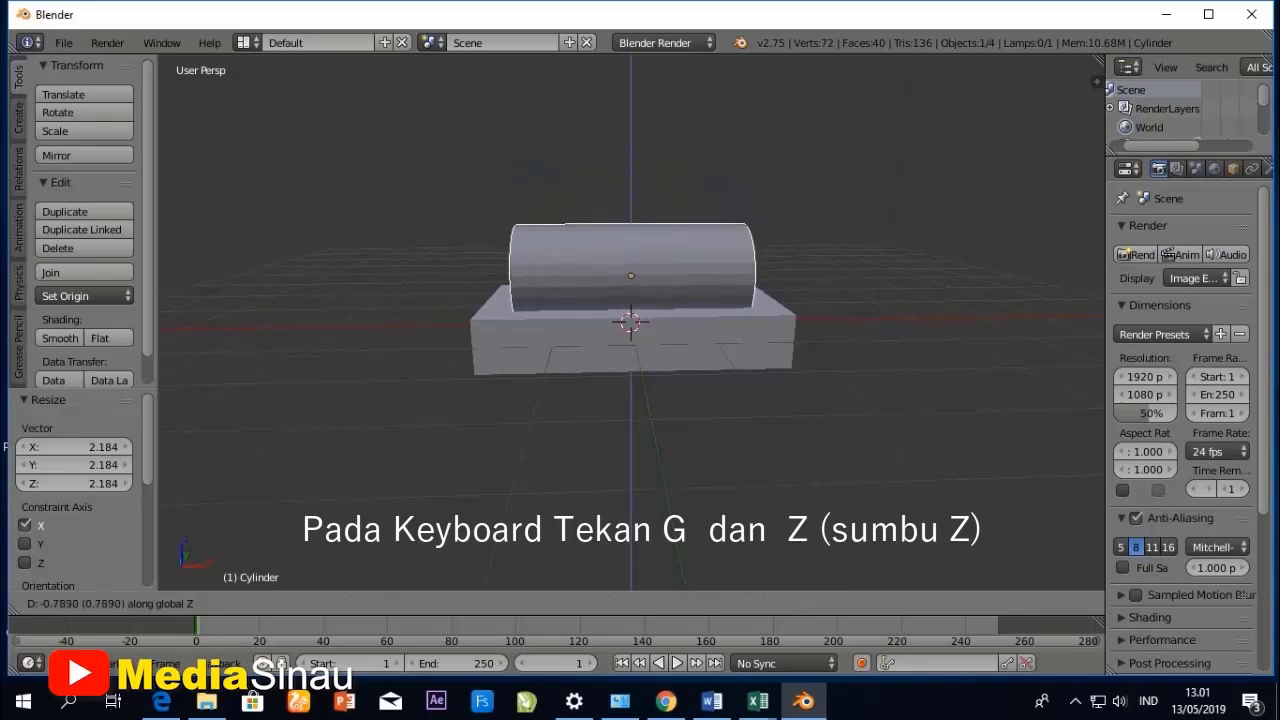
key("Return")
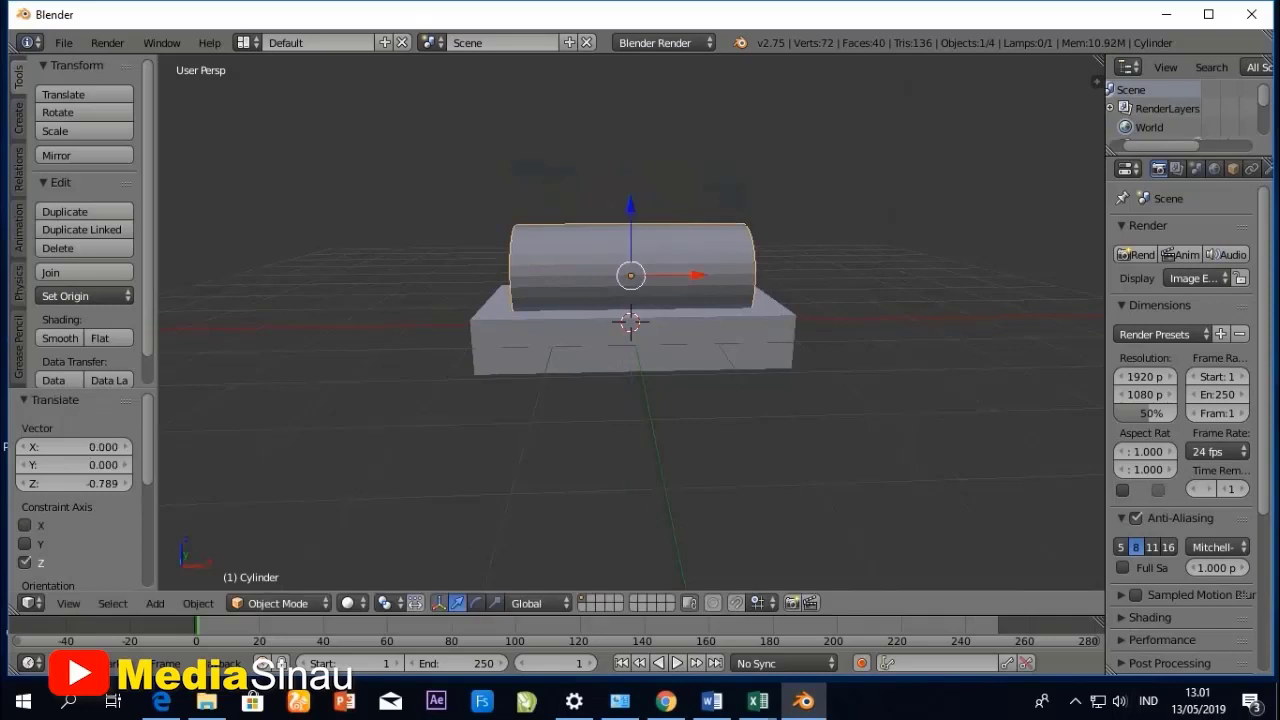
- Shift the cylinder toward one end of the box by about -0.659 units along the X axis
key("g")
key("x")
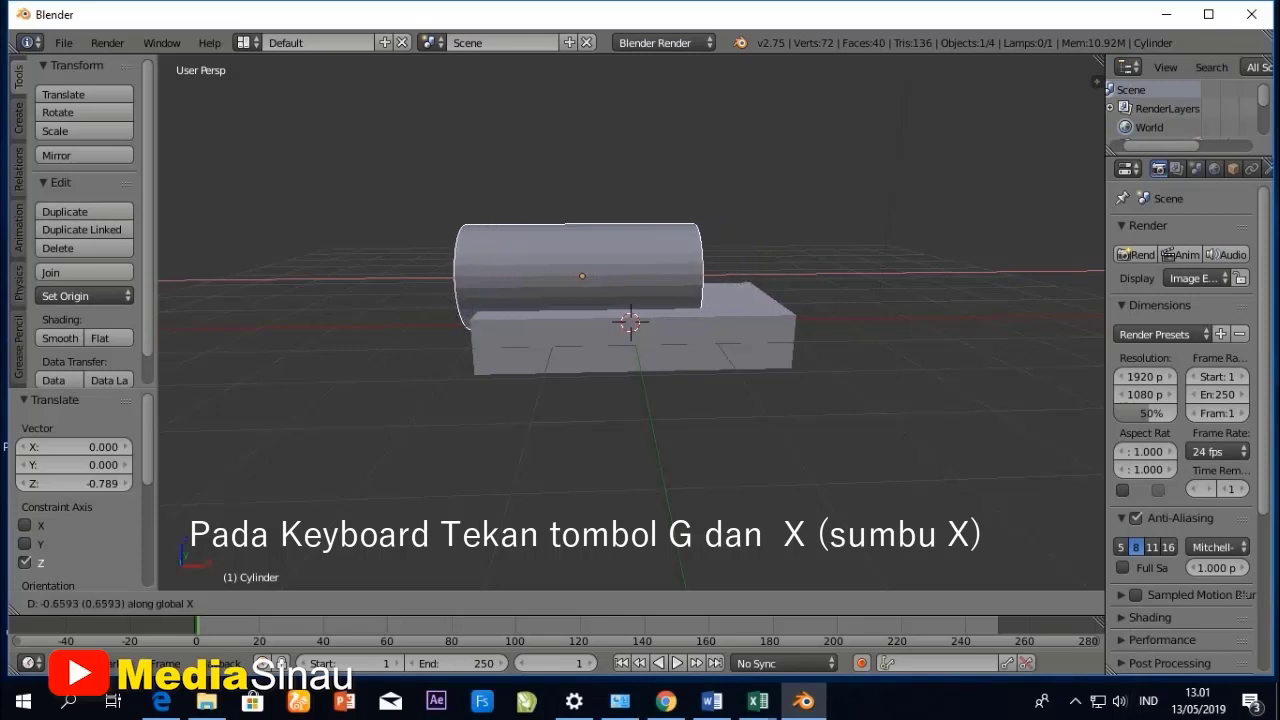
key("Return")
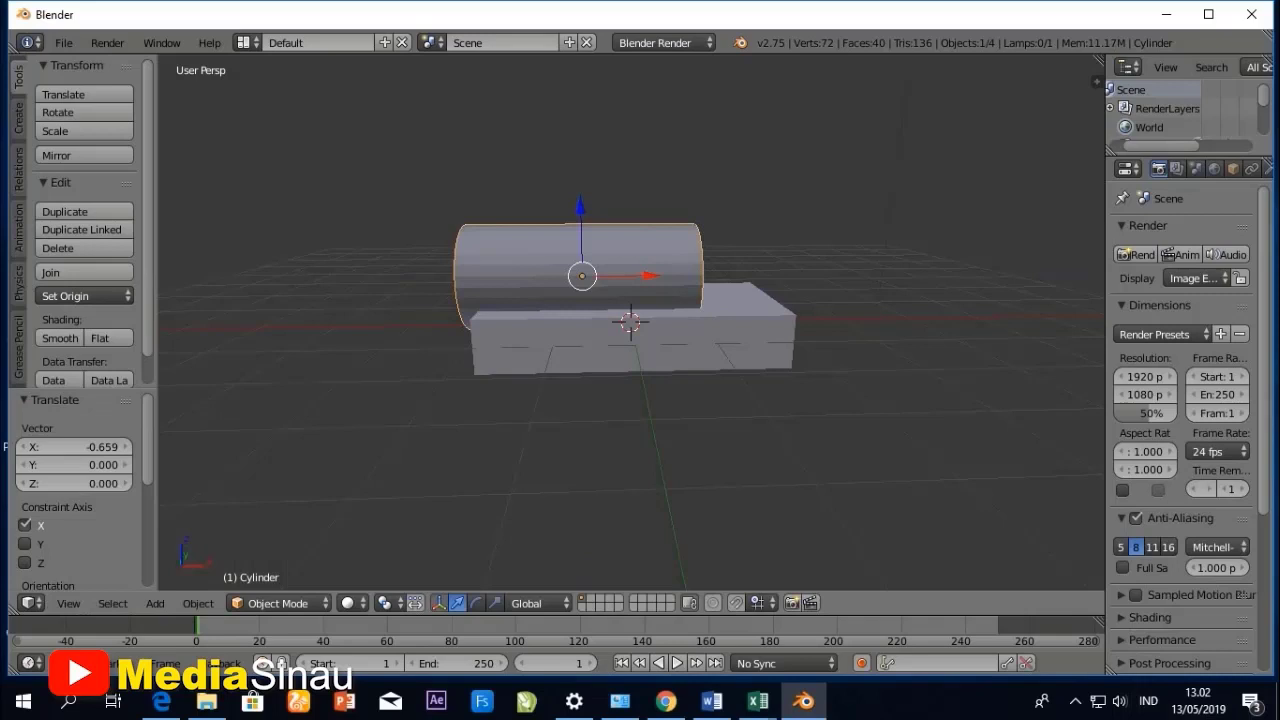
- Examine how the cylinder sits on the box from the front, from its end and from the right side
left_click(68, 603)
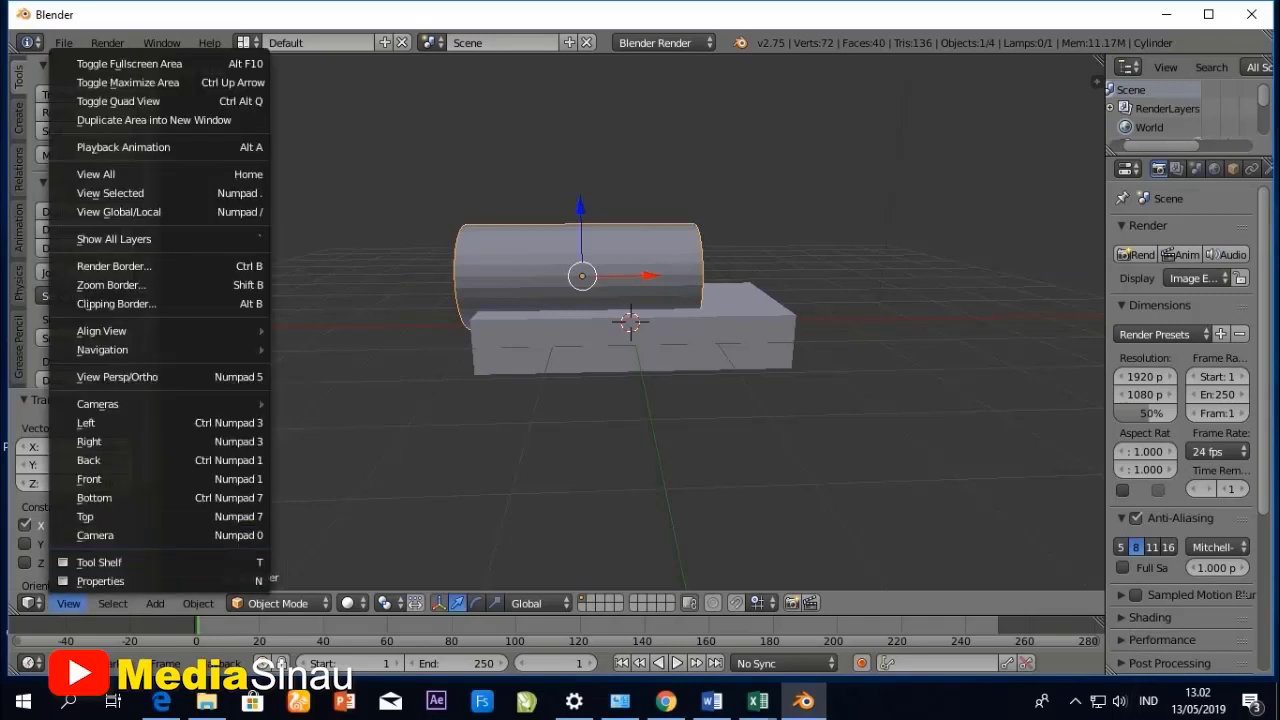
left_click(110, 479)
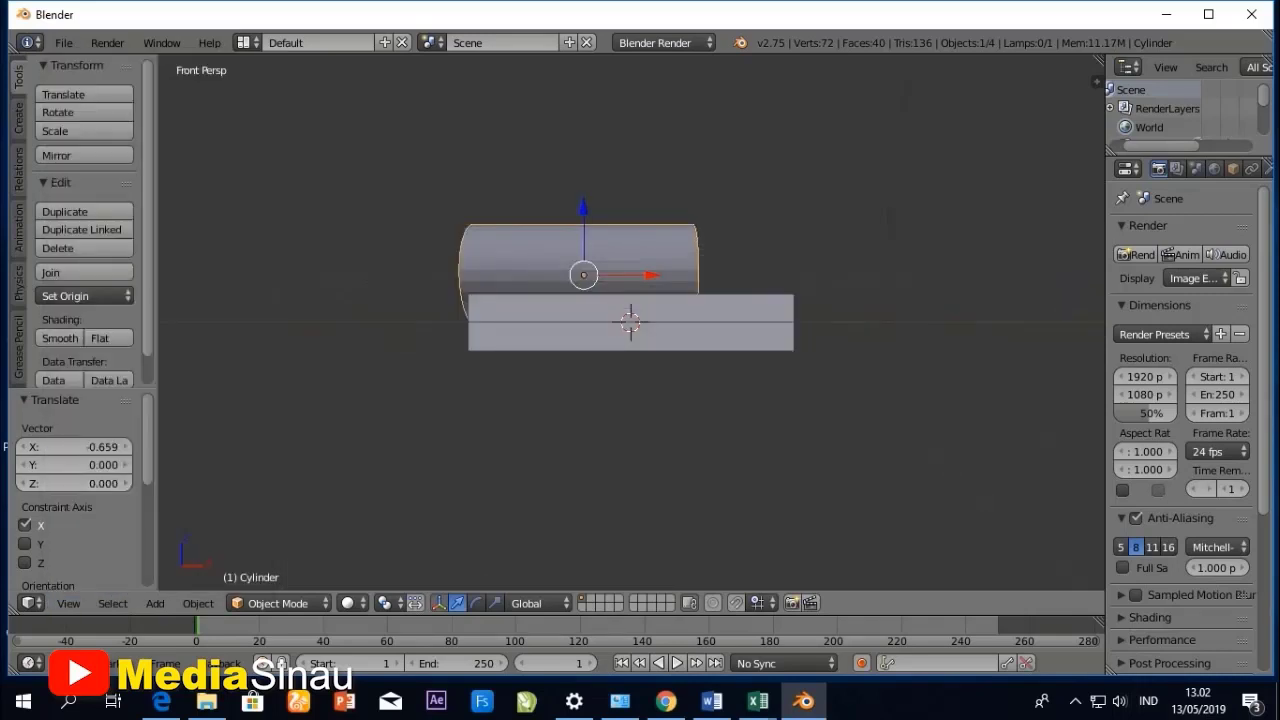
middle_click_drag(500, 330, 595, 388)
middle_click_drag(560, 330, 780, 364)
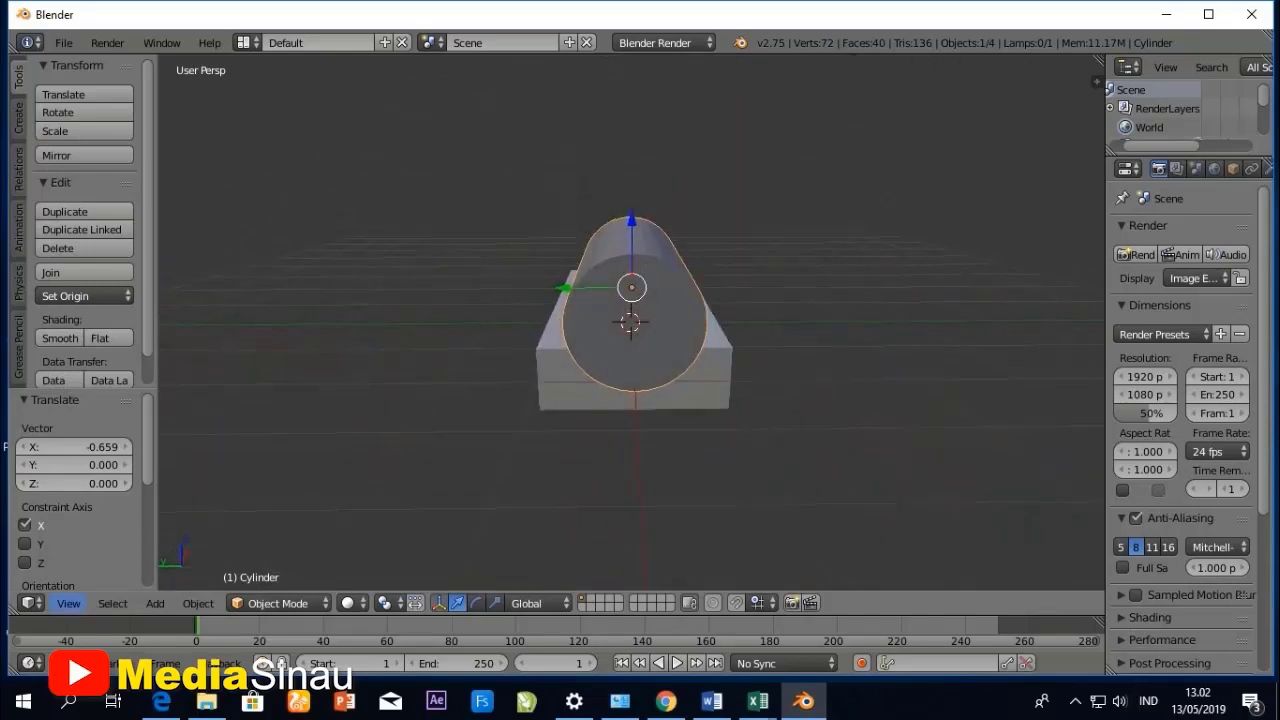
left_click(68, 603)
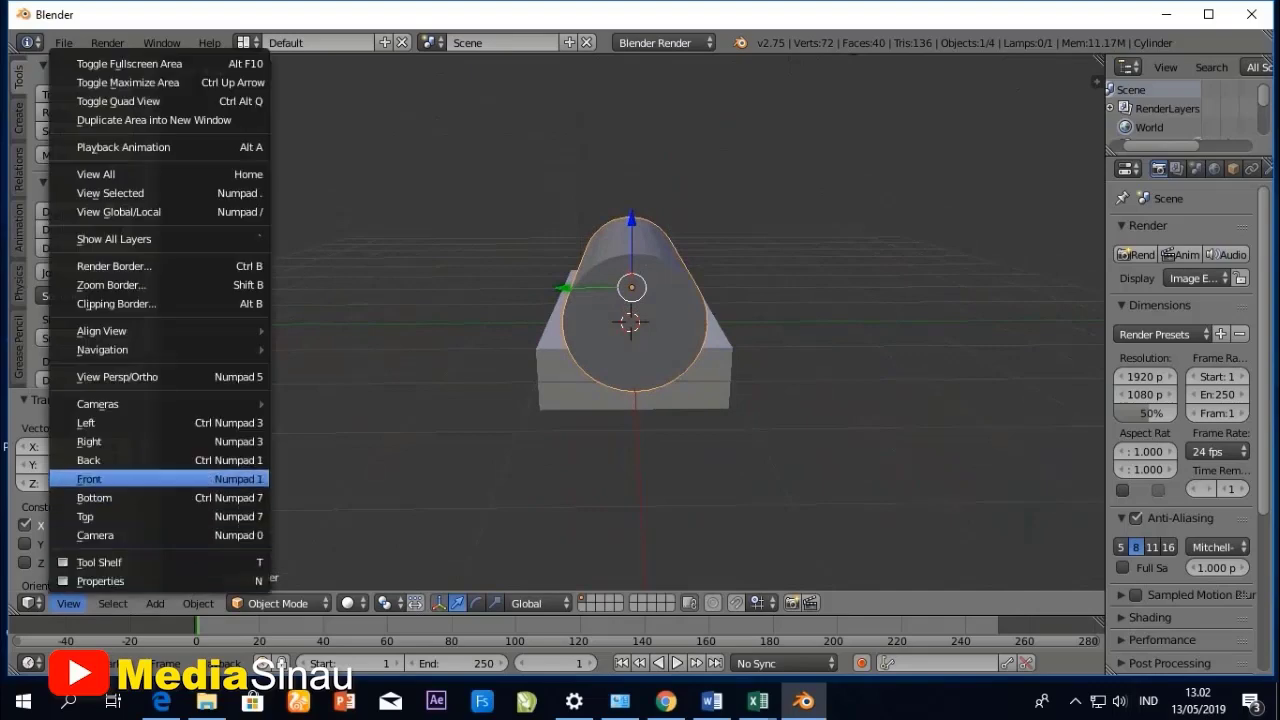
left_click(89, 479)
left_click(68, 603)
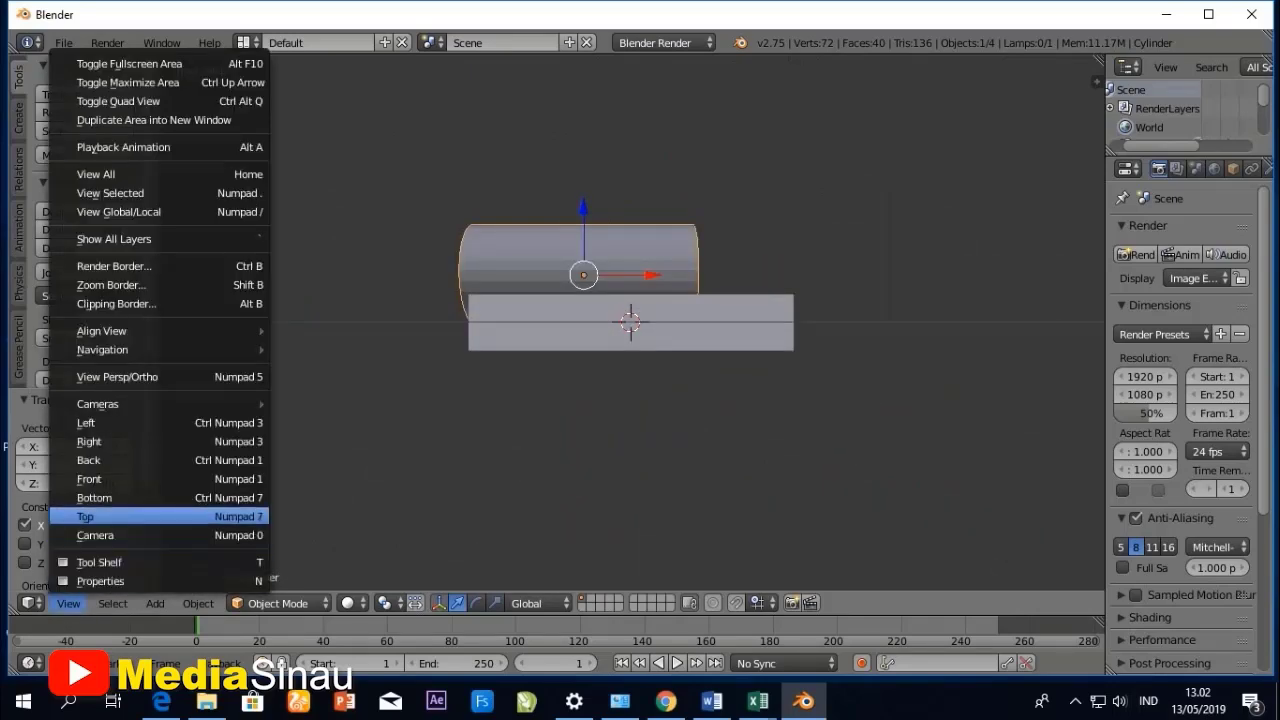
left_click(89, 441)
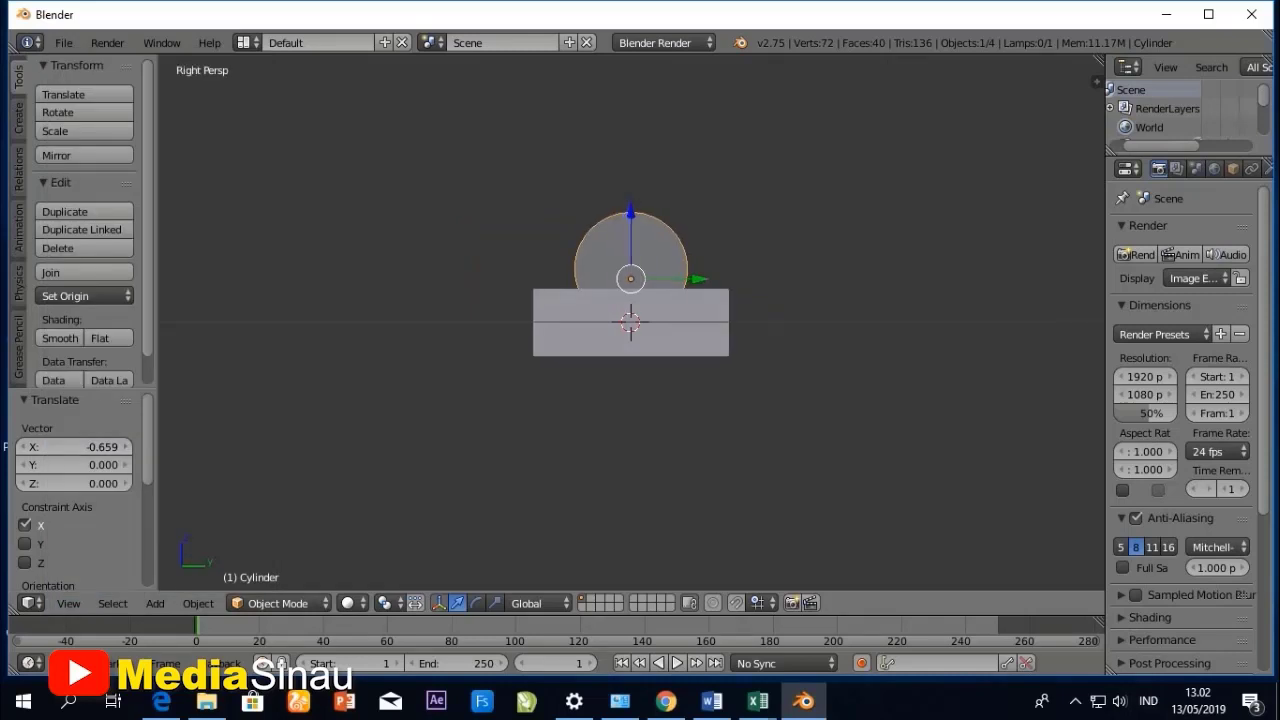
- In the left side view, sink the cylinder into the box by moving it about -0.143 units along the Z axis
left_click(68, 603)
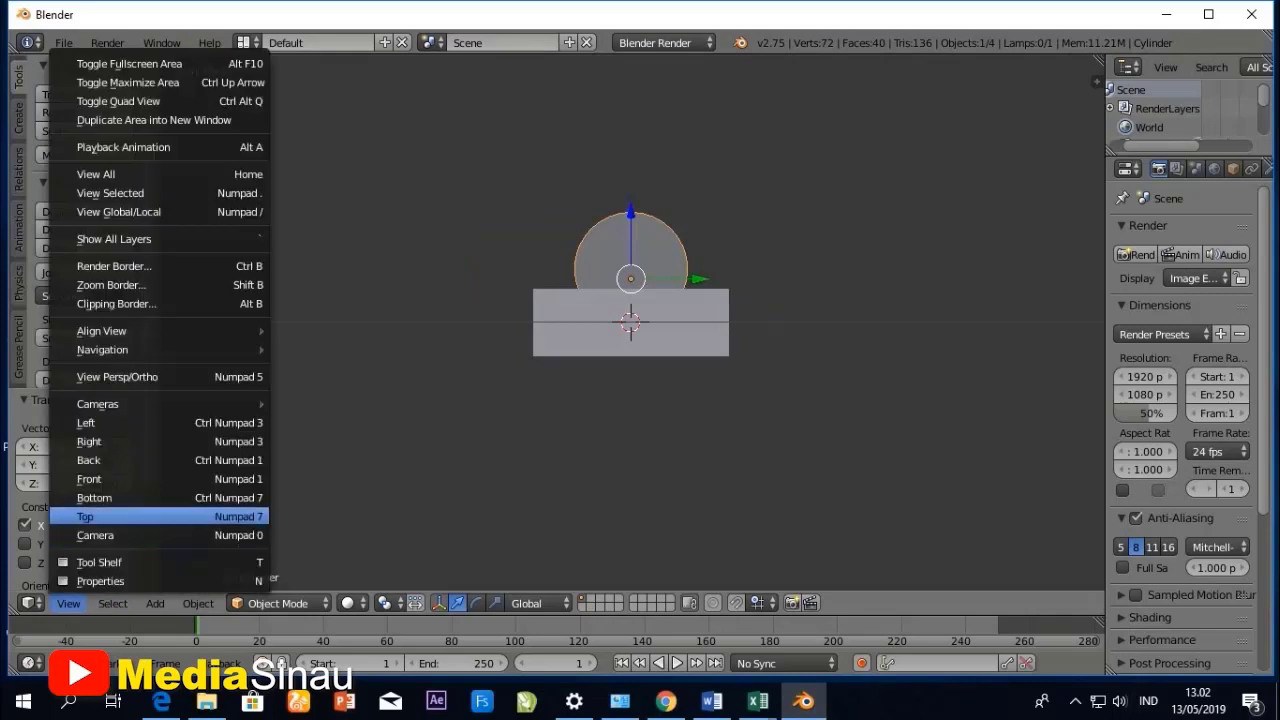
left_click(86, 422)
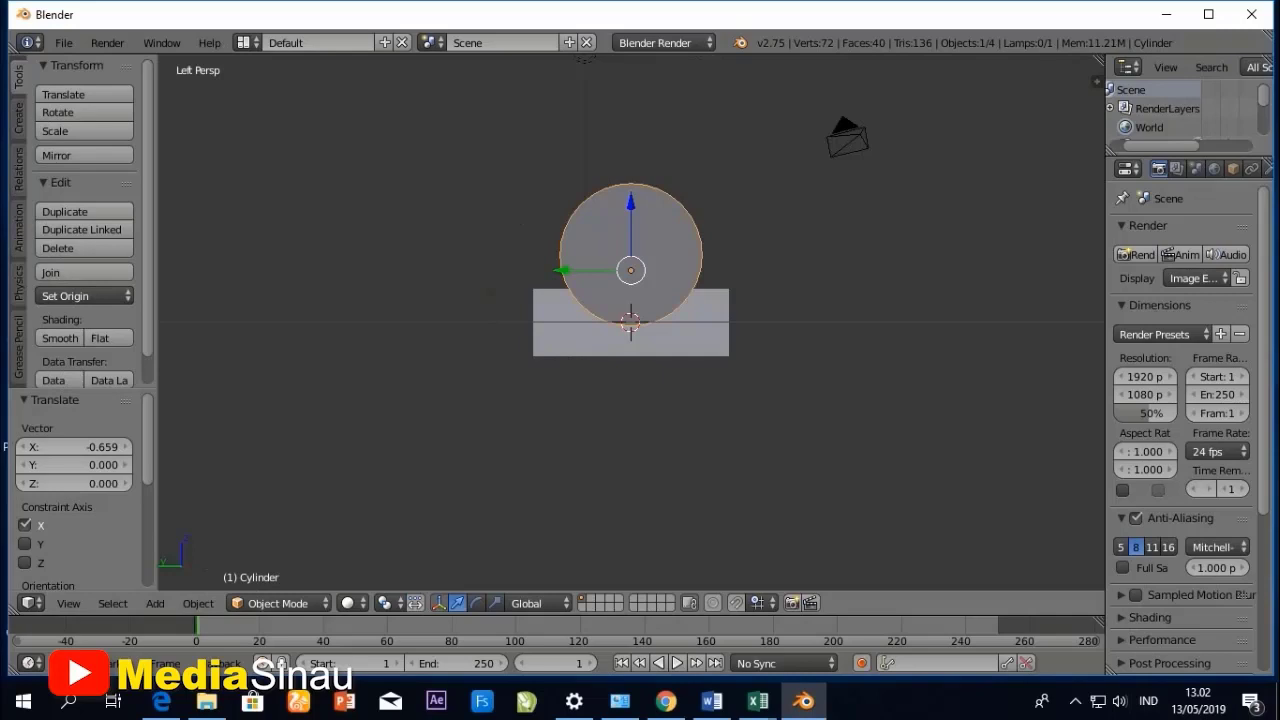
key("g")
key("z")
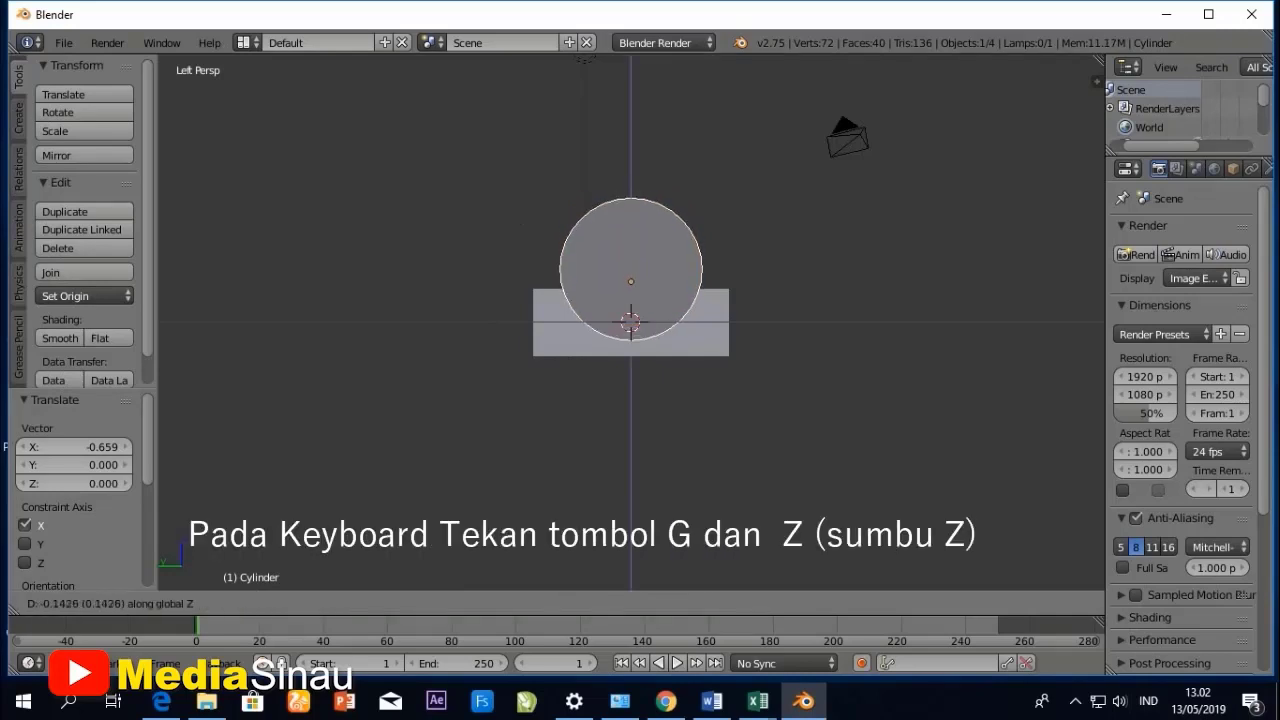
key("Return")
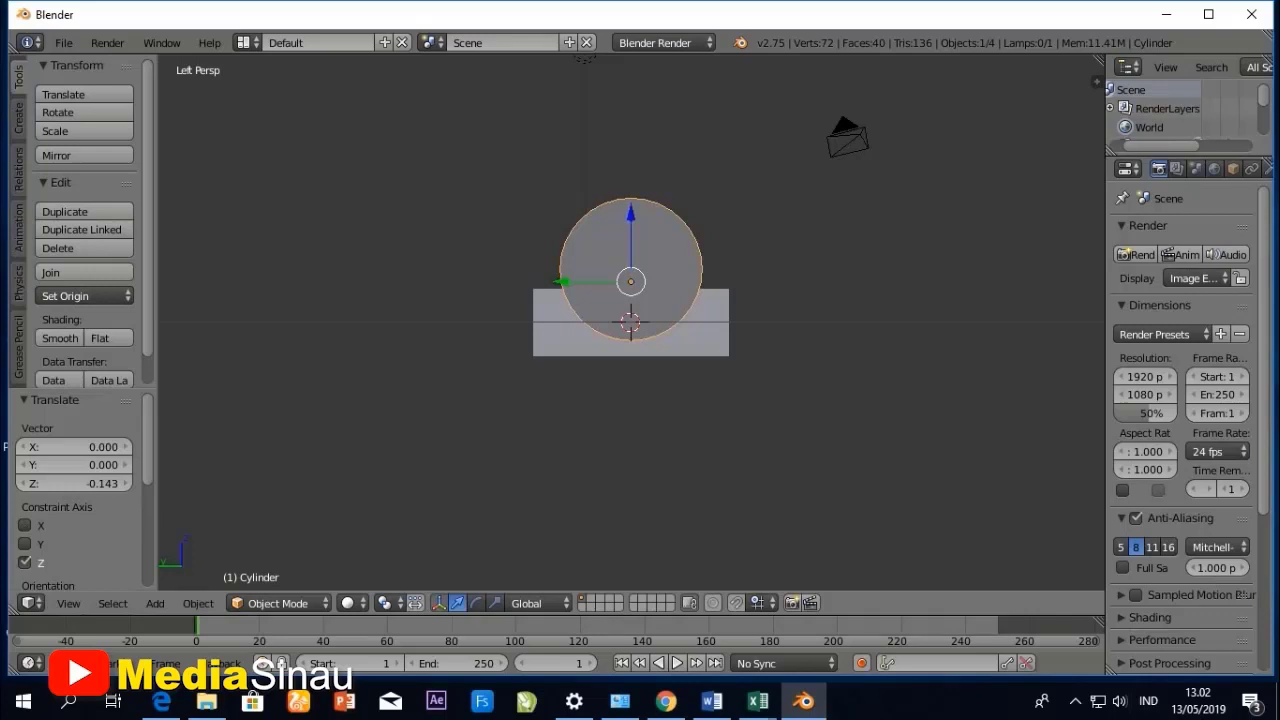
key("g")
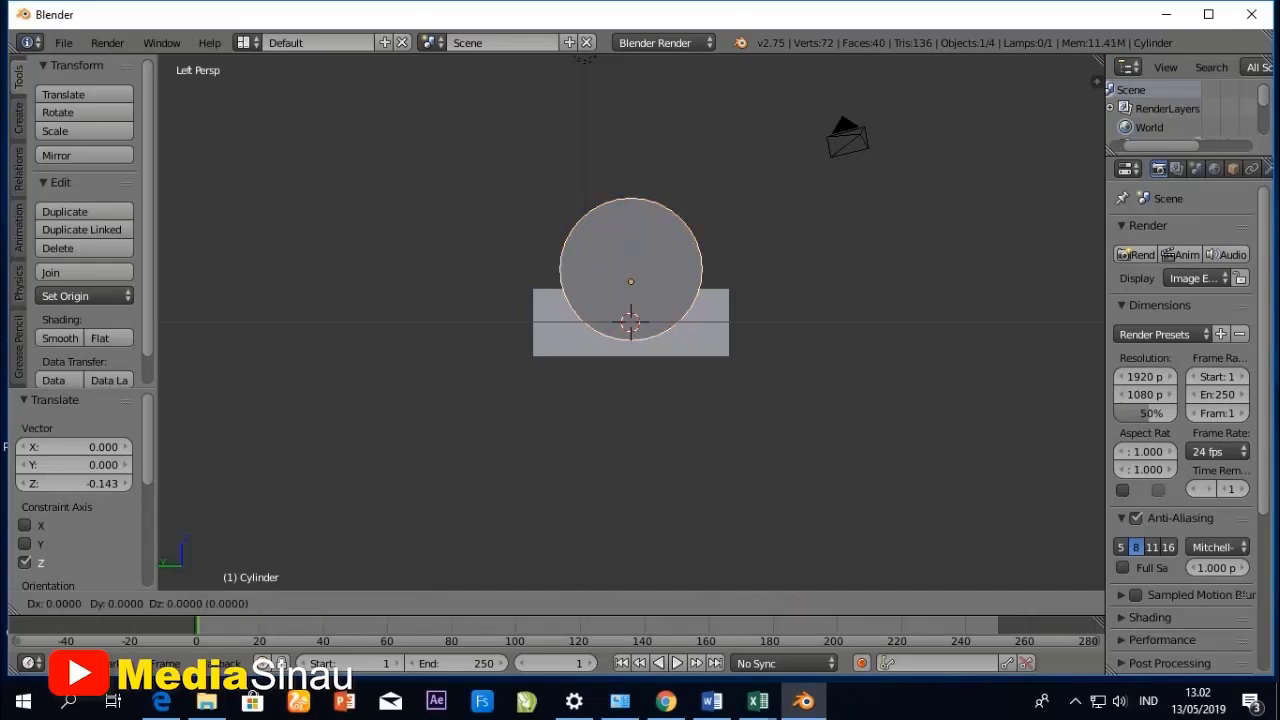
key("z")
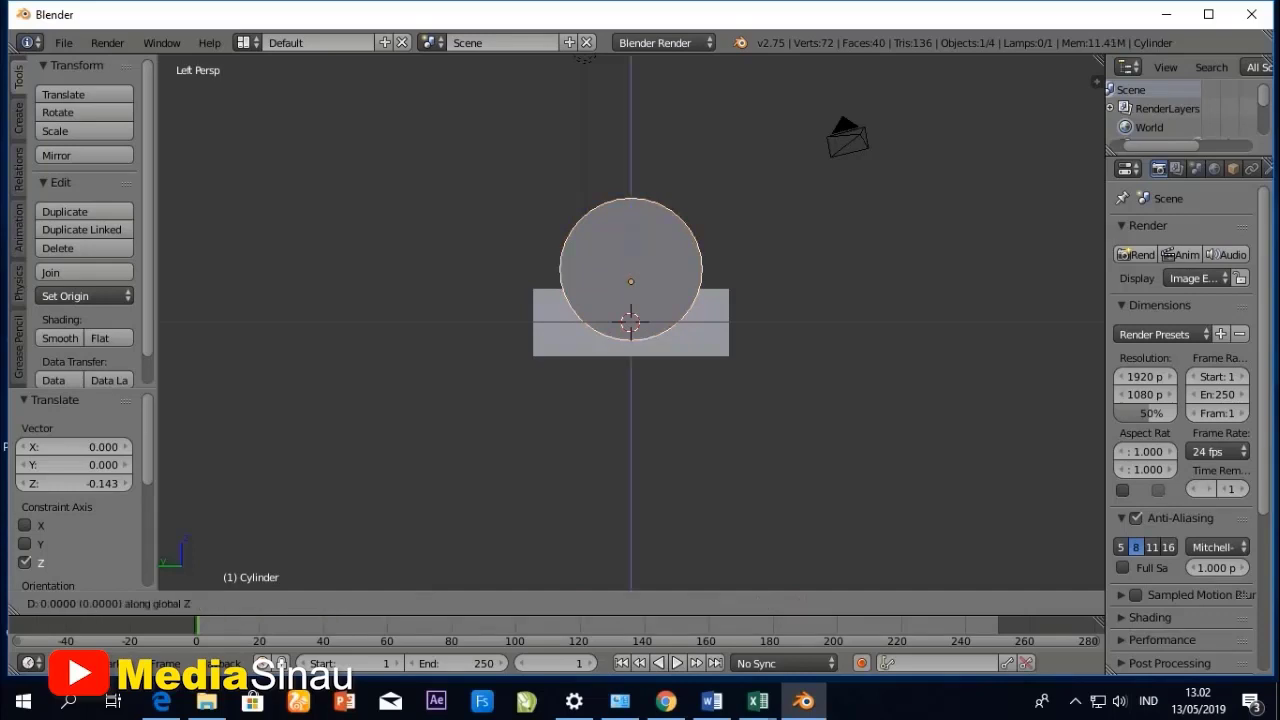
key("y")
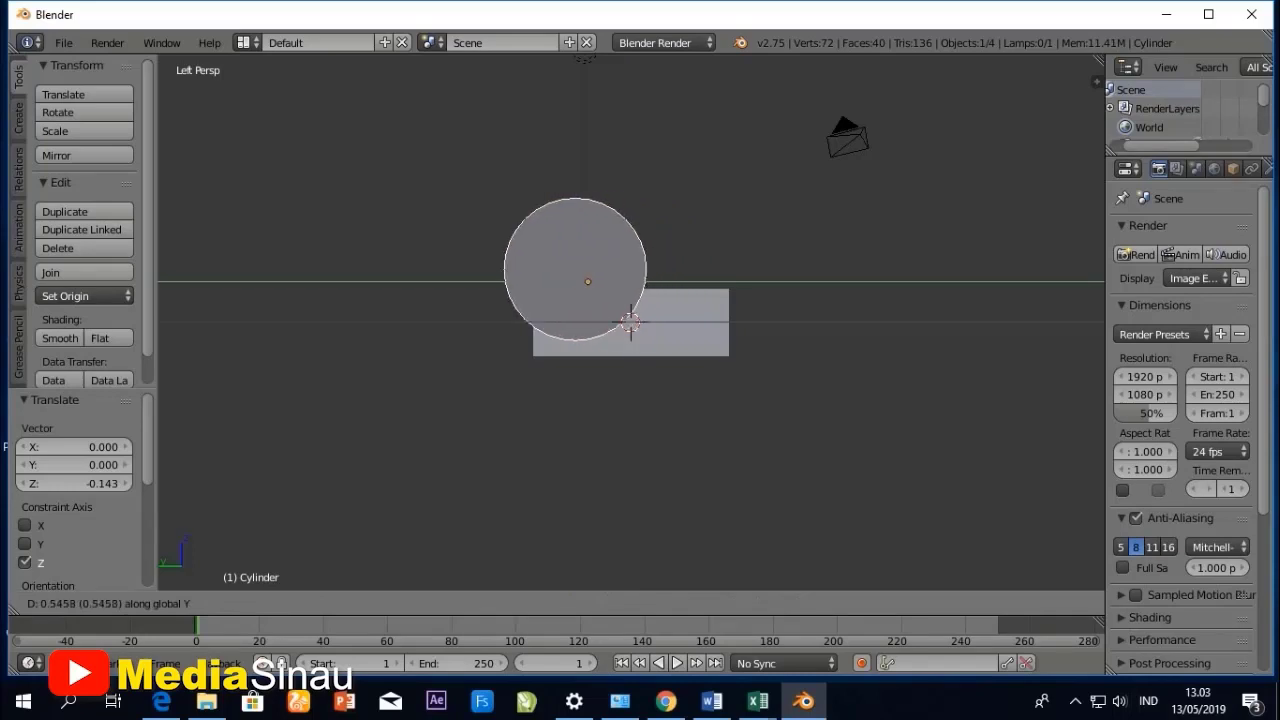
key("Escape")
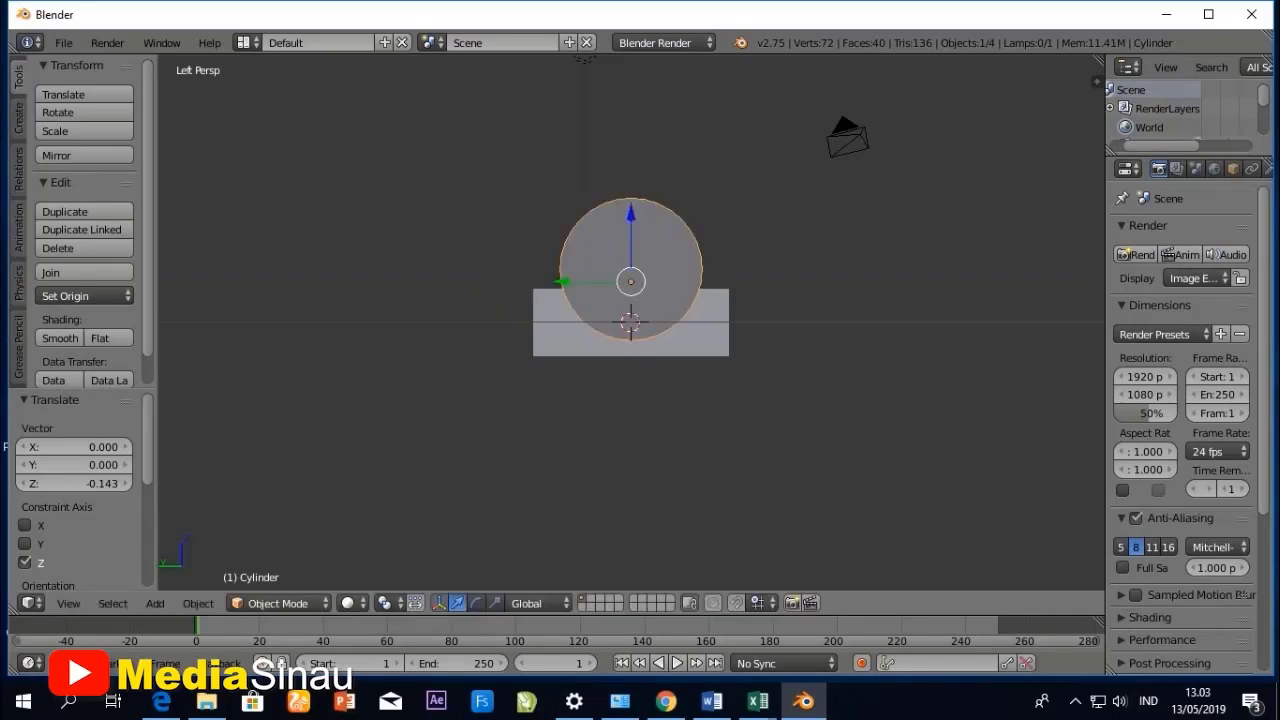
- Move the cylinder sideways off the box's centre by about 0.854 units along the Y axis
key("g")
key("y")
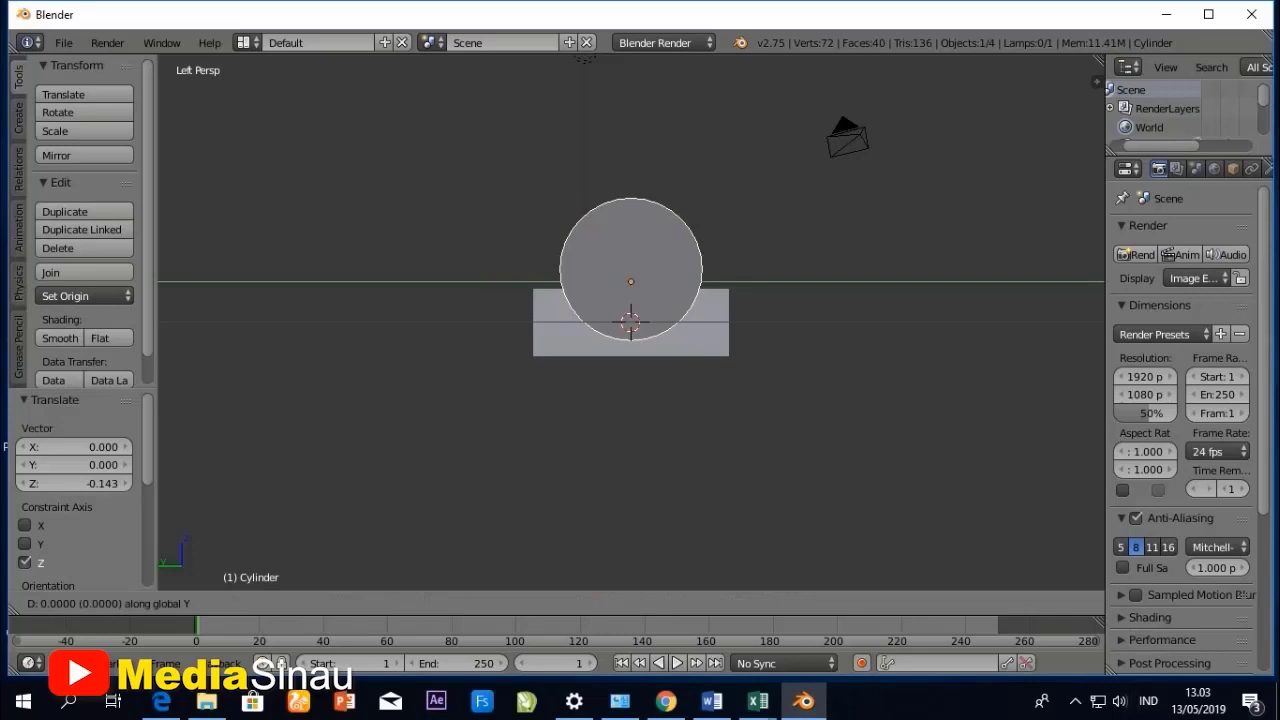
left_click_drag(563, 282, 496, 282)
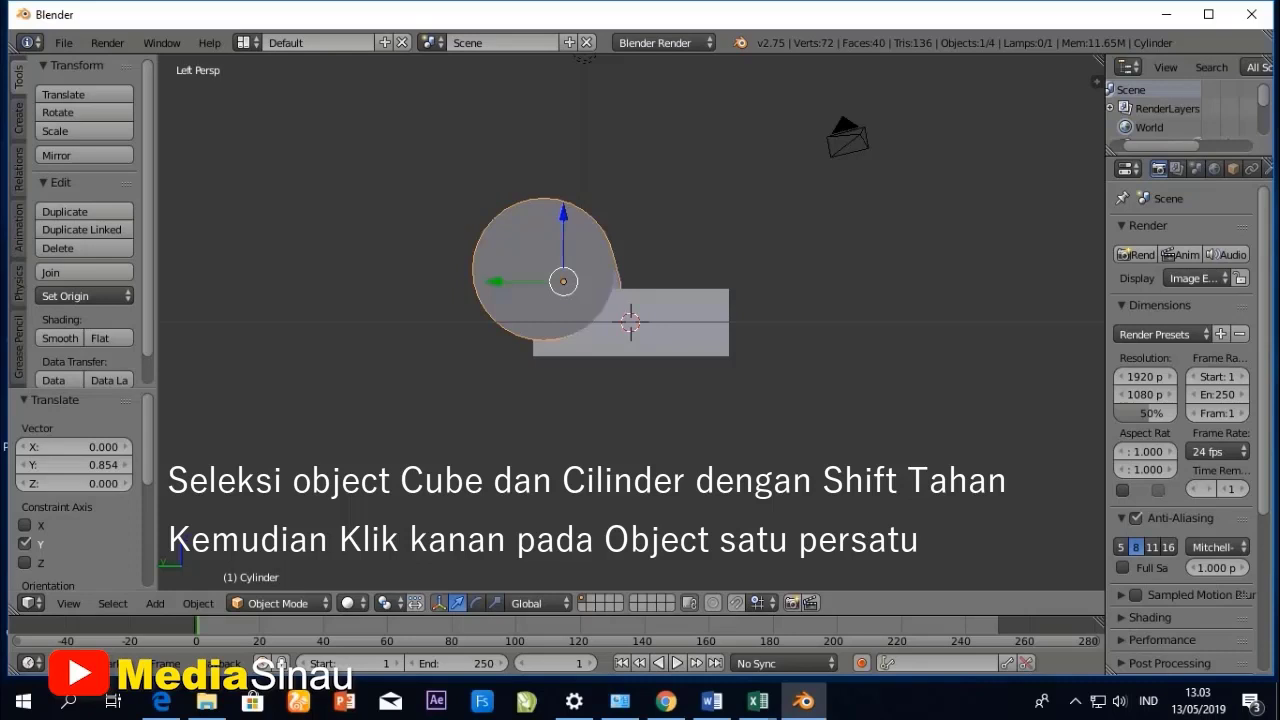
- Select the box together with the cylinder and align their centers along the Y axis relative to the active box
right_click(660, 325, "shift")
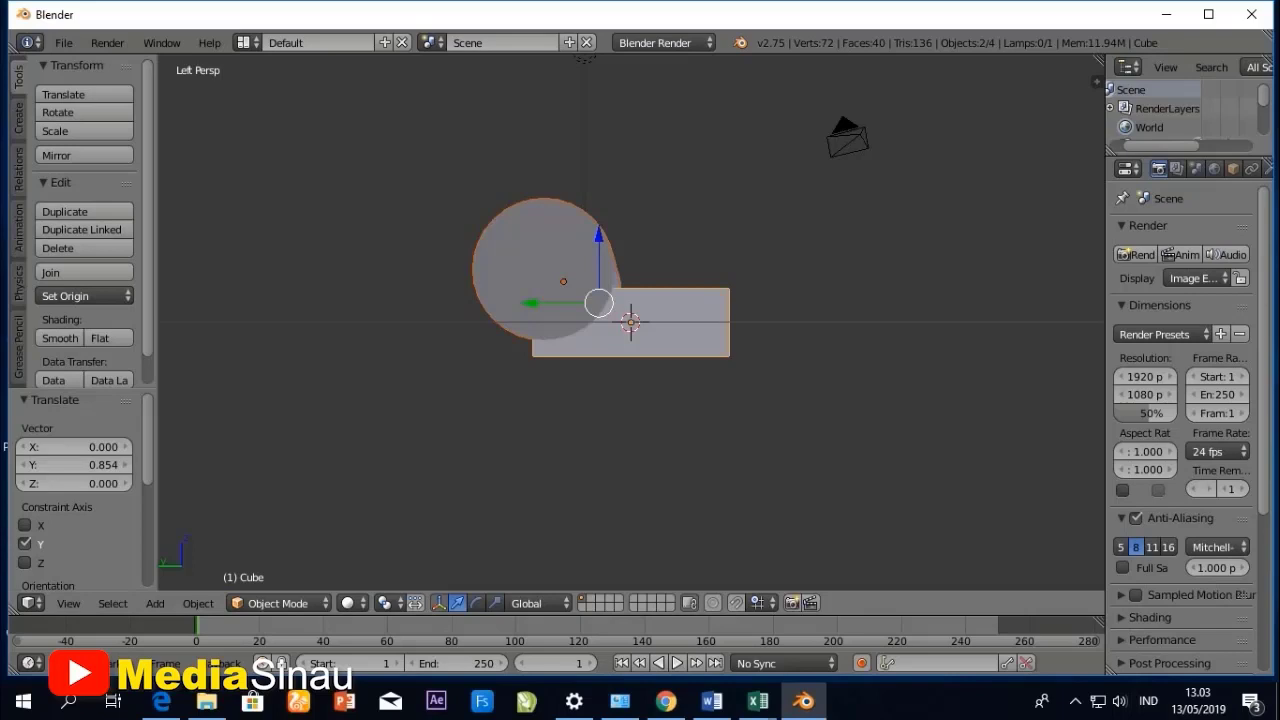
left_click(198, 603)
mouse_move(230, 516)
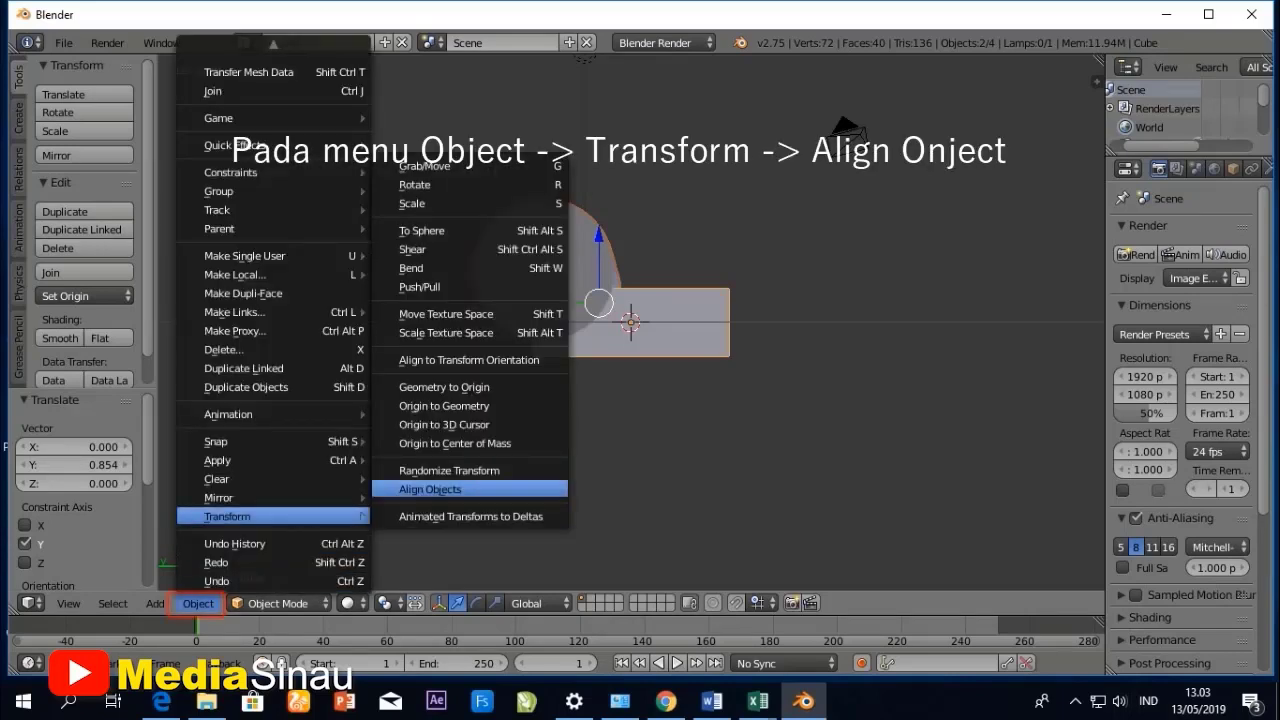
left_click(430, 489)
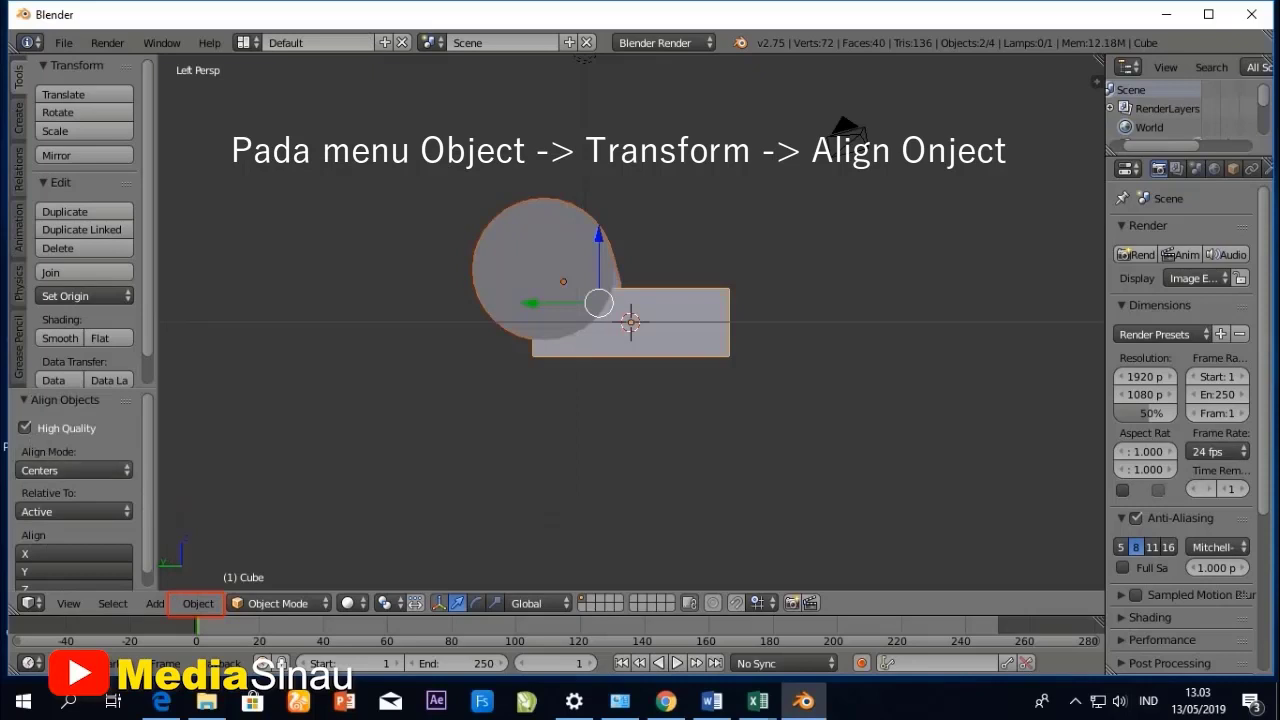
scroll(75, 490, "down", 1)
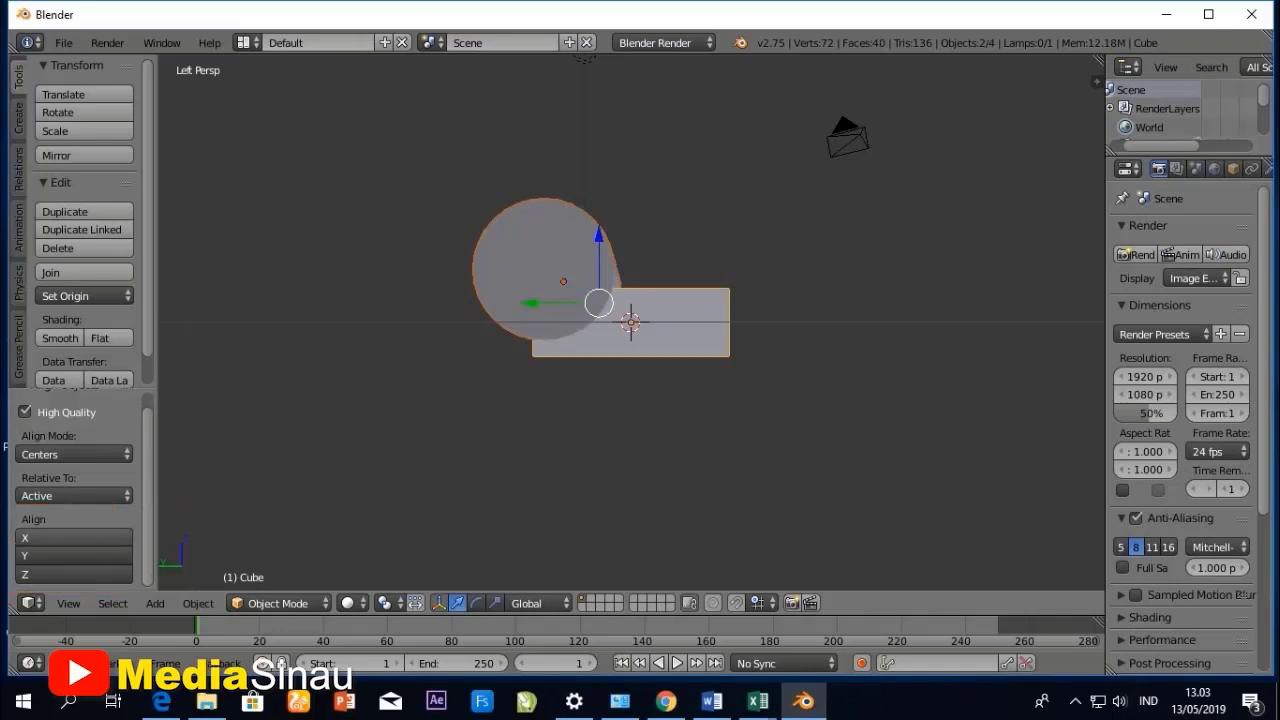
left_click(75, 555)
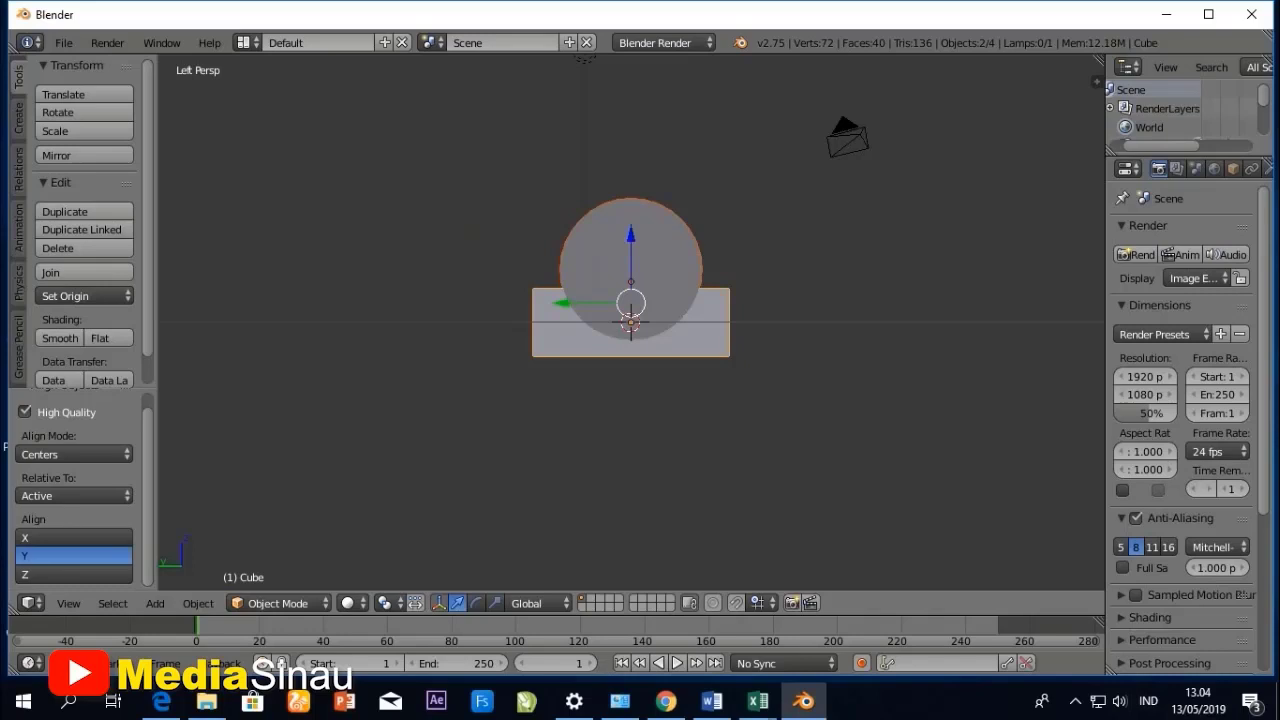
- Add a cone mesh to the scene at the 3D cursor
middle_click_drag(720, 300, 558, 340)
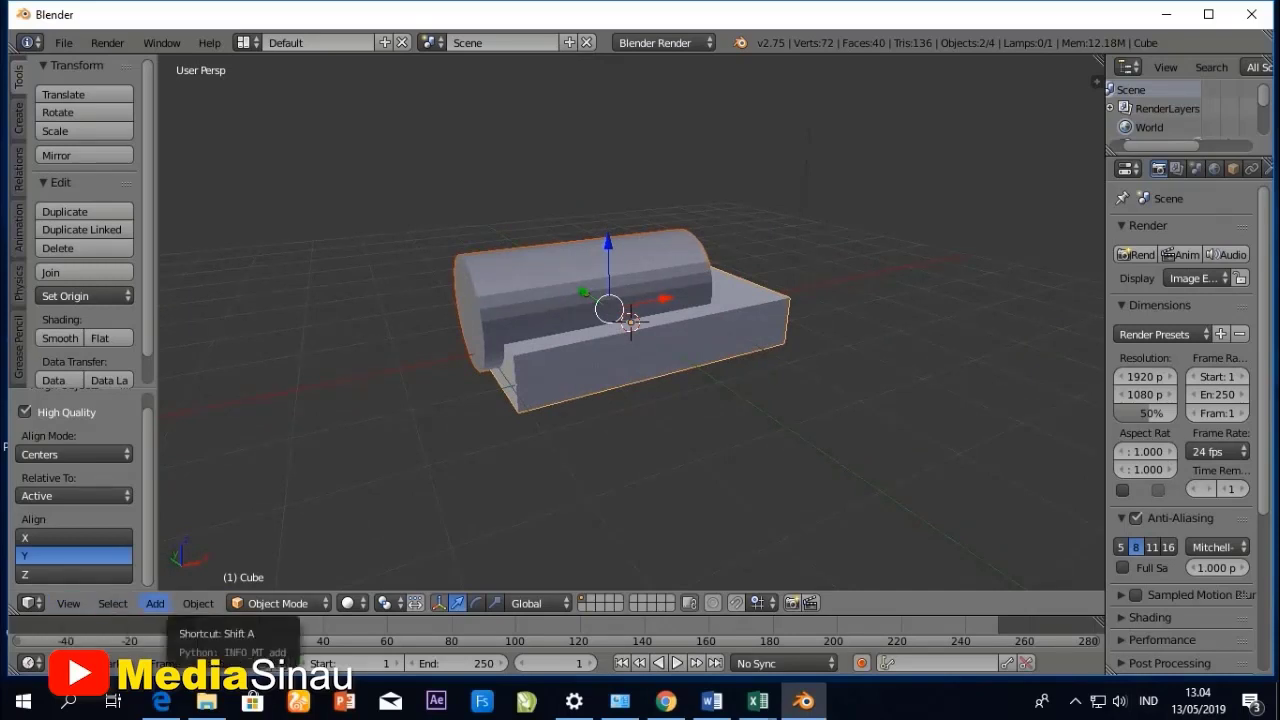
left_click(155, 603)
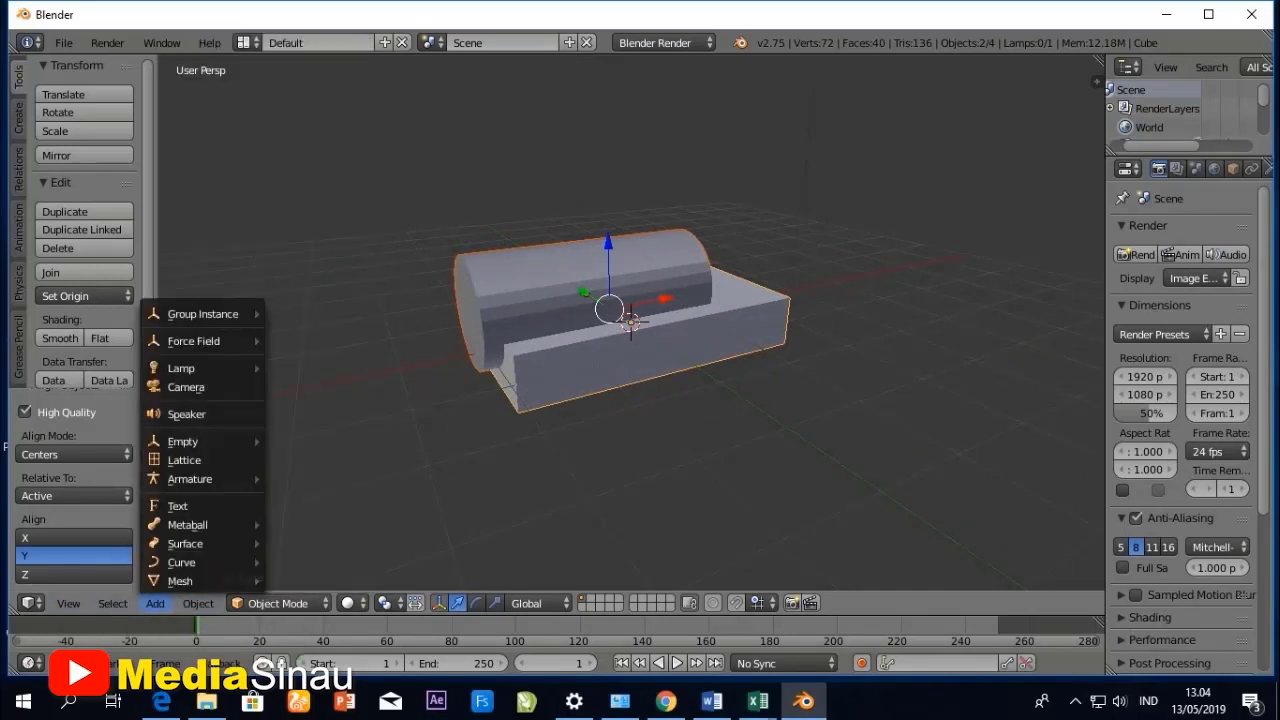
mouse_move(180, 581)
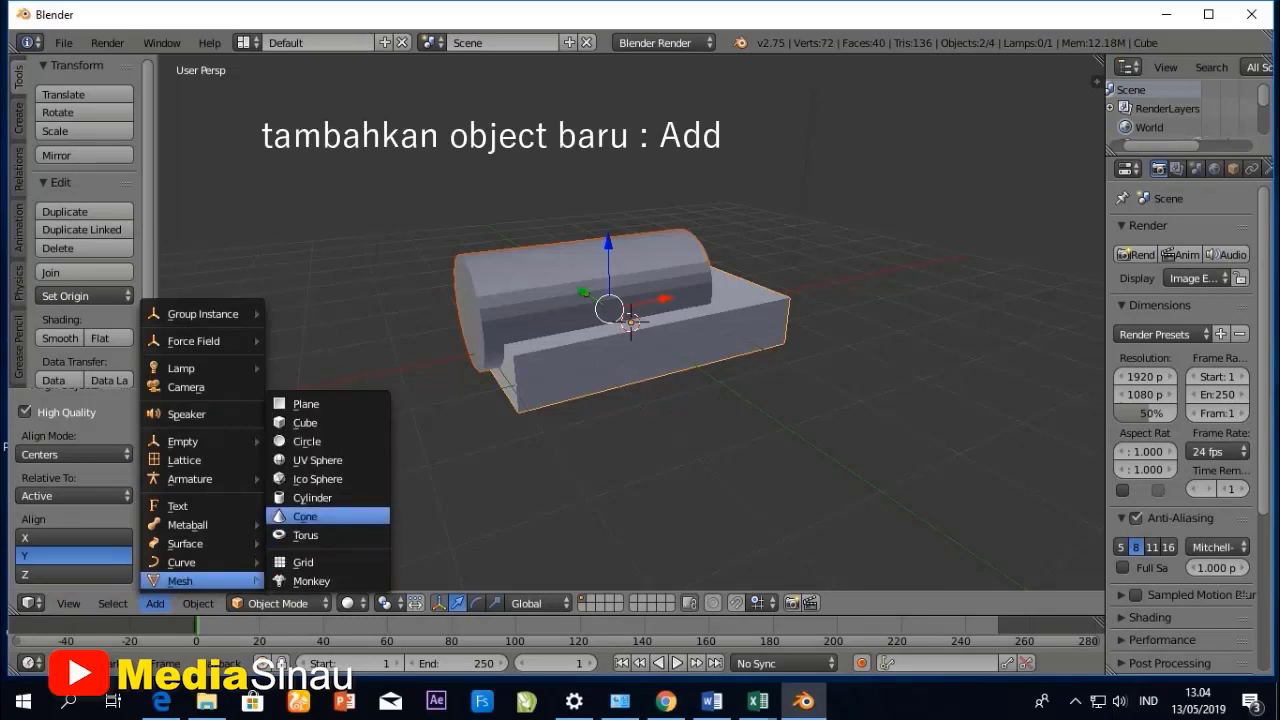
left_click(305, 516)
- Move the cone out to the cylinder's end of the box by about -2.691 units along the X axis
middle_click_drag(640, 450, 750, 363)
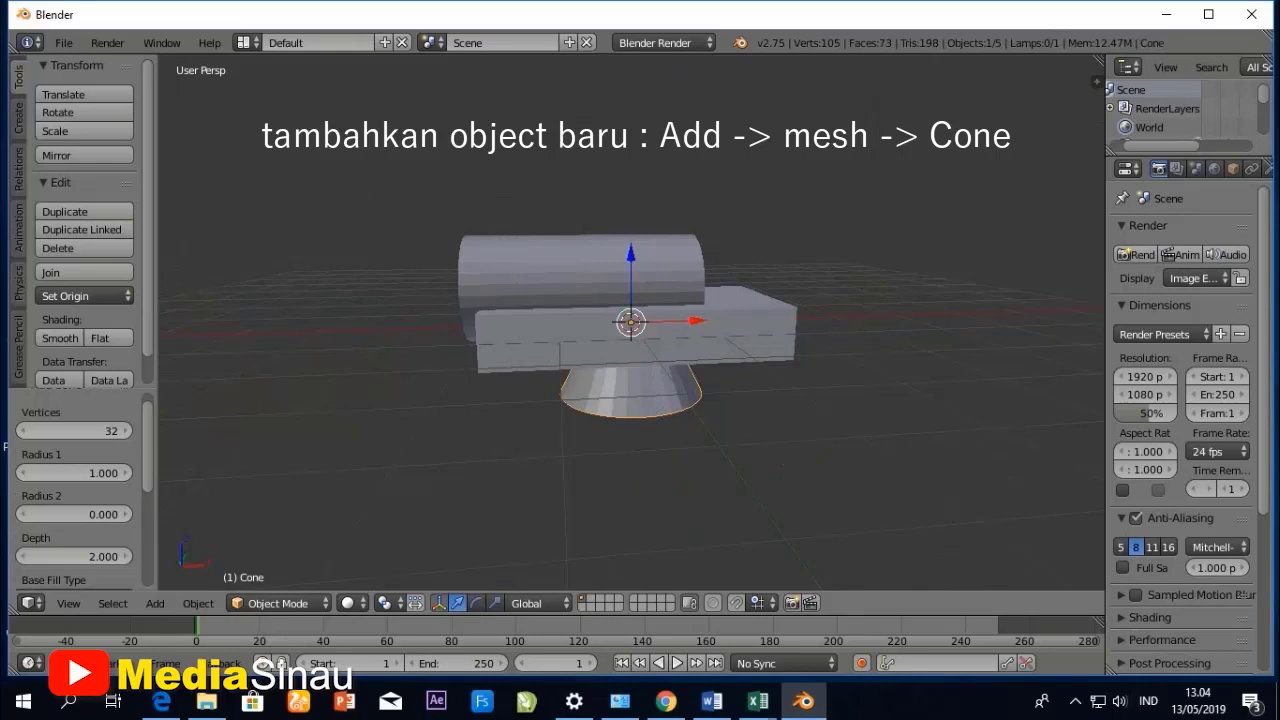
key("g")
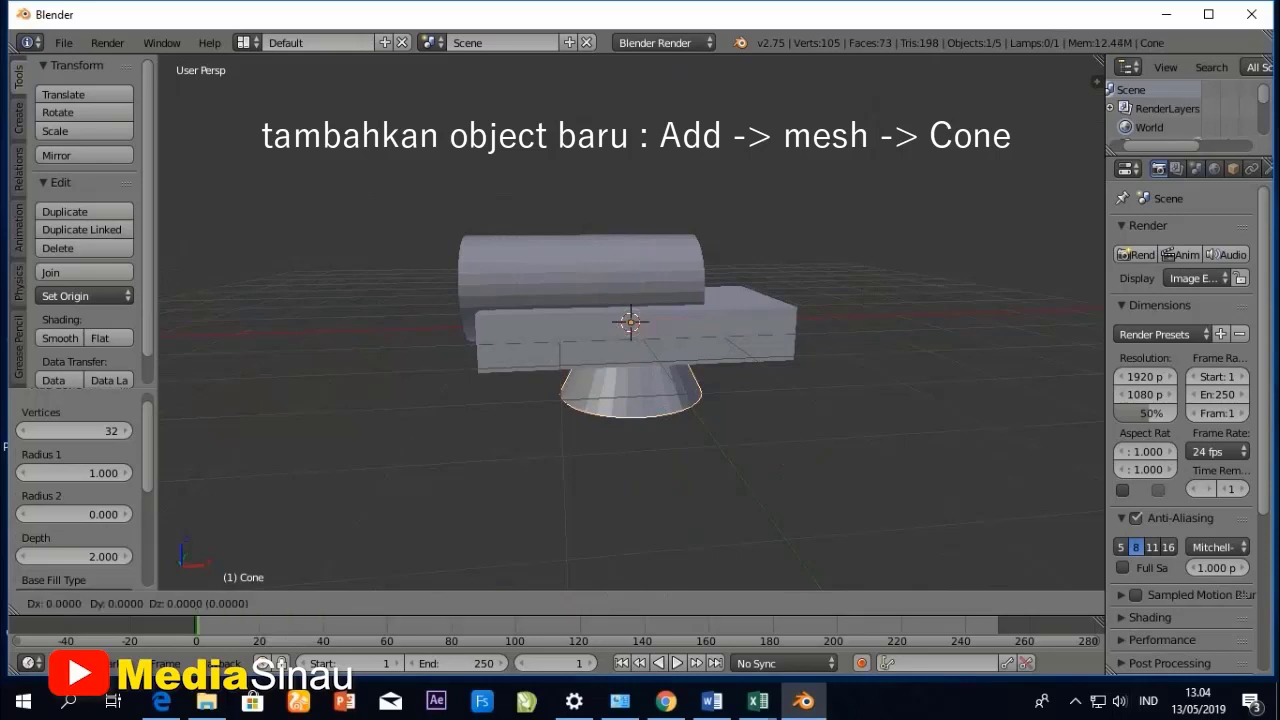
key("x")
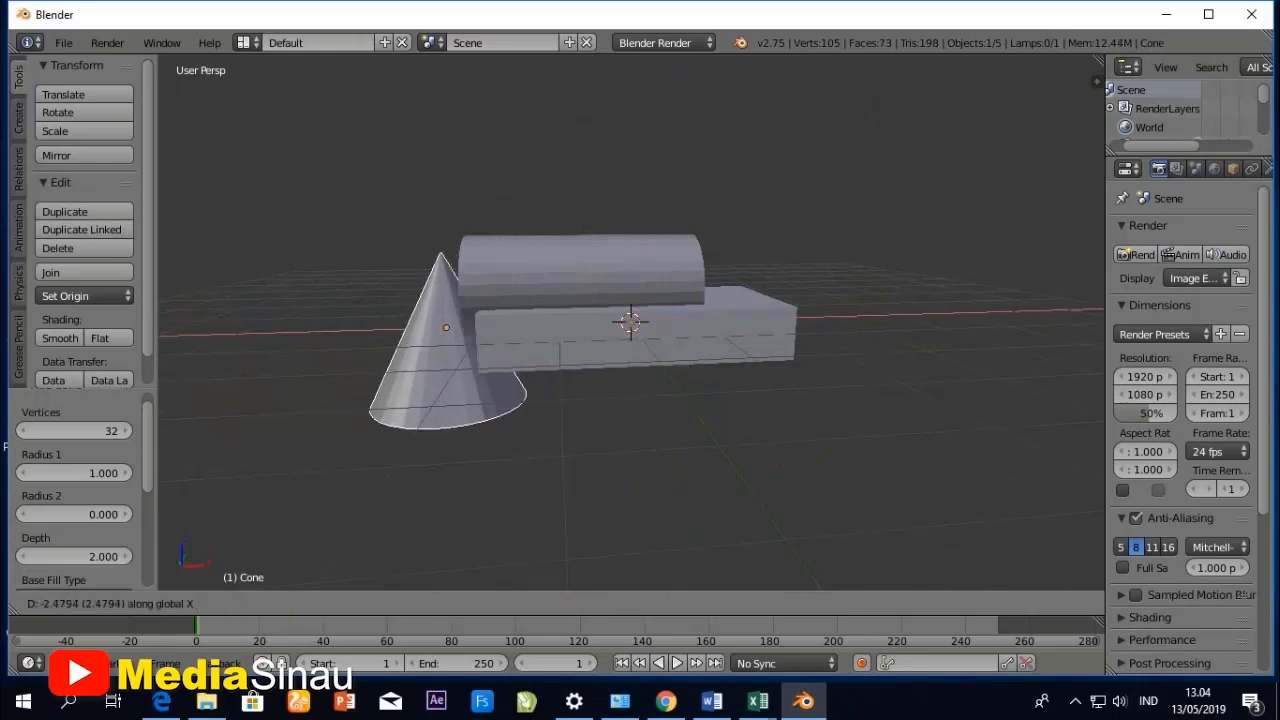
key("Return")
- In the front view, rotate the cone -90° about the Y axis so its tip points away from the box
middle_click_drag(640, 400, 665, 390)
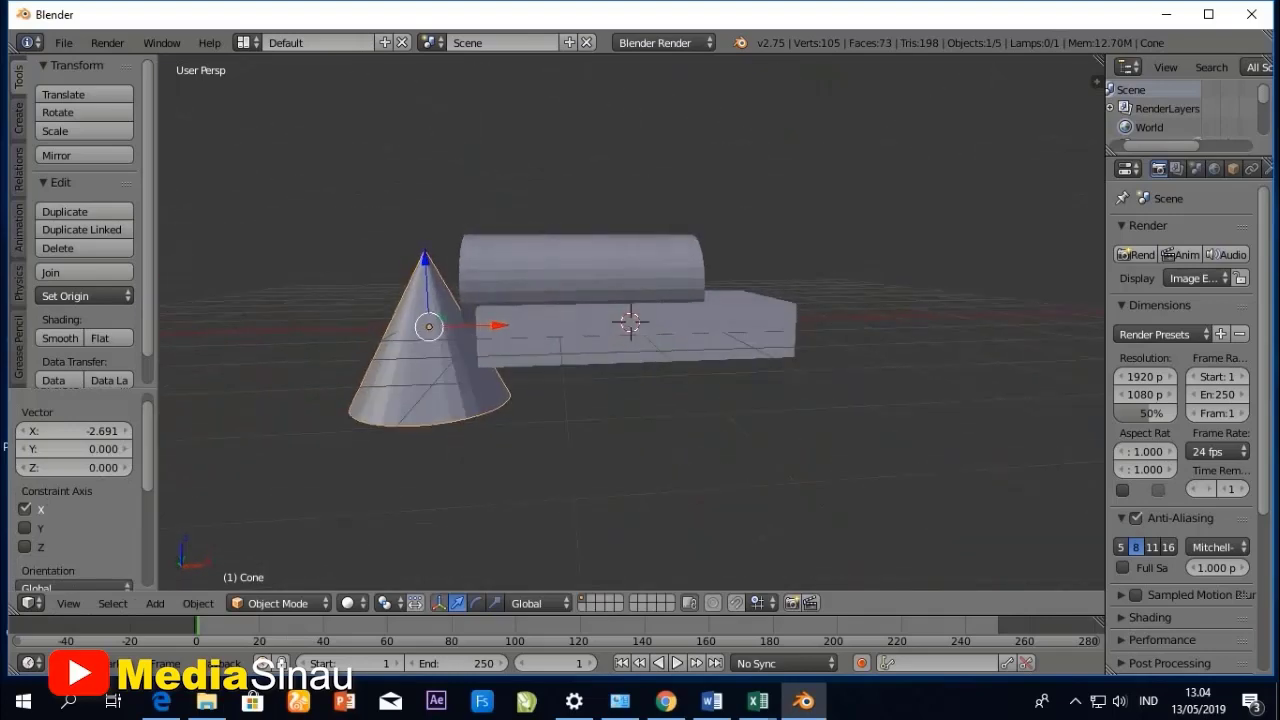
left_click(68, 603)
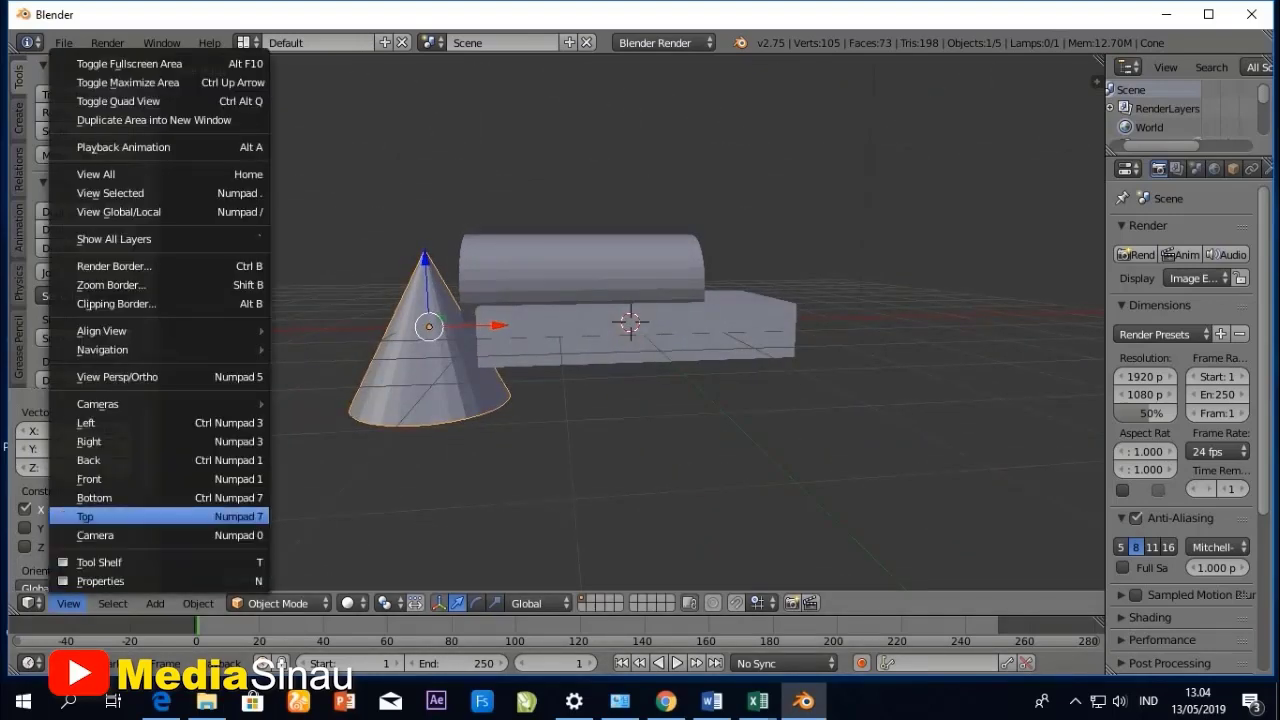
left_click(100, 479)
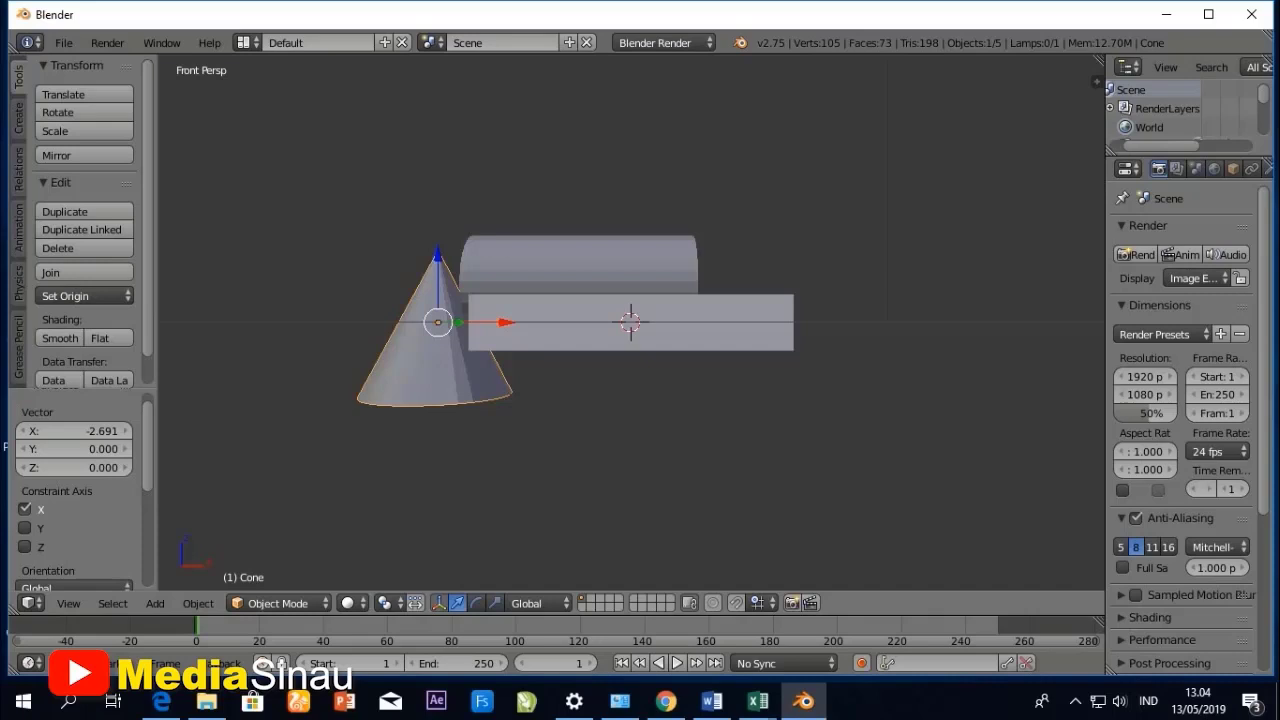
key("r")
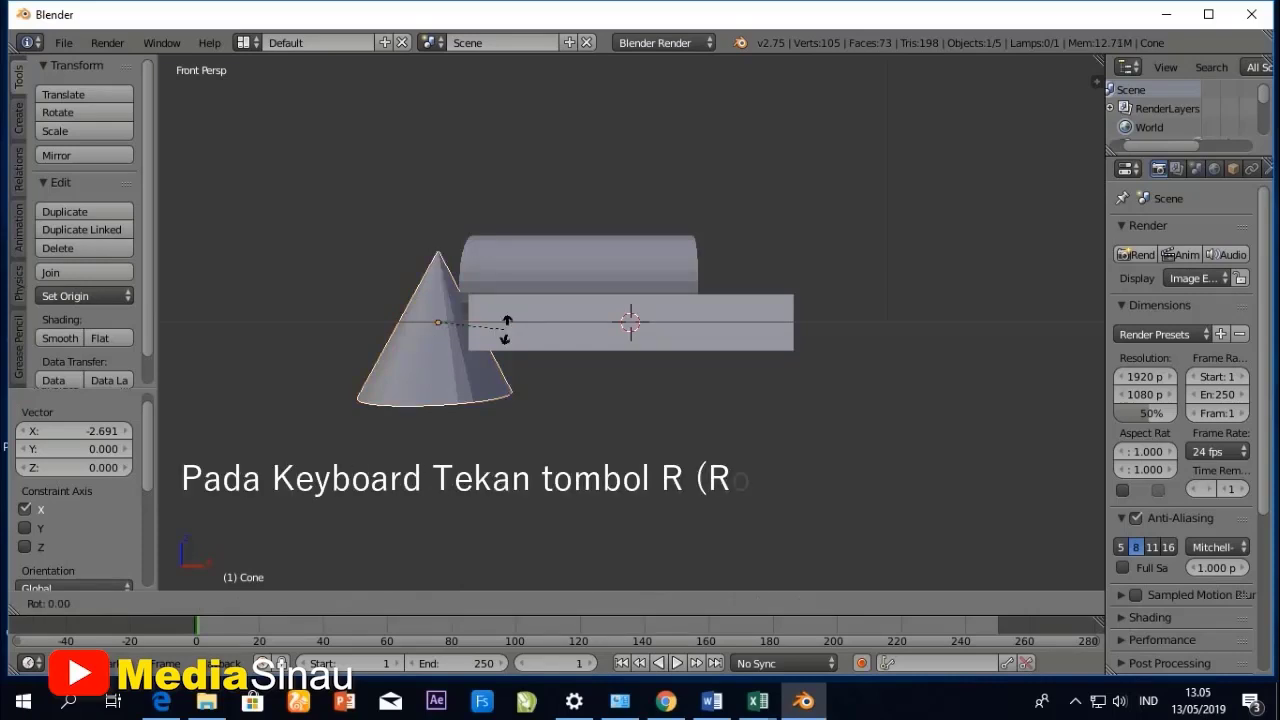
key("y")
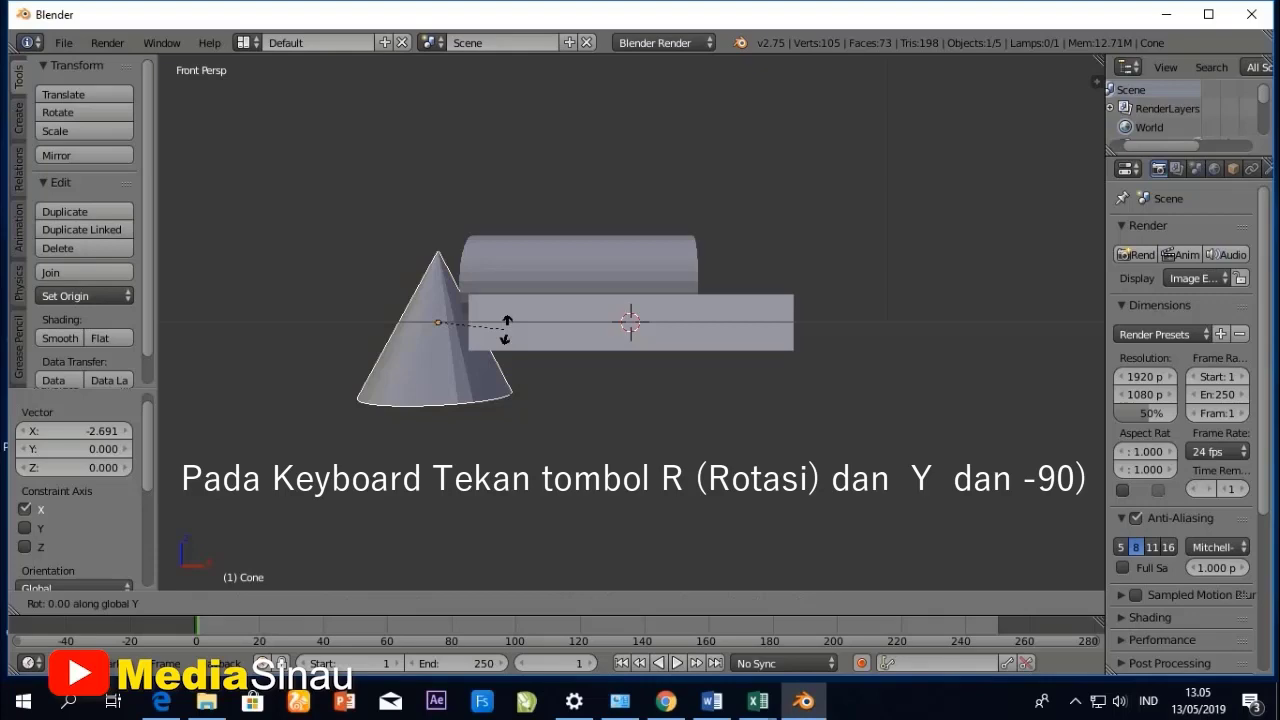
type("-90")
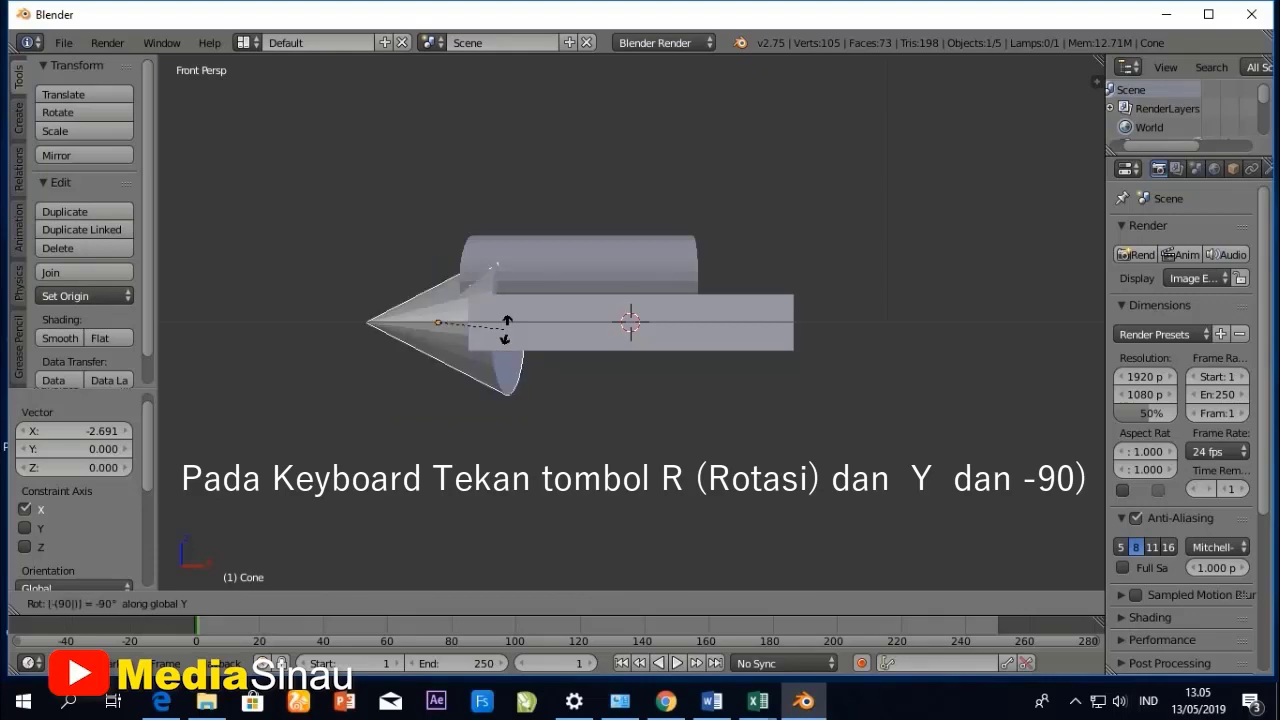
key("Return")
- Scale the cone down uniformly to about 0.657 of its size
middle_click_drag(560, 370, 690, 410)
middle_click_drag(499, 350, 524, 356)
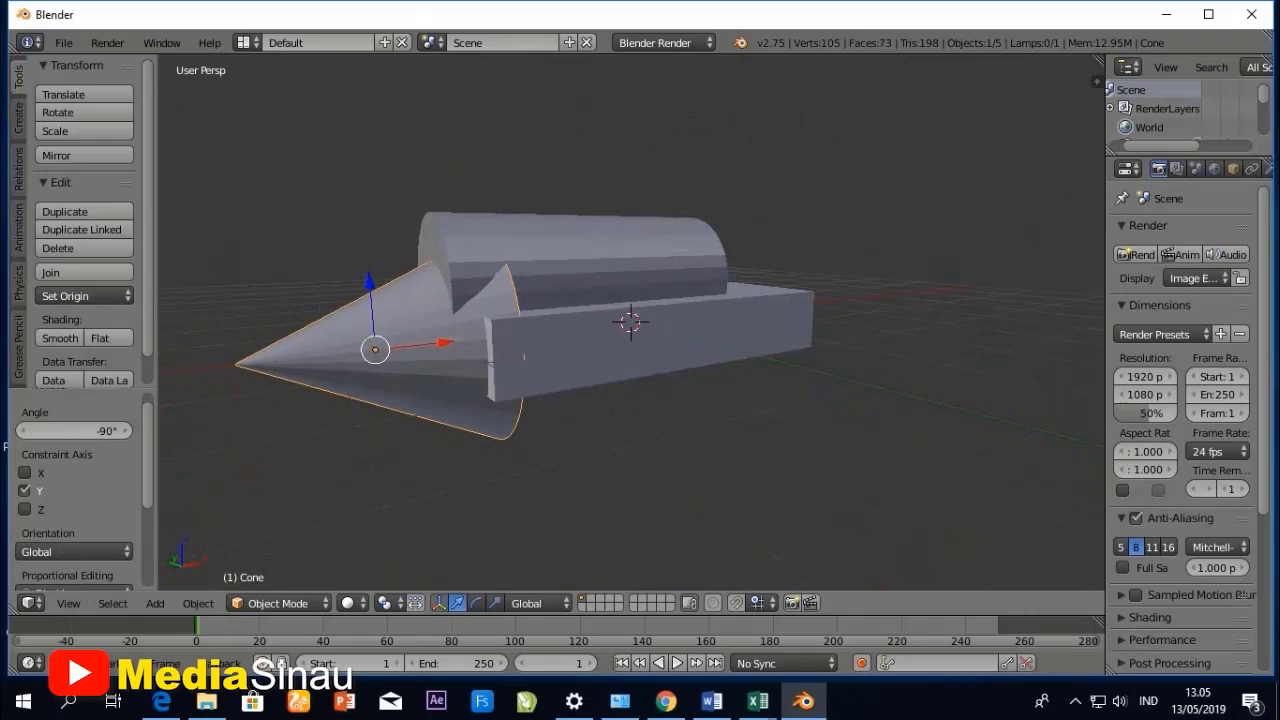
key("s")
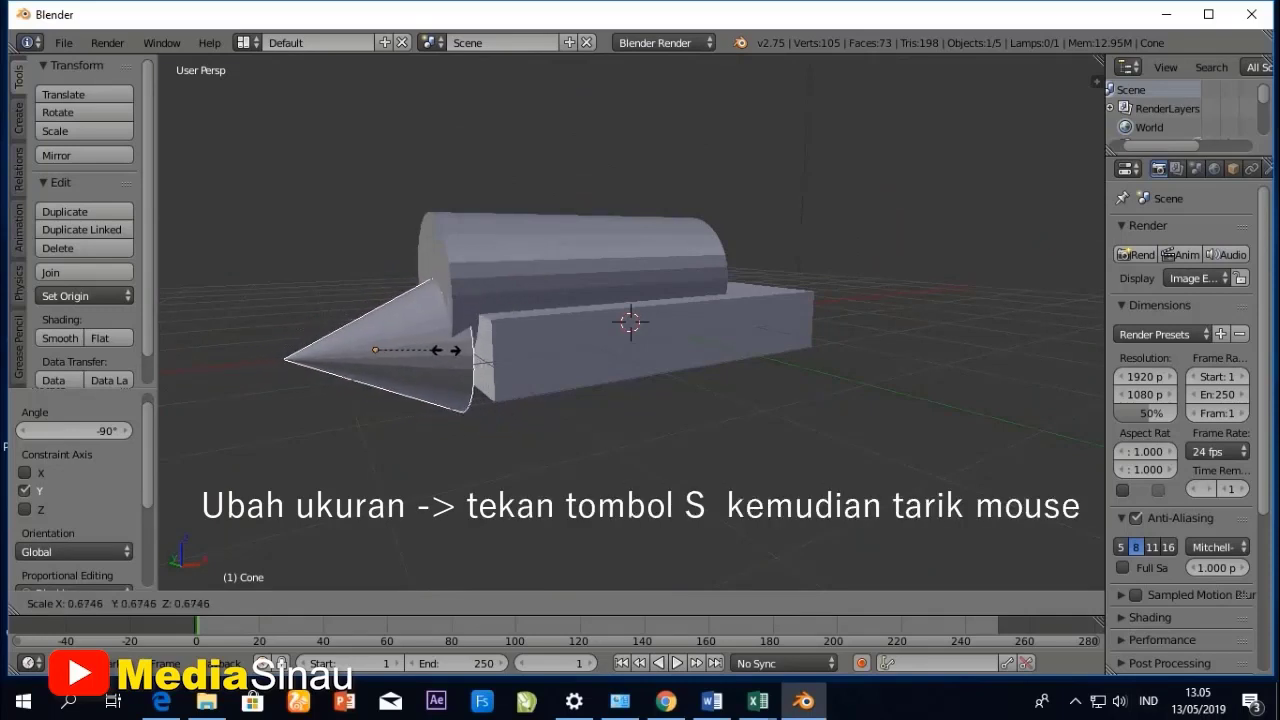
left_click(444, 349)
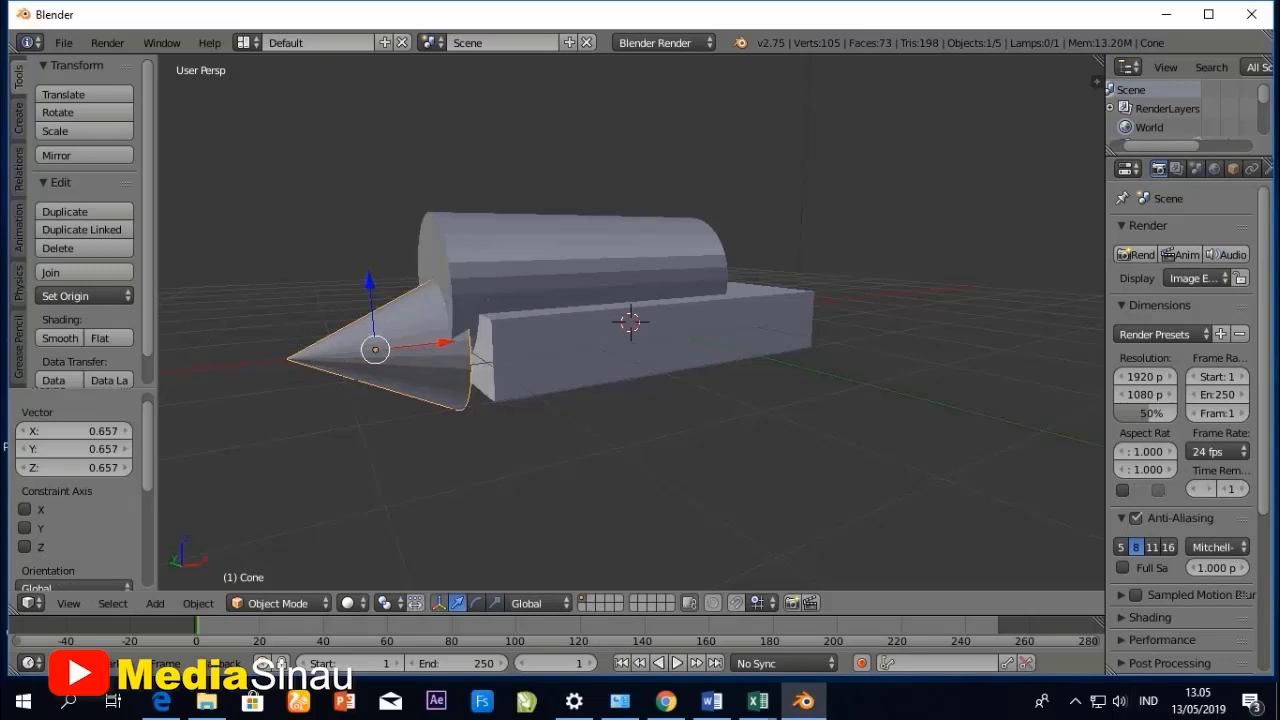
- Add the cylinder to the cone selection and align their centers along the Z axis relative to the active cylinder
right_click(550, 254, "shift")
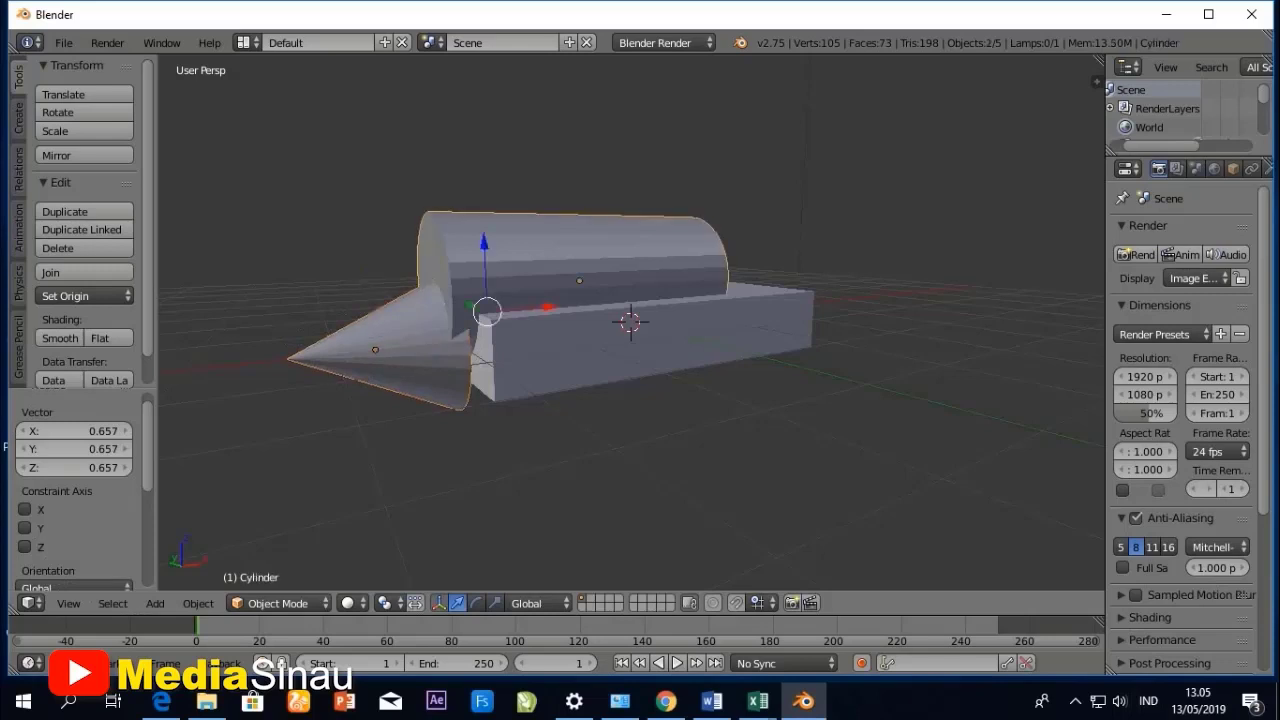
left_click(198, 603)
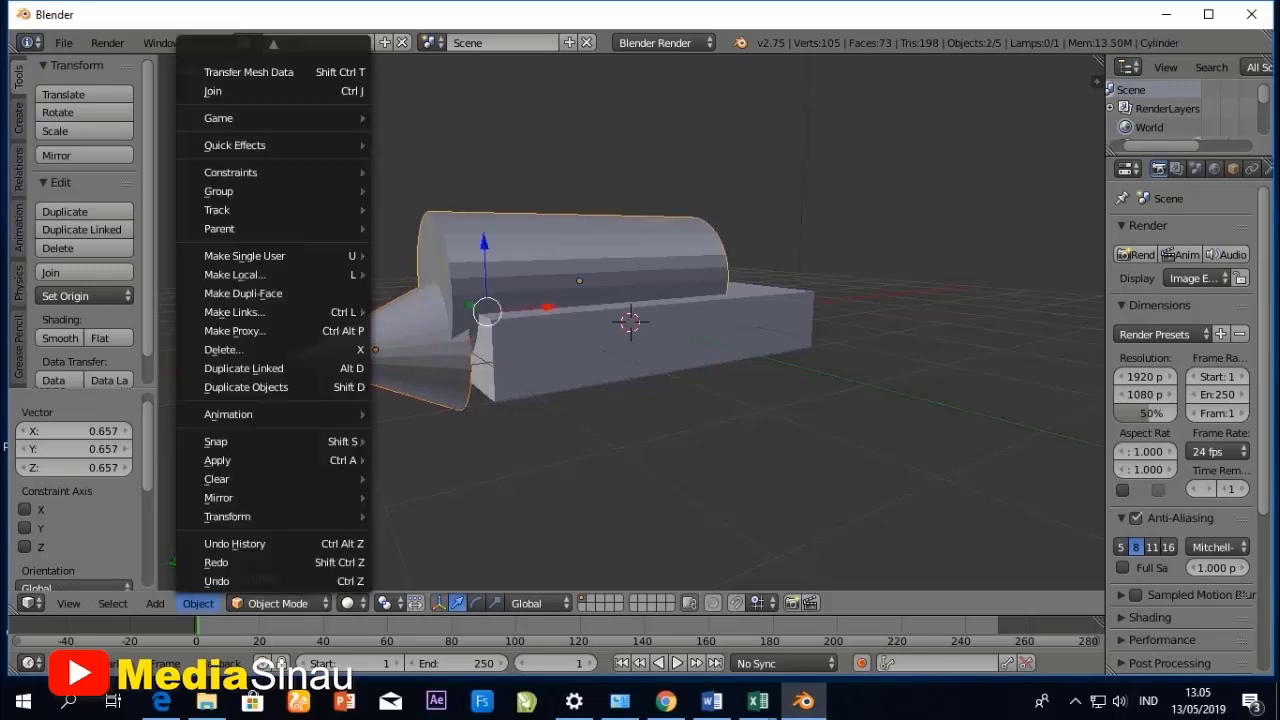
mouse_move(250, 516)
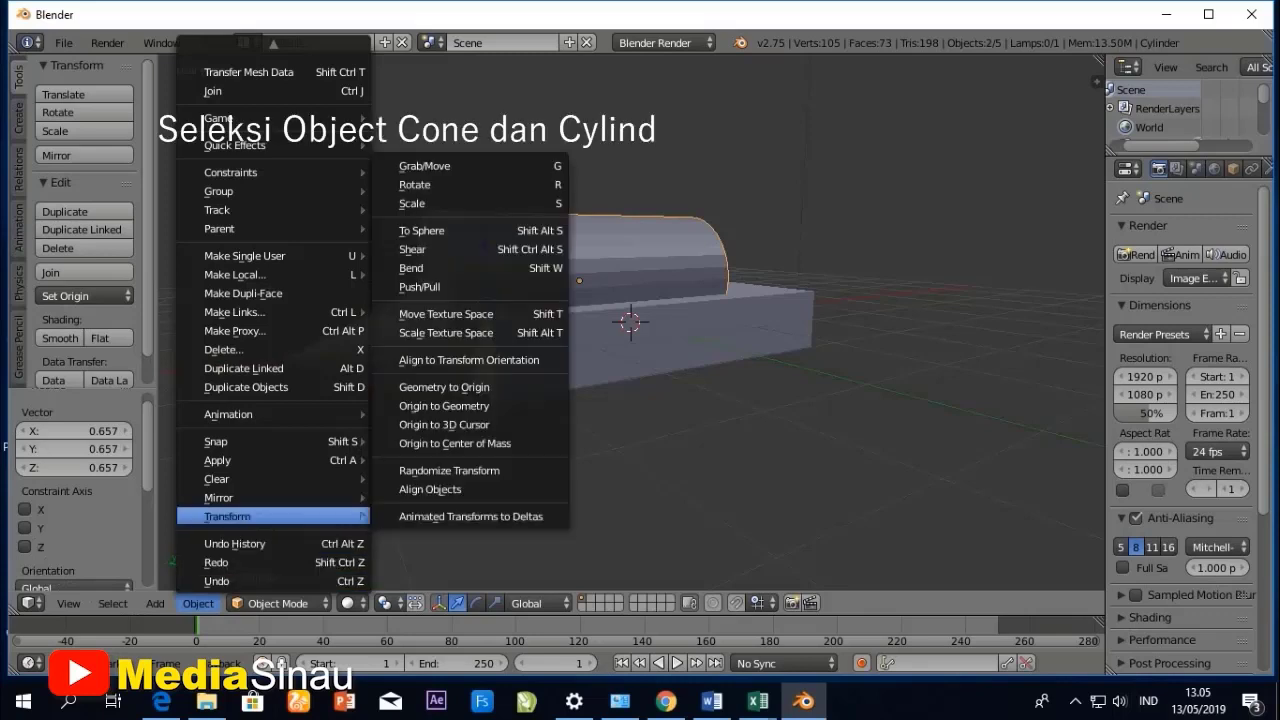
left_click(430, 489)
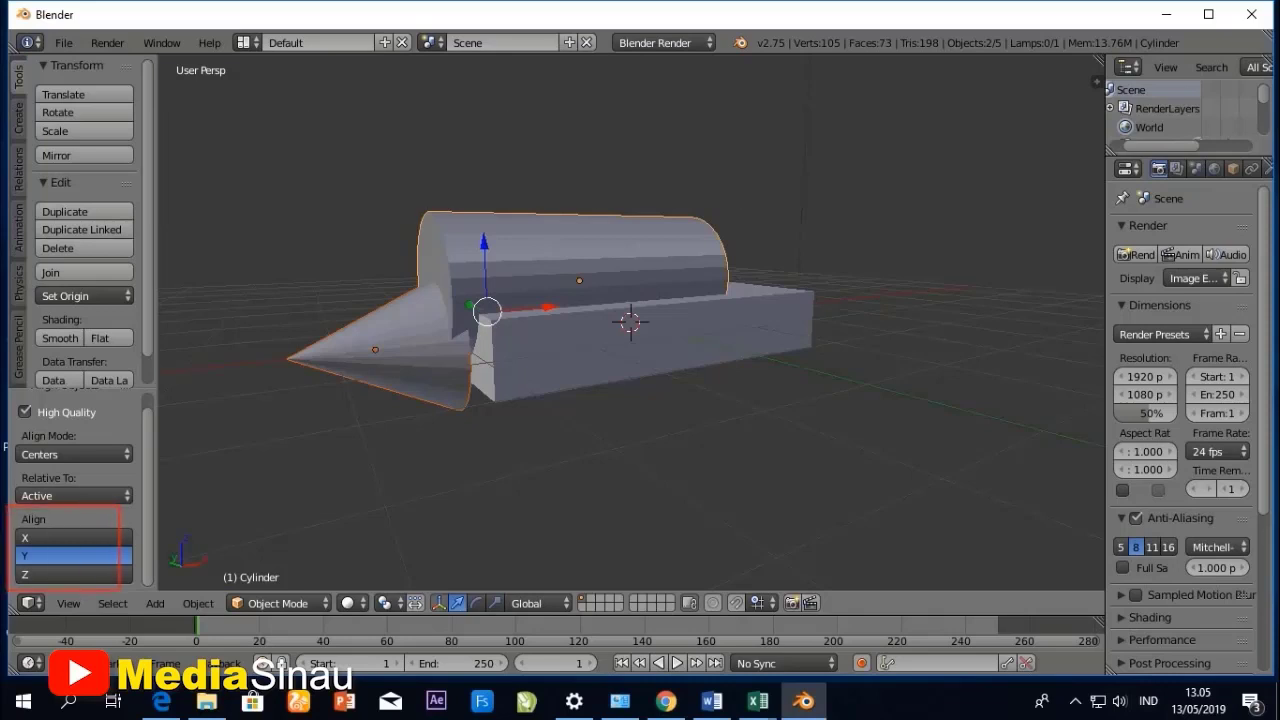
left_click(72, 538)
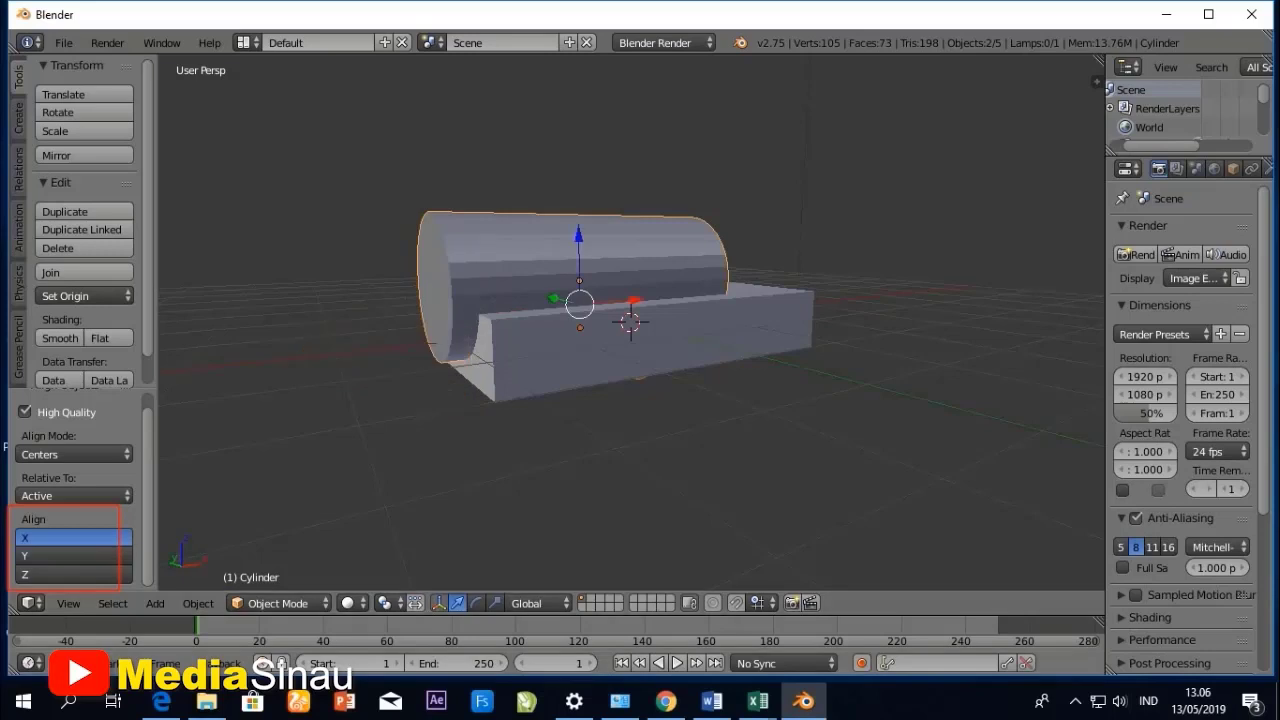
left_click(72, 556)
left_click(72, 575)
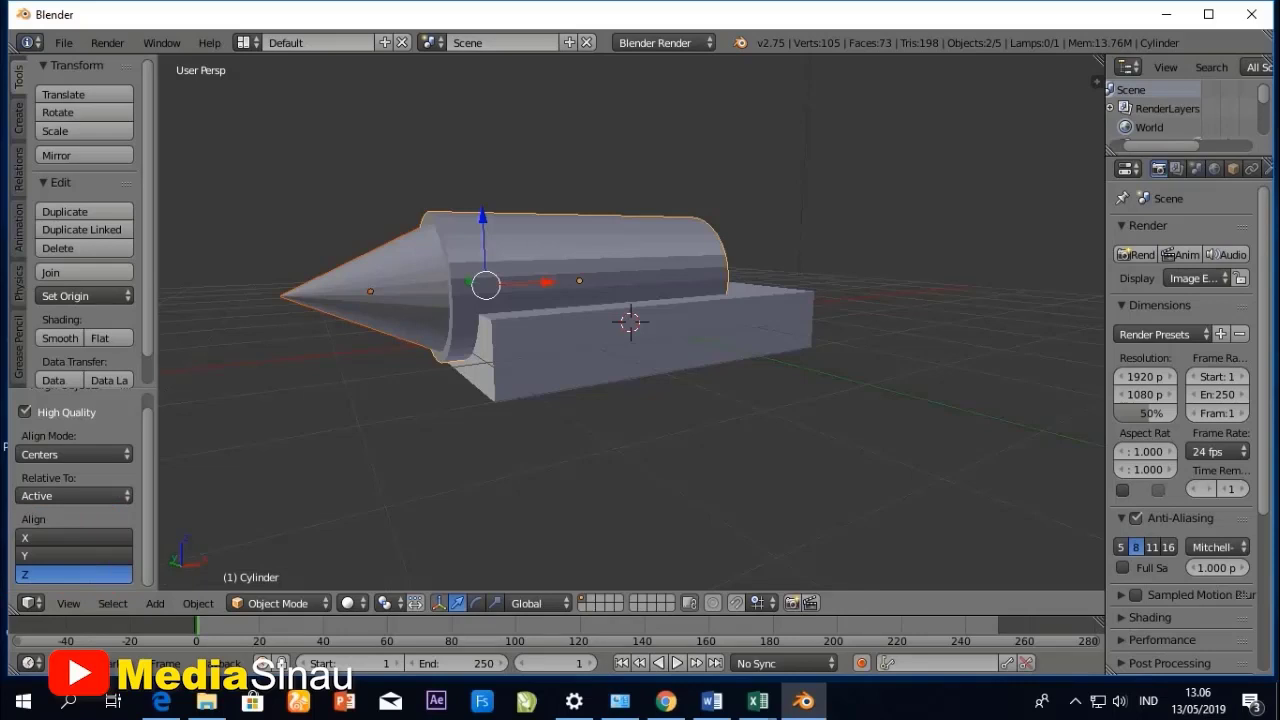
- Place the 3D cursor below the box near its cone end and show the model in the front view
mouse_move(500, 380)
middle_mouse_down()
mouse_move(730, 490)
mouse_move(870, 430)
mouse_move(810, 470)
mouse_move(610, 420)
middle_mouse_up()
middle_click_drag(550, 488, 440, 458)
left_click(440, 458)
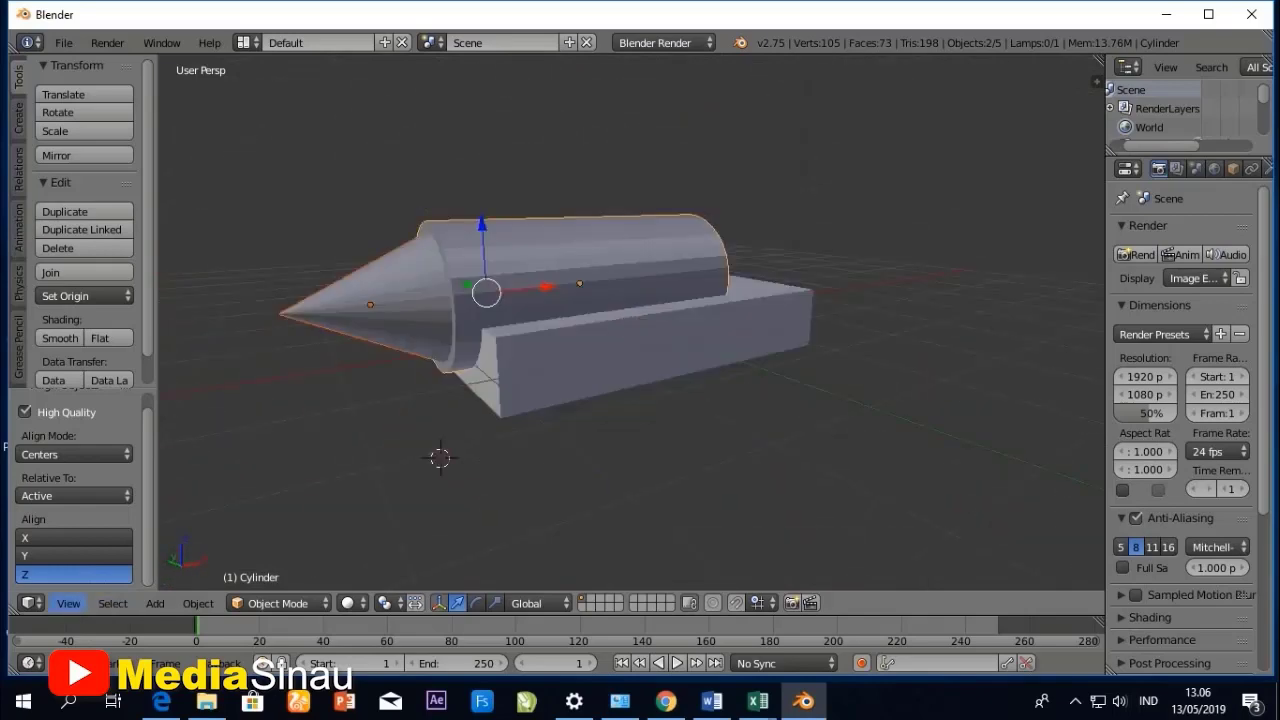
left_click(68, 603)
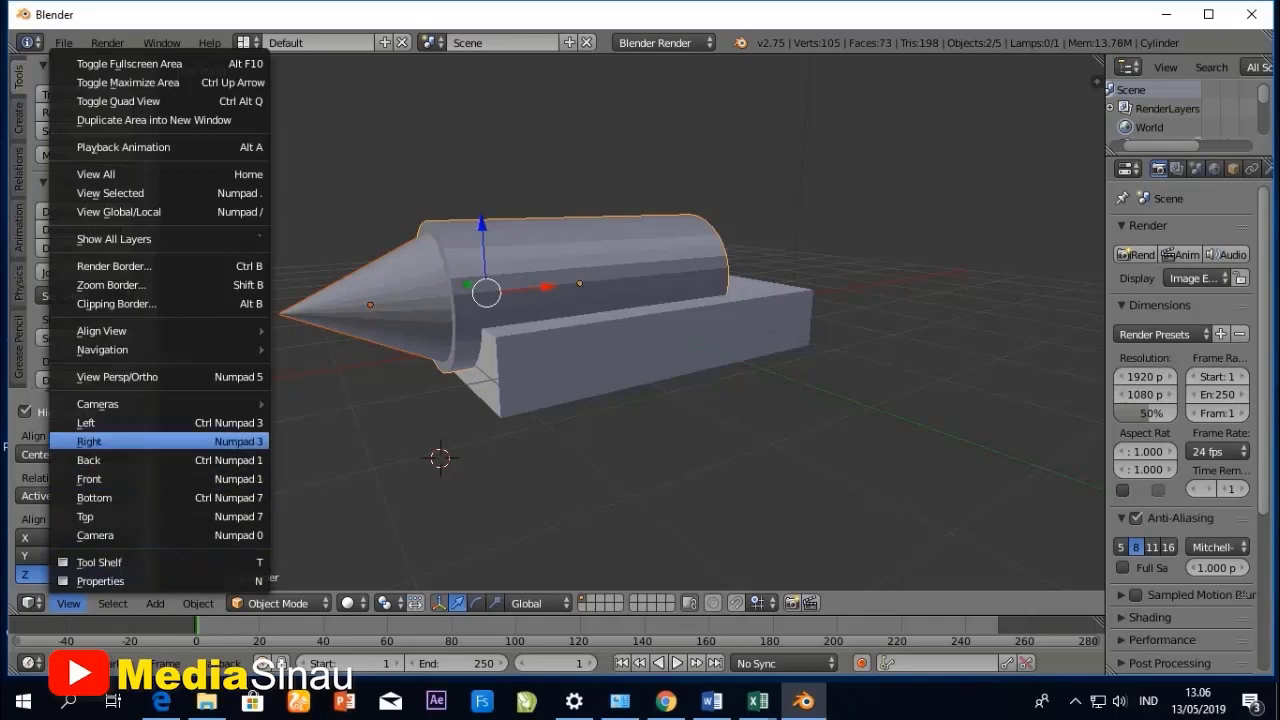
left_click(89, 479)
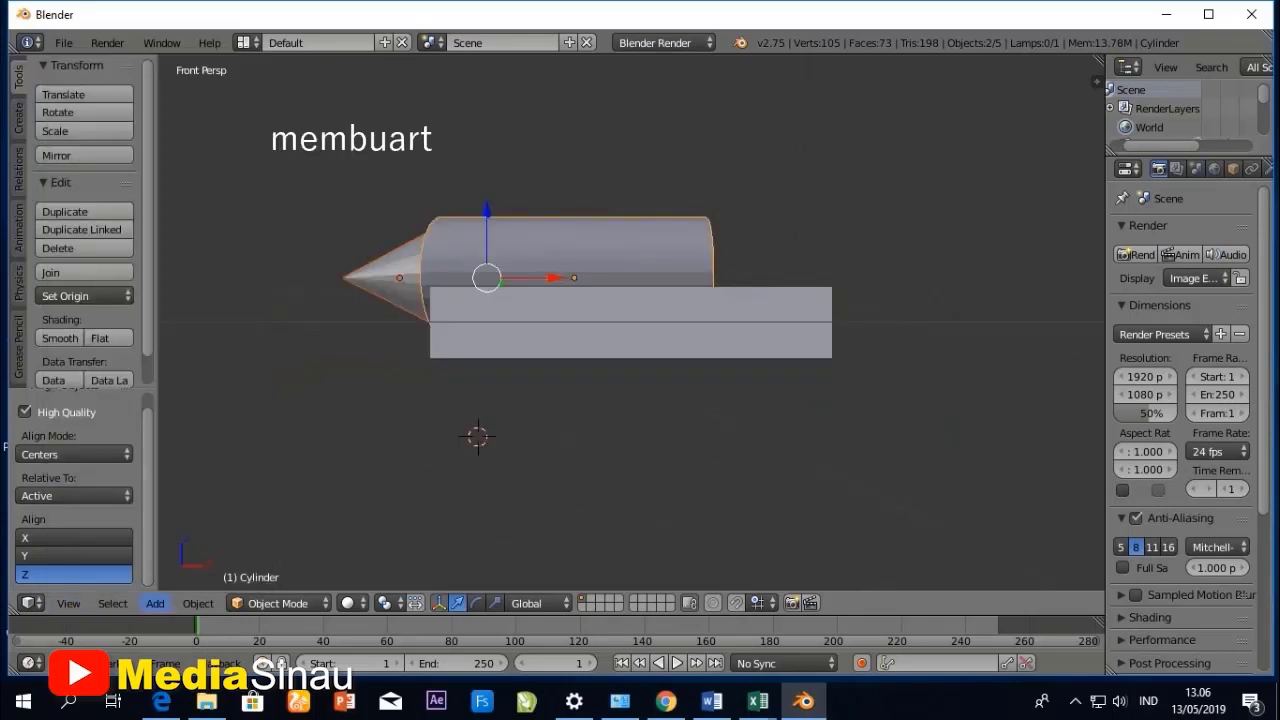
- Add a torus mesh at the 3D cursor as a wheel and turn on Align to View for it
left_click(155, 603)
mouse_move(185, 581)
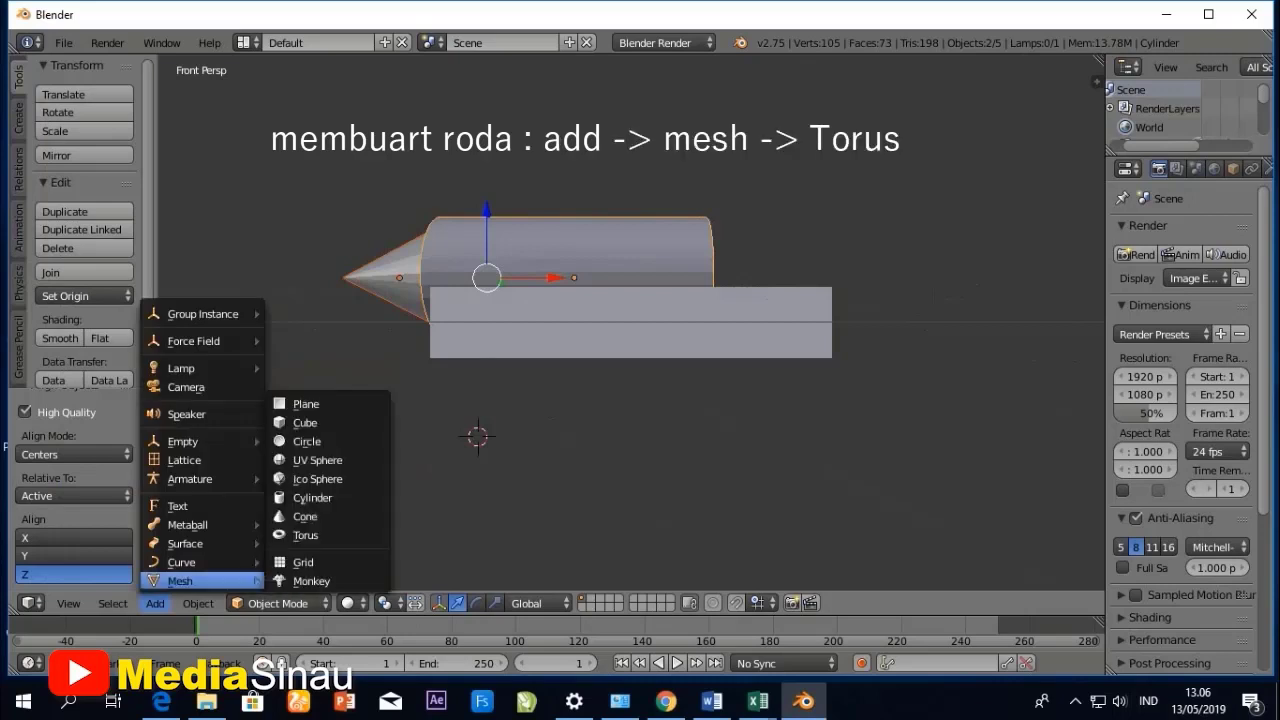
left_click(305, 535)
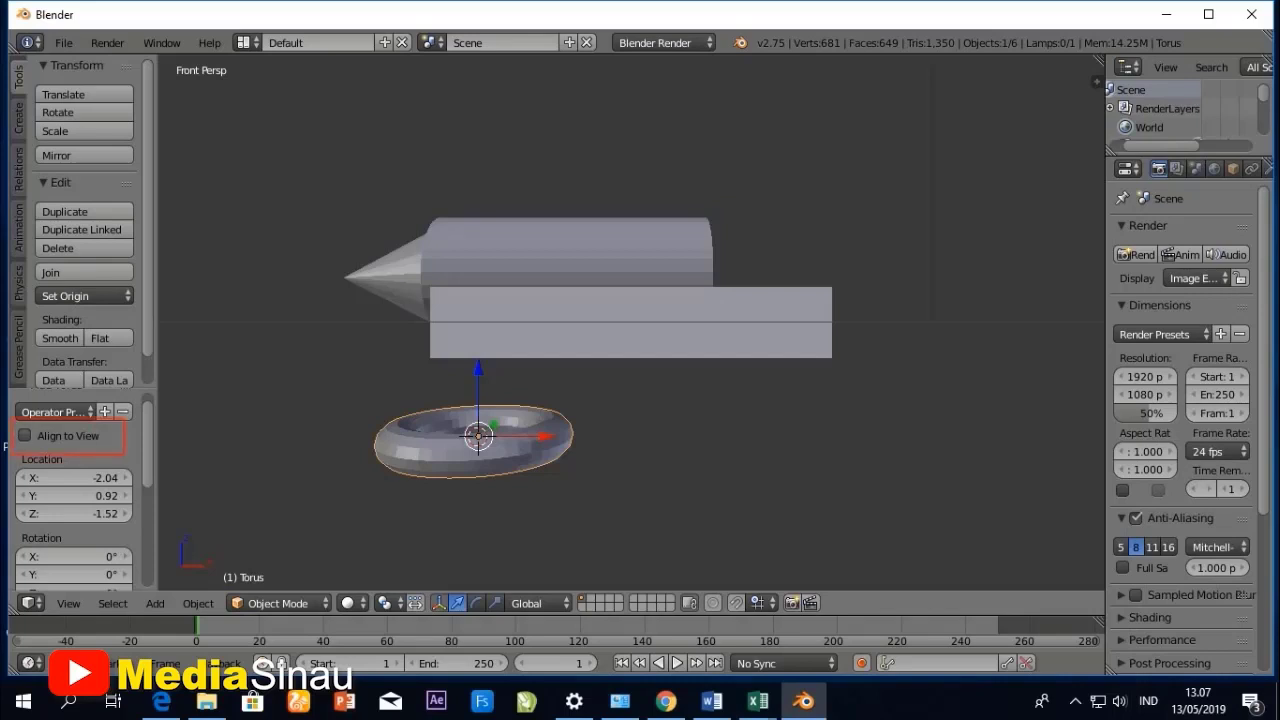
left_click(25, 435)
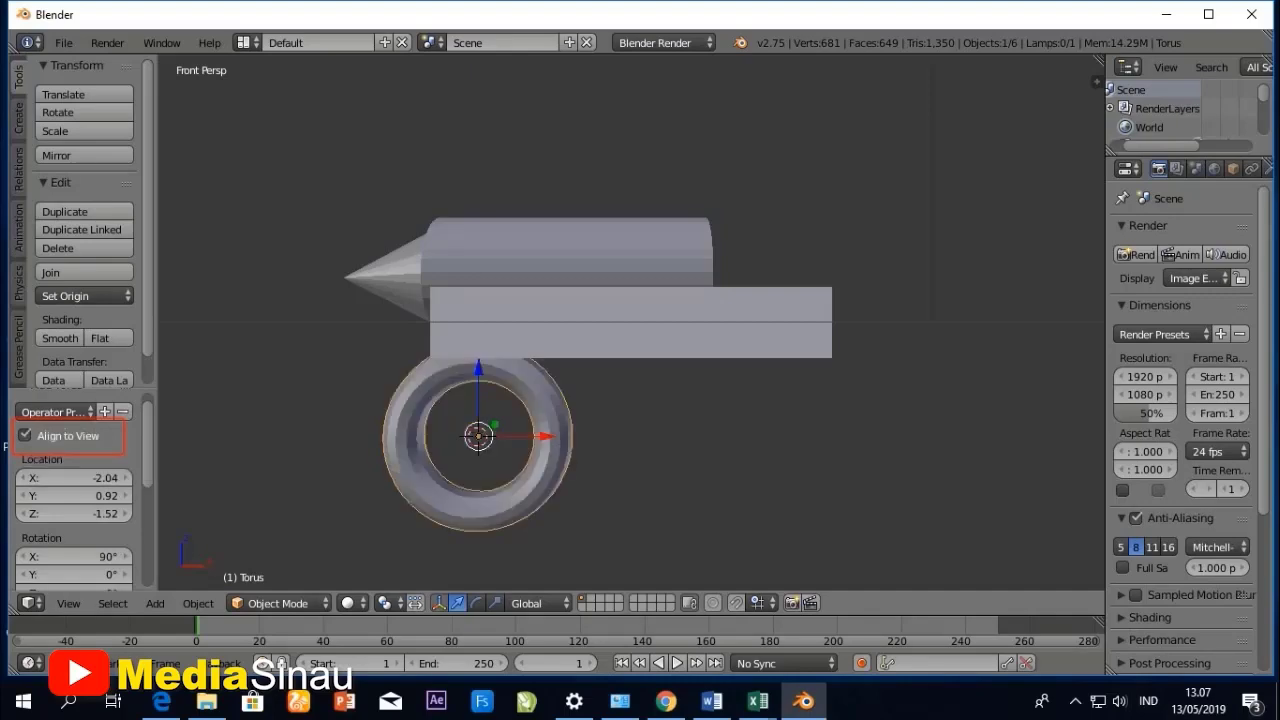
- Scale the torus down uniformly to about 0.465 of its size
middle_click_drag(560, 330, 545, 380)
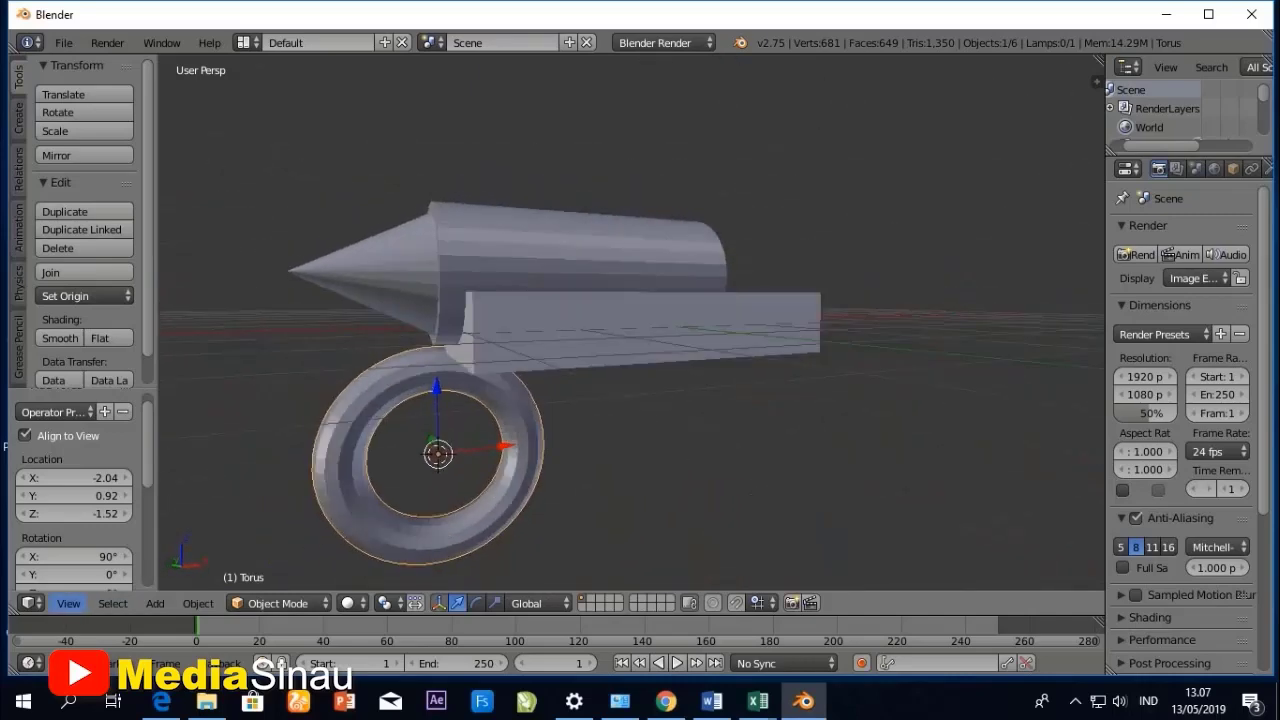
scroll(630, 330, "down", 3)
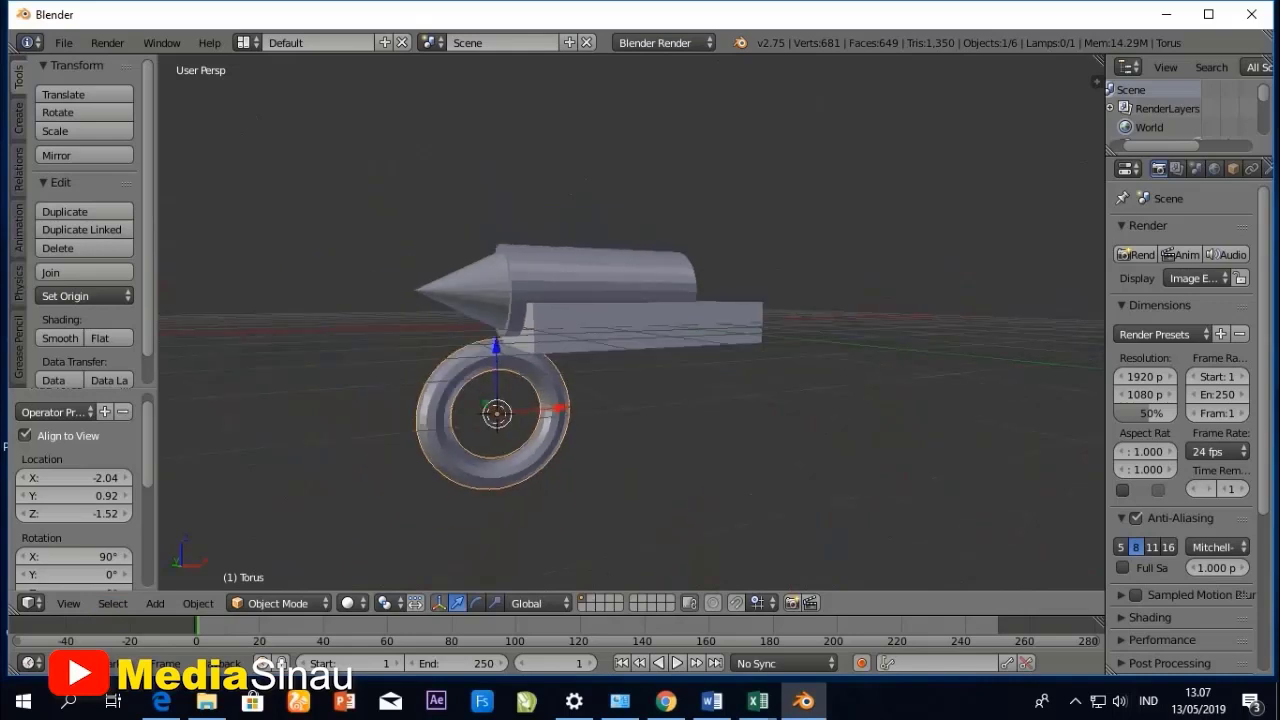
scroll(630, 330, "up", 2)
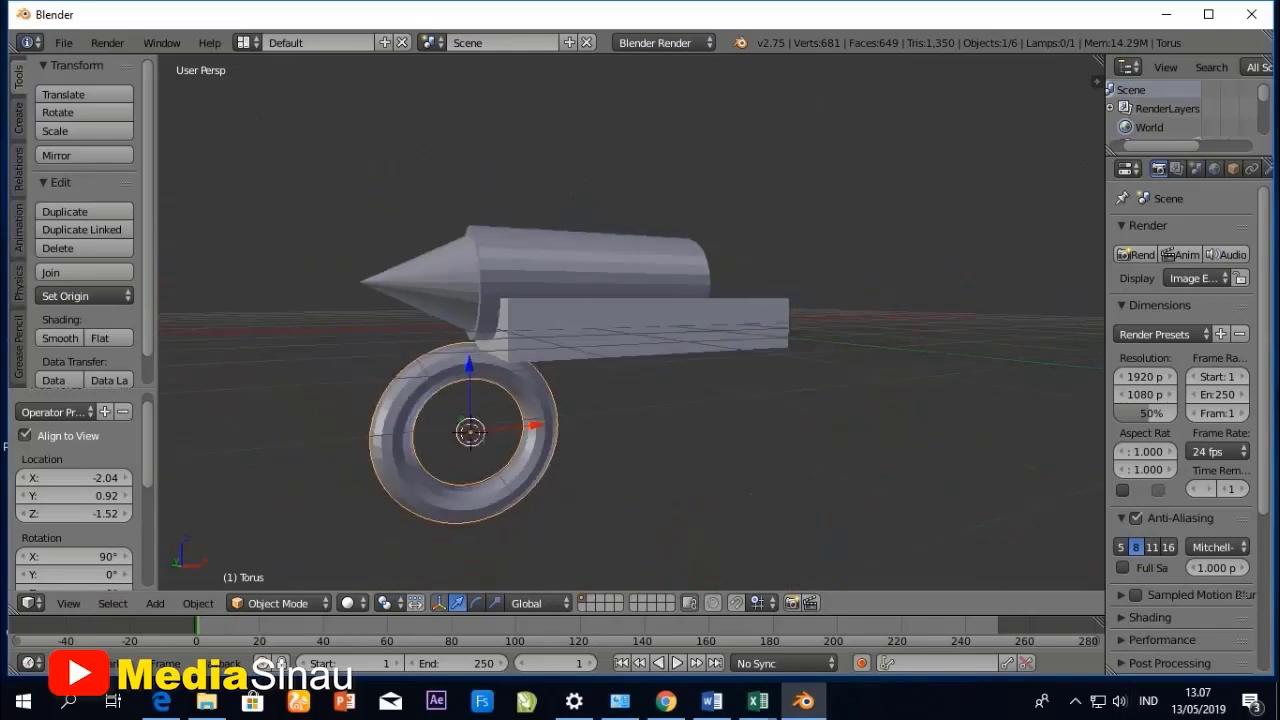
key("s")
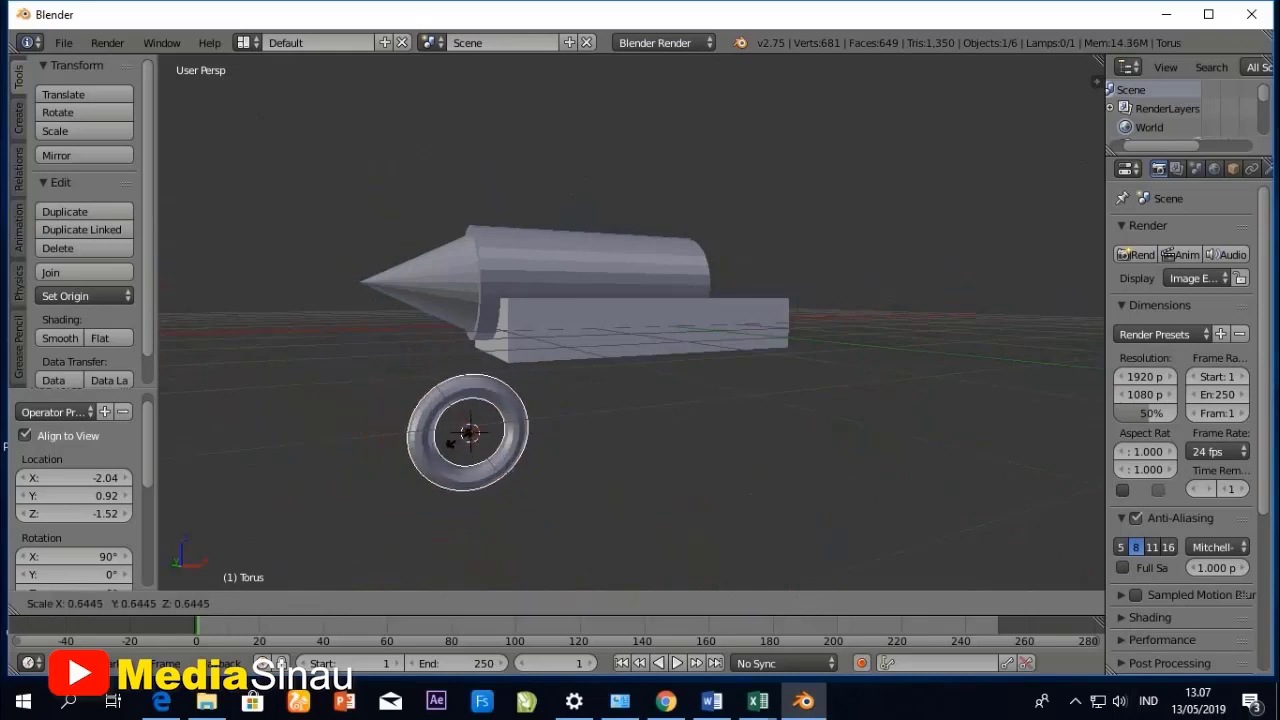
left_click(457, 441)
- In the left orthographic view, raise the torus about 1.517 units along the Z axis to the height of the box
middle_click_drag(470, 440, 695, 473)
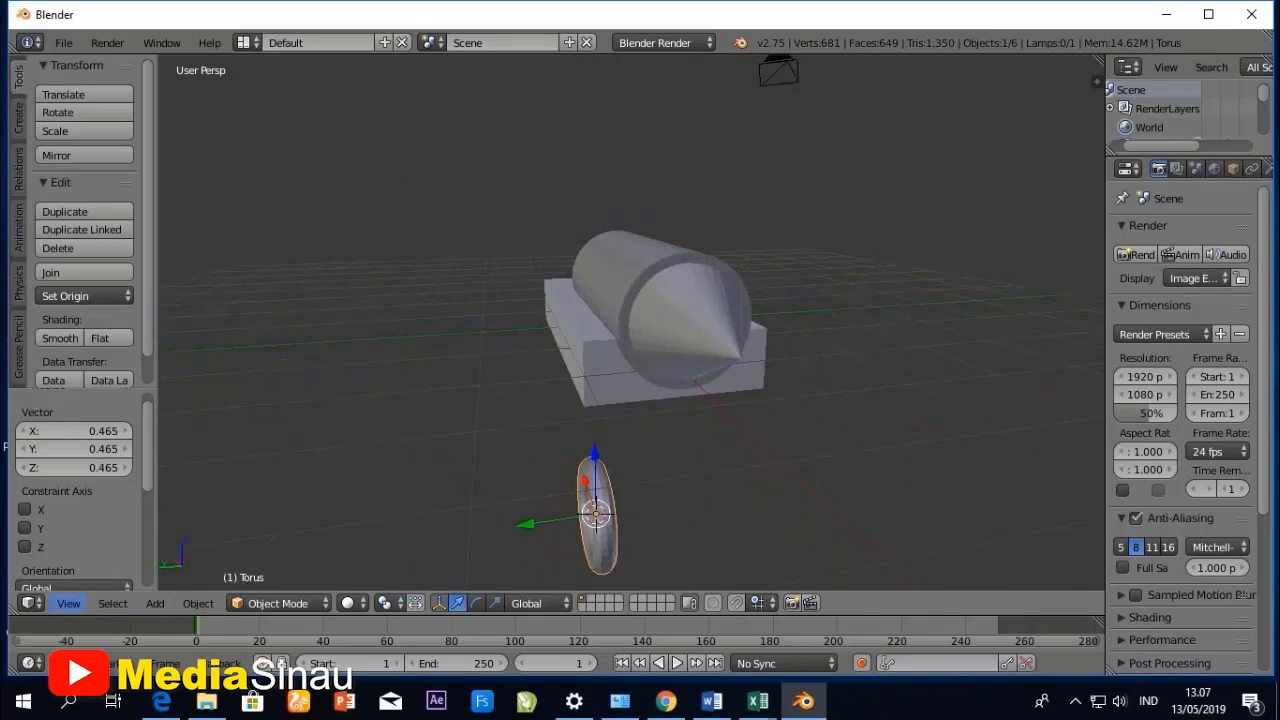
left_click(68, 603)
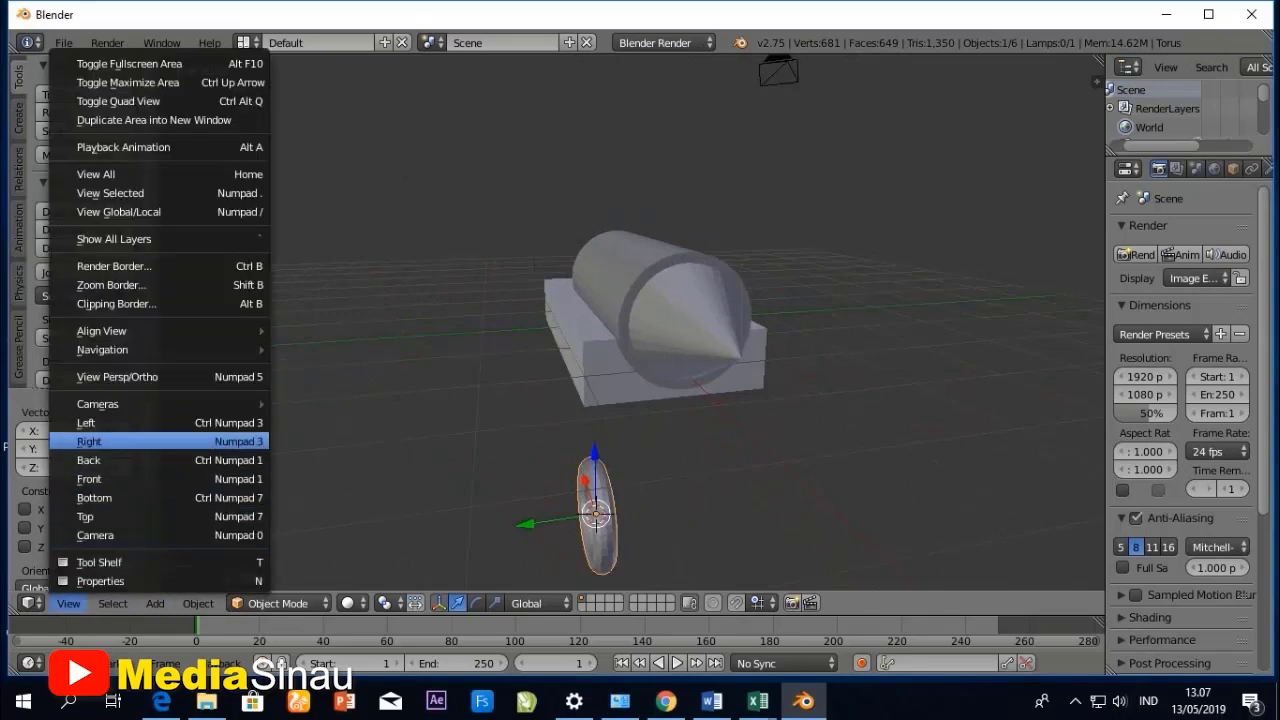
left_click(90, 423)
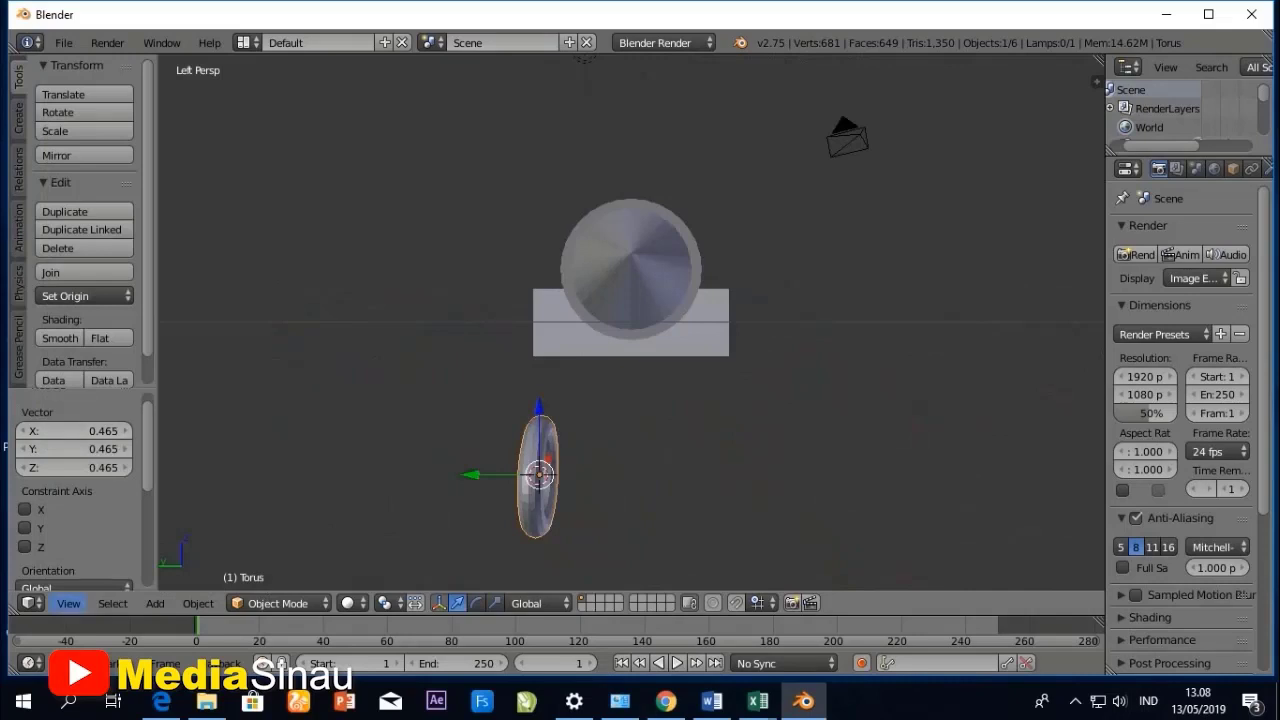
left_click(68, 603)
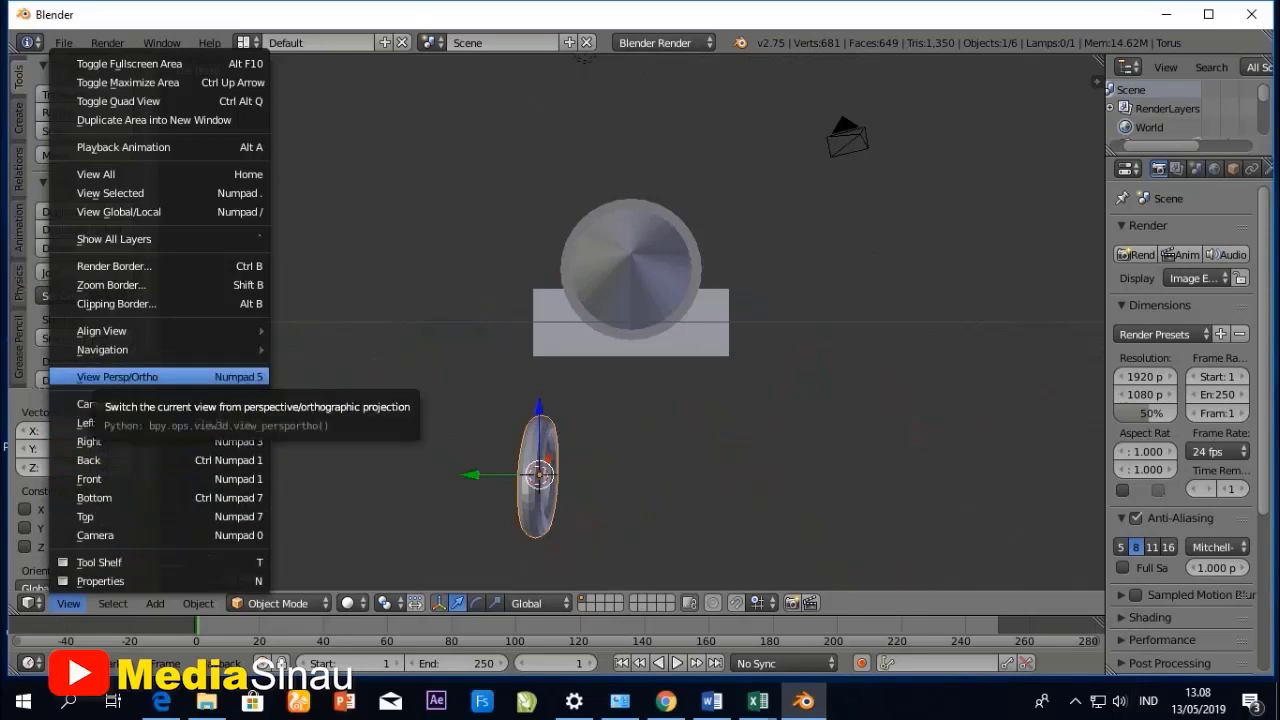
left_click(117, 377)
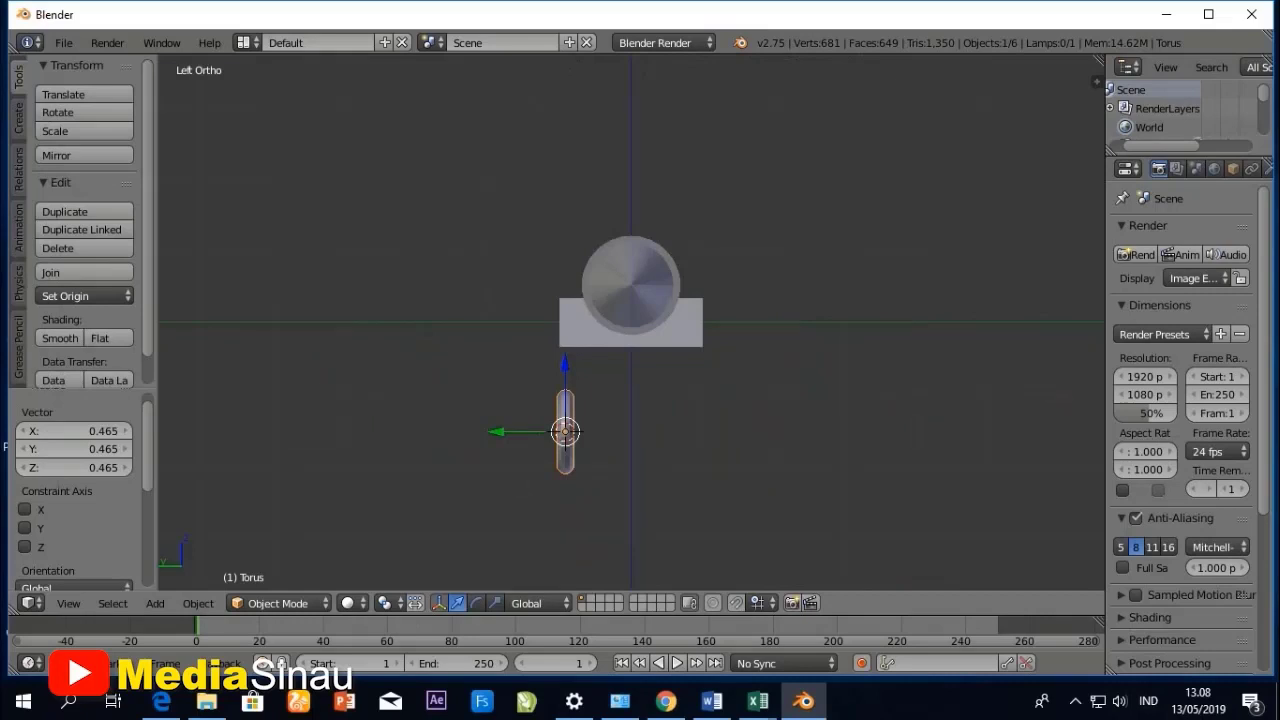
key("g")
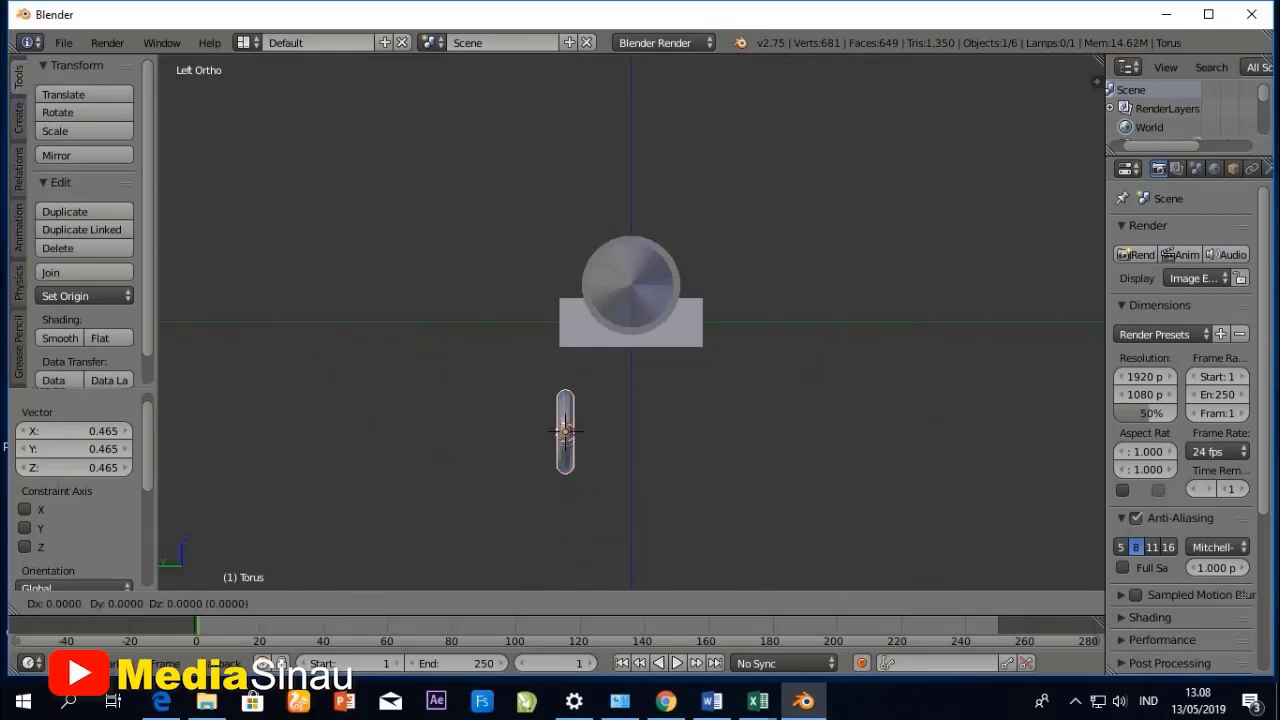
key("z")
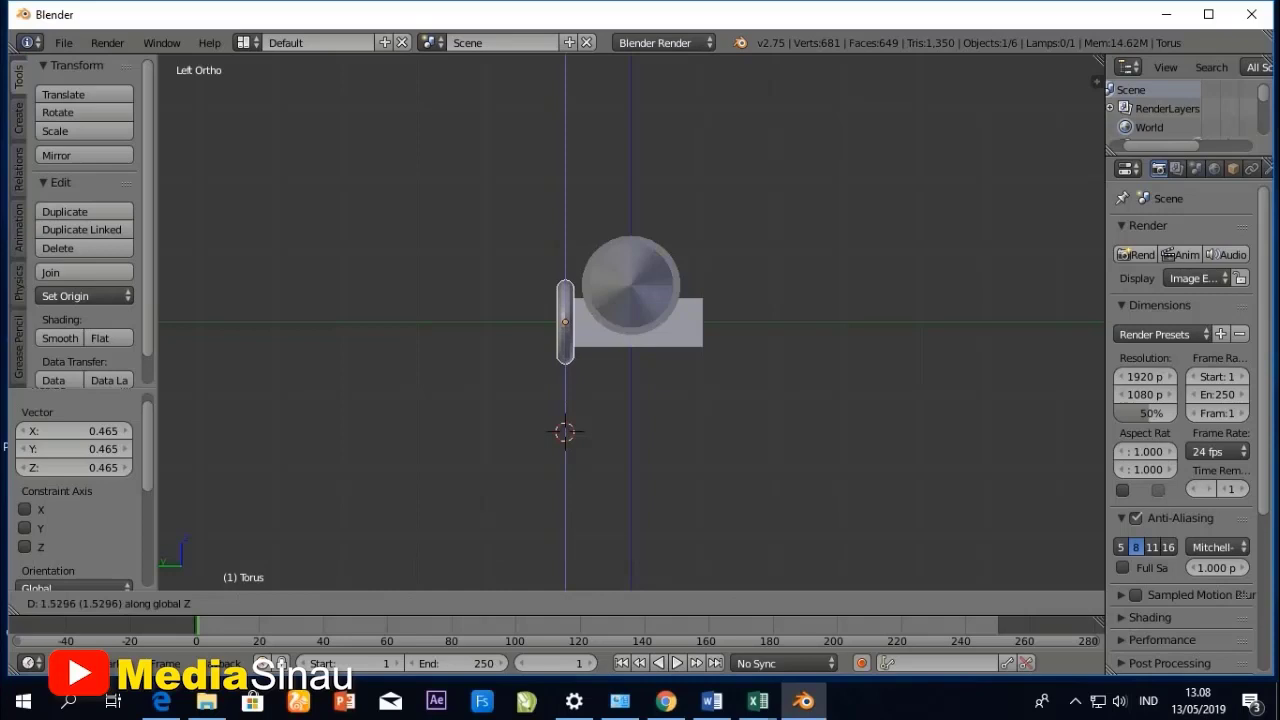
key("Return")
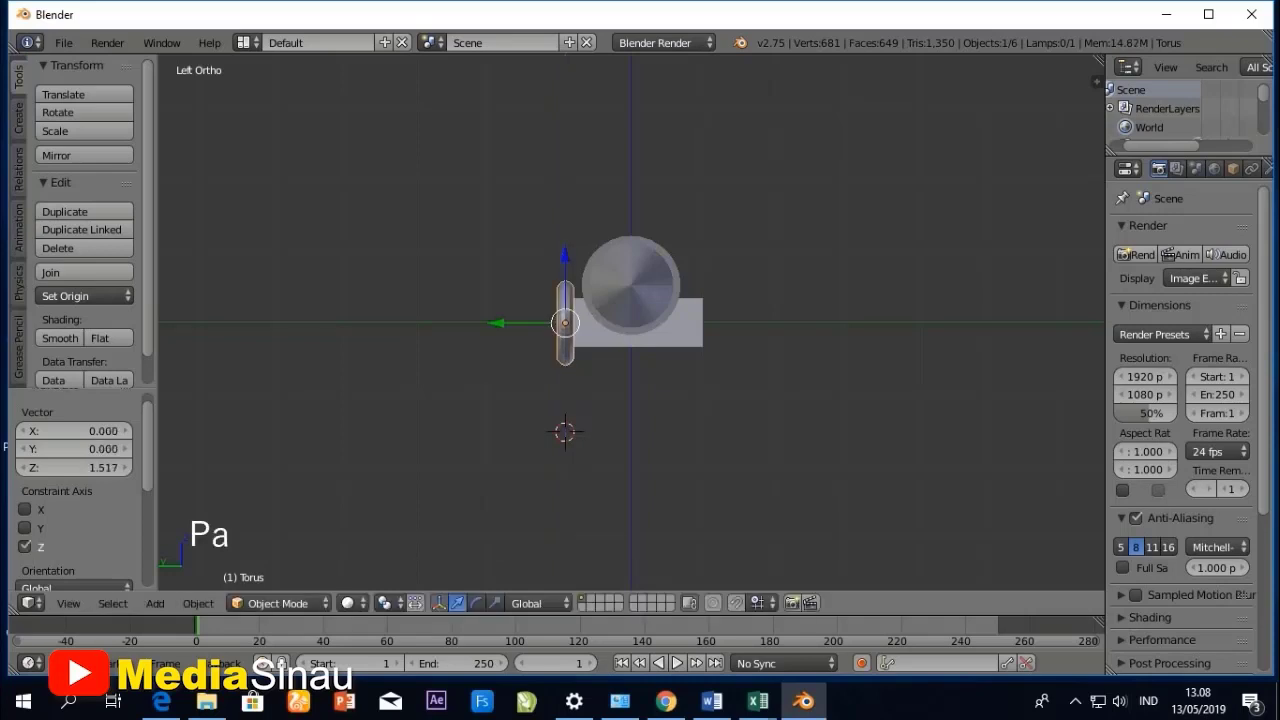
- Move the torus outward about 0.118 units along the Y axis against the side of the box
key("g")
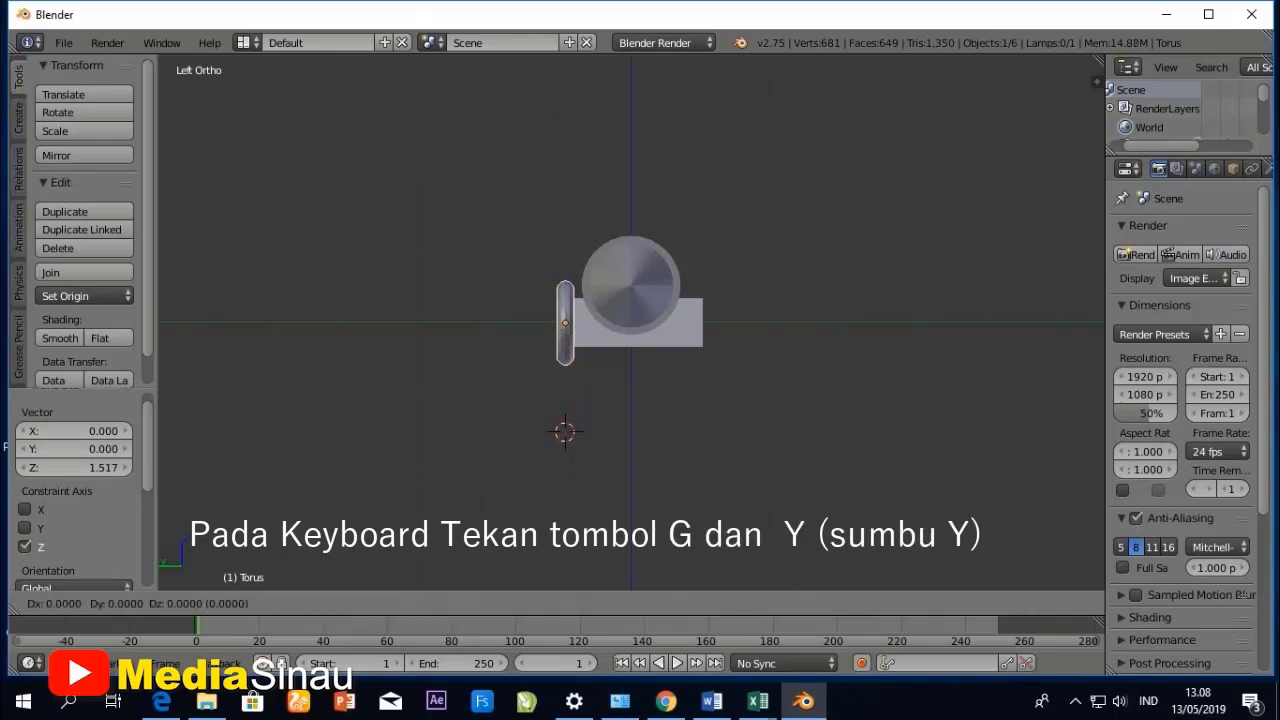
key("y")
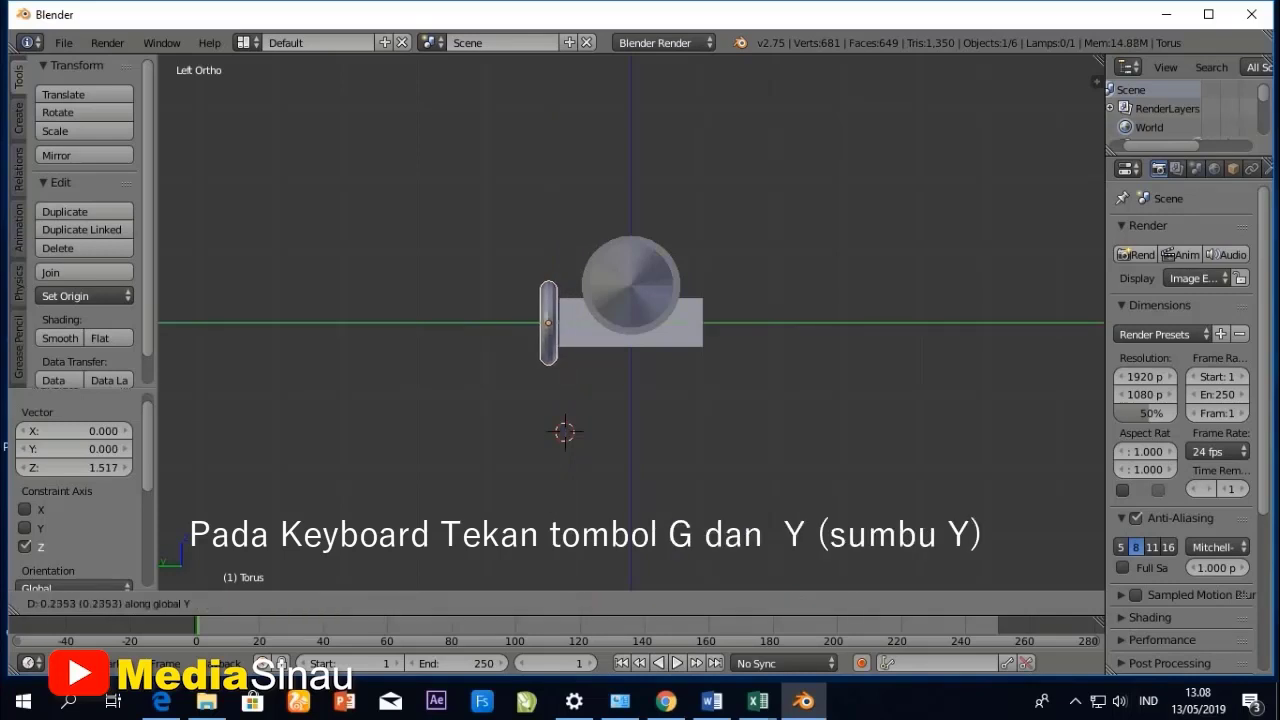
key("Return")
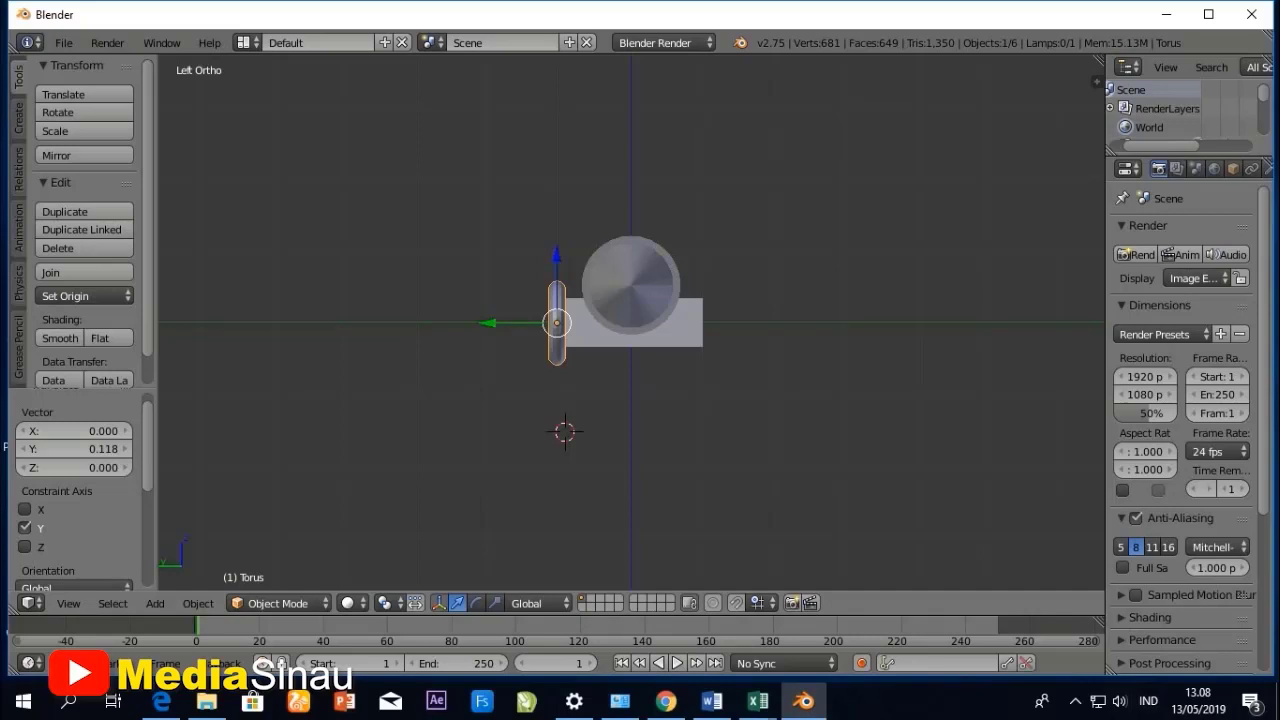
- In the top view, move the torus about 0.771 units along the X axis so it sits beside the front of the box
middle_click_drag(632, 400, 636, 401)
left_click(68, 603)
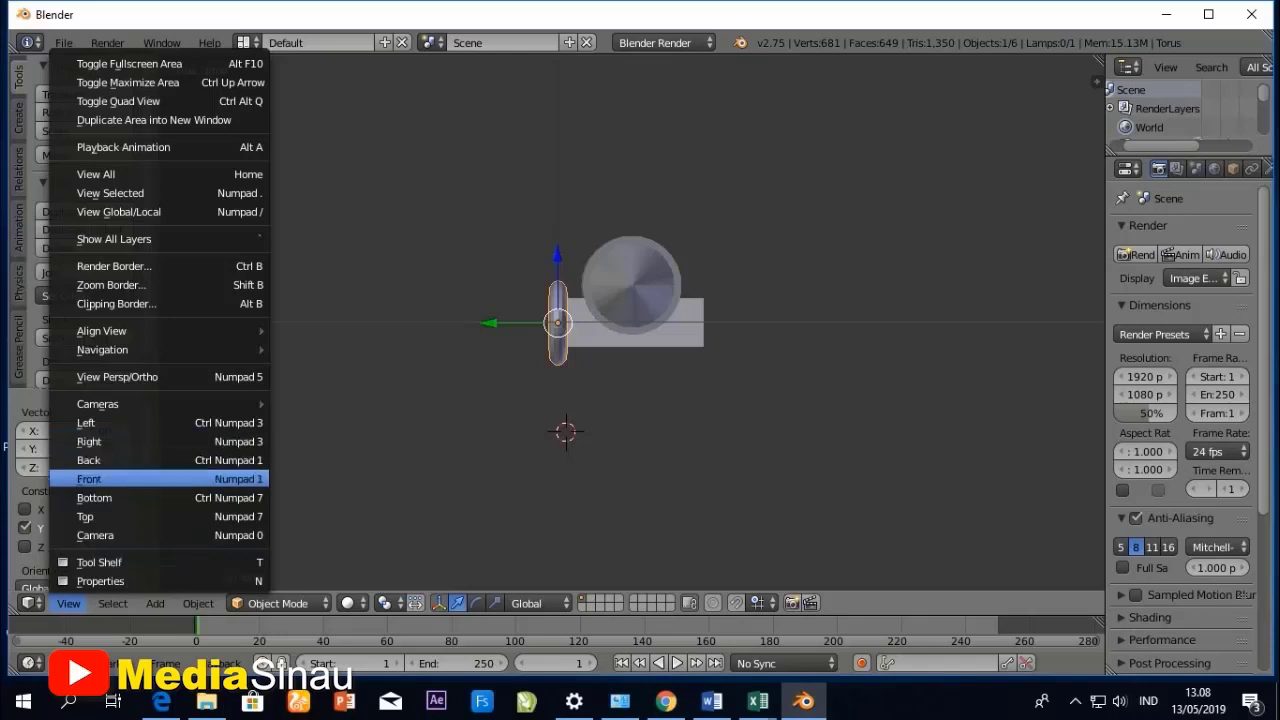
left_click(110, 516)
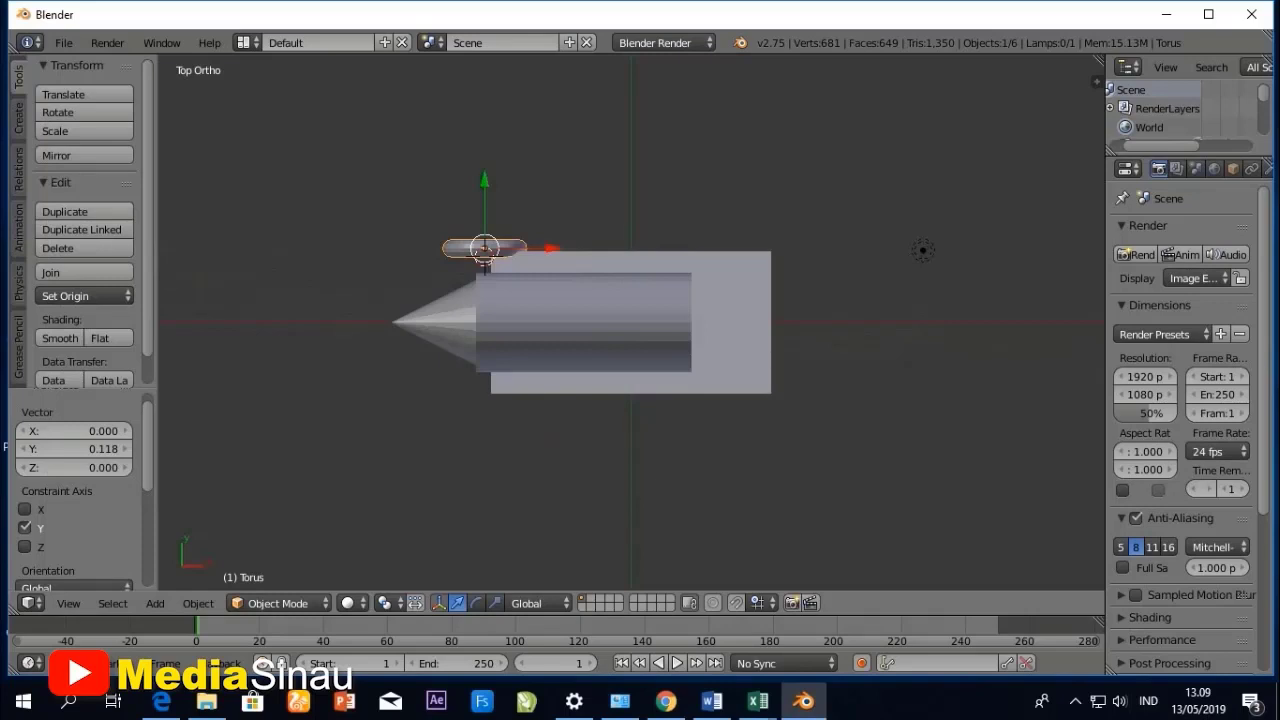
key("g")
key("x")
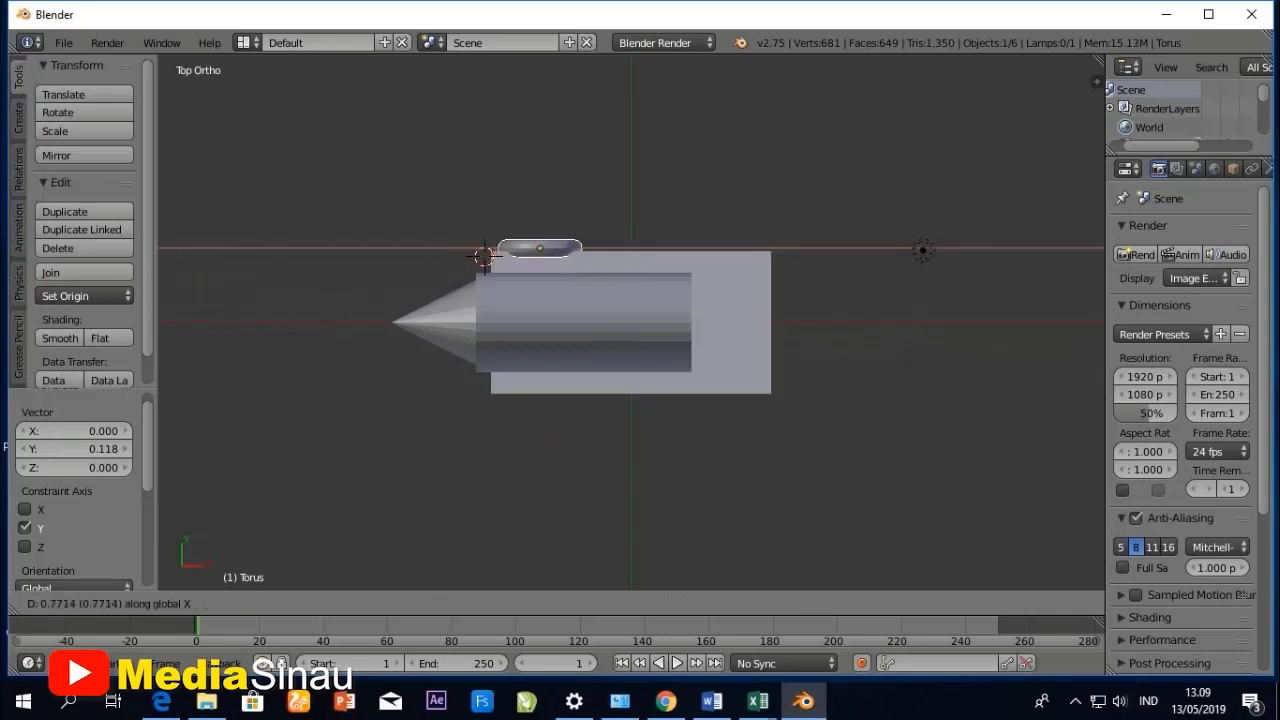
key("Return")
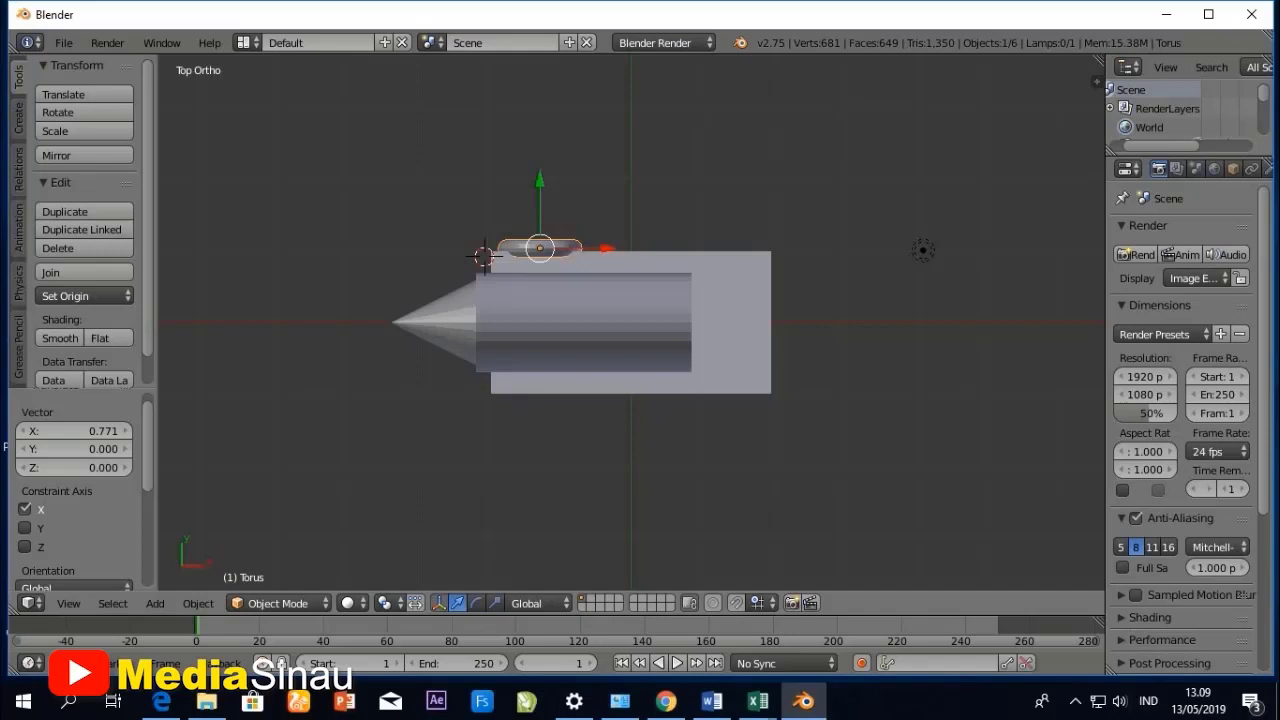
middle_click_drag(602, 262, 706, 158)
middle_click_drag(580, 300, 880, 262)
scroll(880, 262, "up", 3)
middle_click_drag(820, 580, 743, 585)
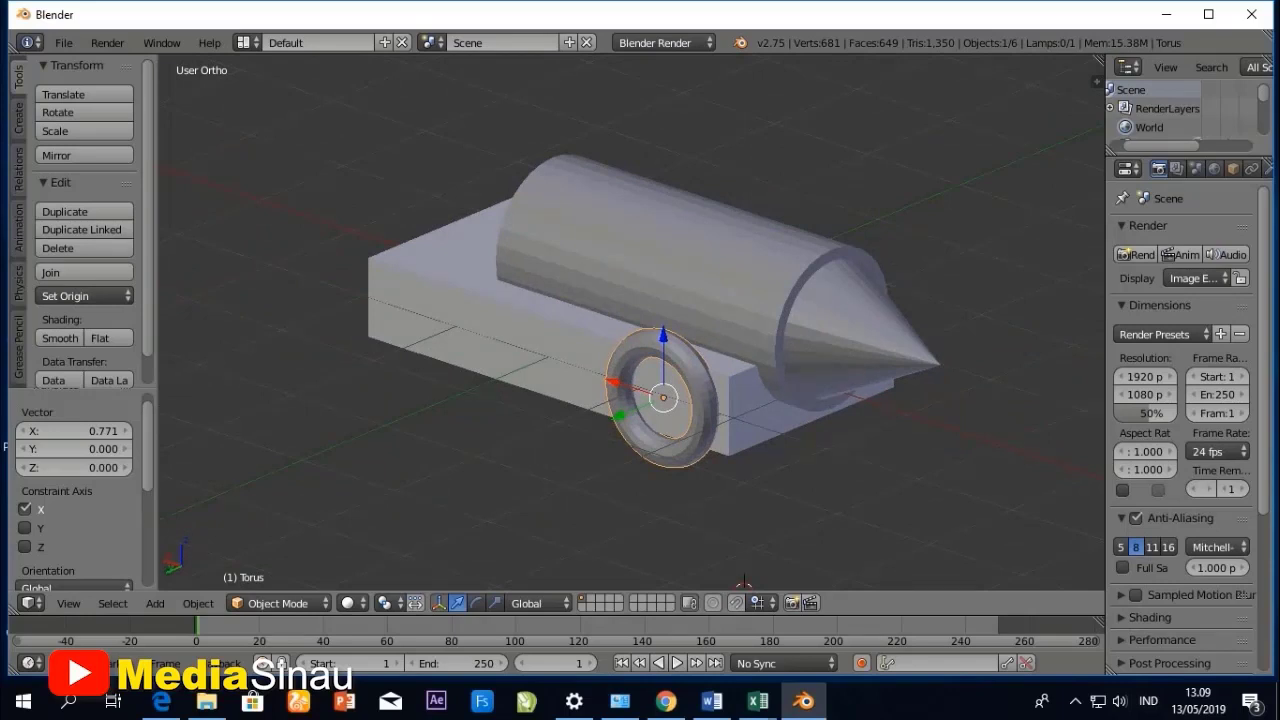
- Add a cylinder mesh and scale it uniformly by a factor of about -0.223
left_click(155, 603)
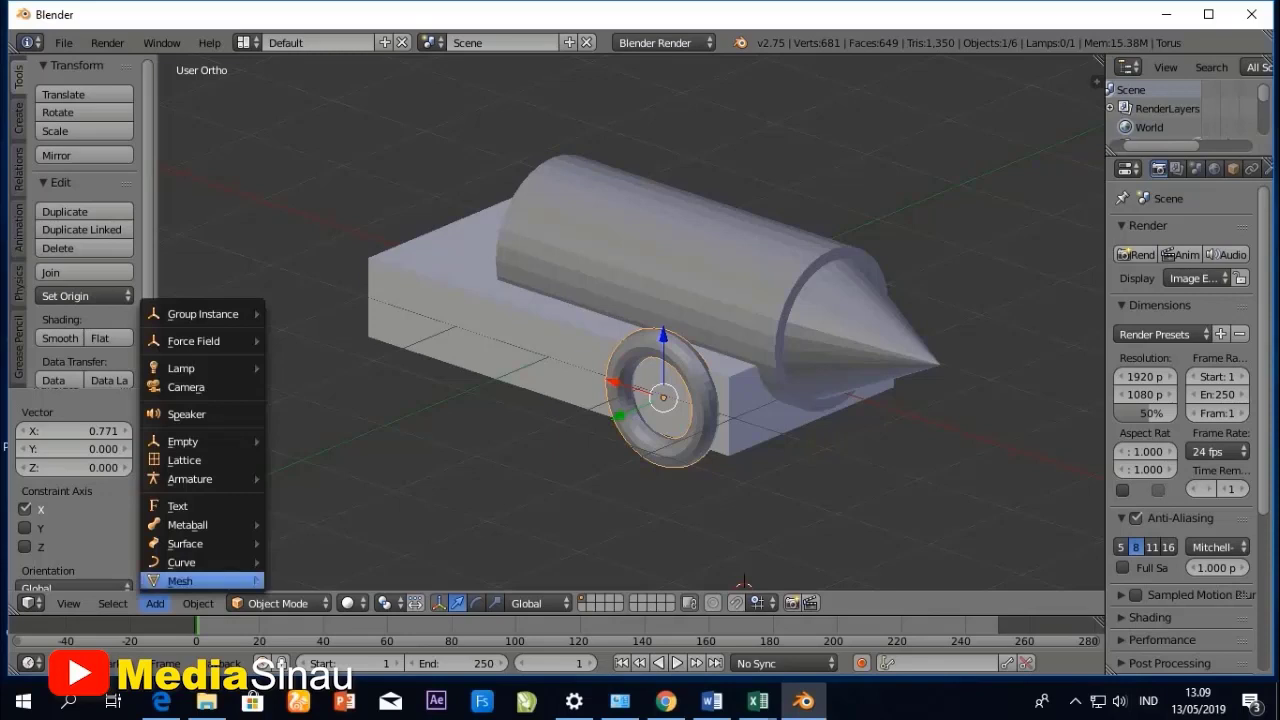
mouse_move(180, 581)
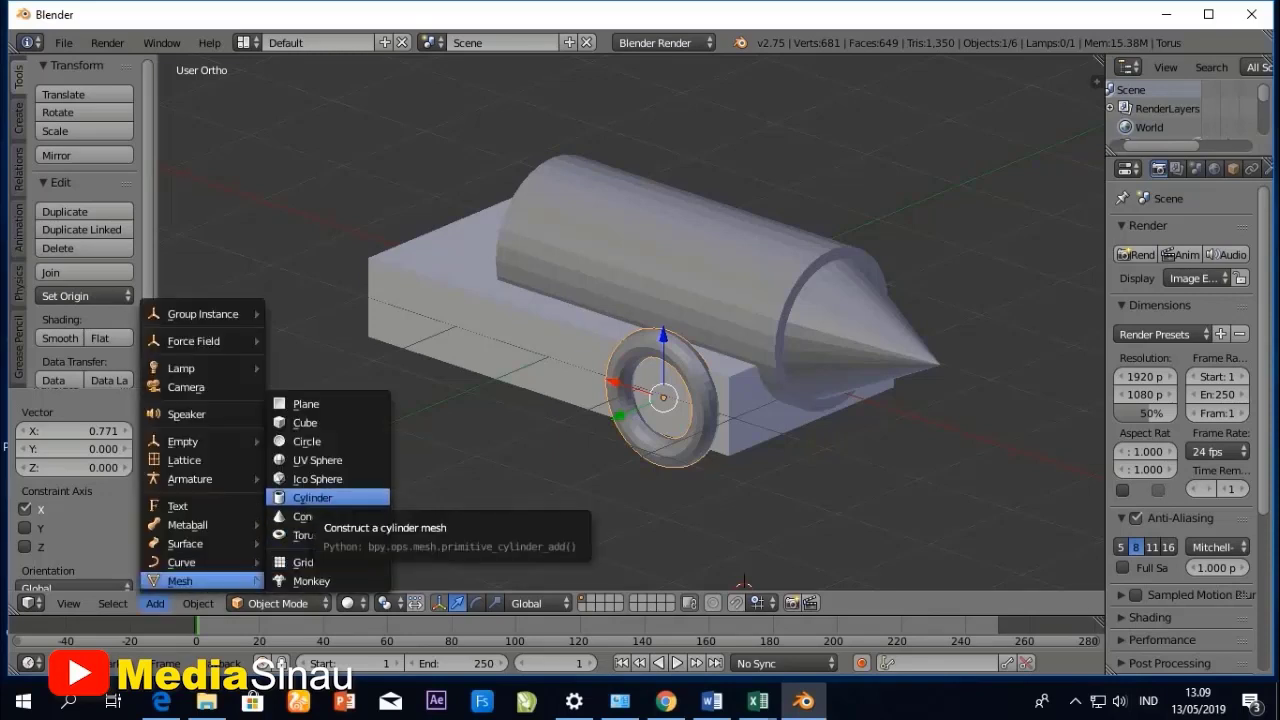
left_click(312, 498)
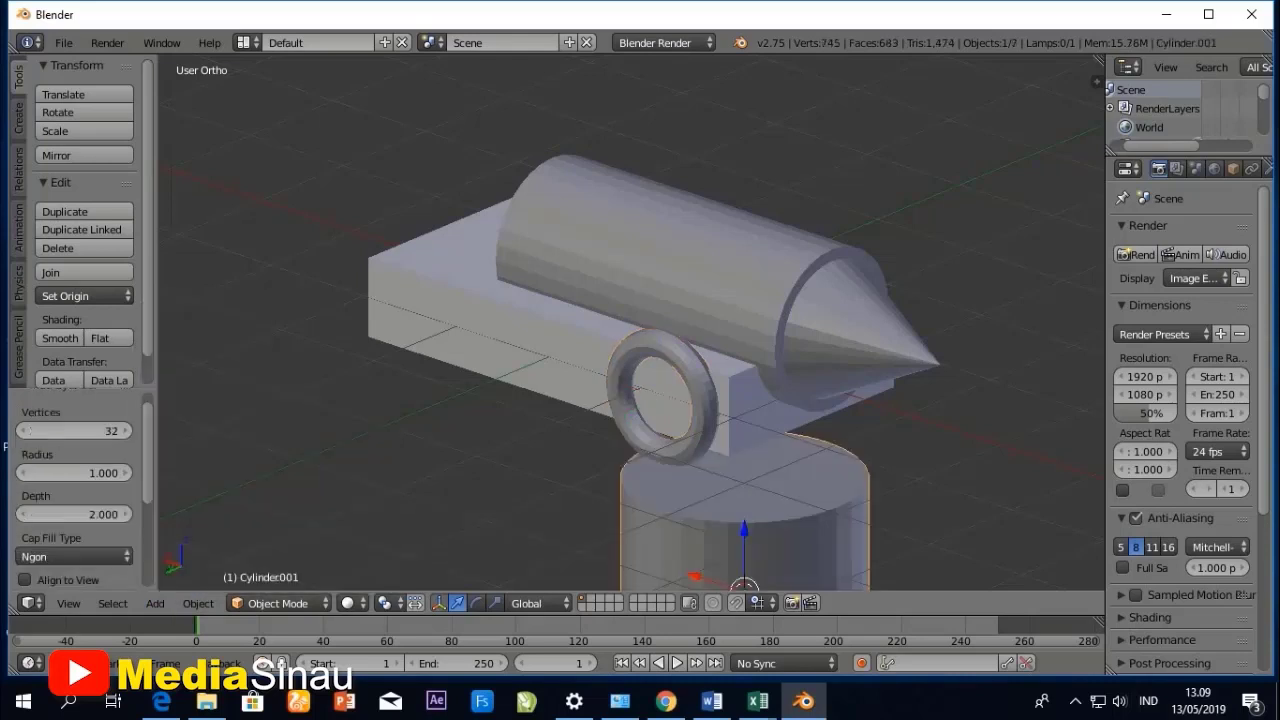
scroll(637, 320, "down", 3)
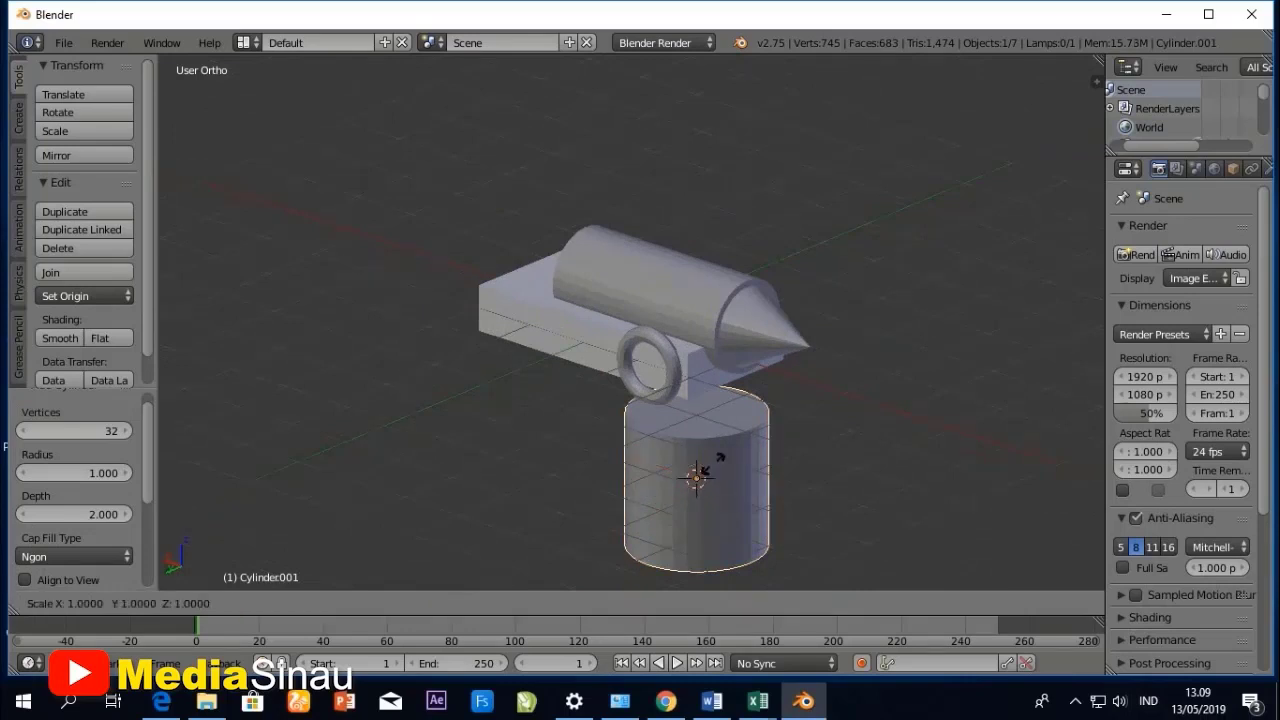
key("s")
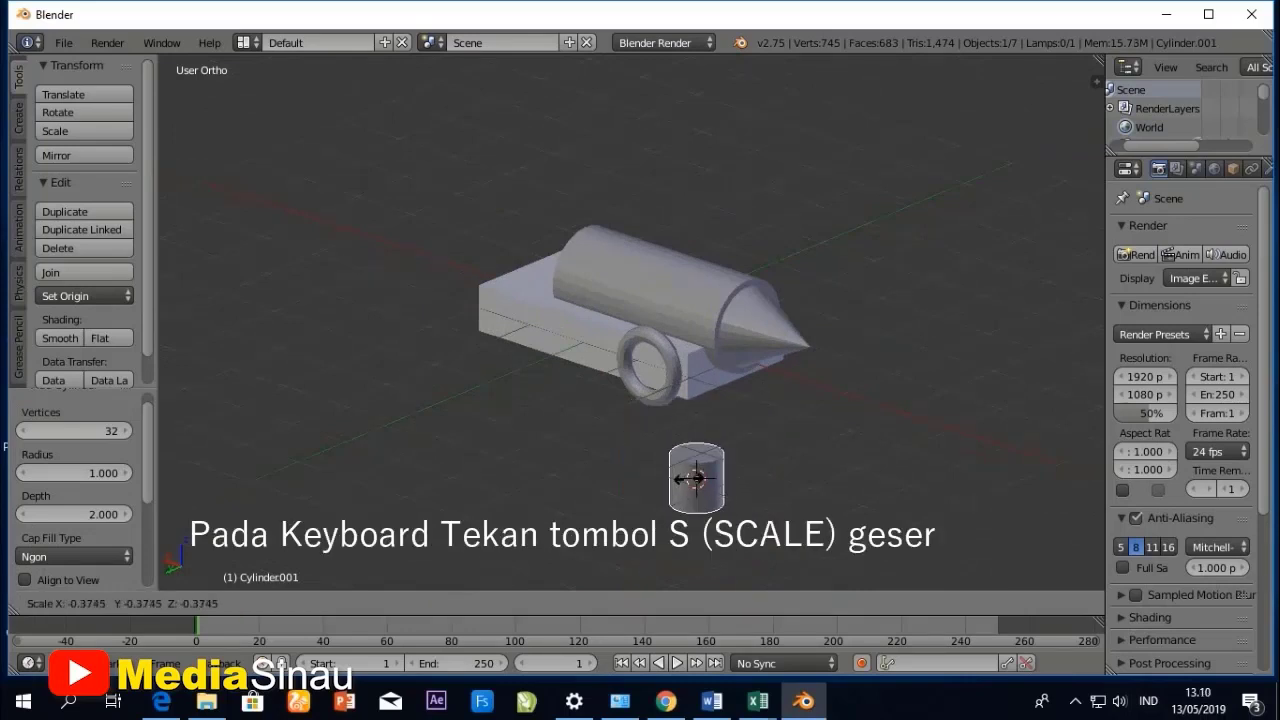
left_click(690, 478)
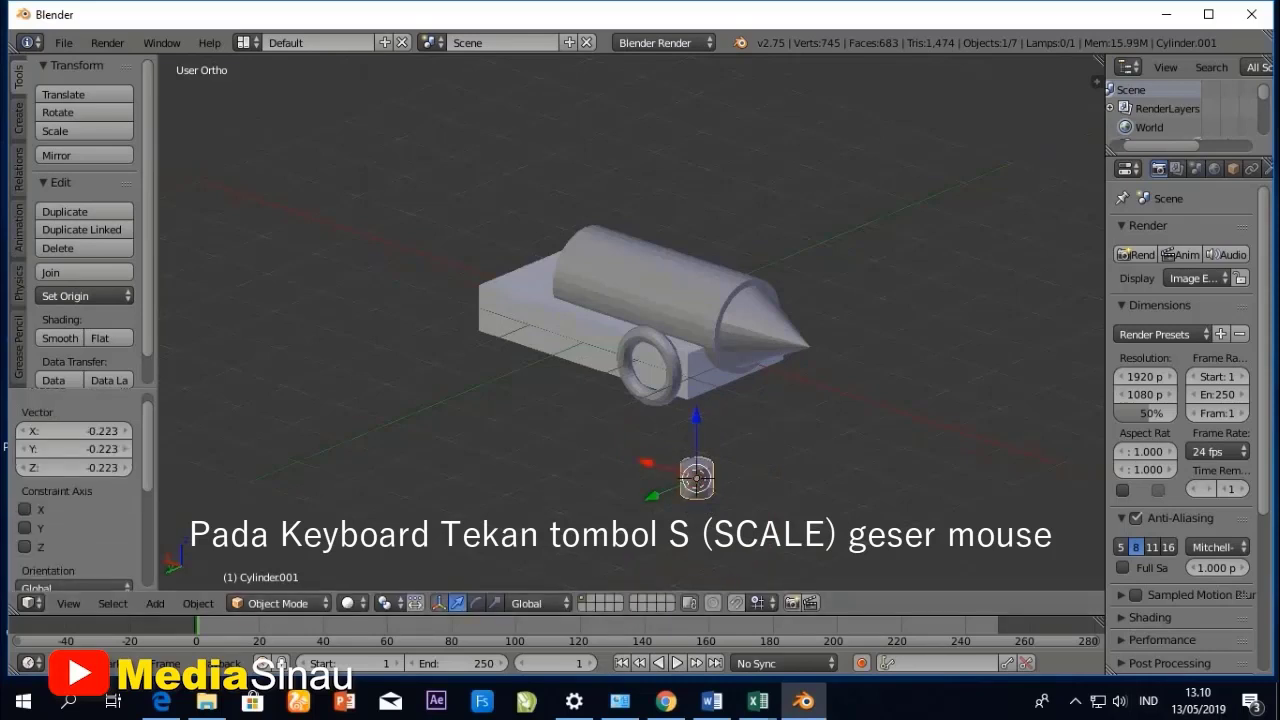
- In the left orthographic view, rotate the small cylinder 90° about the X axis
left_click(68, 603)
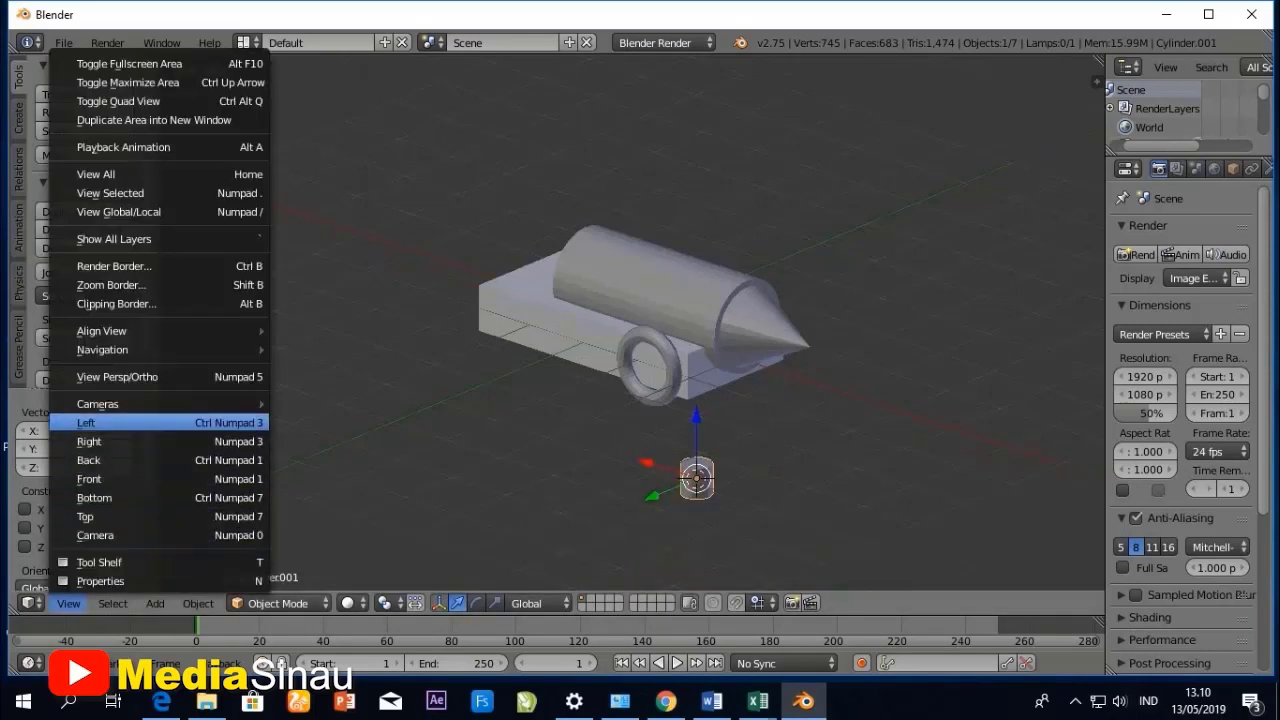
left_click(100, 423)
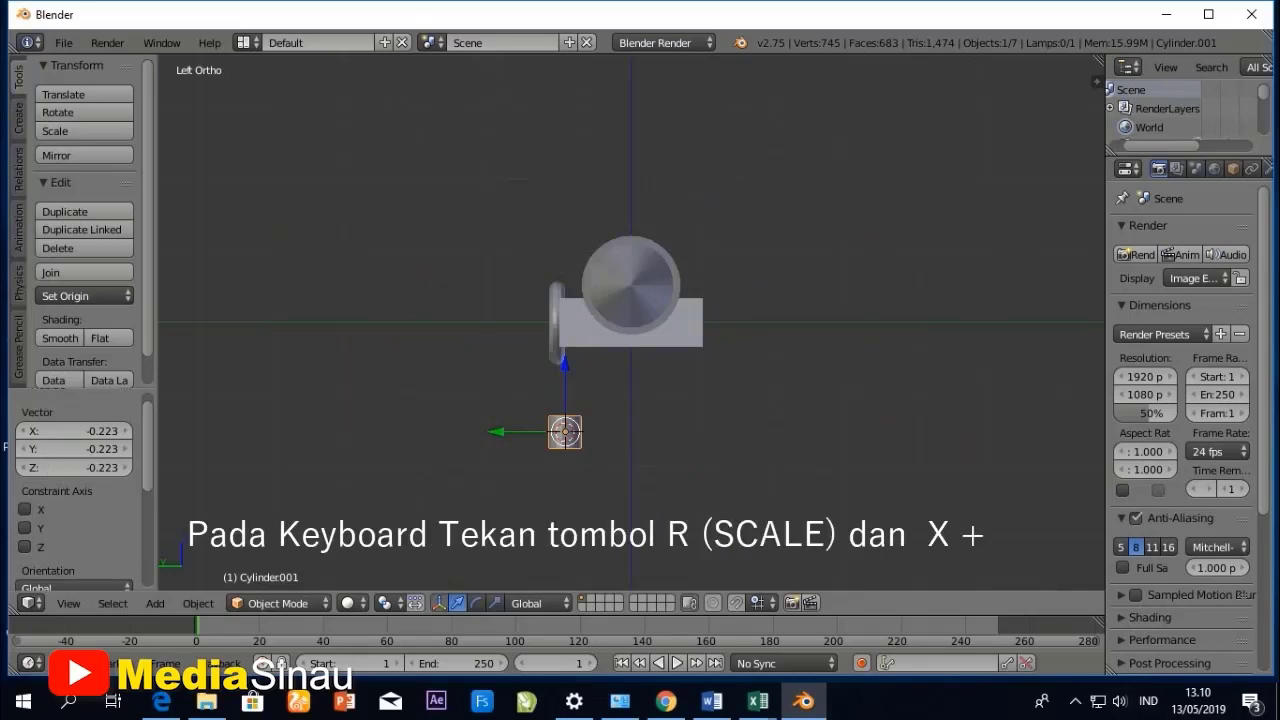
type("r")
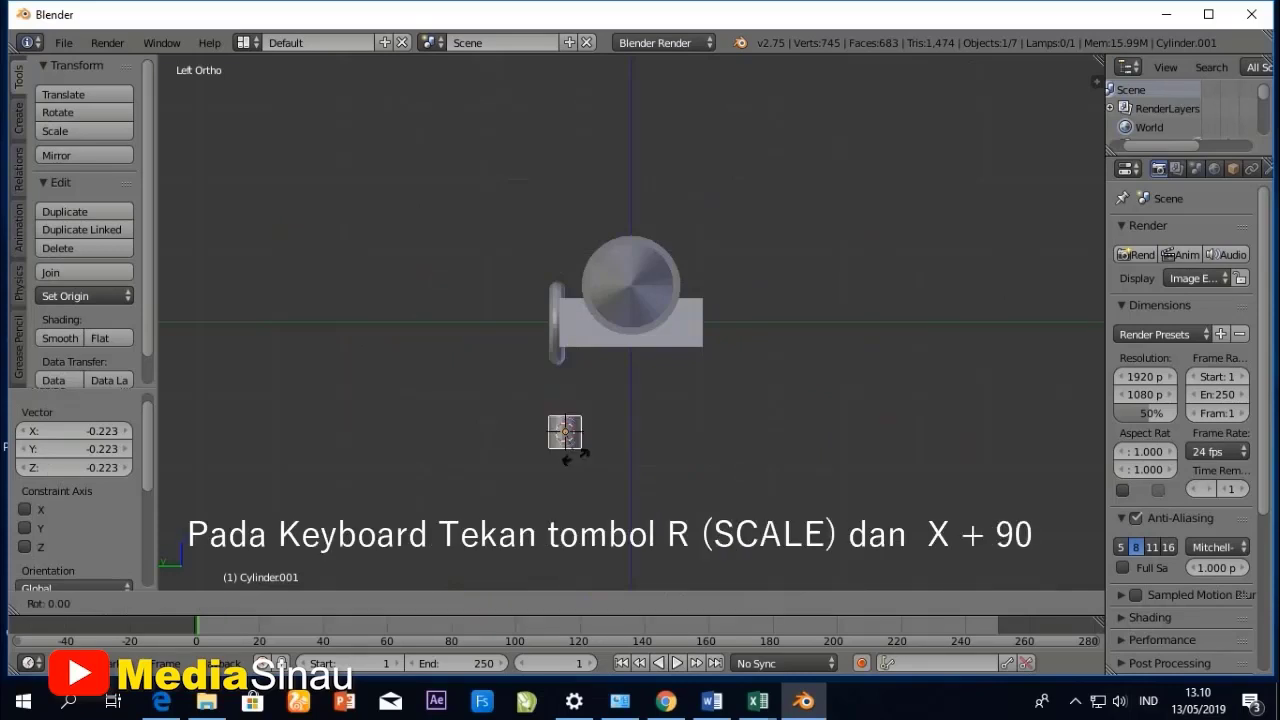
type("x90")
key("Return")
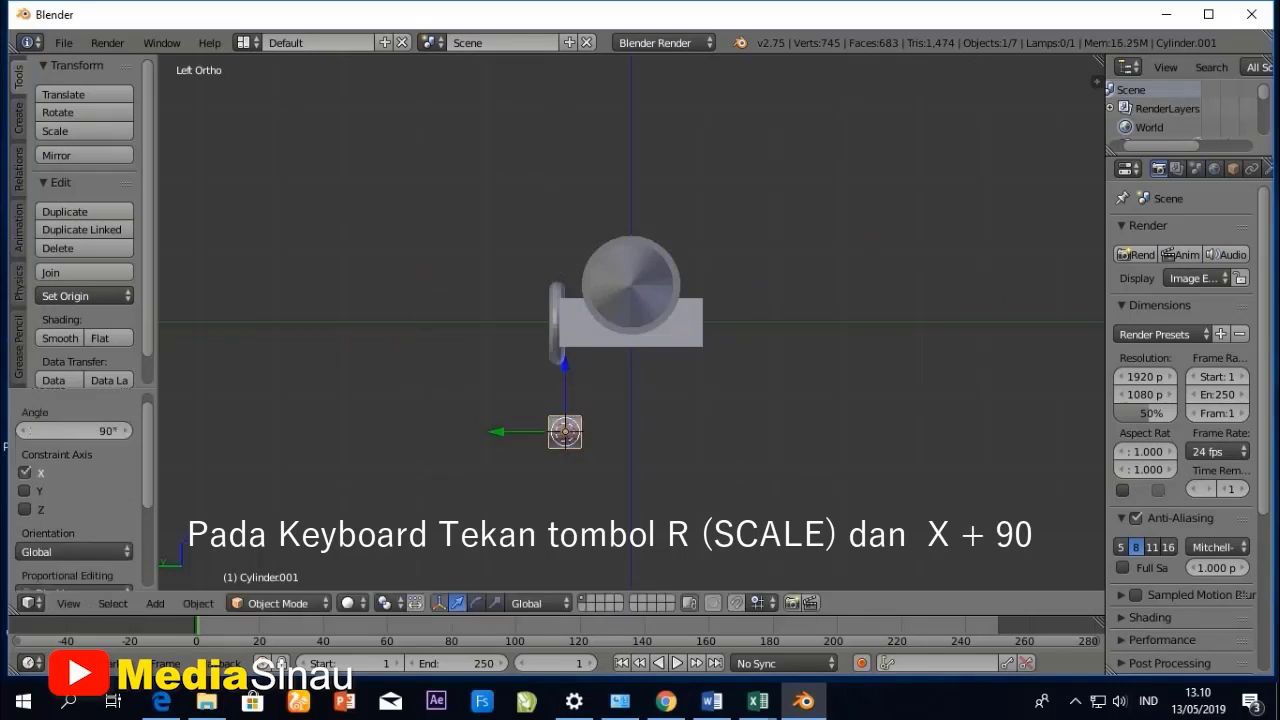
- Raise the small cylinder about 1.513 units along the Z axis to the height of the torus center
scroll(631, 322, "up", 3)
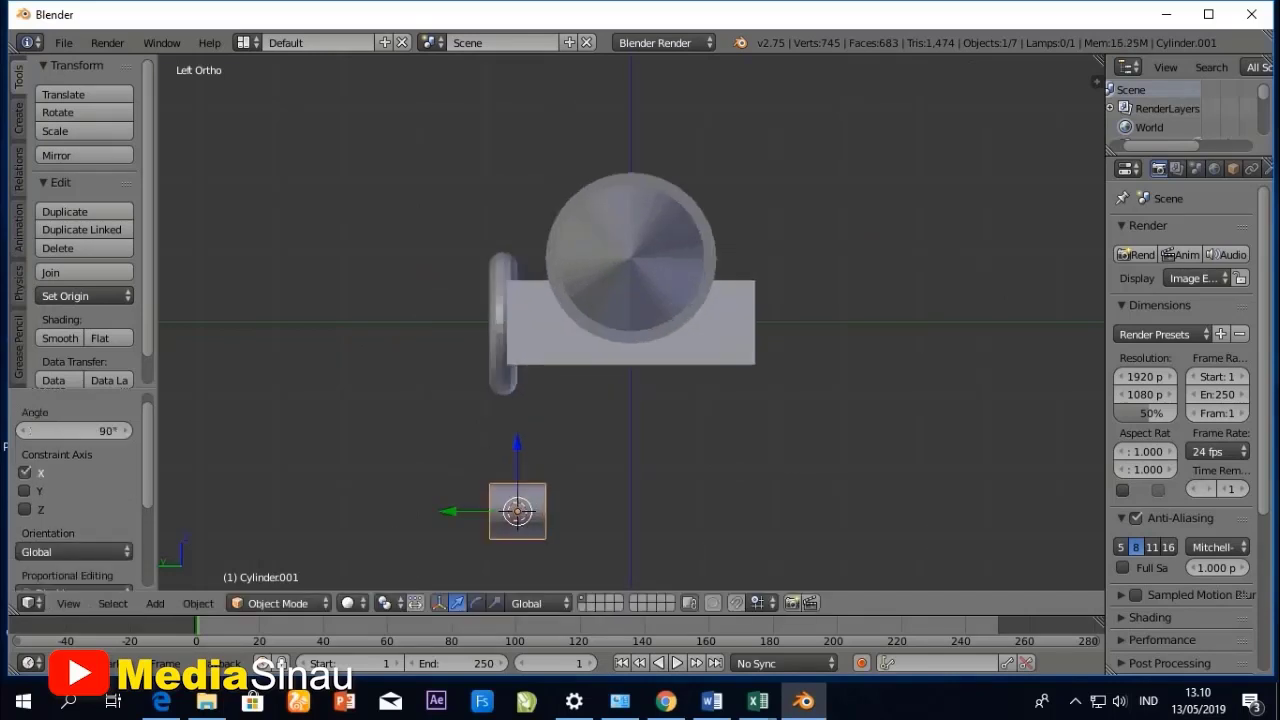
key("g")
key("z")
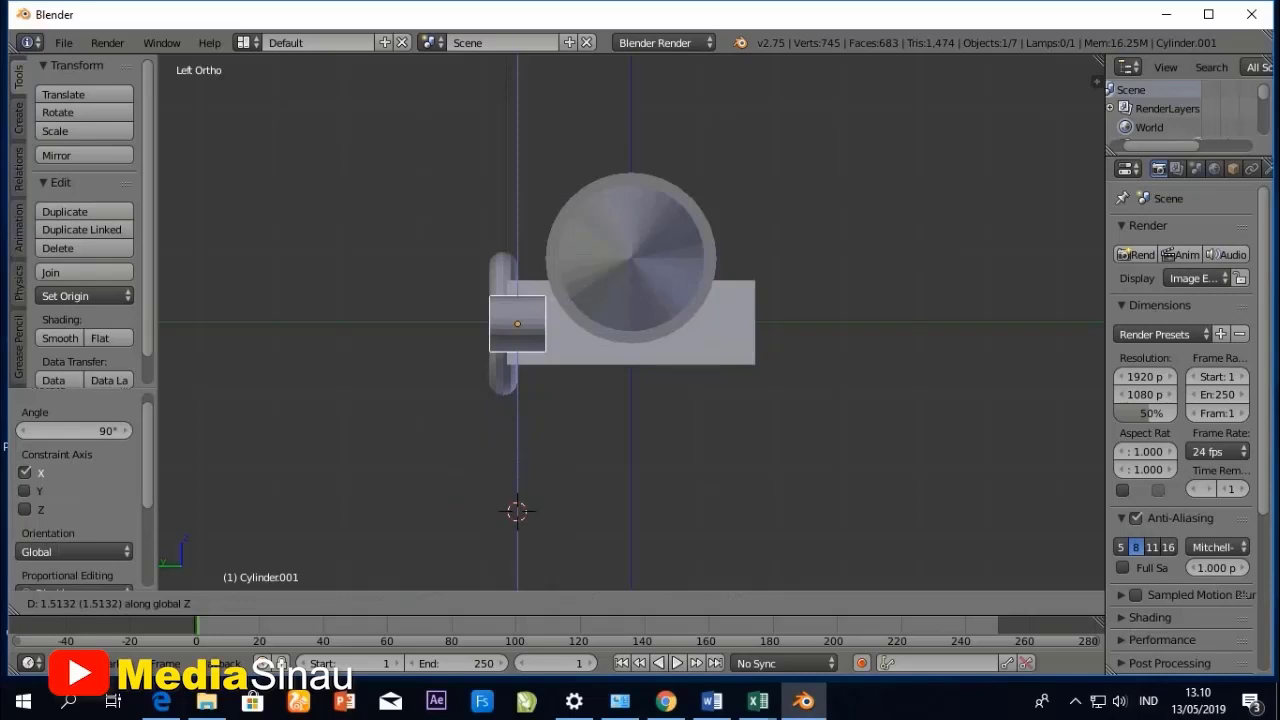
key("Return")
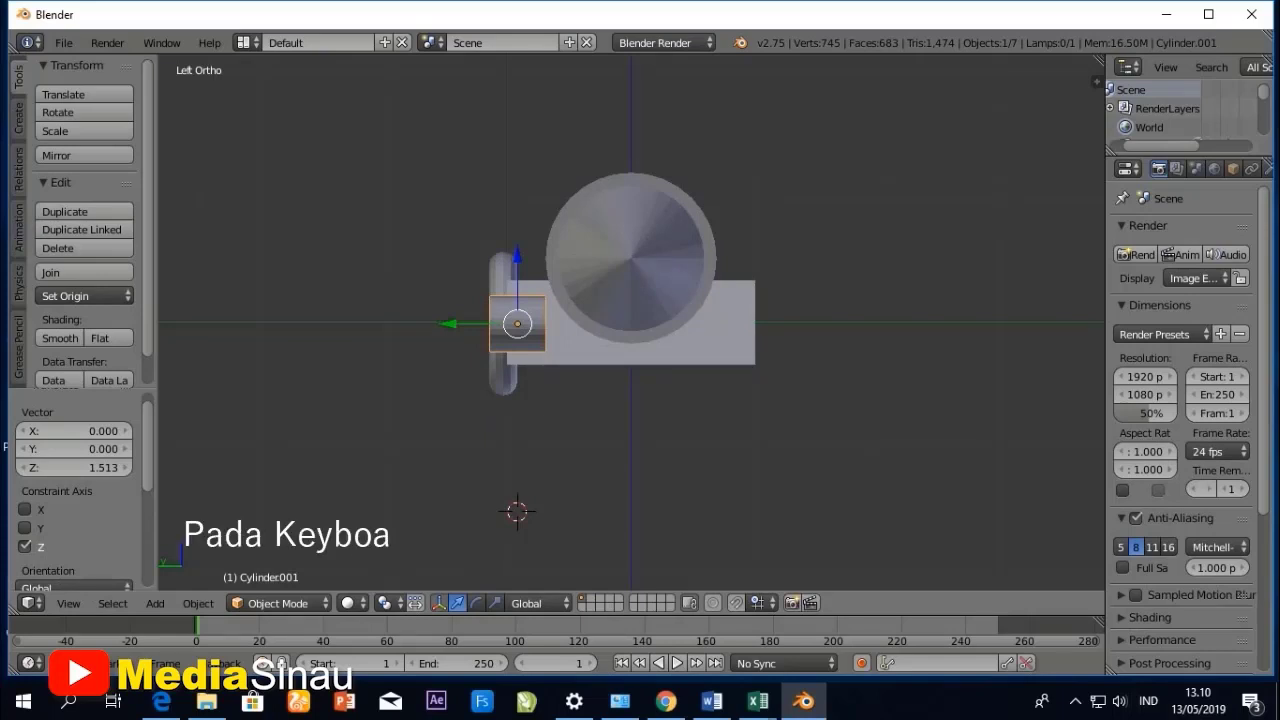
- Flatten the small cylinder along the Y axis to about 0.399 of its thickness
key("s")
key("y")
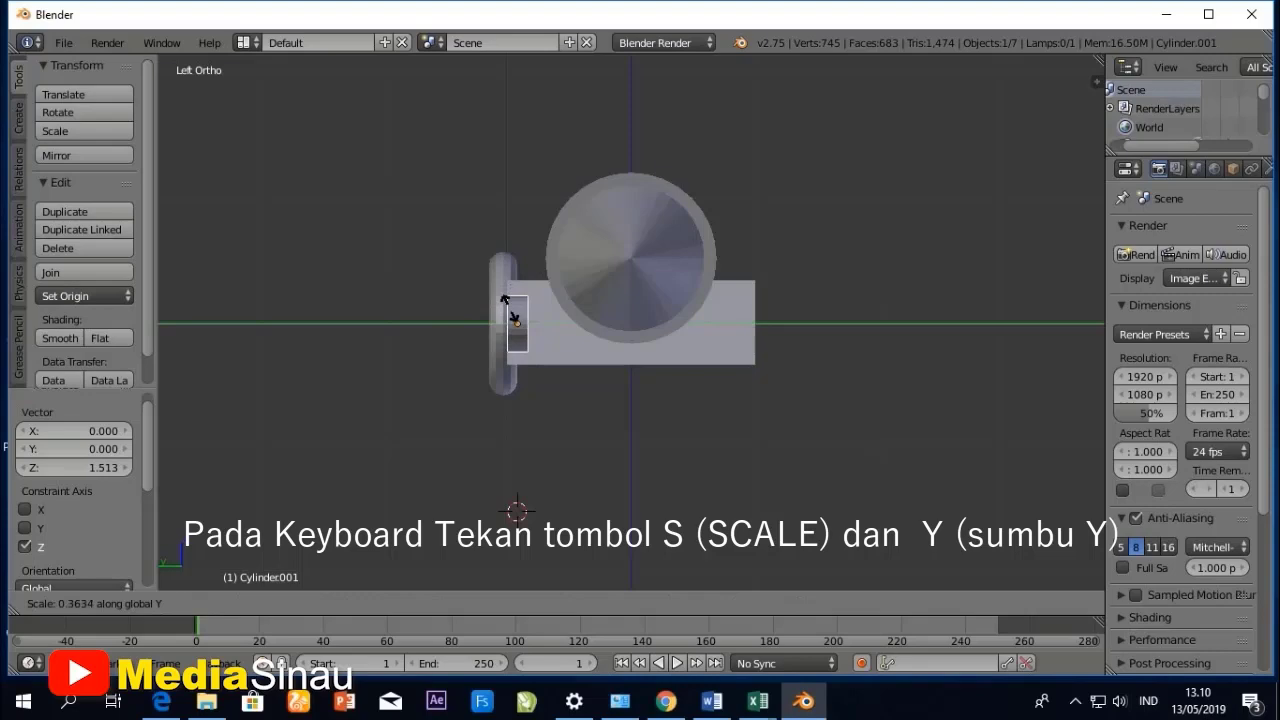
left_click(505, 300)
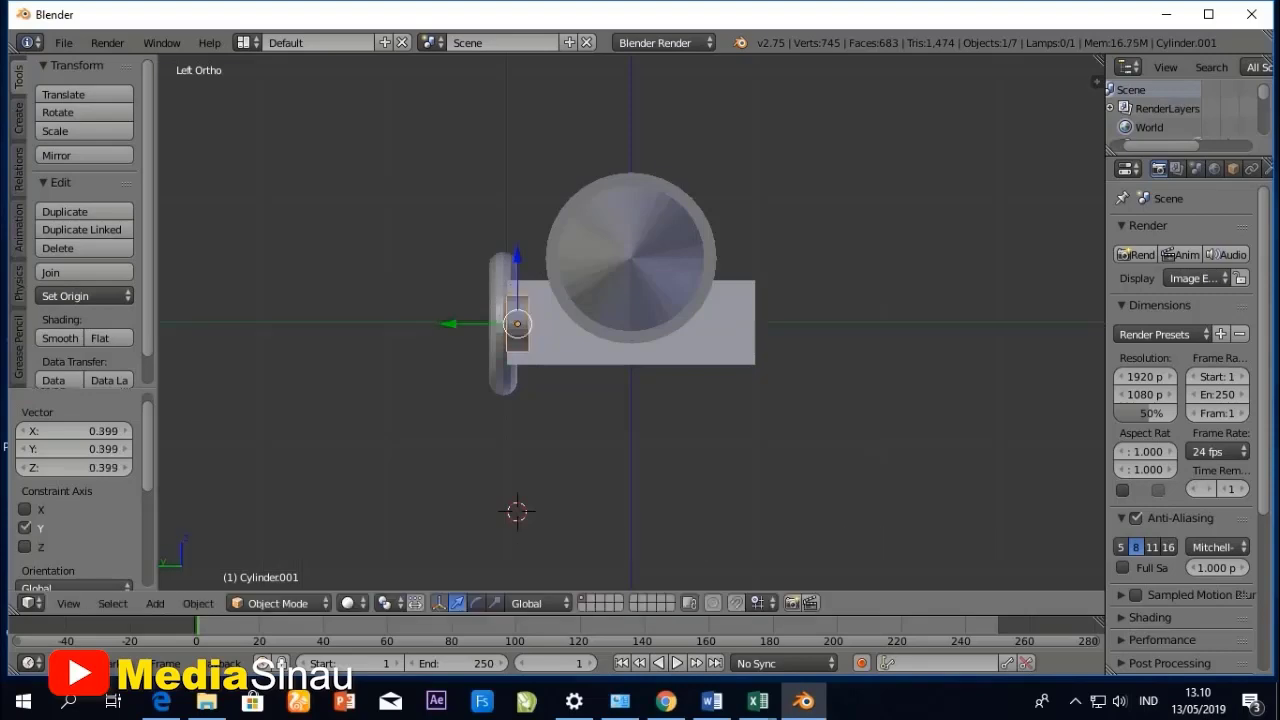
- Align the small cylinder with the torus on the X axis using Align Objects, with centers mode relative to the active torus
middle_click_drag(505, 300, 652, 440)
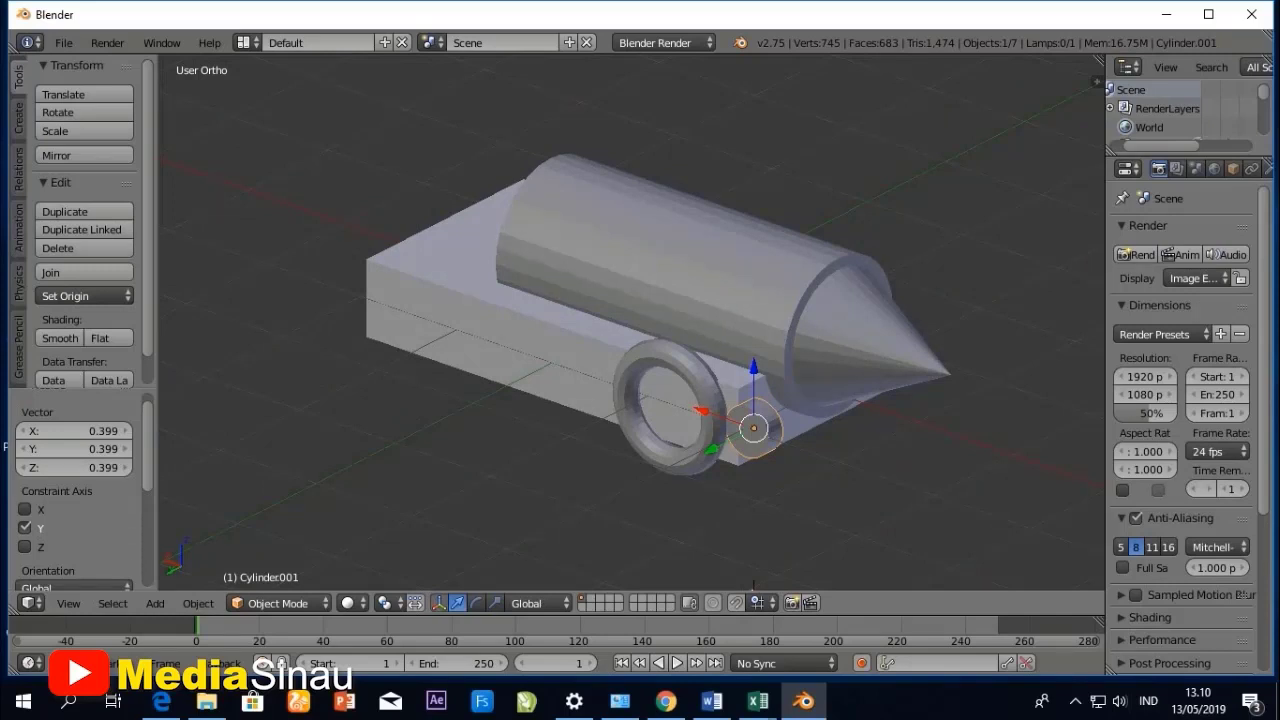
right_click(708, 418, "shift")
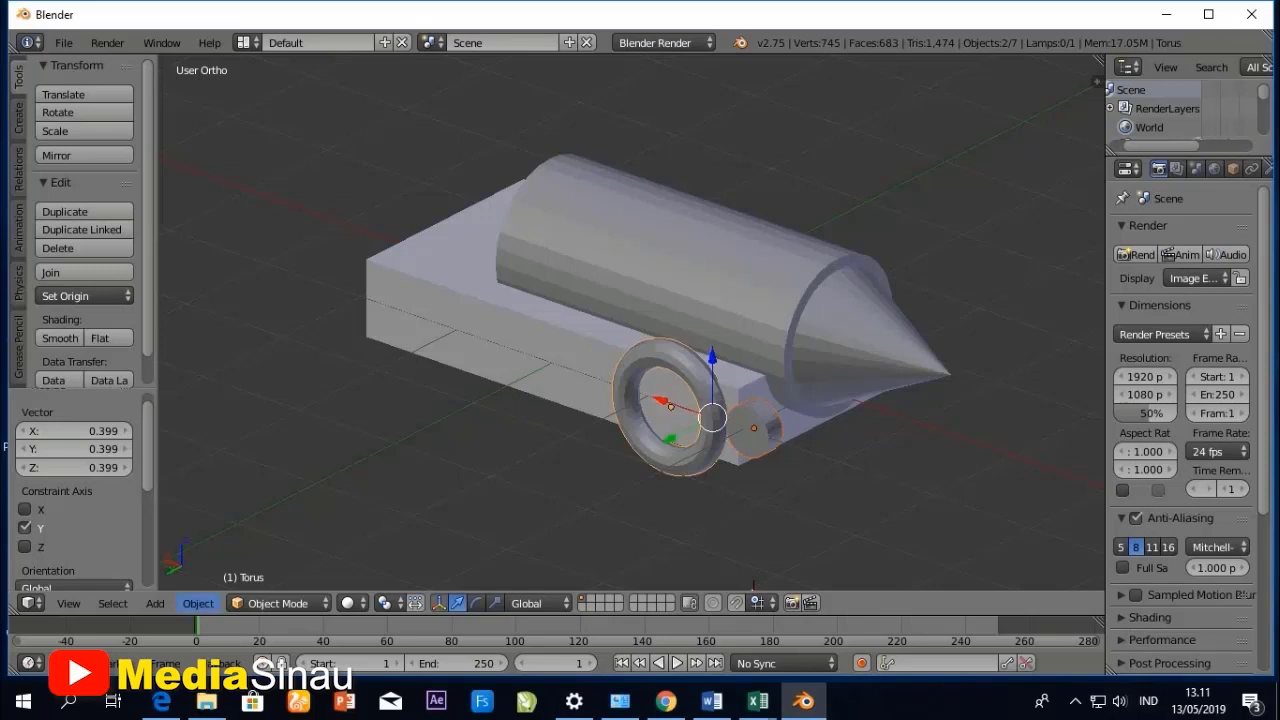
left_click(198, 603)
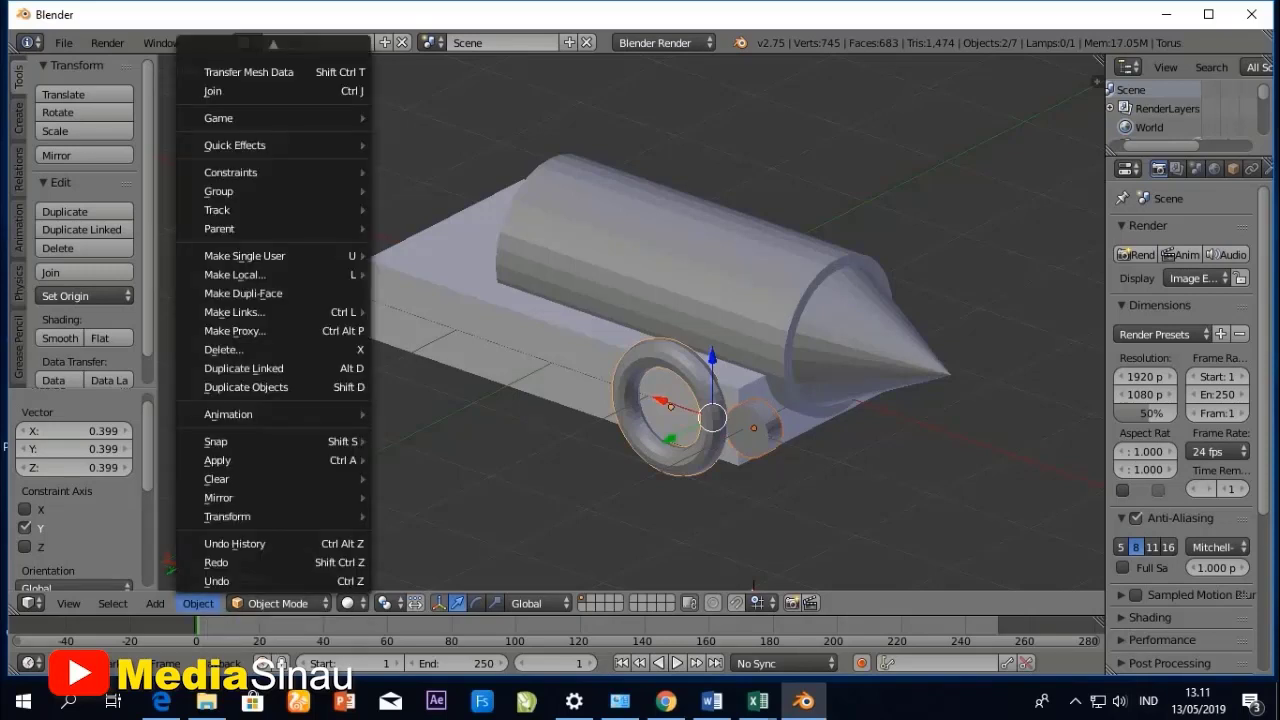
mouse_move(227, 516)
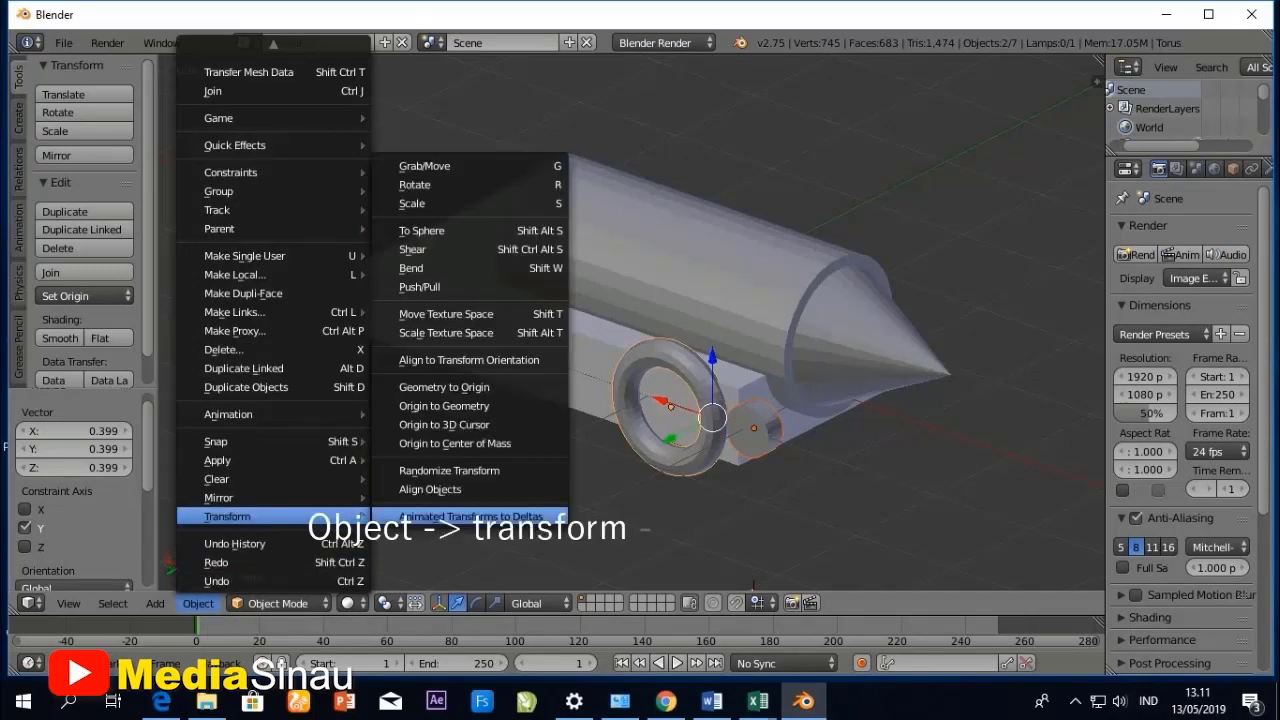
left_click(430, 489)
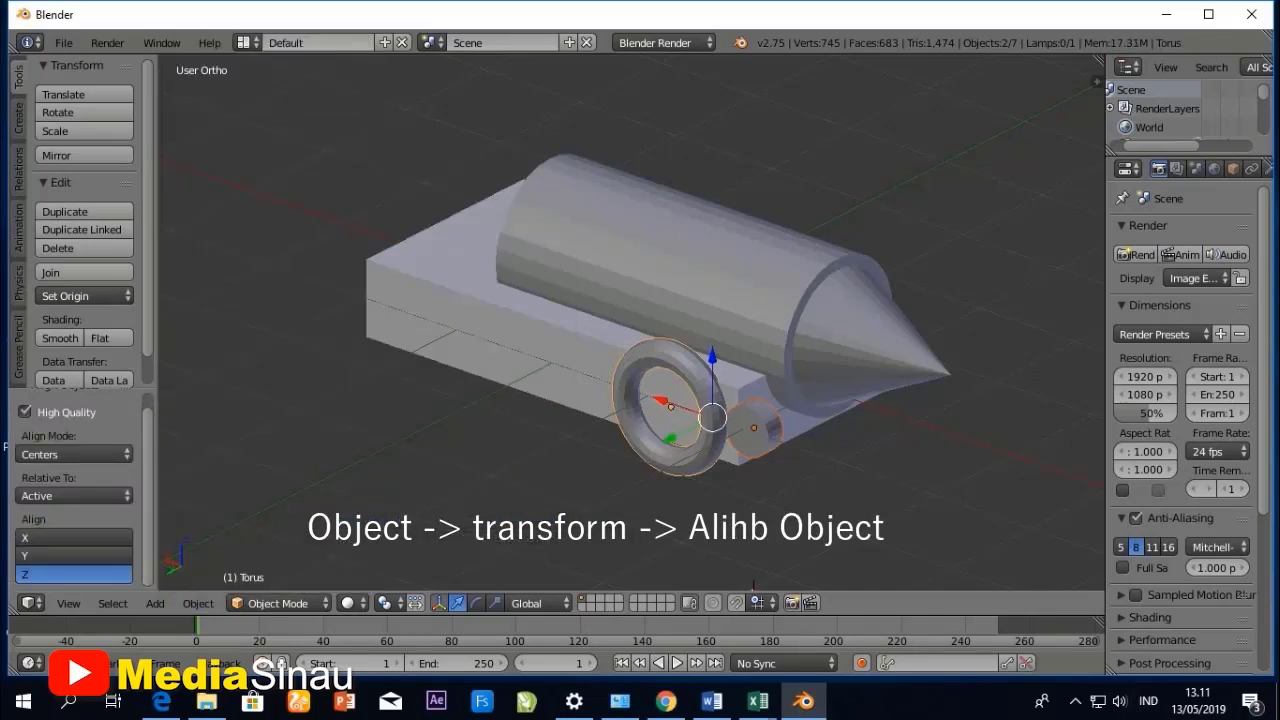
left_click(75, 556)
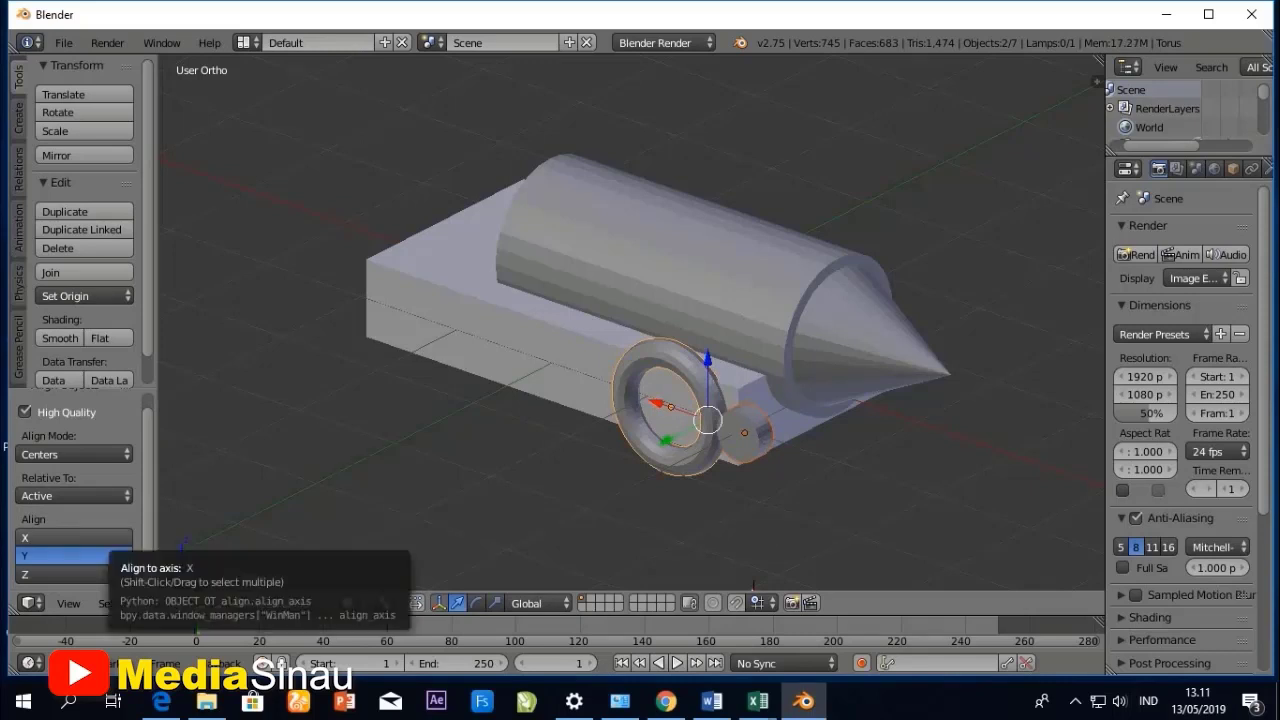
left_click(75, 538)
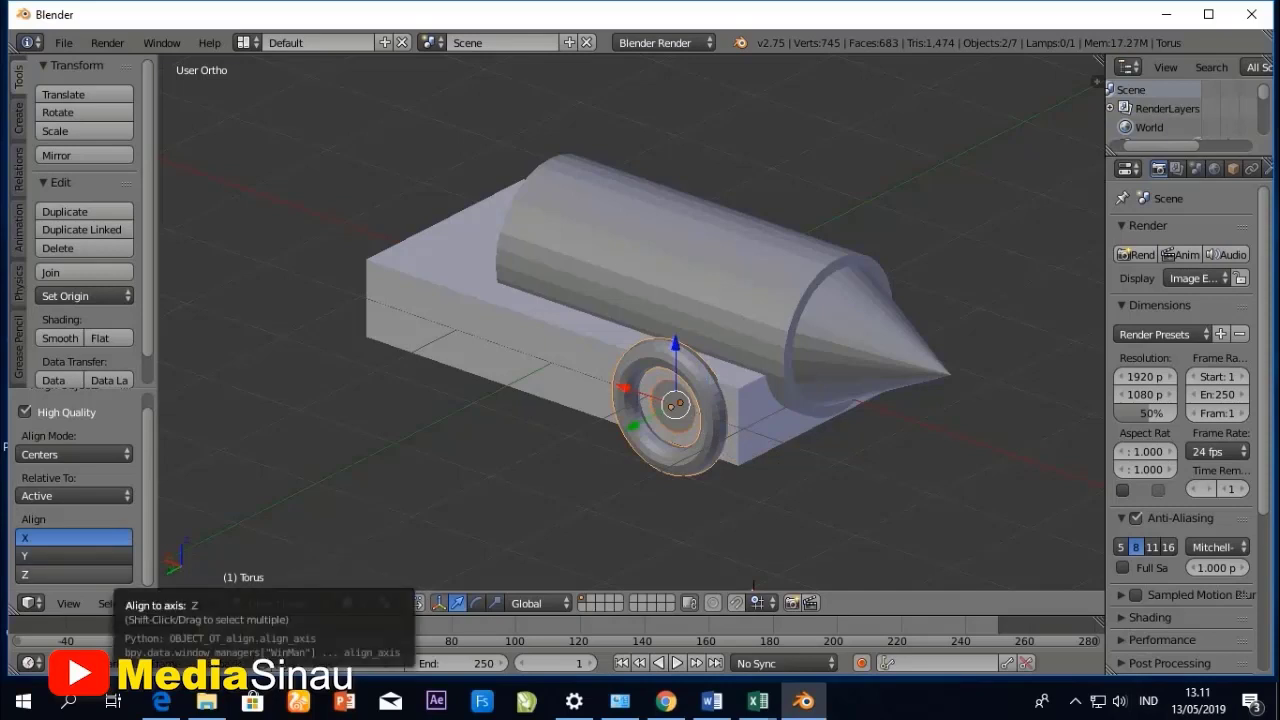
left_click(75, 574)
left_click(75, 556)
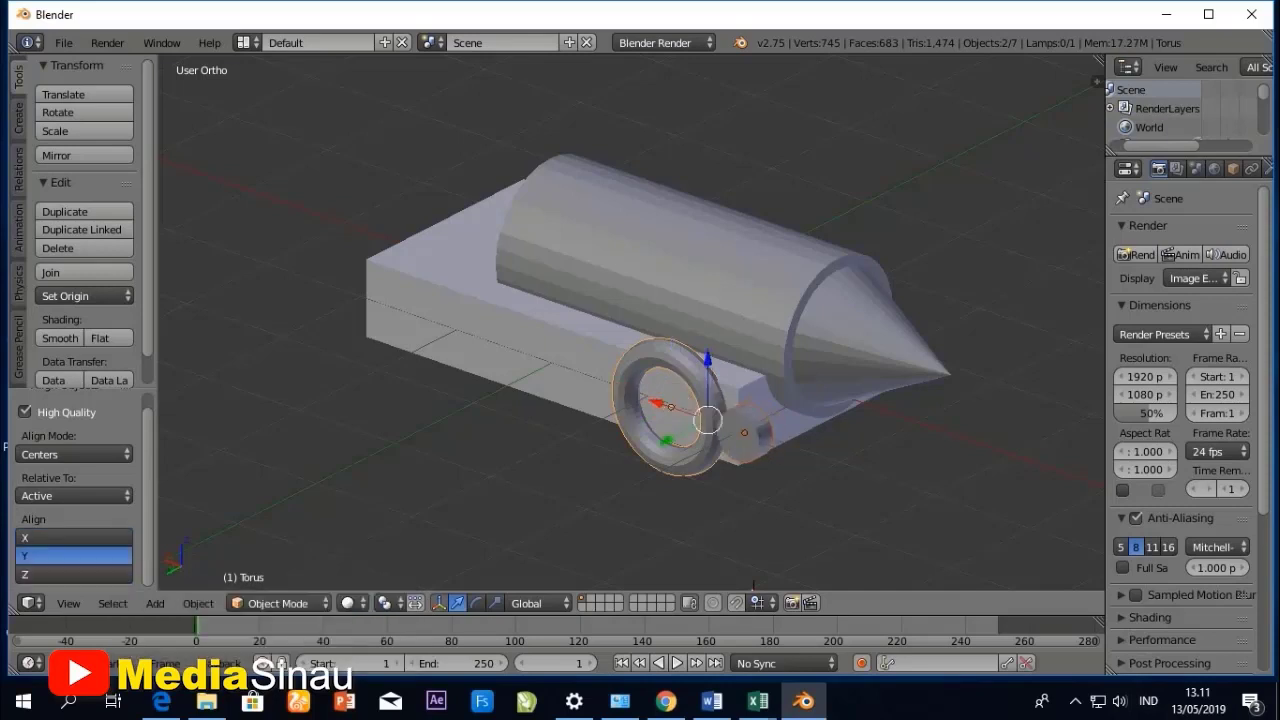
left_click(75, 538)
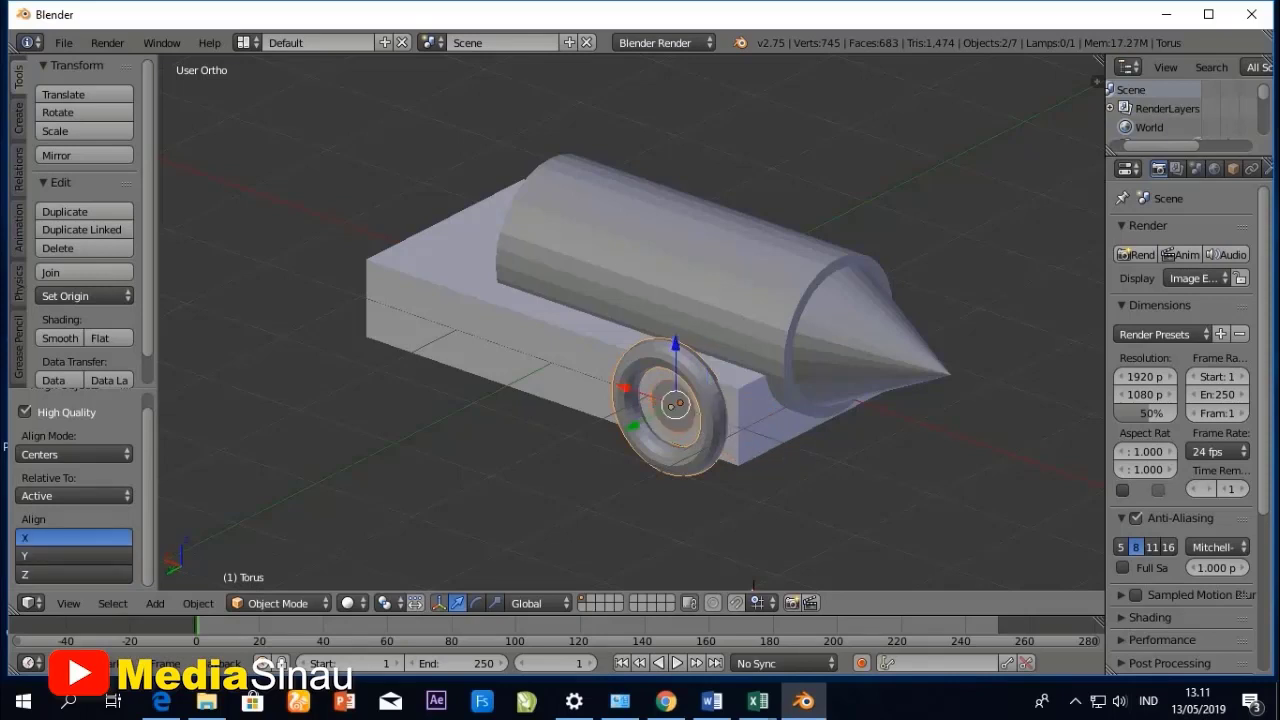
- Select only the small cylinder and, in the top view, move it outward about 0.139 units along the Y axis into the torus
middle_click_drag(753, 586, 634, 624)
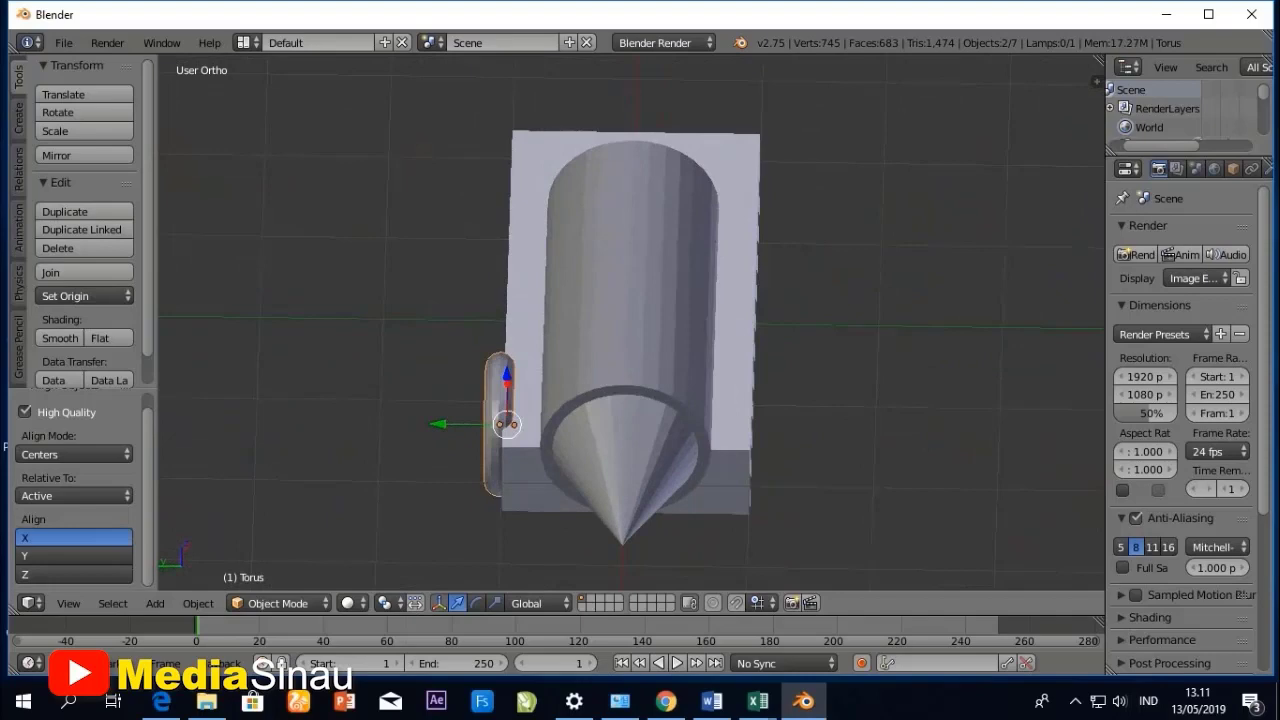
scroll(634, 500, "up", 2)
scroll(634, 500, "down", 1)
middle_click_drag(634, 500, 807, 432)
scroll(668, 451, "up", 2)
scroll(790, 445, "up", 1)
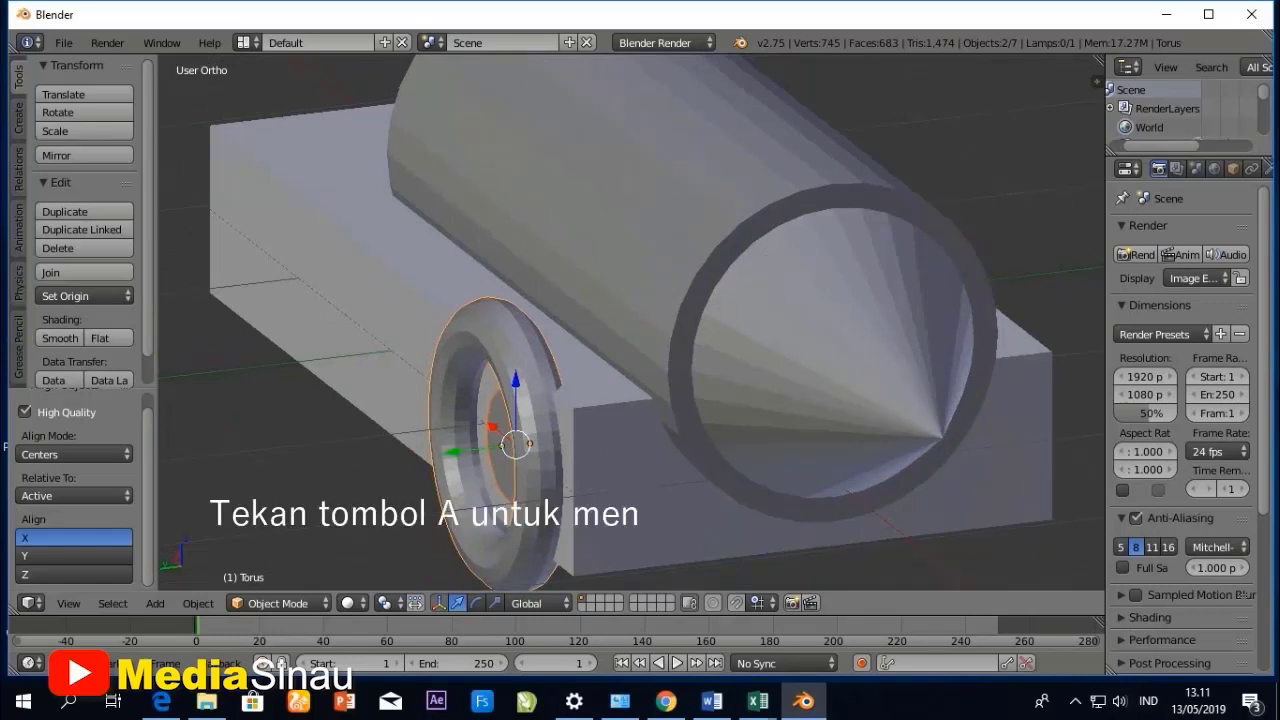
key("a")
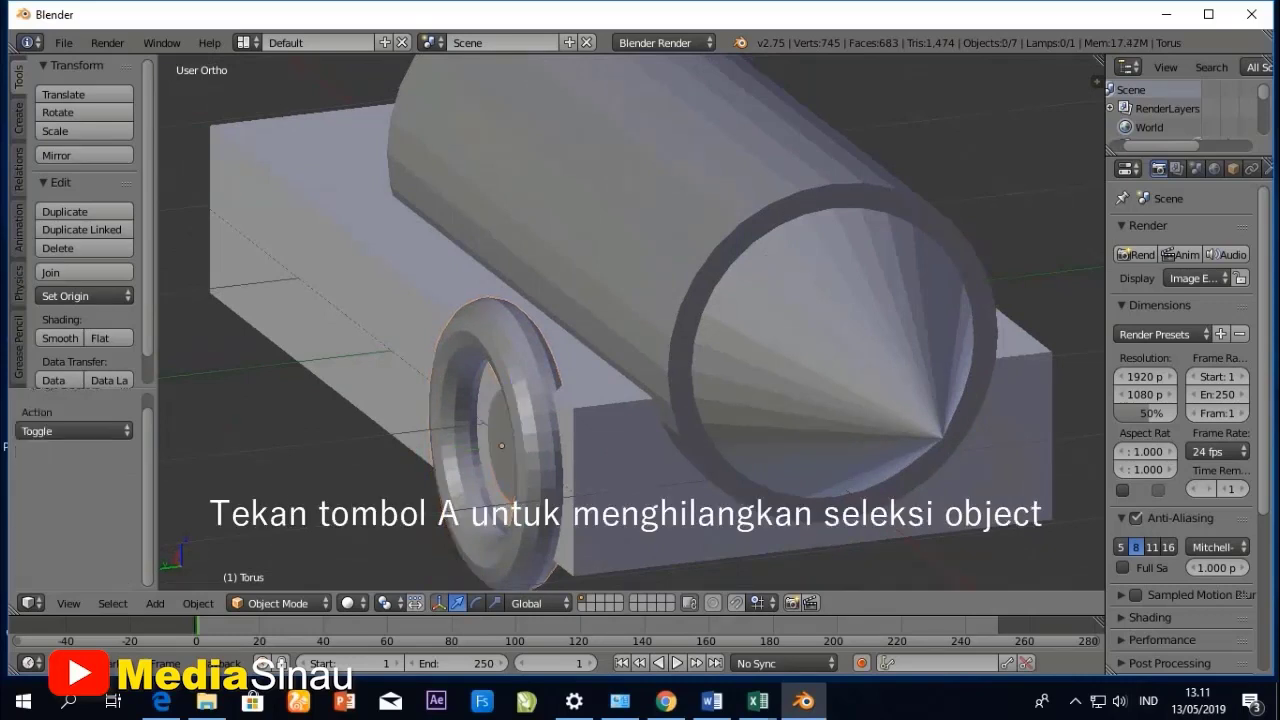
right_click(501, 445)
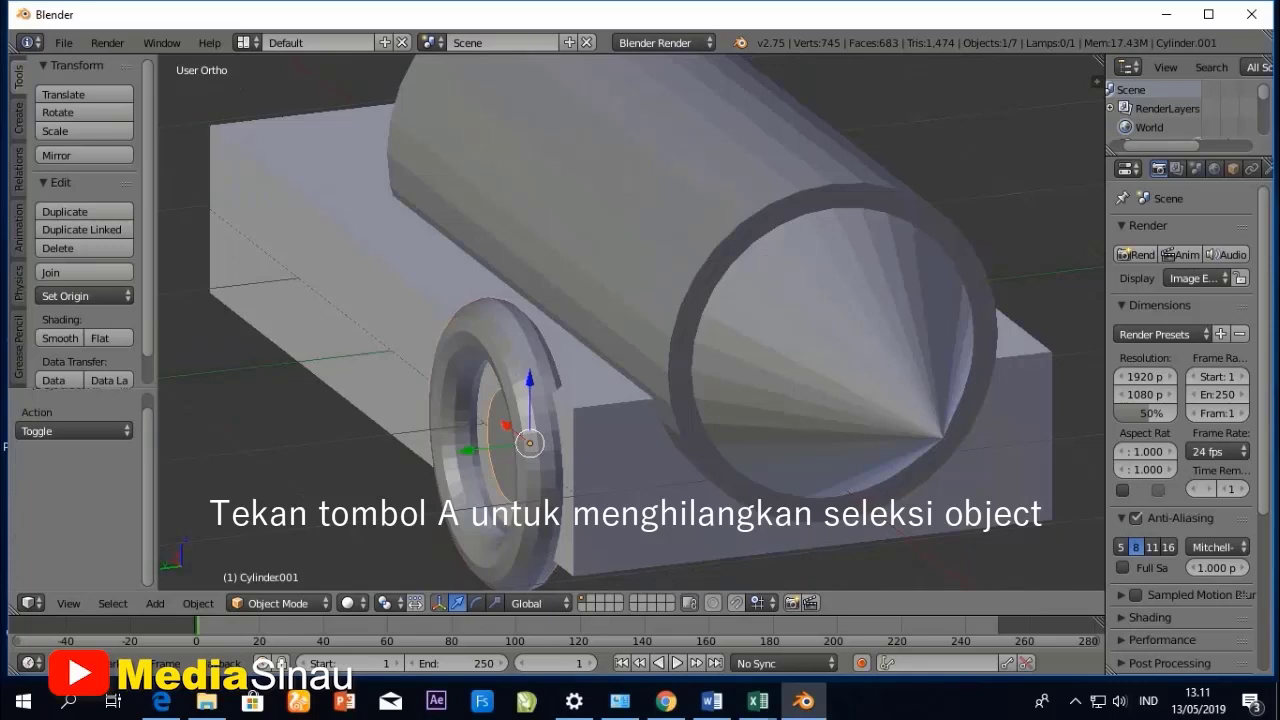
left_click(68, 603)
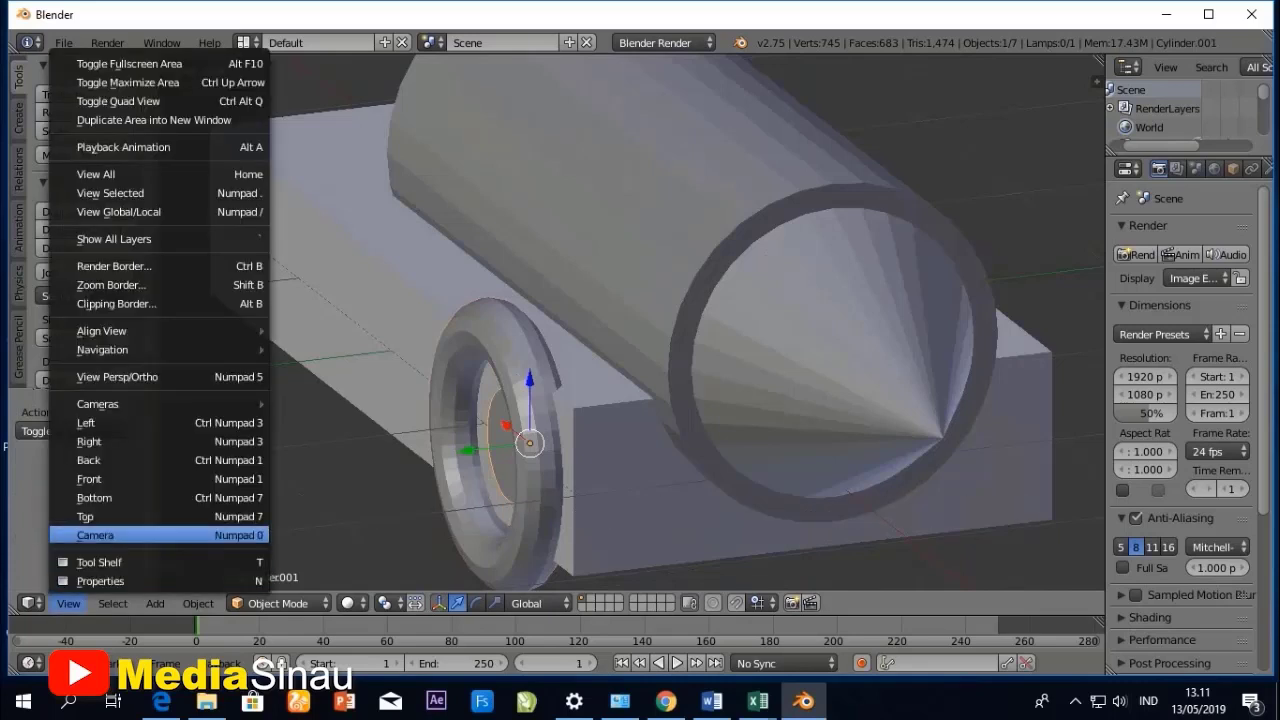
left_click(75, 514)
scroll(630, 318, "down", 4)
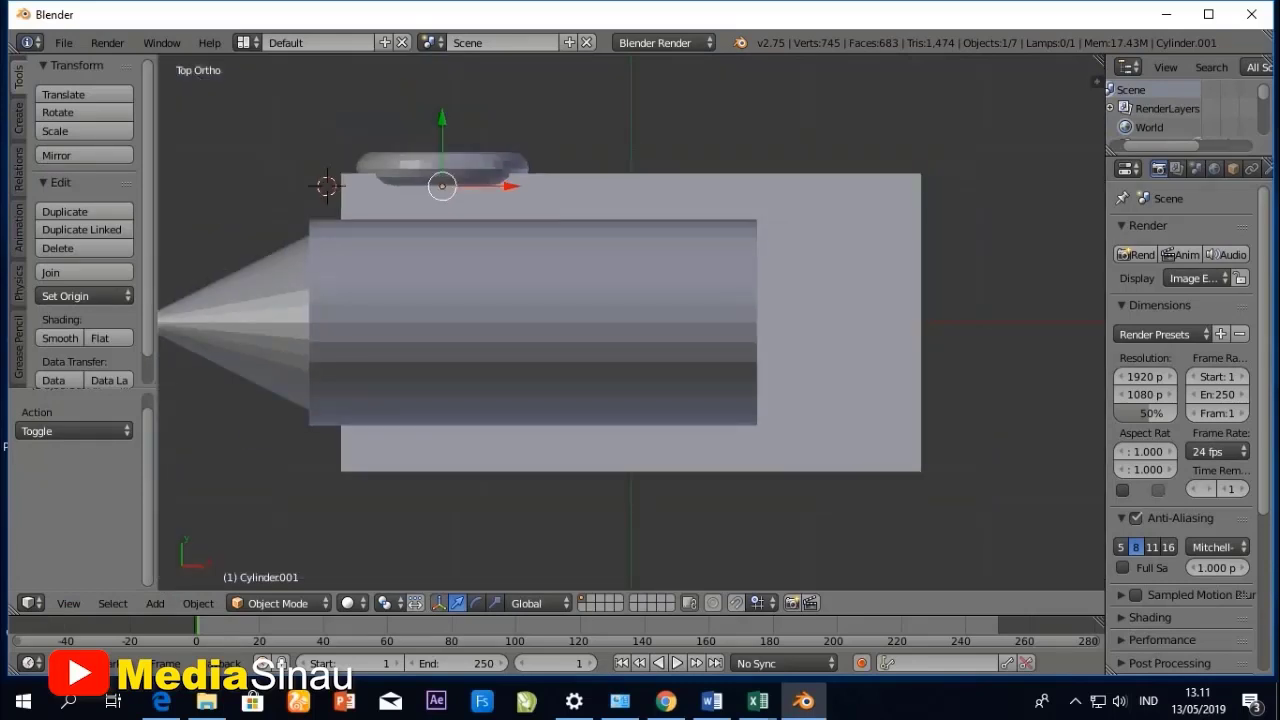
key("g")
key("y")
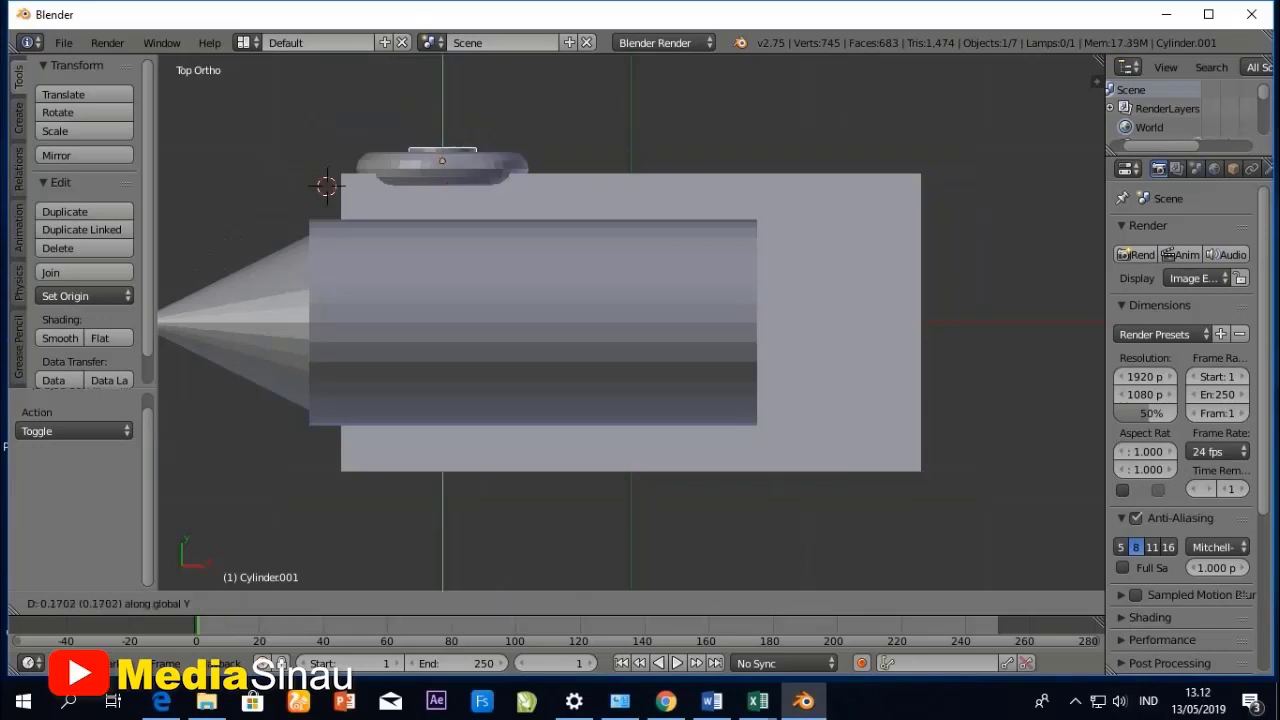
key("Return")
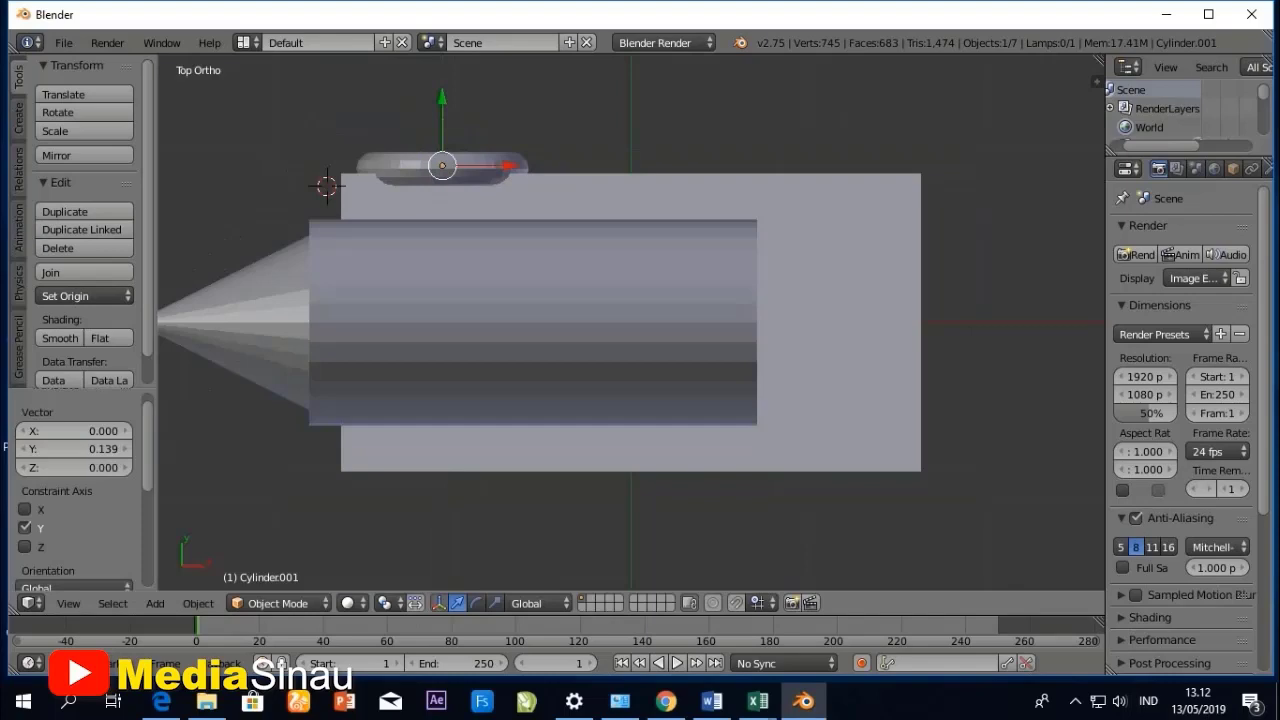
- Select the wheel's torus together with its small cylinder hub and apply smooth shading to both
middle_click_drag(495, 365, 800, 250)
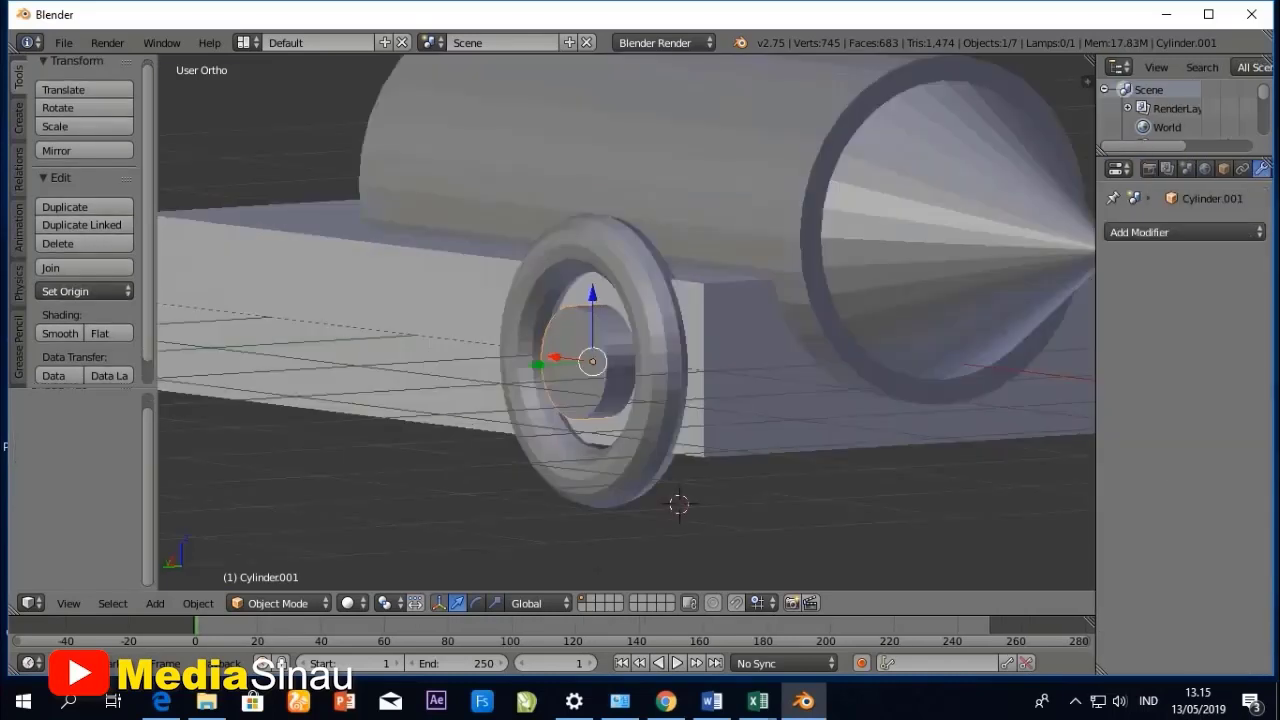
right_click(656, 400)
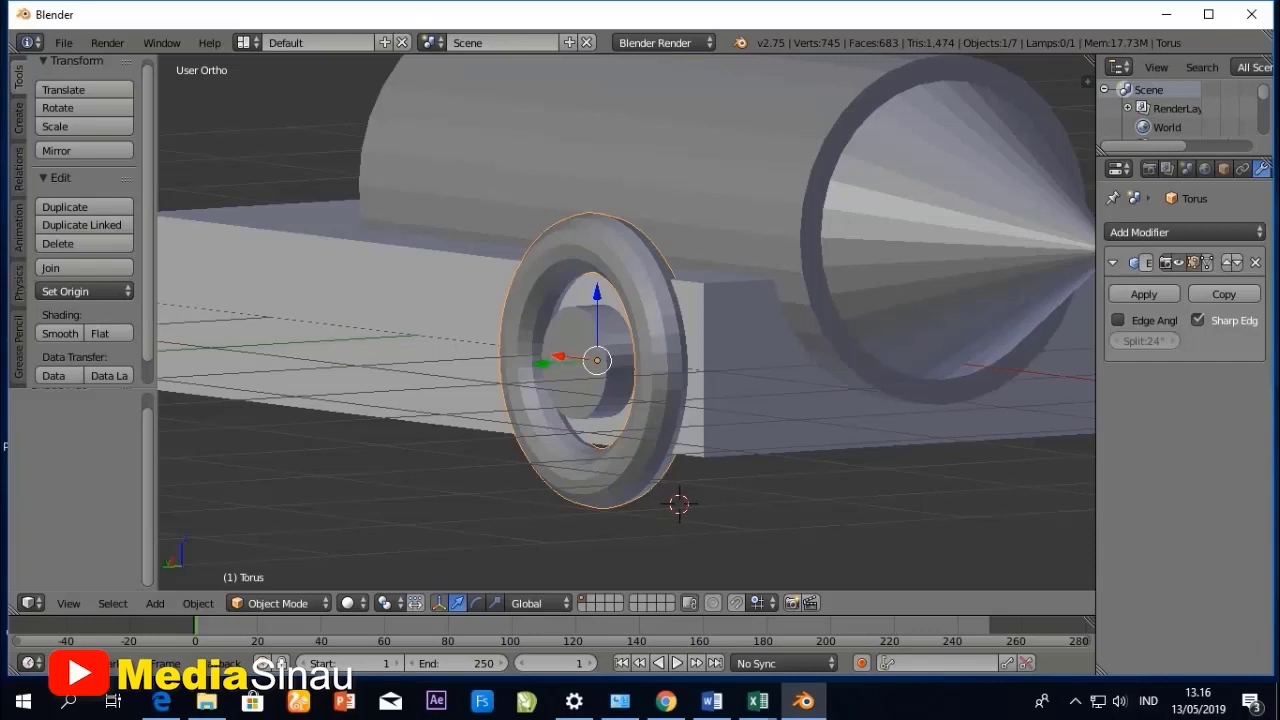
right_click(590, 388, "shift")
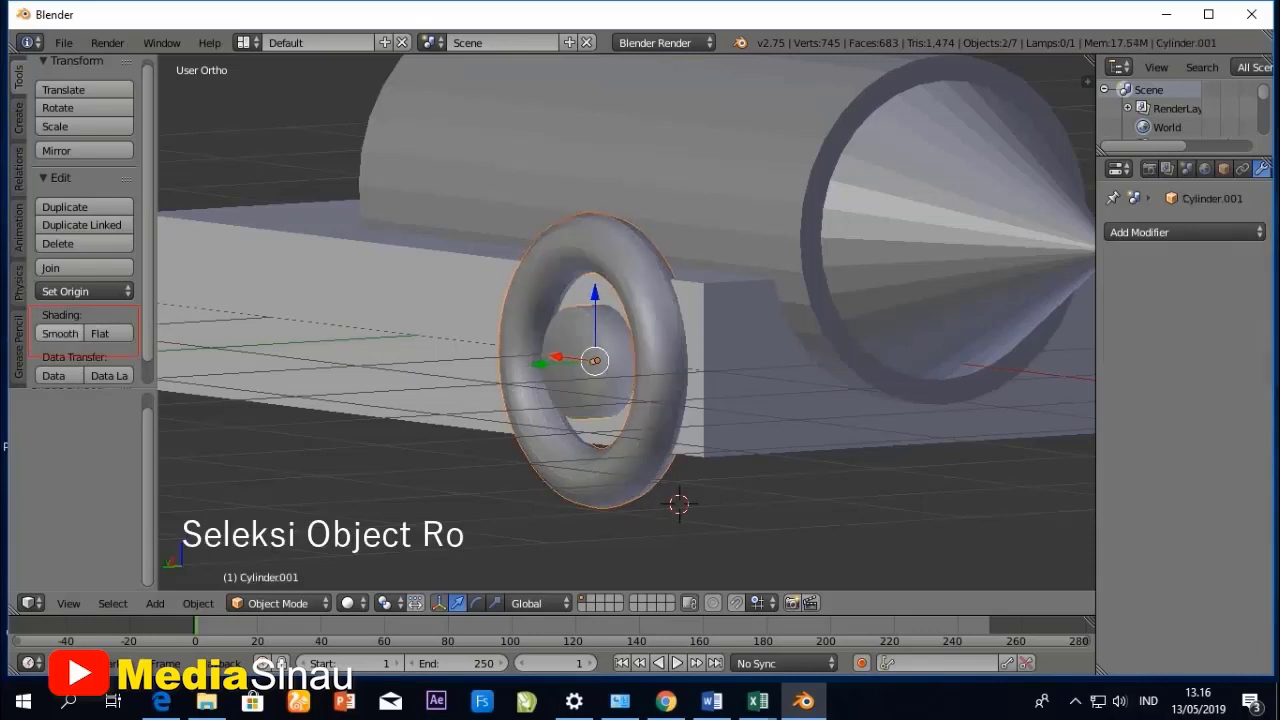
left_click(60, 333)
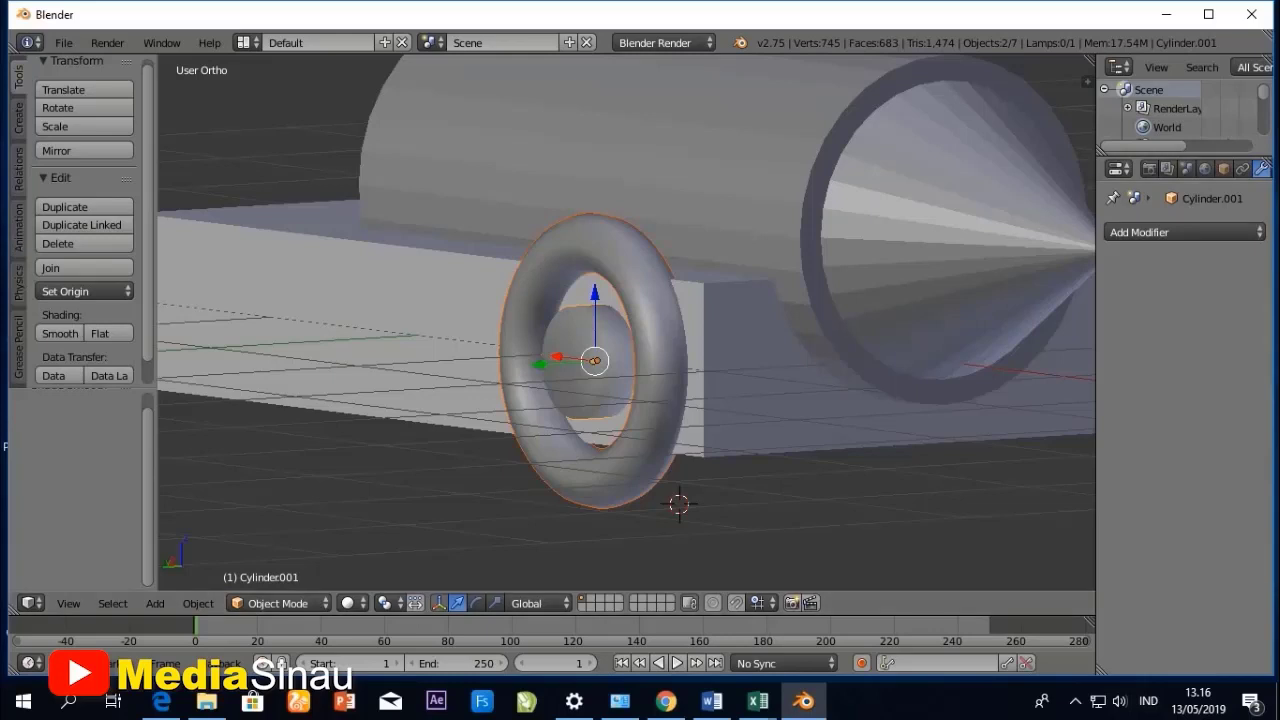
- Add an Edge Split modifier to the small cylinder hub
left_click_drag(1096, 330, 972, 330)
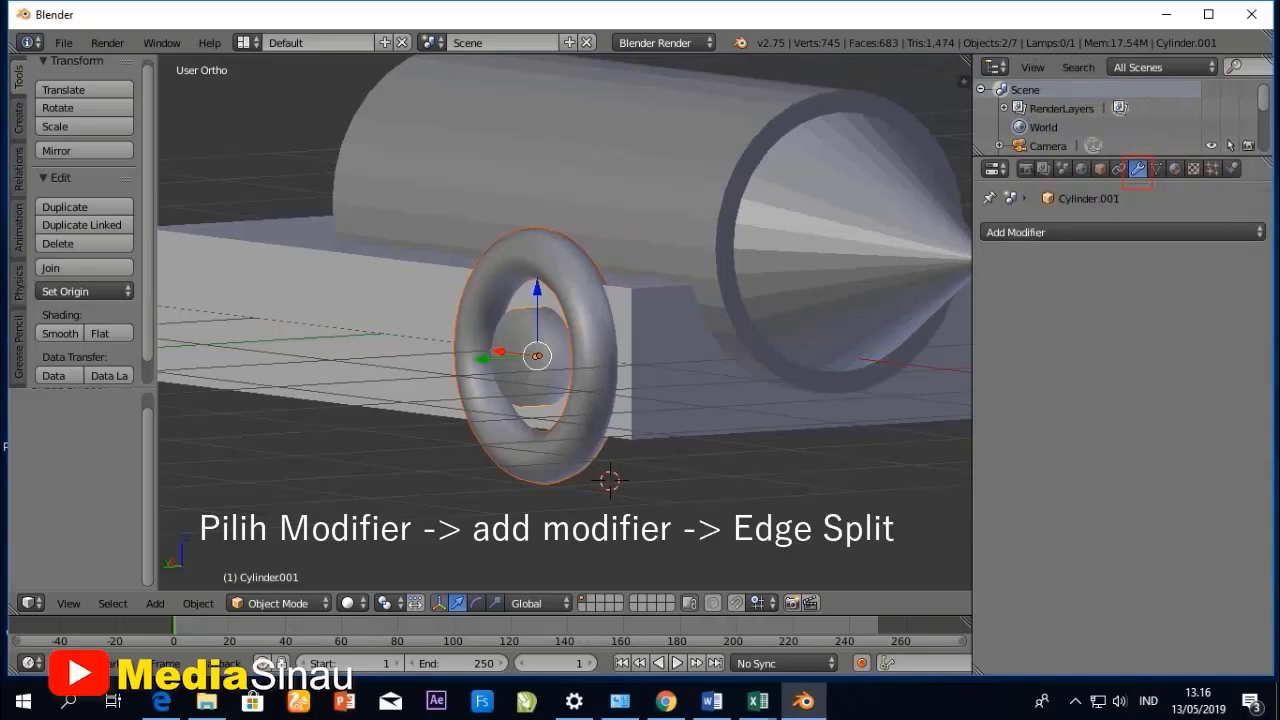
left_click(1122, 232)
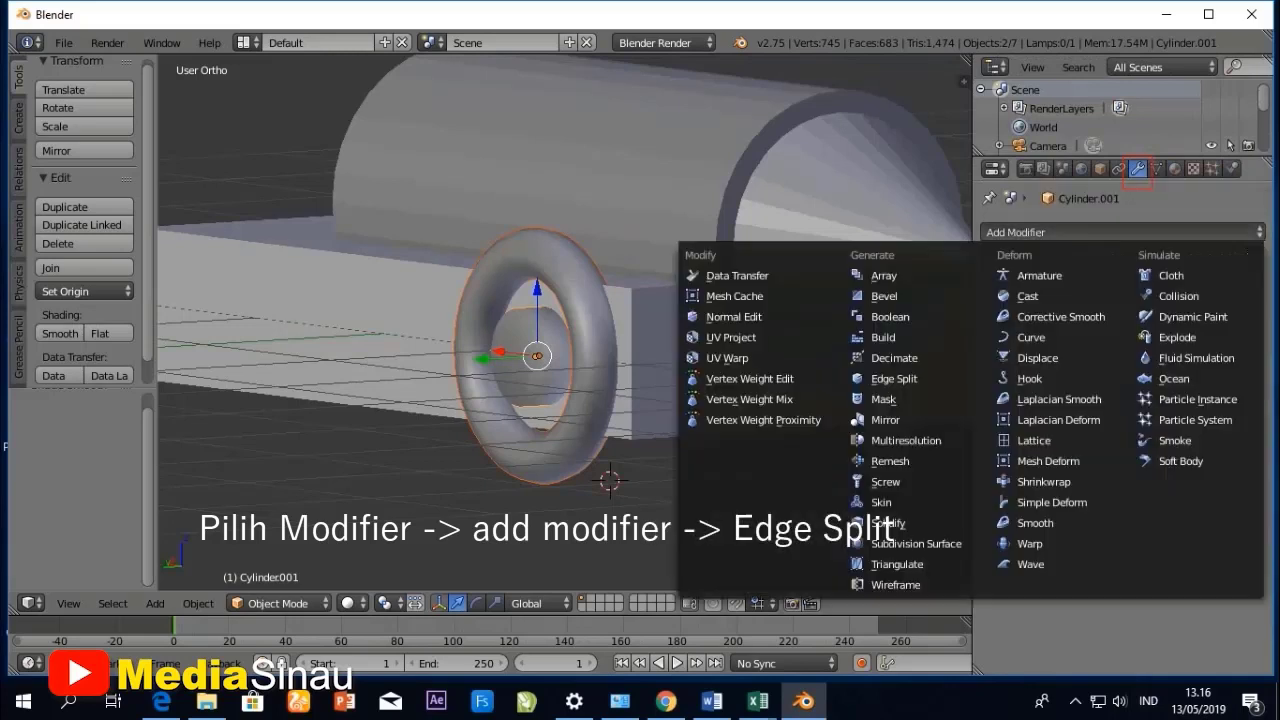
left_click(893, 378)
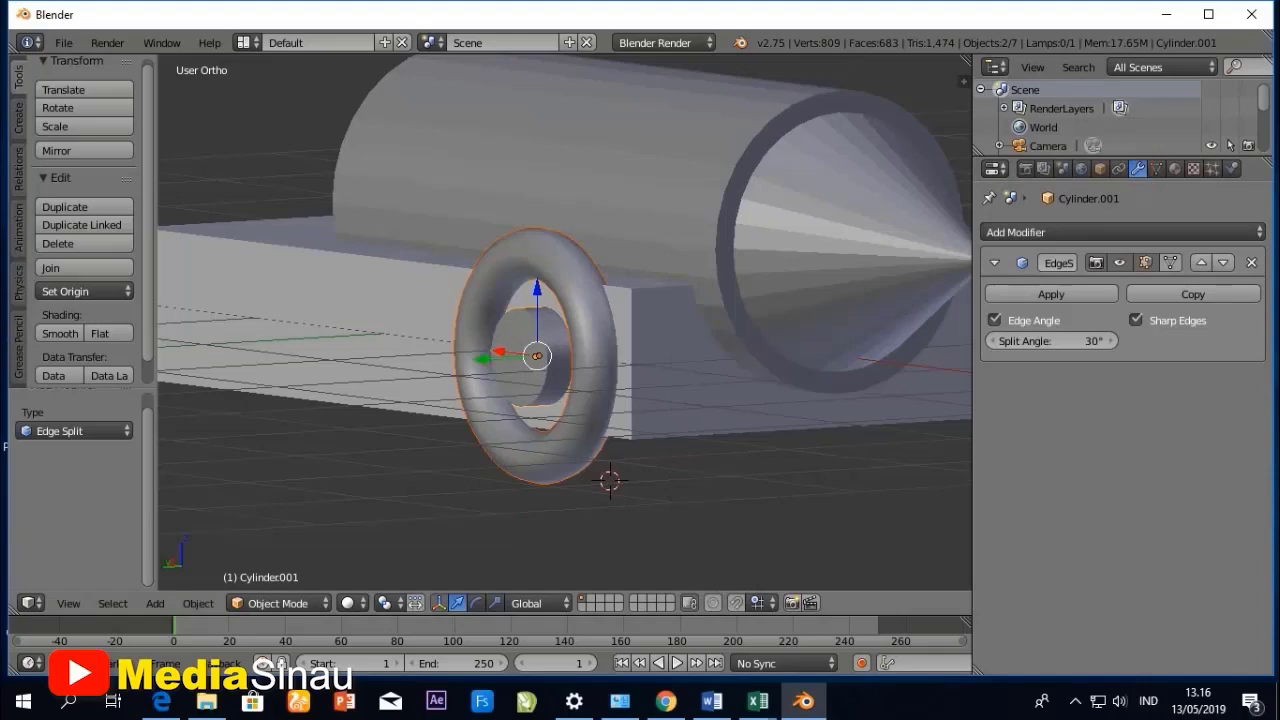
- In the top view, duplicate the torus and hub about -2.069 units along the Y axis to the opposite side of the chassis
middle_click_drag(560, 320, 535, 392)
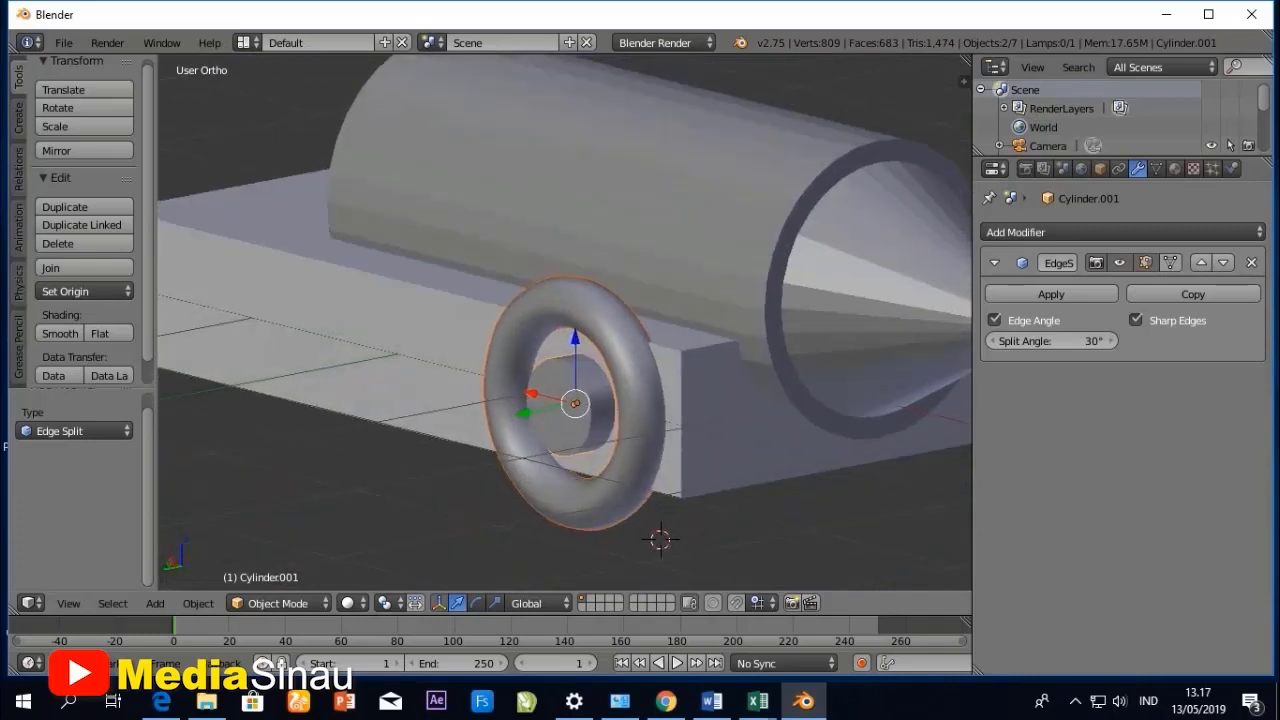
middle_click_drag(535, 392, 452, 392)
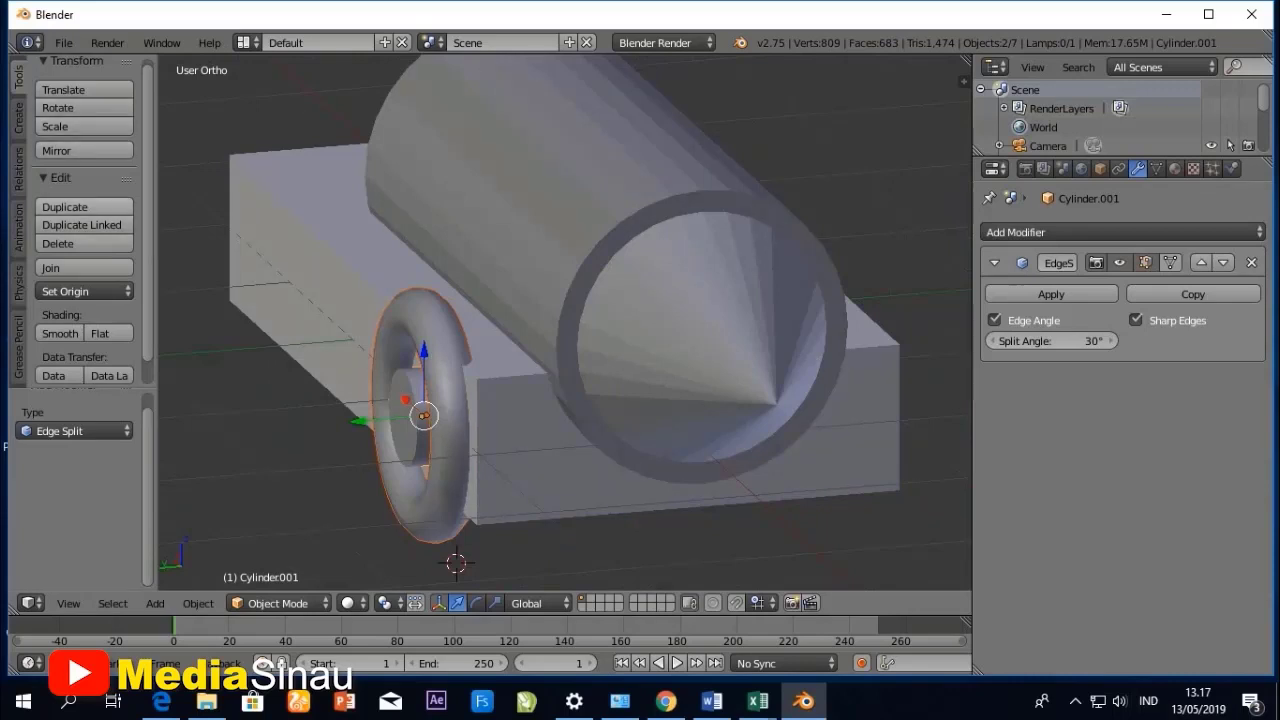
left_click(68, 603)
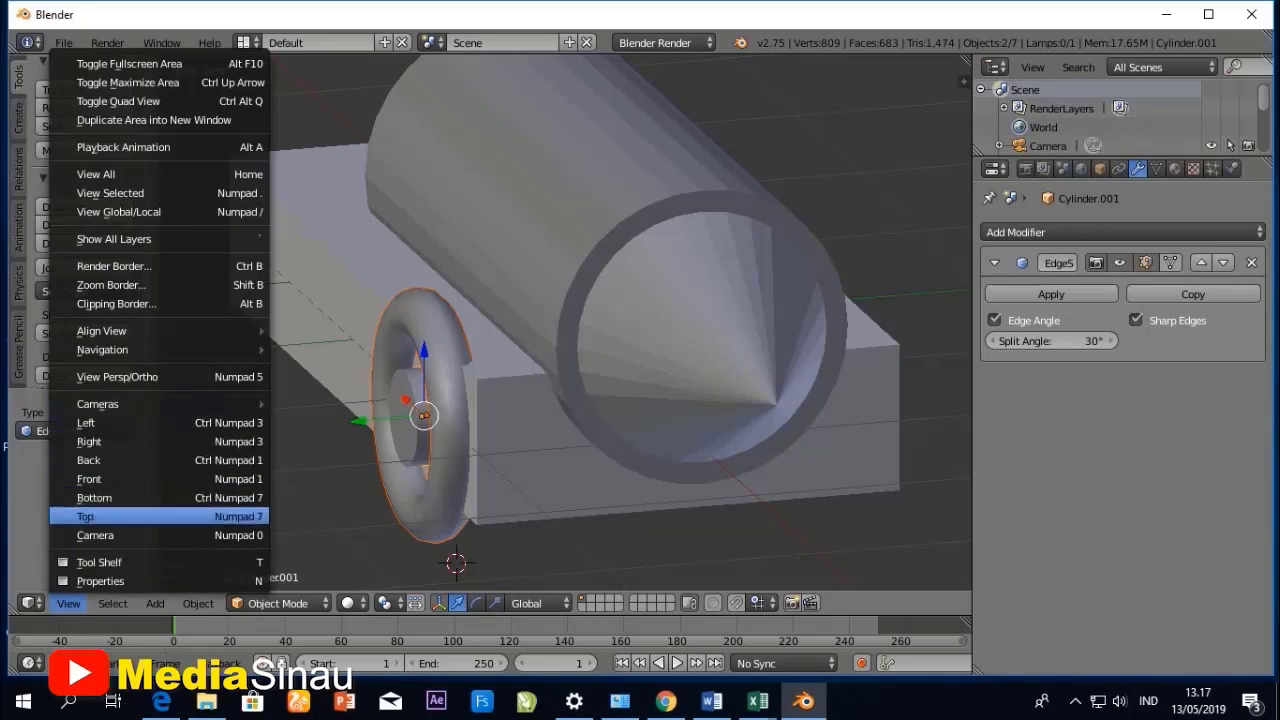
left_click(100, 516)
scroll(564, 322, "down", 6)
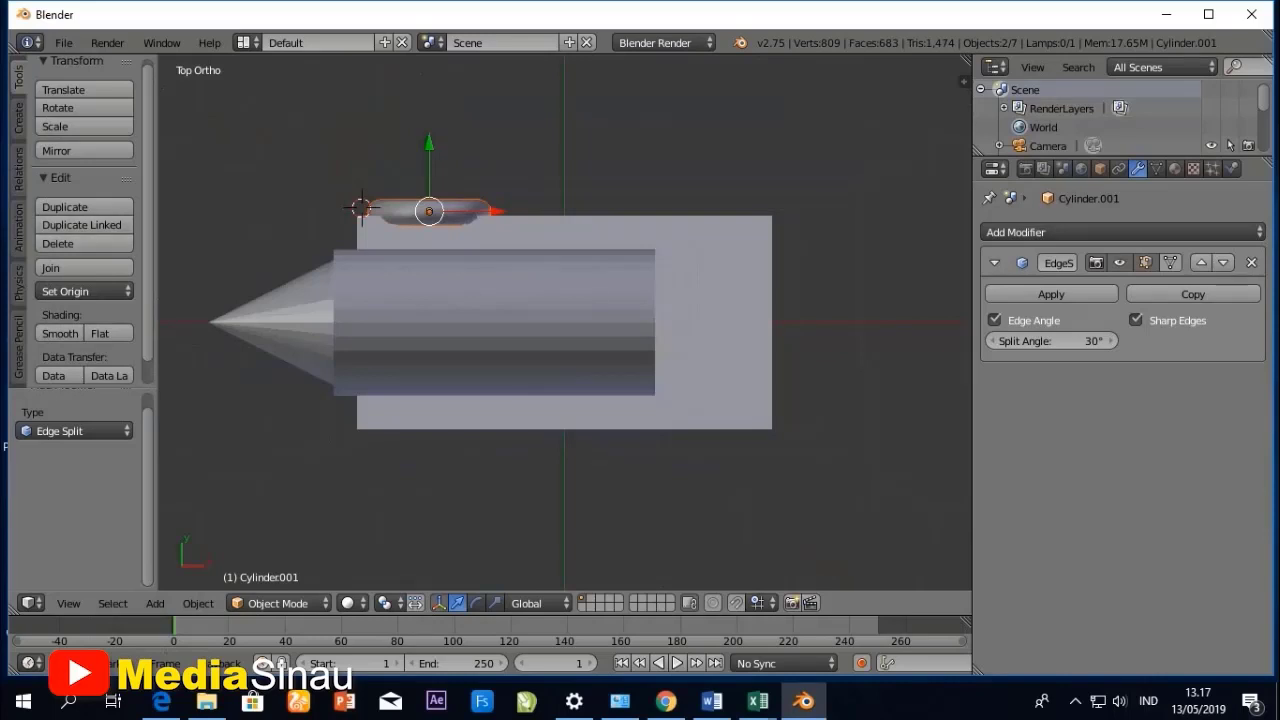
left_click(64, 207)
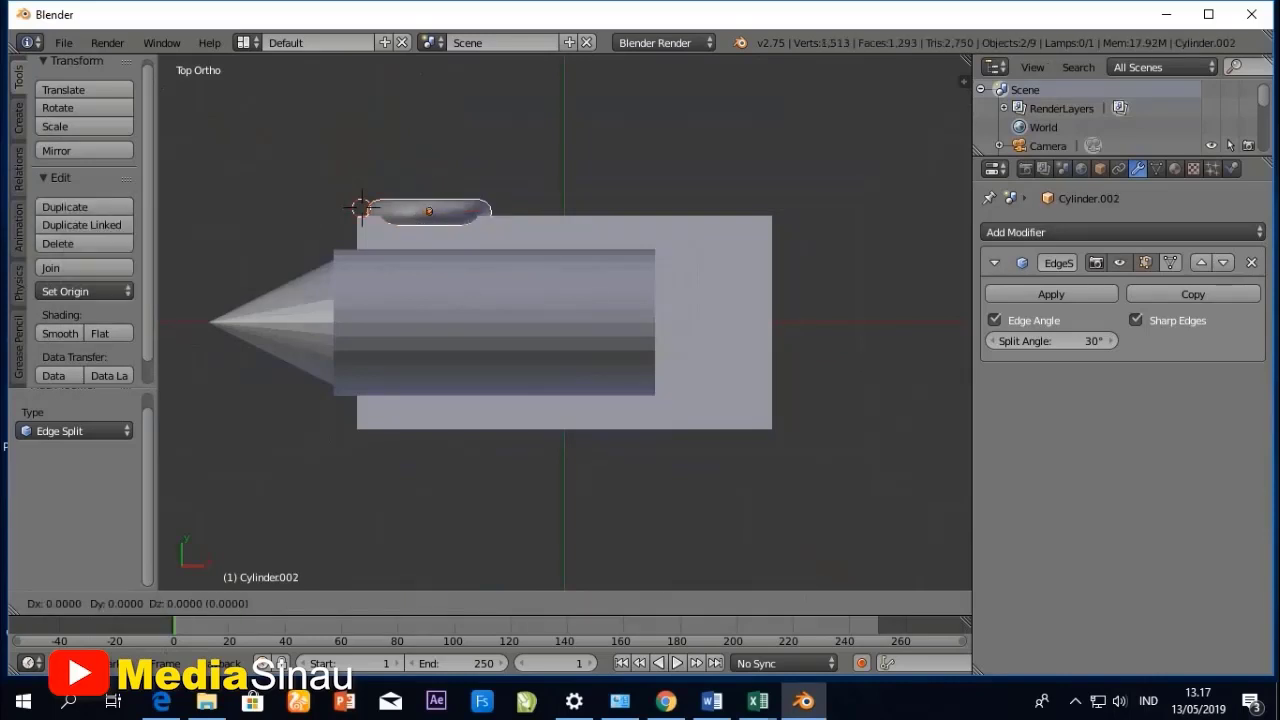
key("y")
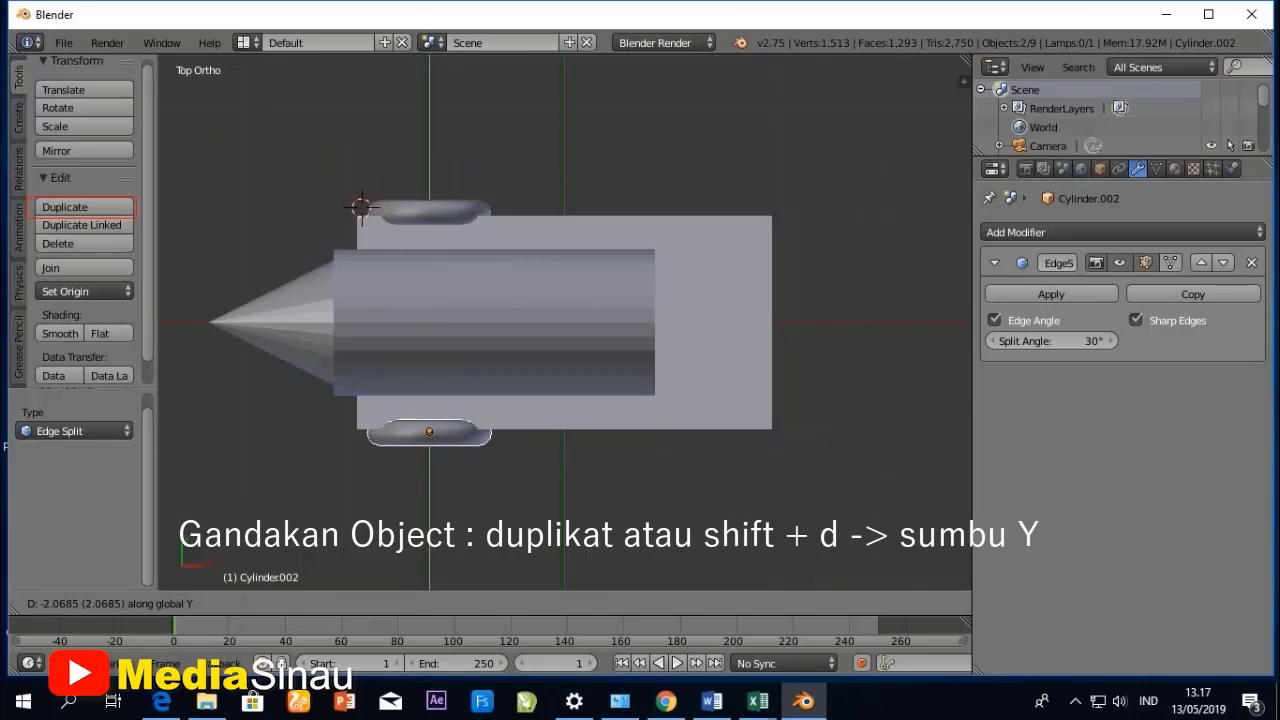
key("Return")
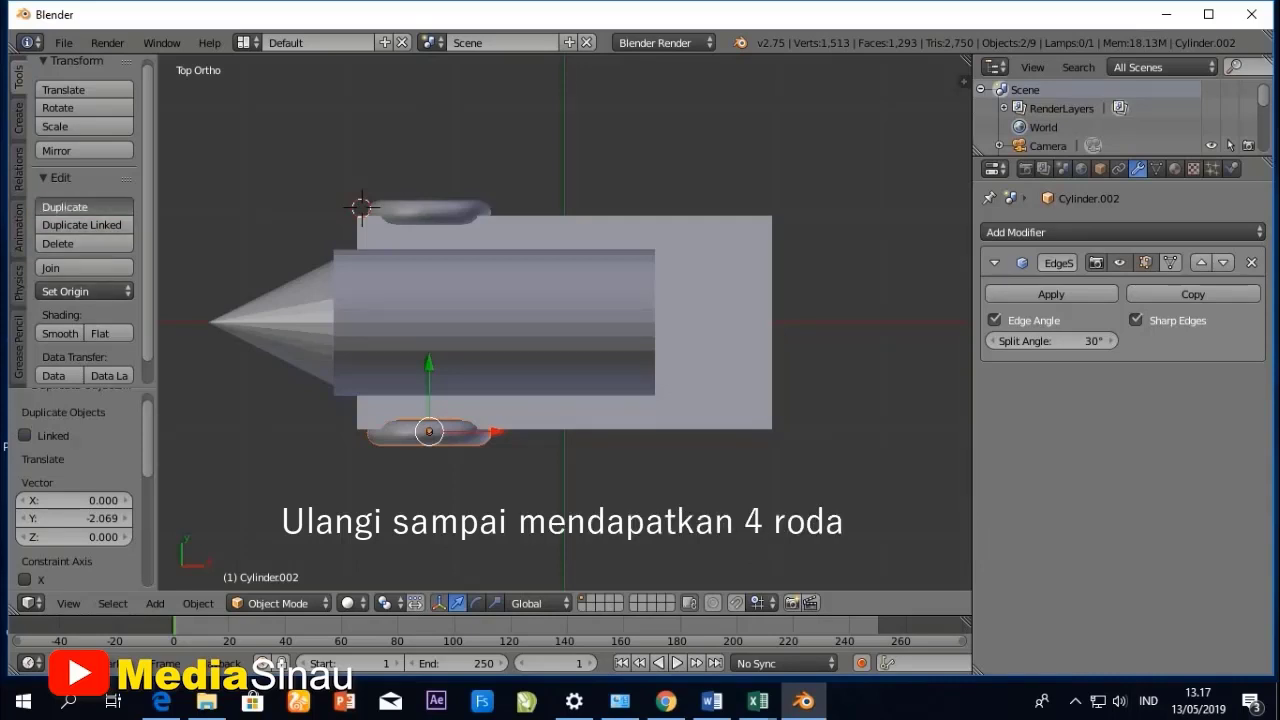
- Duplicate the second wheel about 2.368 units along the X axis toward the other end of the chassis
left_click(64, 206)
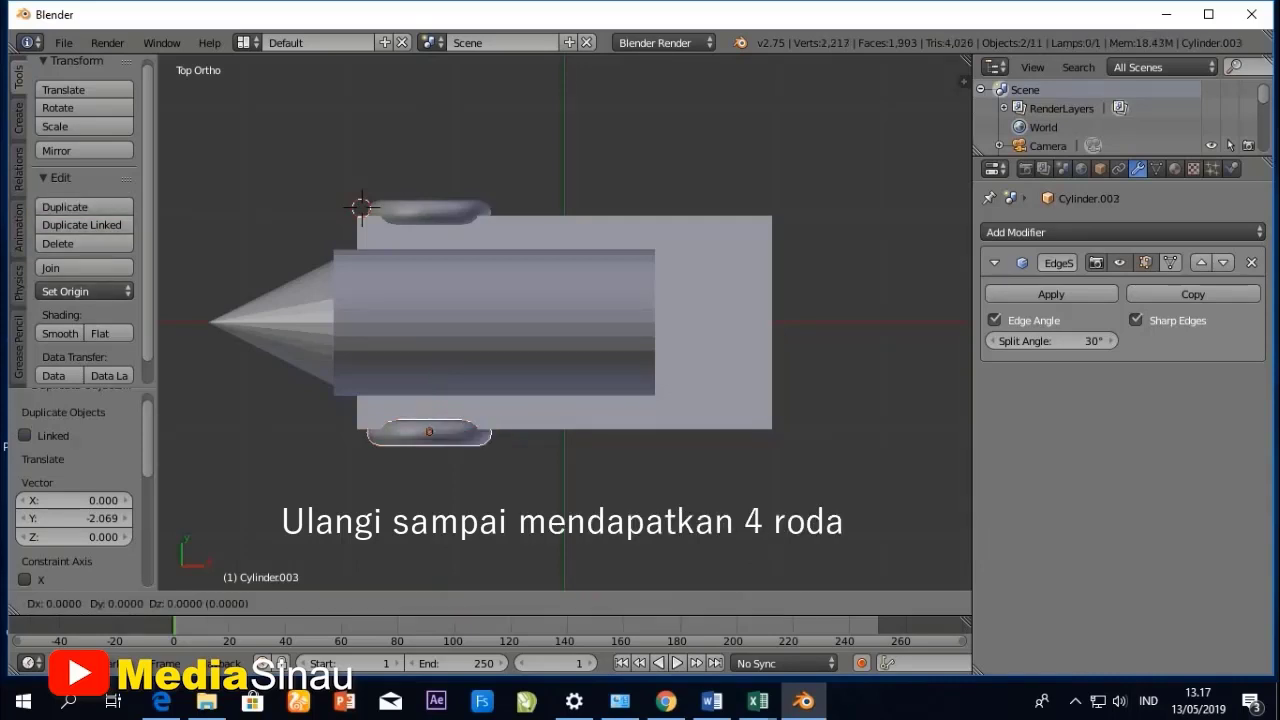
key("x")
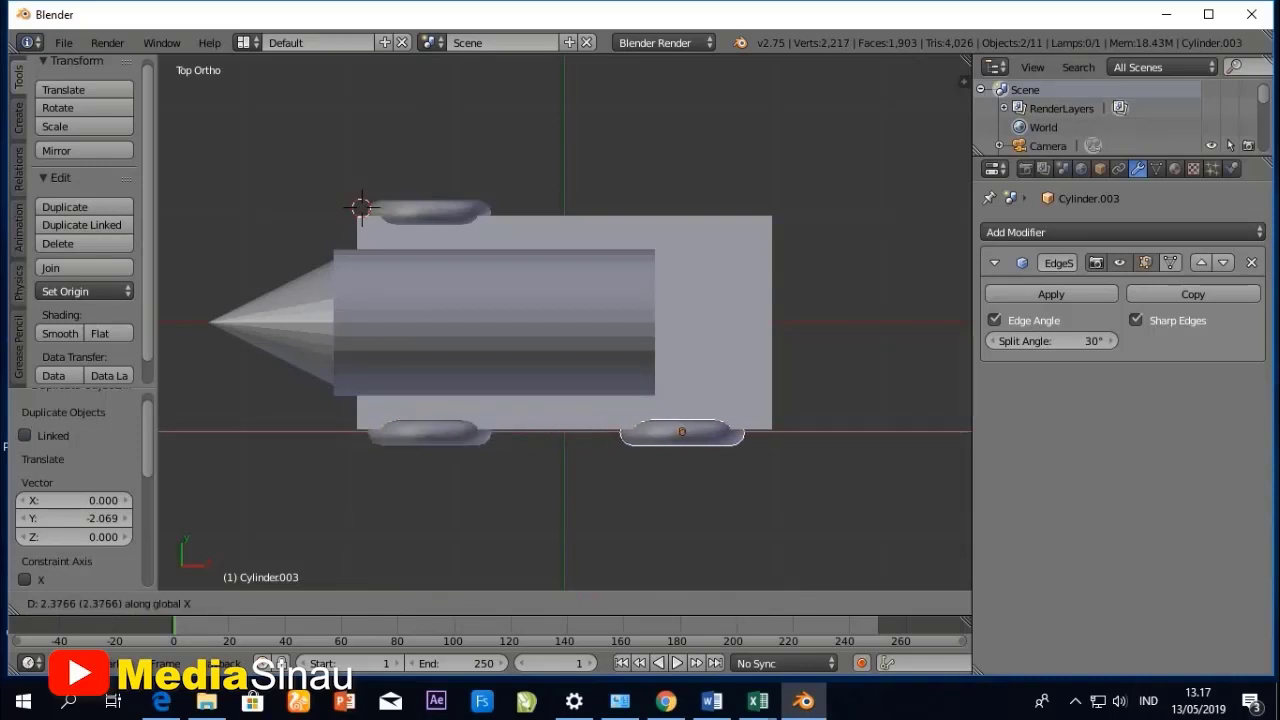
key("Return")
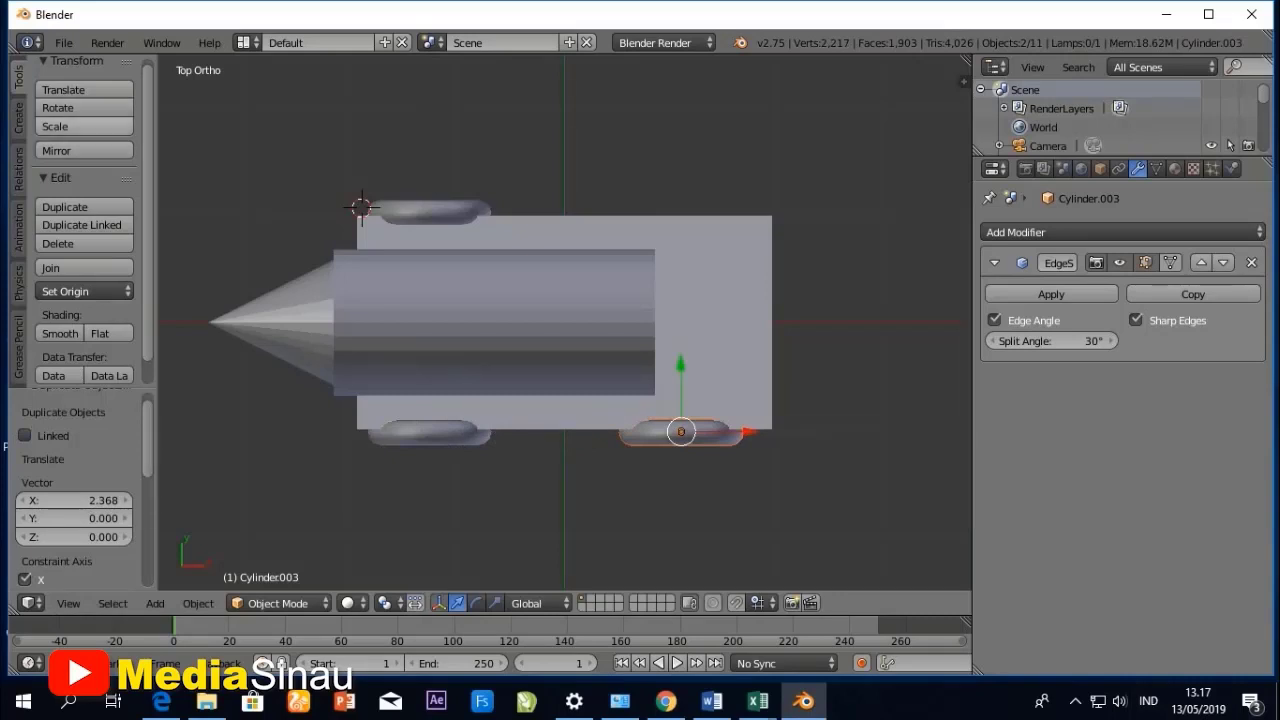
- Duplicate the third wheel about 2.025 units along the Y axis to form the fourth wheel on the opposite side
left_click(85, 207)
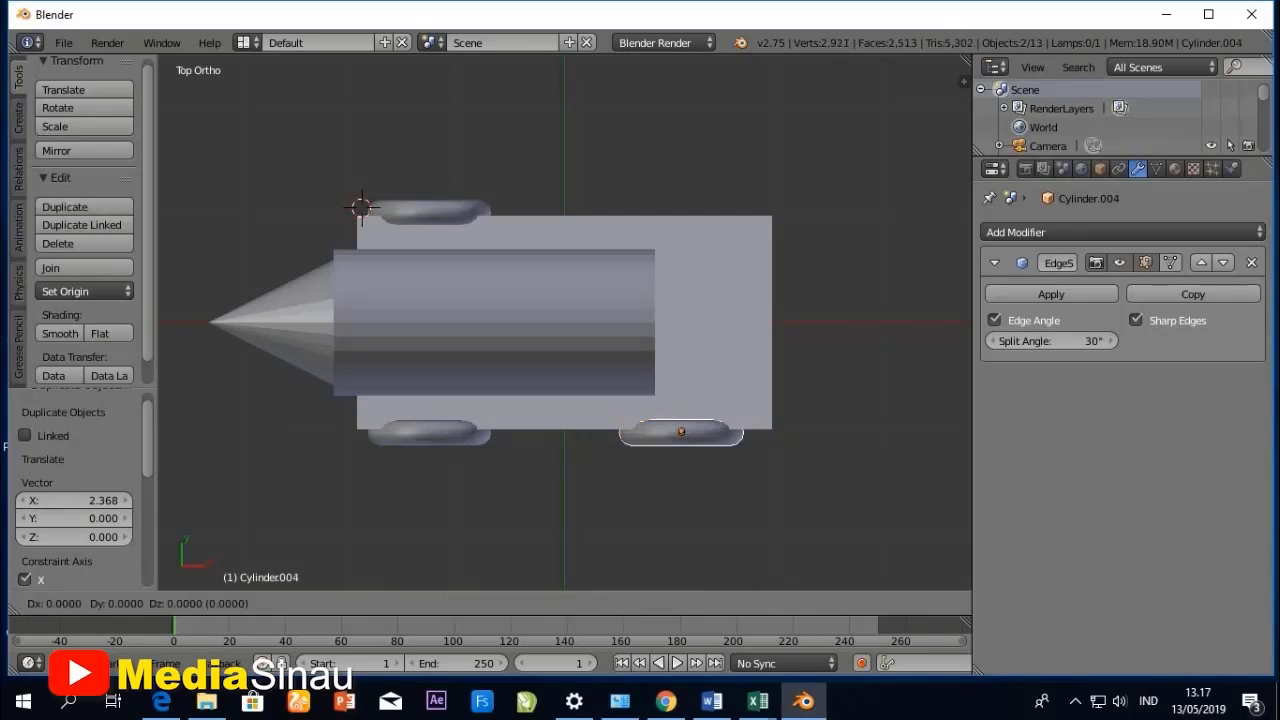
key("y")
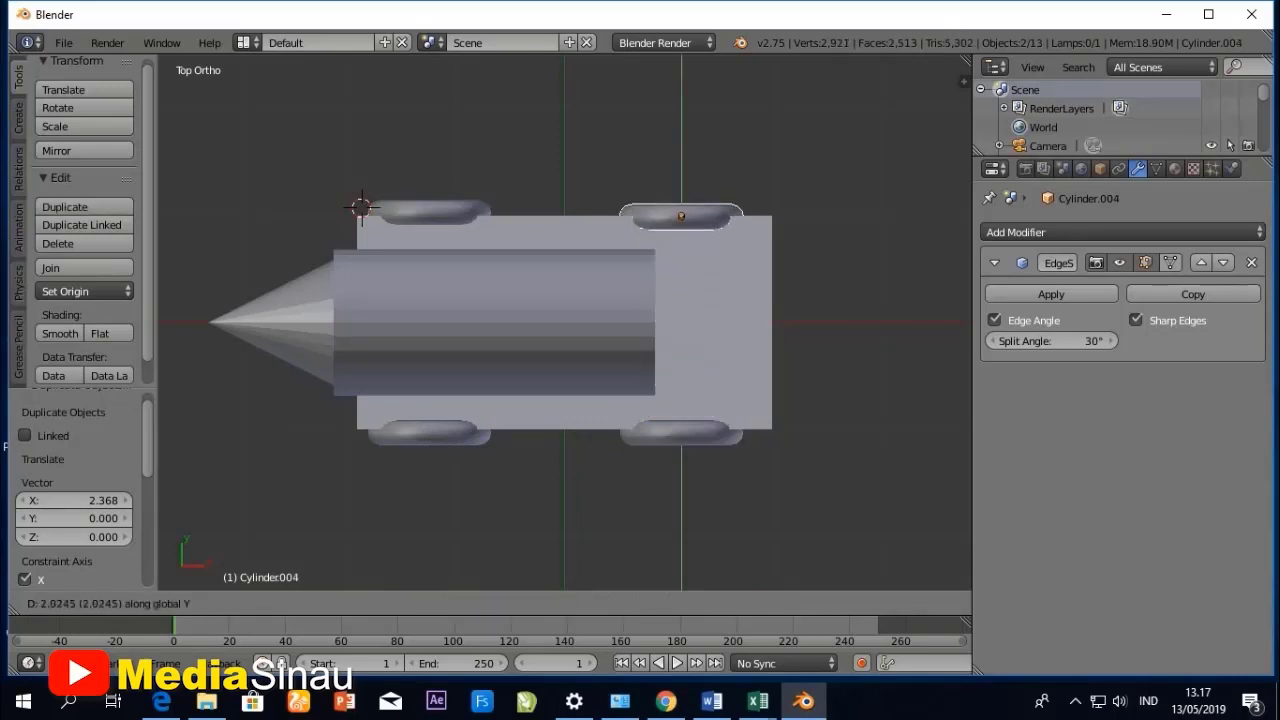
left_click(681, 215)
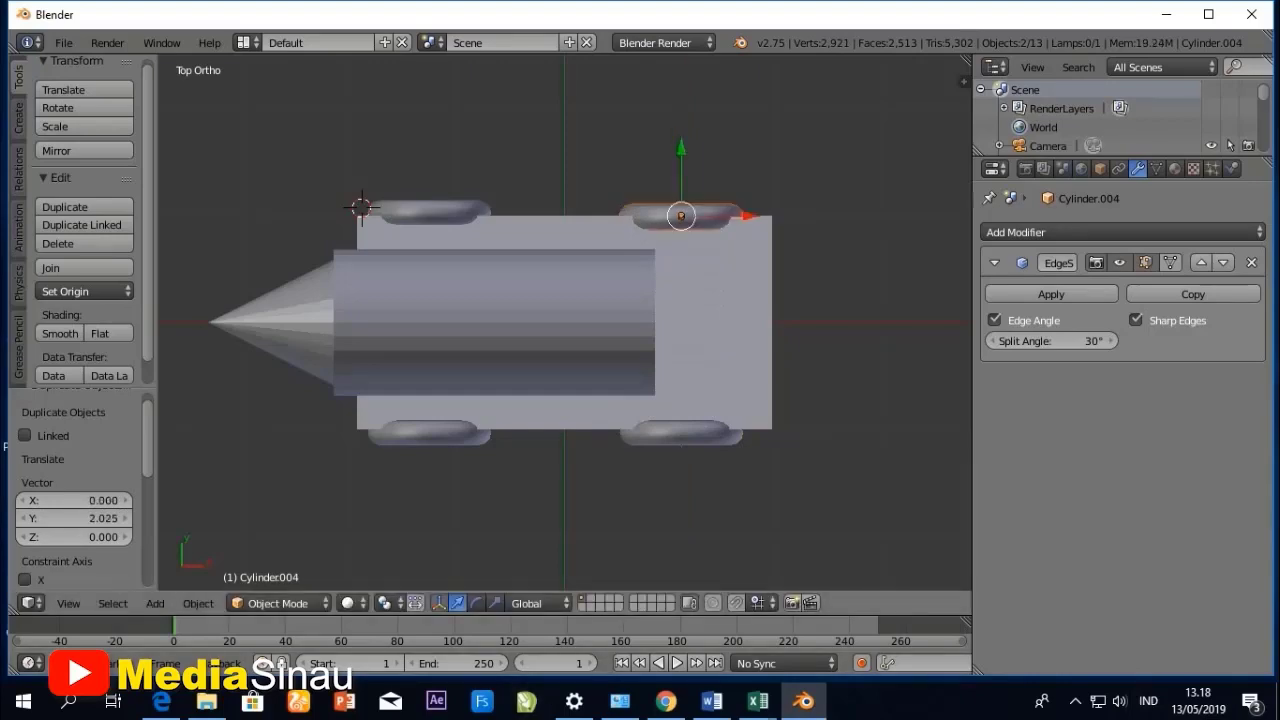
- Add a cube mesh with radius 1 at the 3D cursor beside the first wheel
middle_click_drag(665, 390, 295, 276)
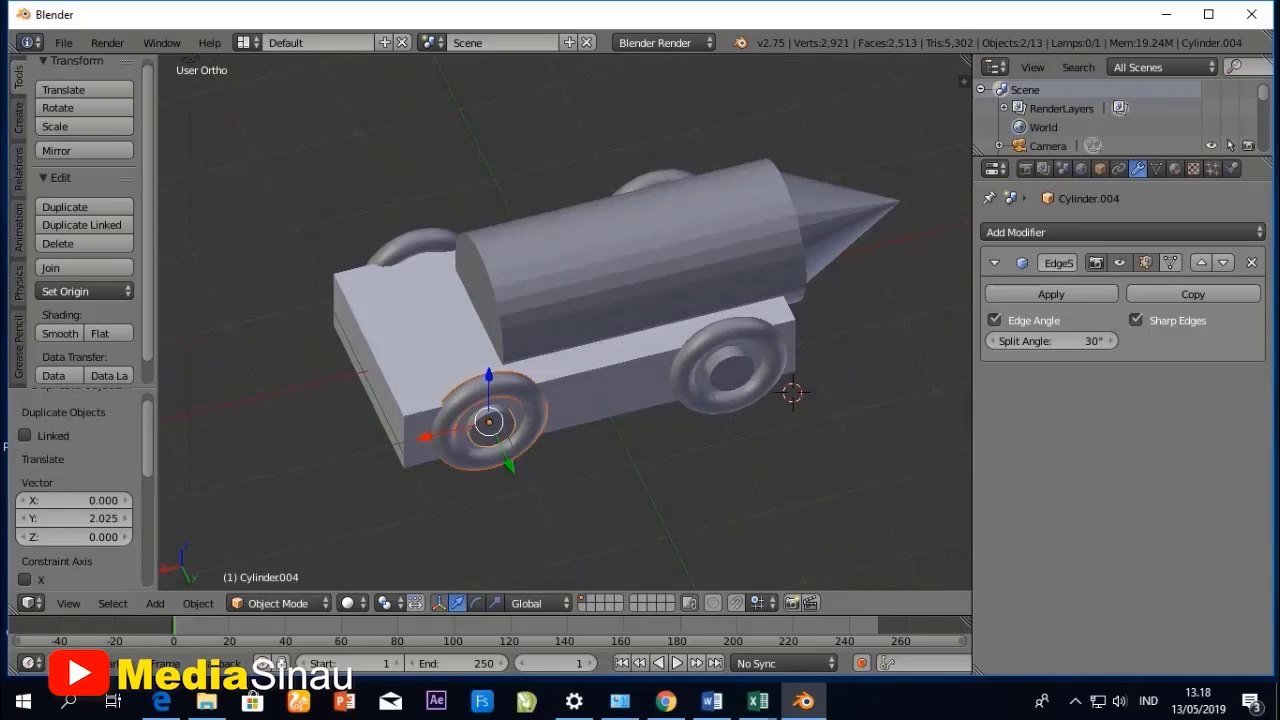
middle_click_drag(600, 400, 655, 384)
middle_click_drag(783, 315, 789, 347)
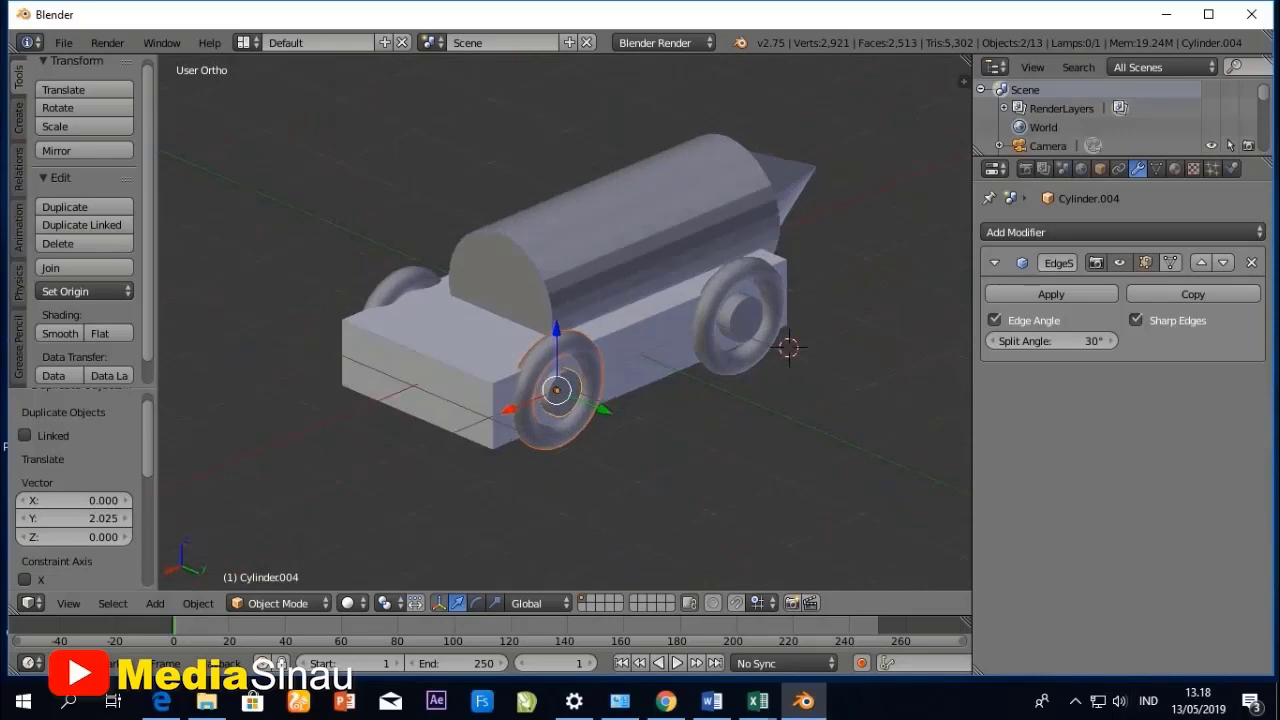
scroll(560, 310, "down", 2)
left_click(155, 603)
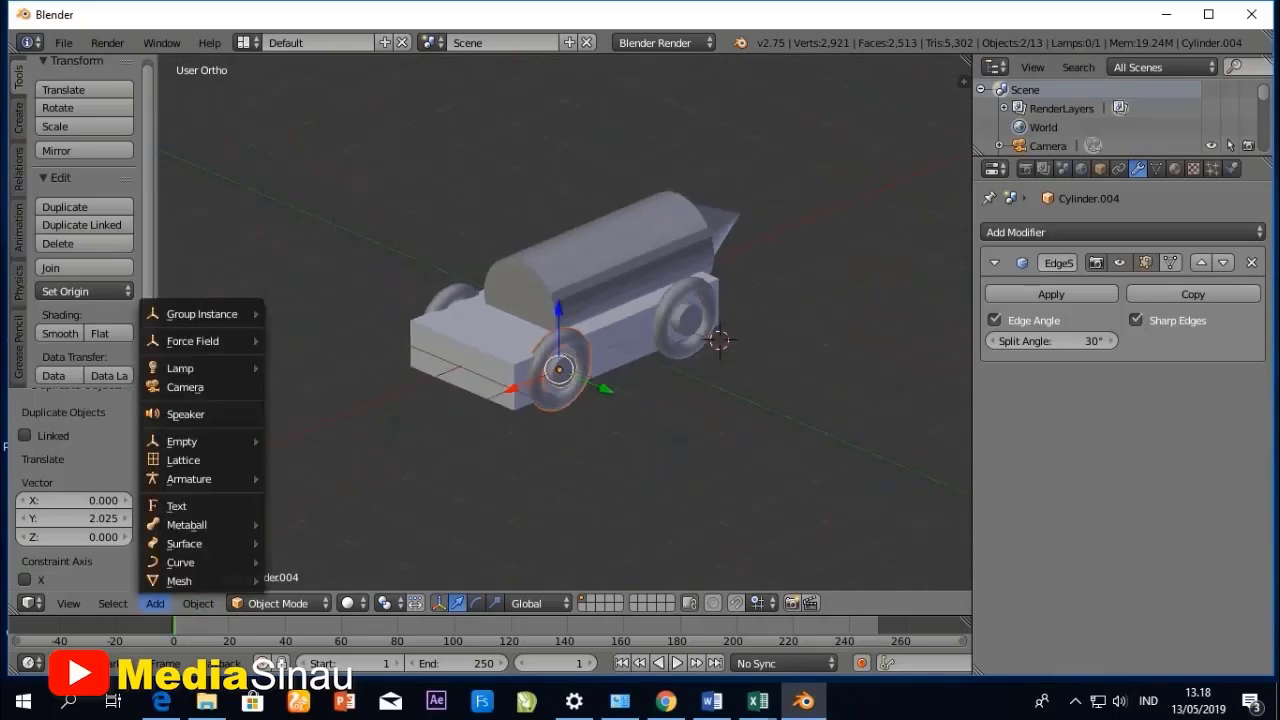
mouse_move(200, 581)
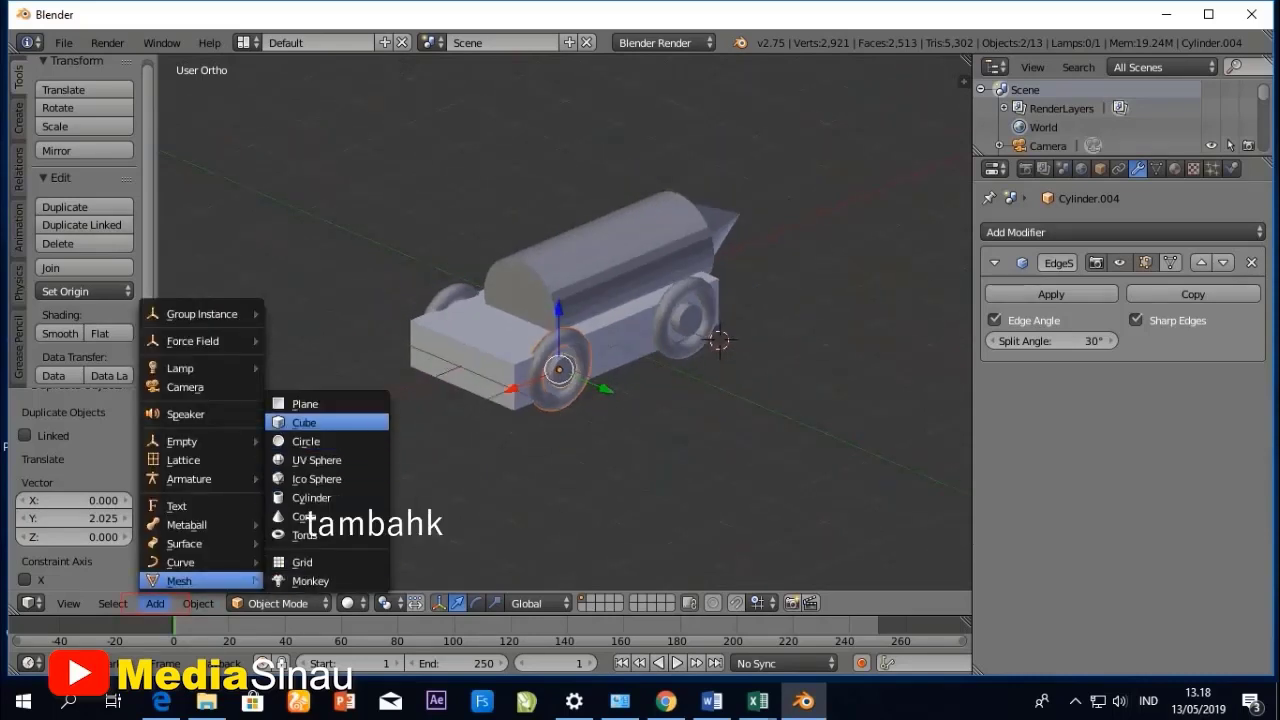
left_click(304, 422)
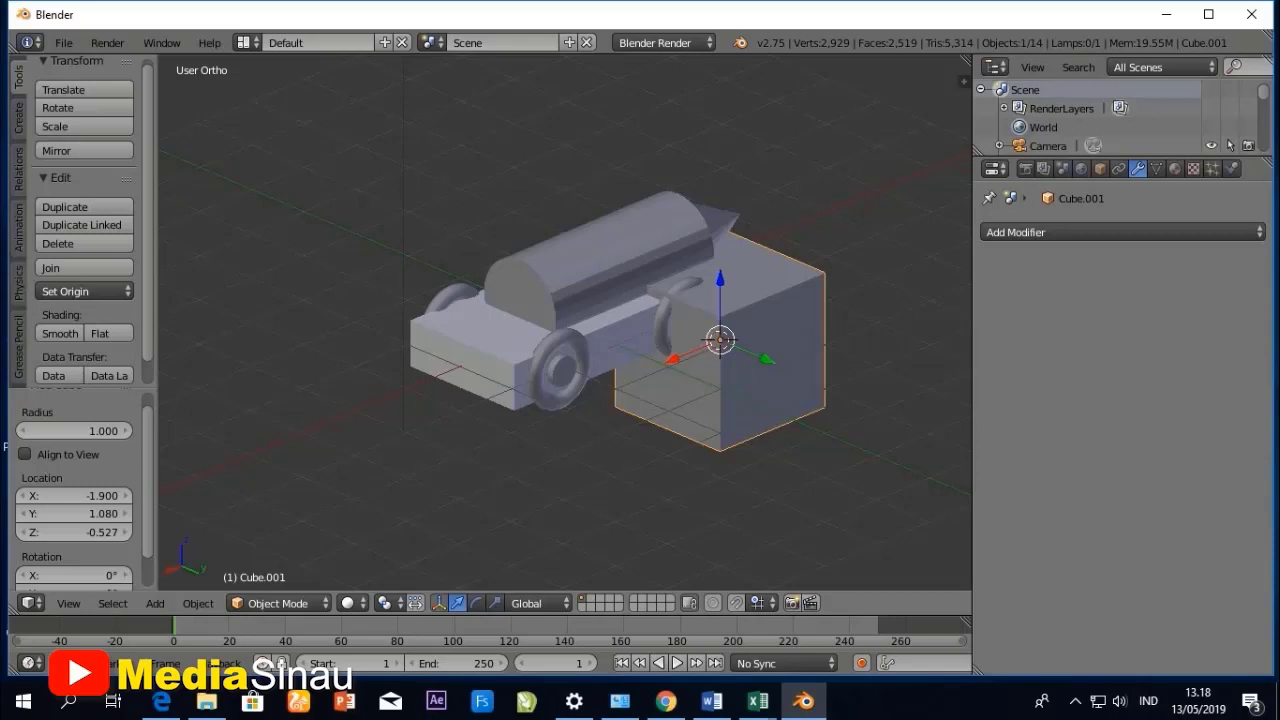
- Align the new cube with the chassis on the Y axis only using Align Objects, with centers mode relative to the active chassis
right_click(480, 350, "shift")
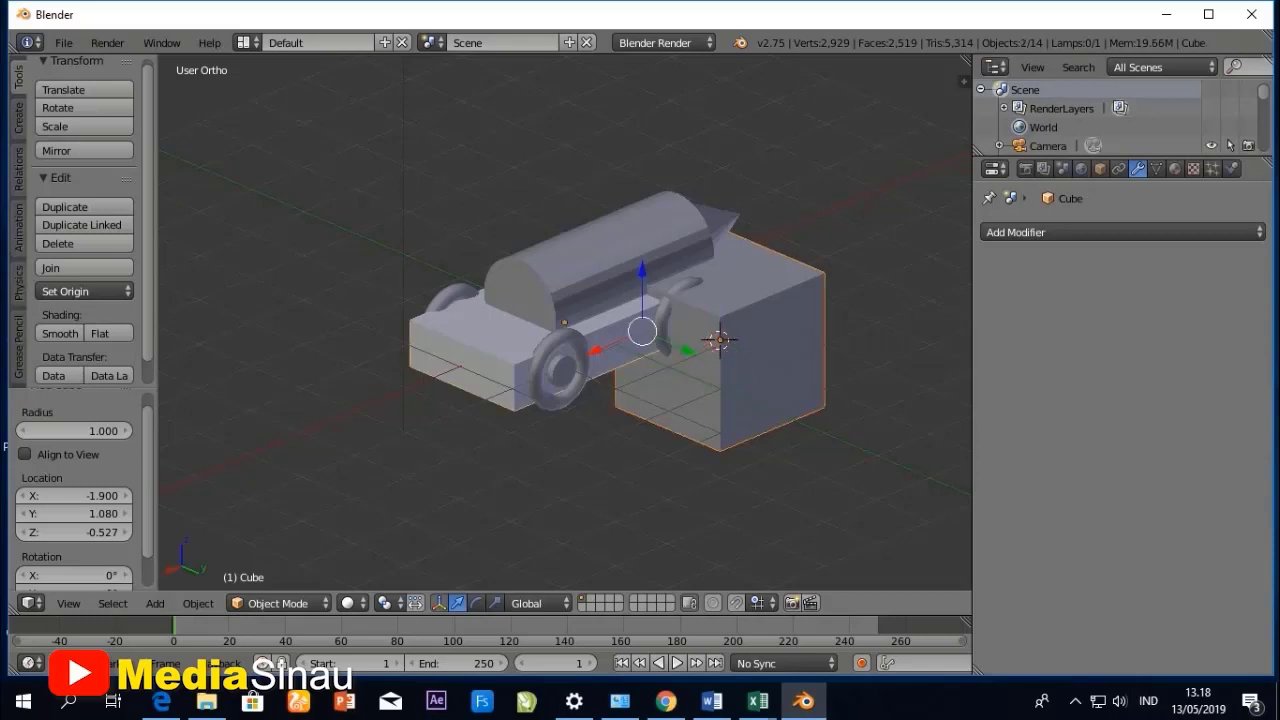
left_click(198, 603)
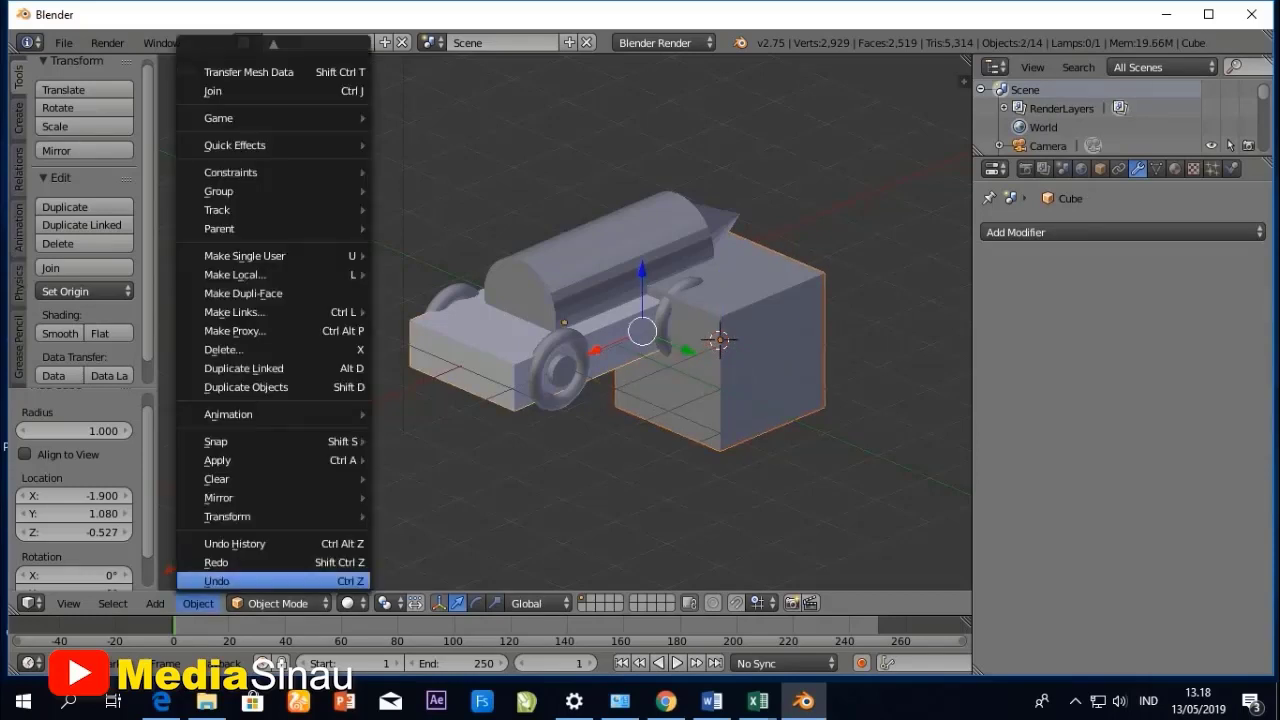
mouse_move(227, 516)
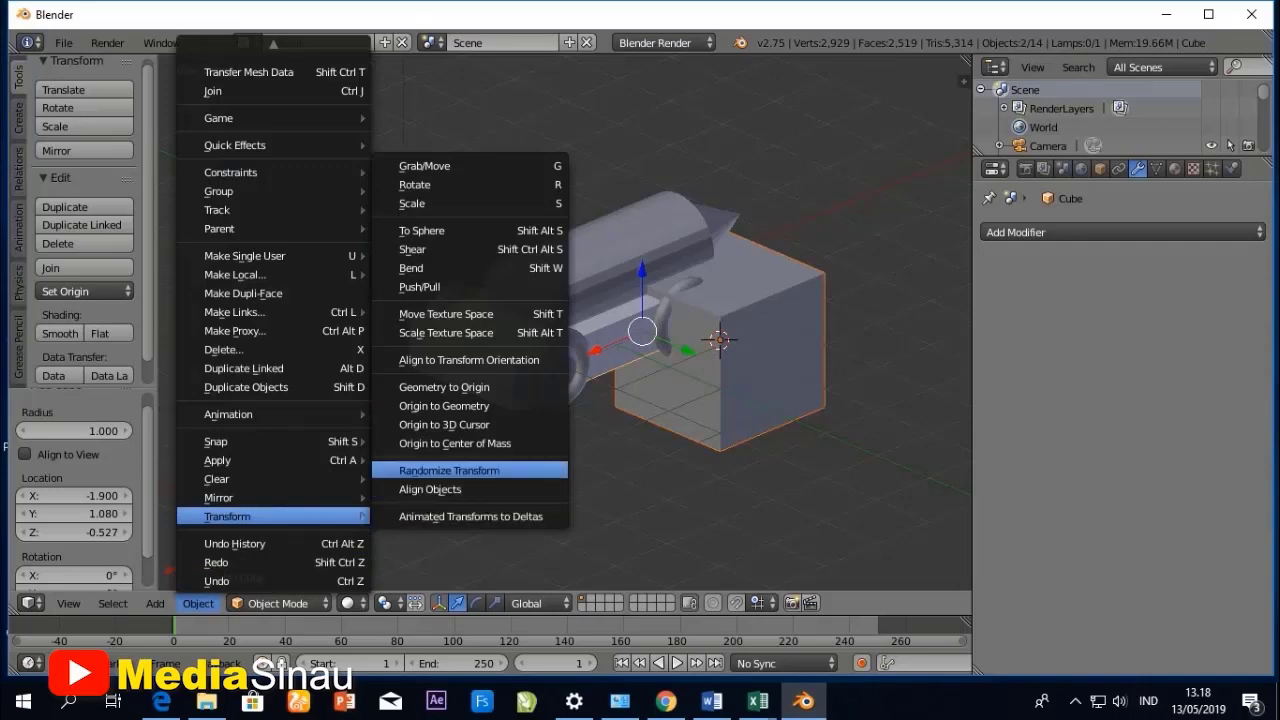
left_click(430, 489)
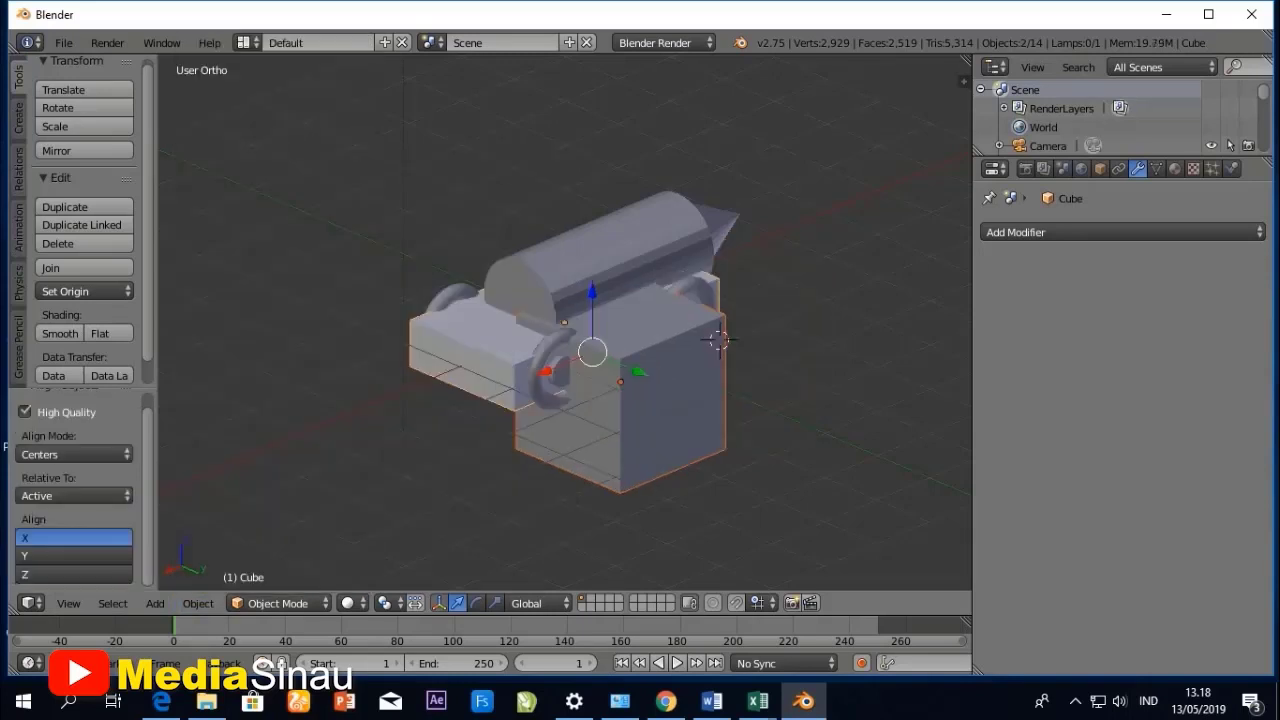
middle_click_drag(718, 341, 628, 294)
left_click(75, 555)
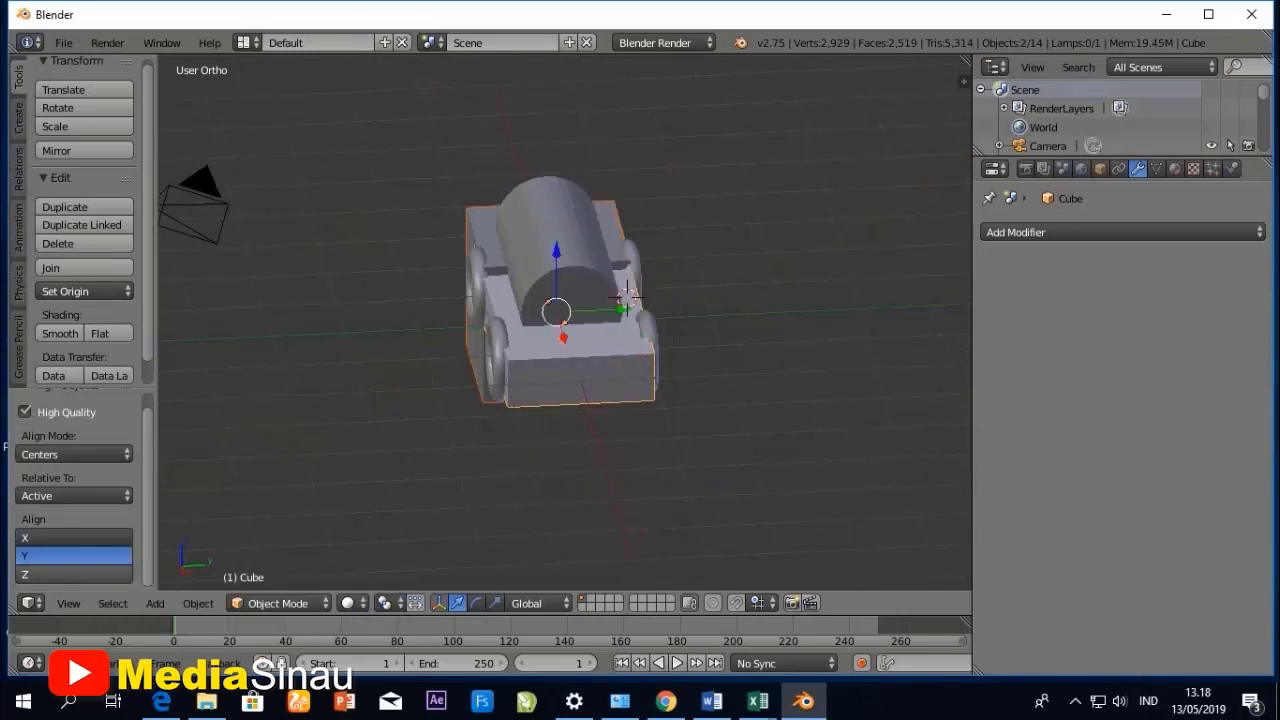
left_click(75, 574)
left_click(75, 555)
- Select only the new cube and raise it about 1.243 units along the Z axis
middle_click_drag(626, 298, 722, 368)
right_click(722, 368)
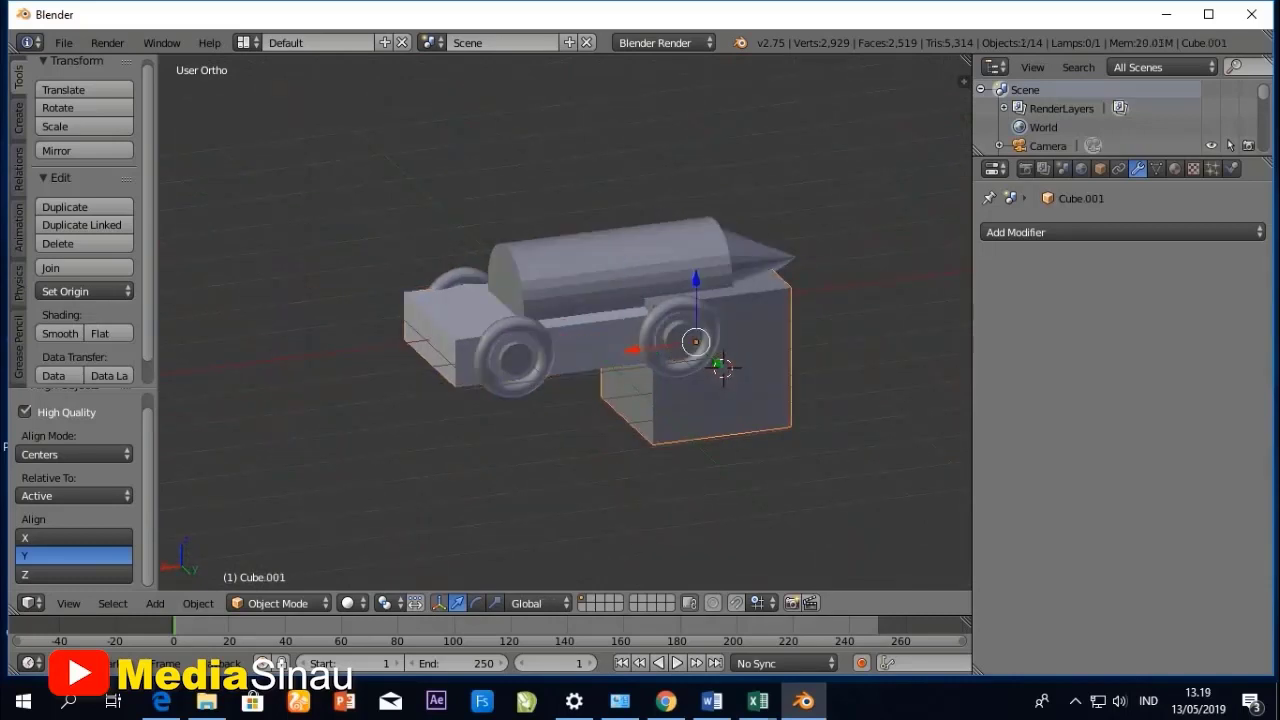
key("g")
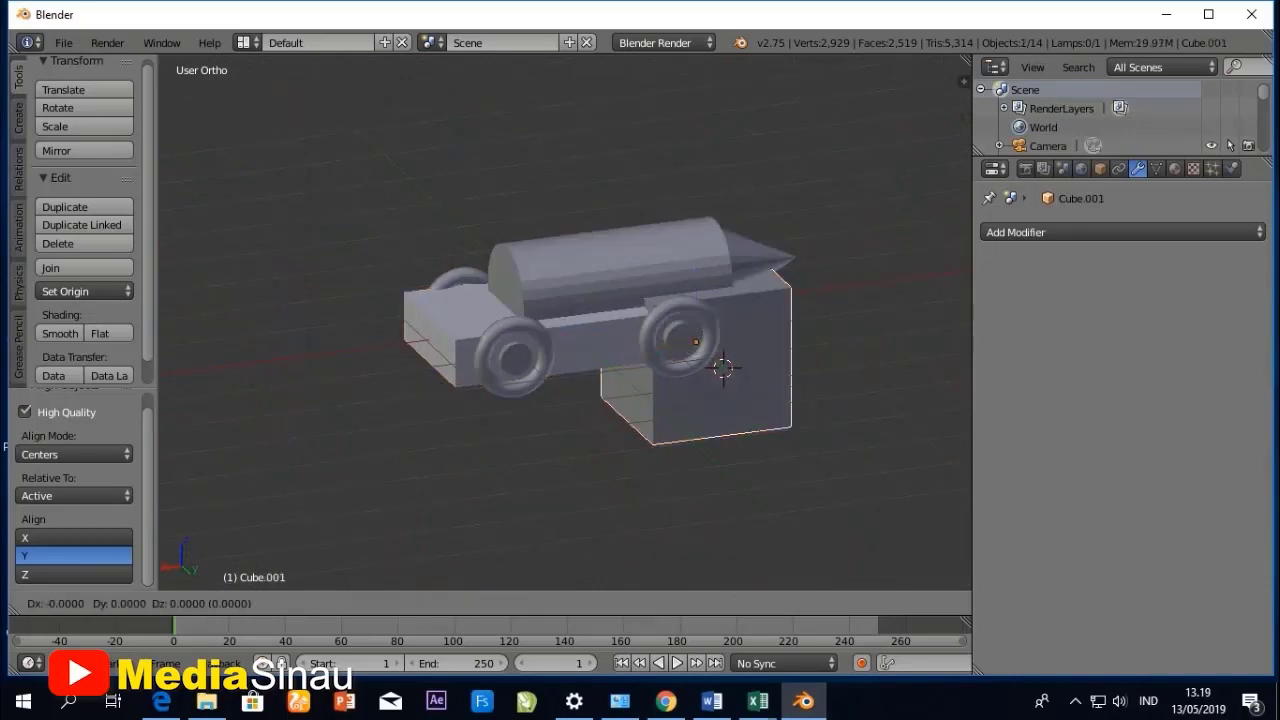
key("z")
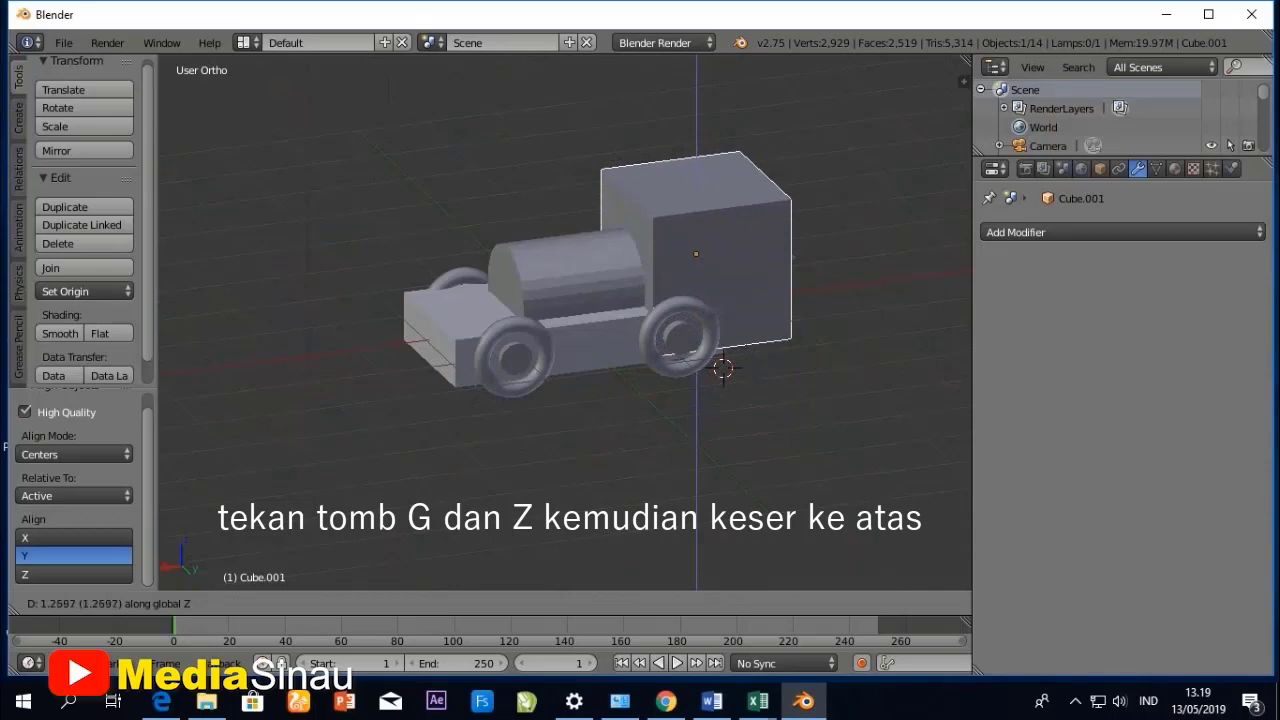
key("Return")
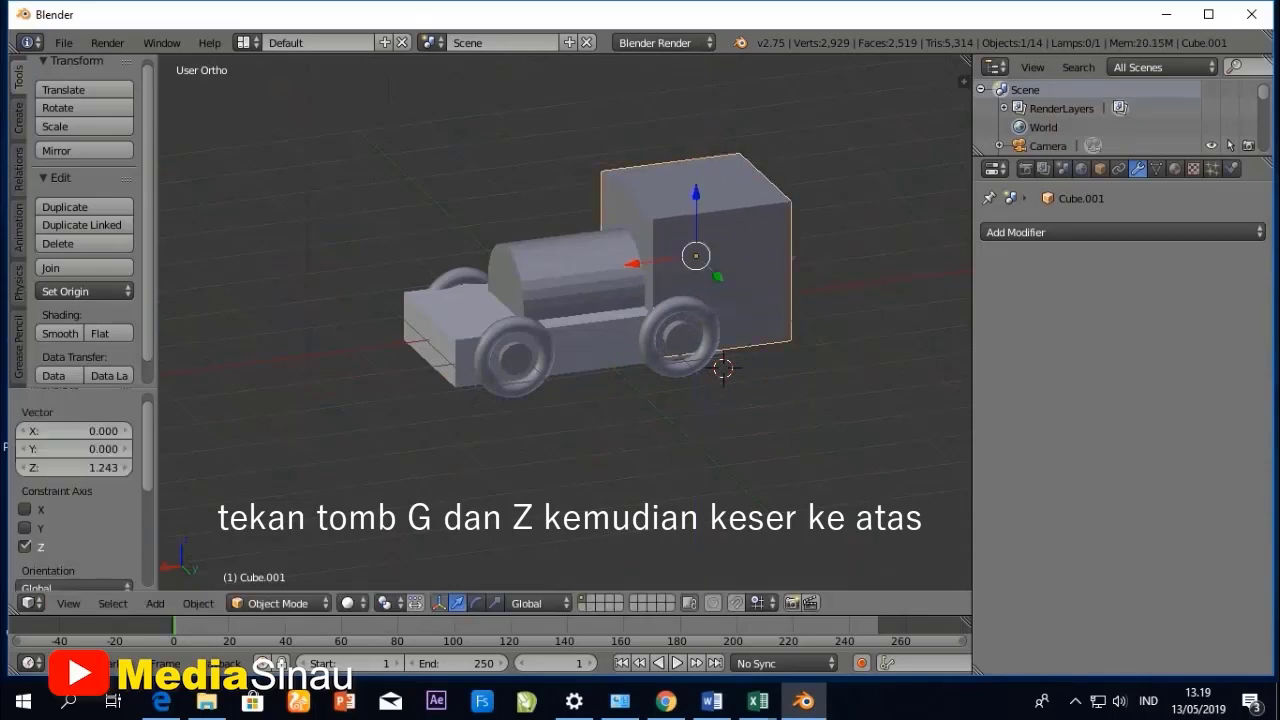
- Move the body cube about 2.948 units along the X axis to the chassis end opposite the cone
key("g")
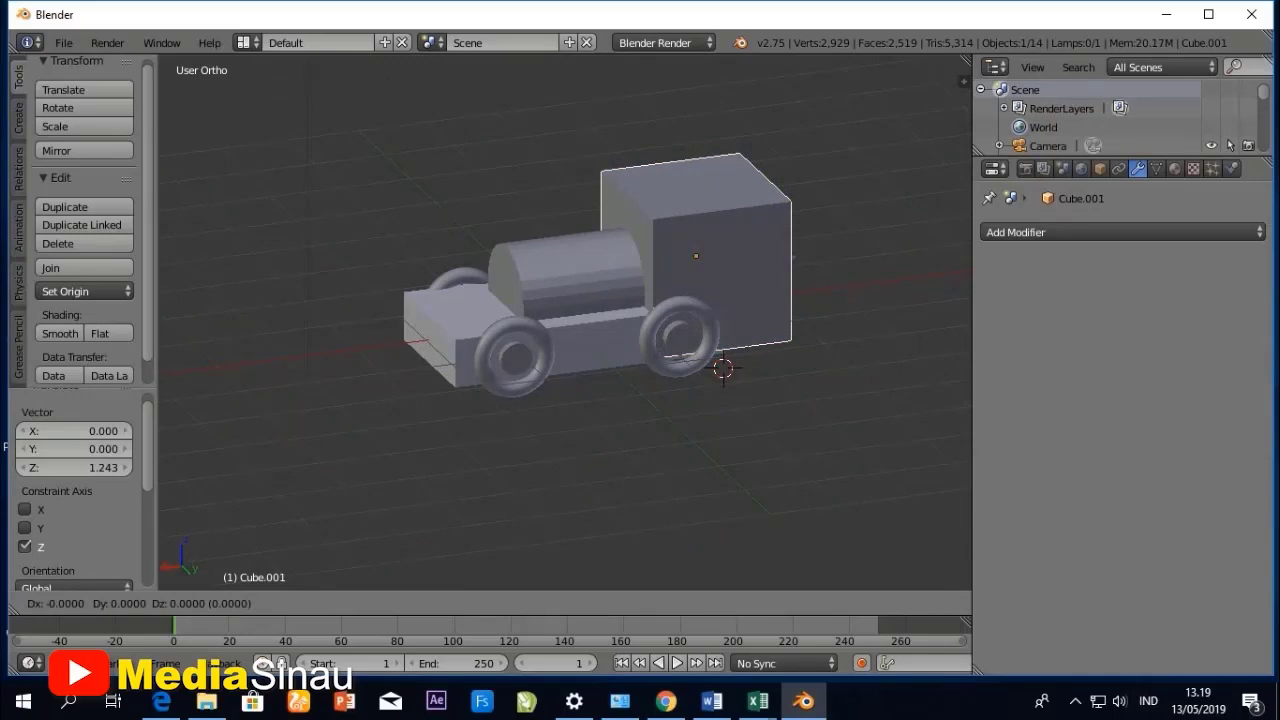
key("x")
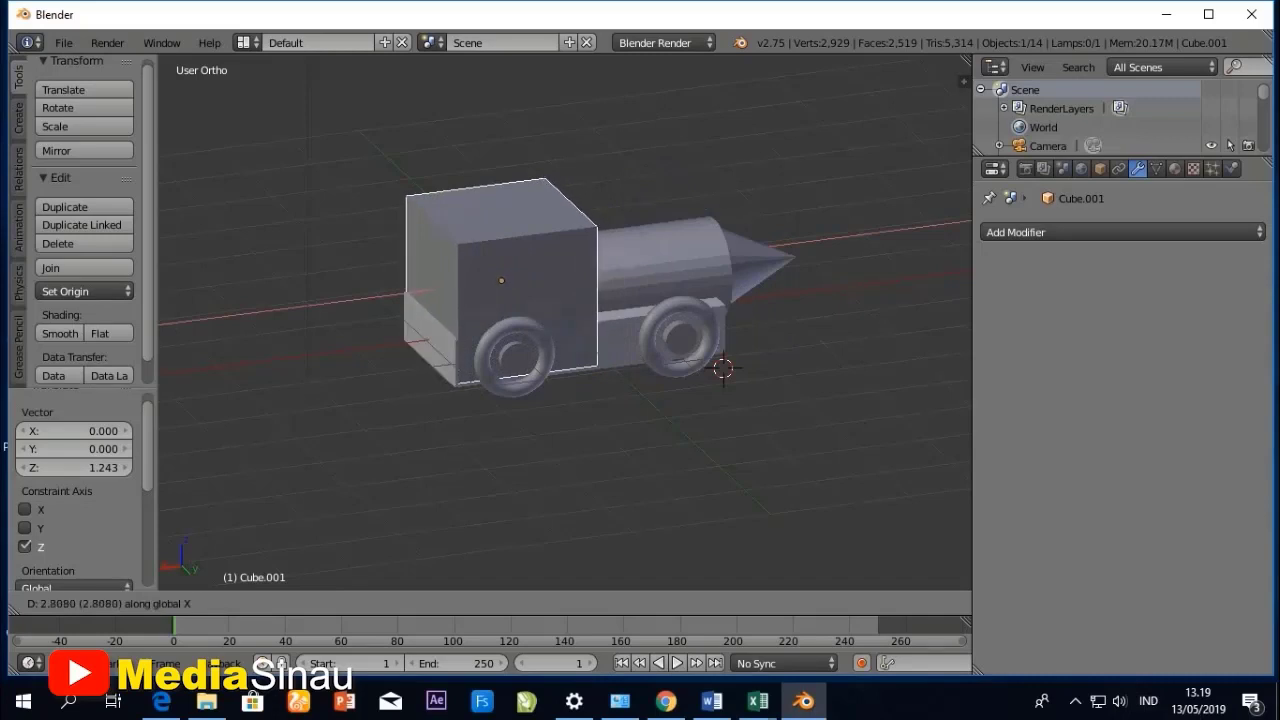
key("Return")
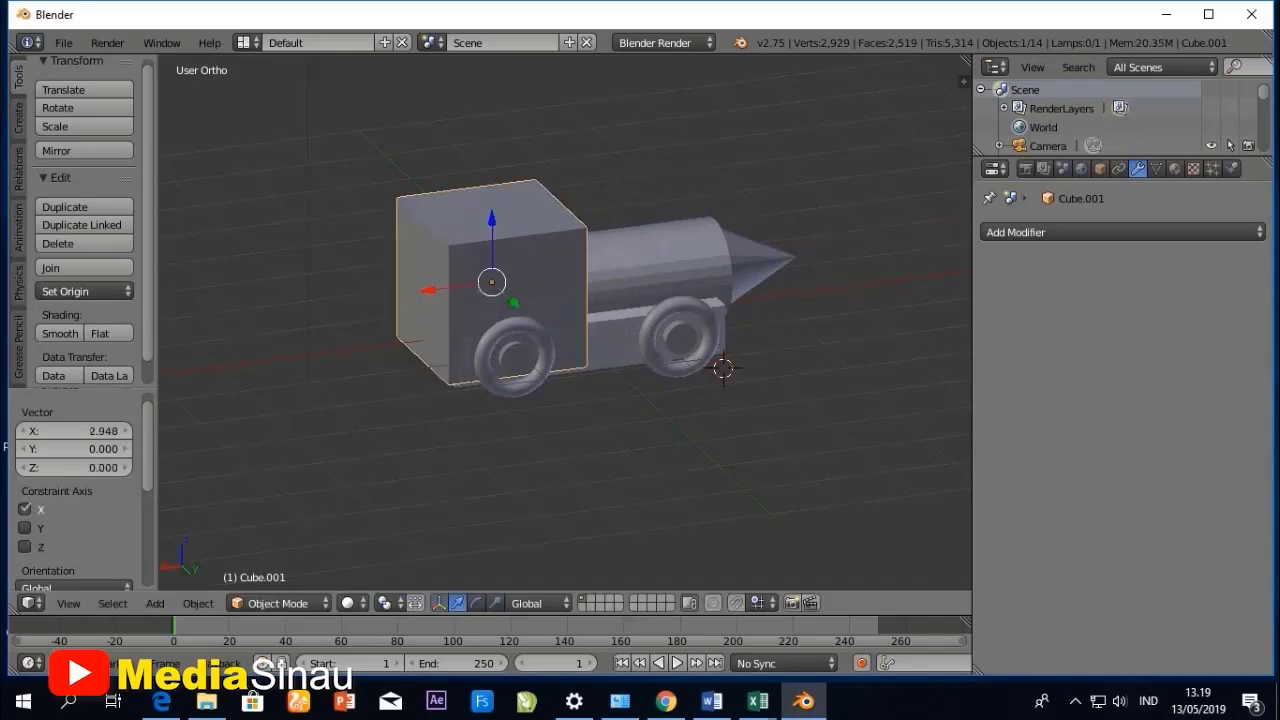
- Scale the body cube uniformly to about 0.83 so it fits within the chassis width
middle_click_drag(540, 270, 660, 330)
middle_click_drag(686, 279, 715, 314)
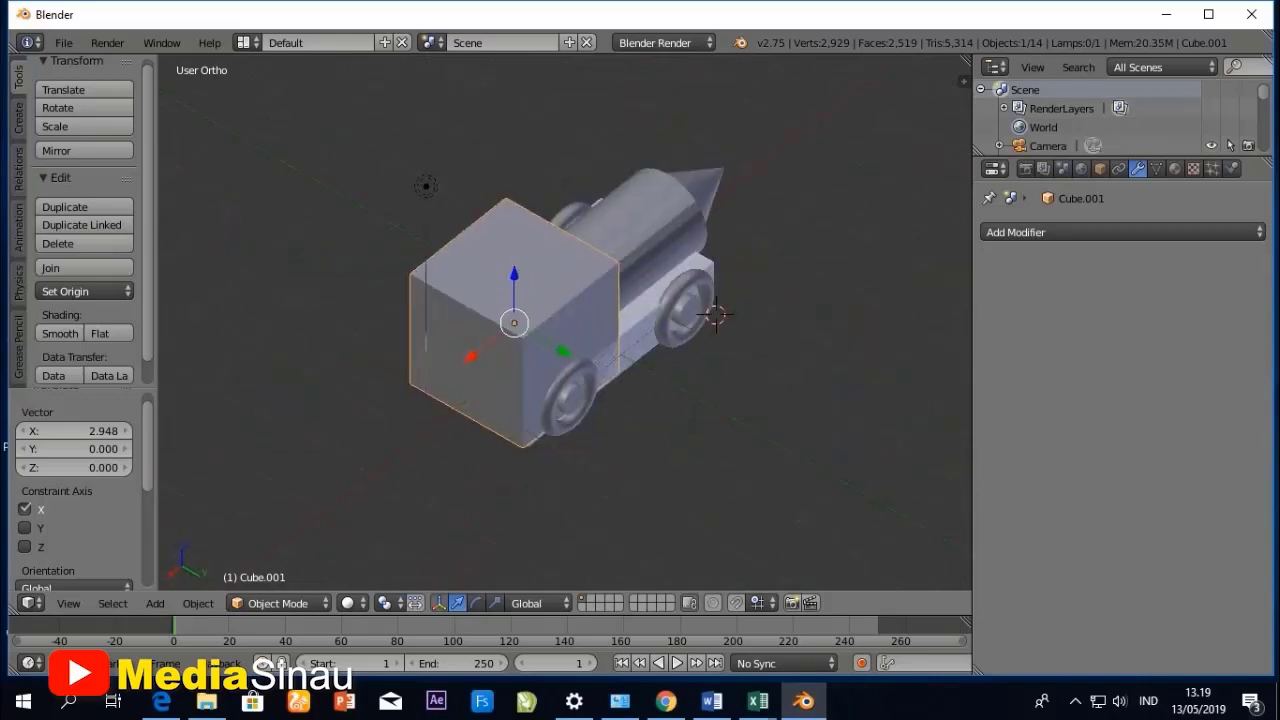
key("s")
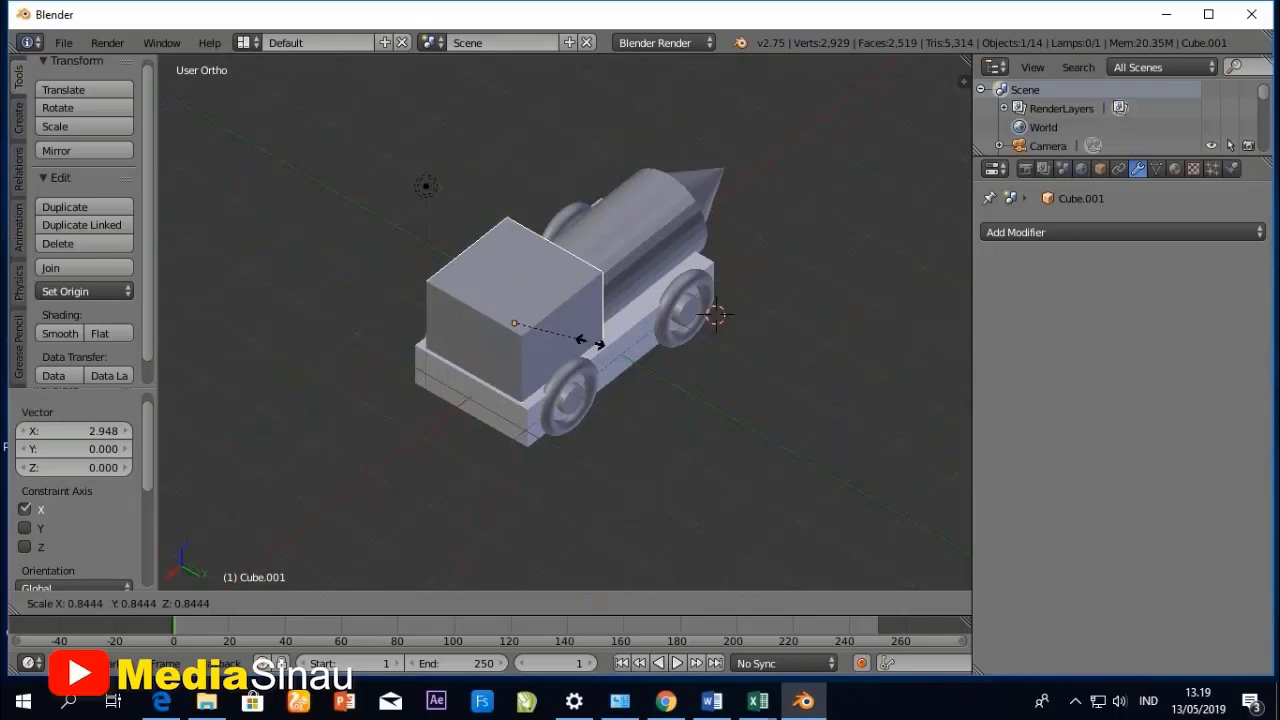
left_click(587, 340)
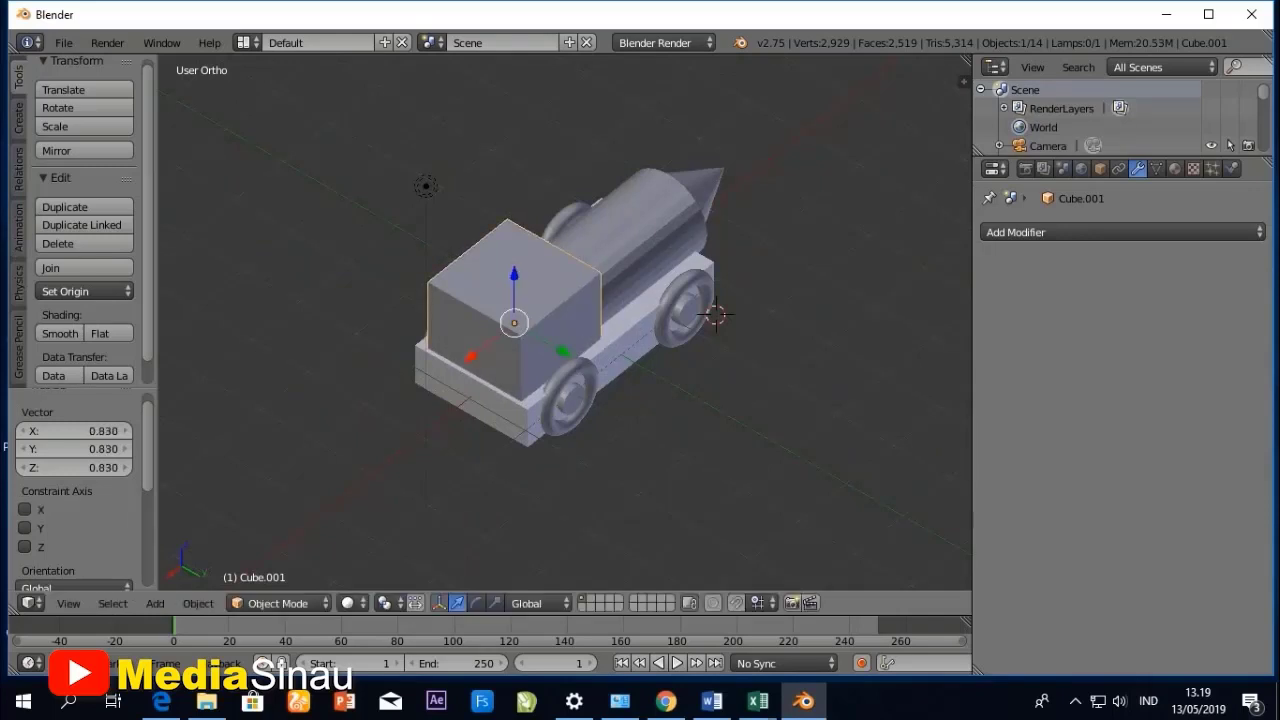
- Shift the scaled body cube about 0.017 units along the X axis to fine-tune its place on the chassis
middle_click_drag(600, 330, 545, 303)
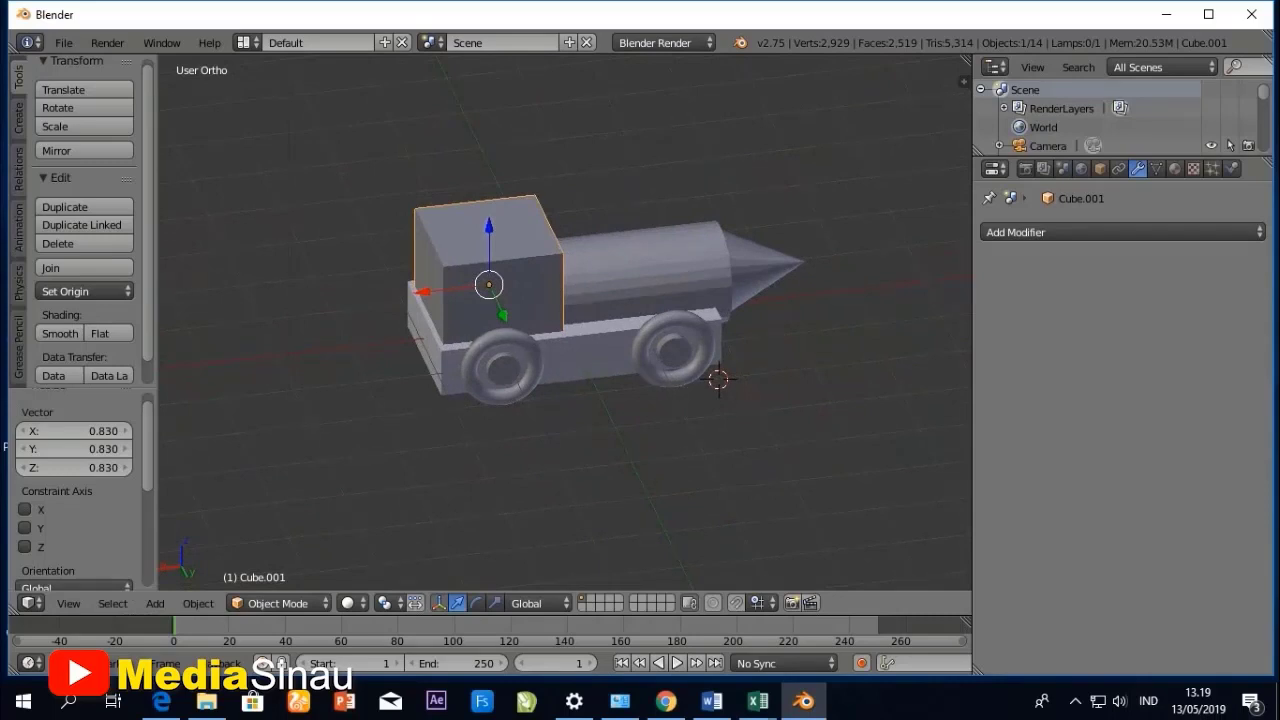
key("g")
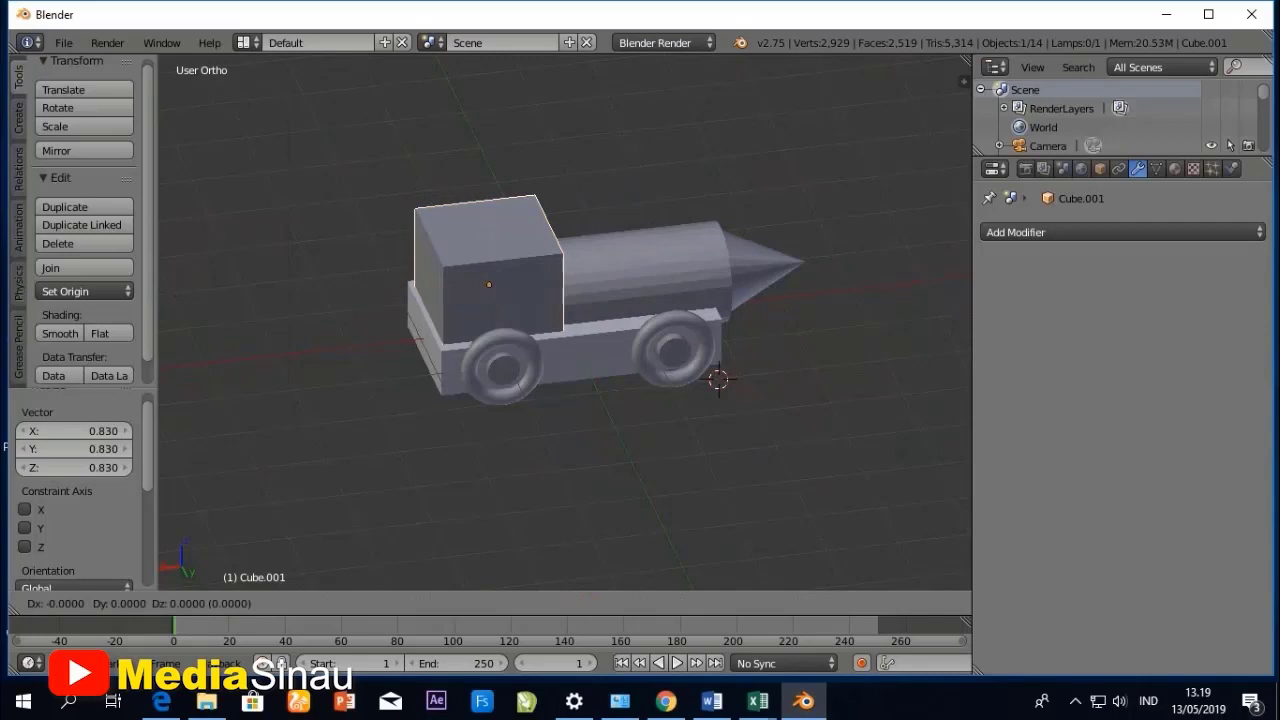
key("x")
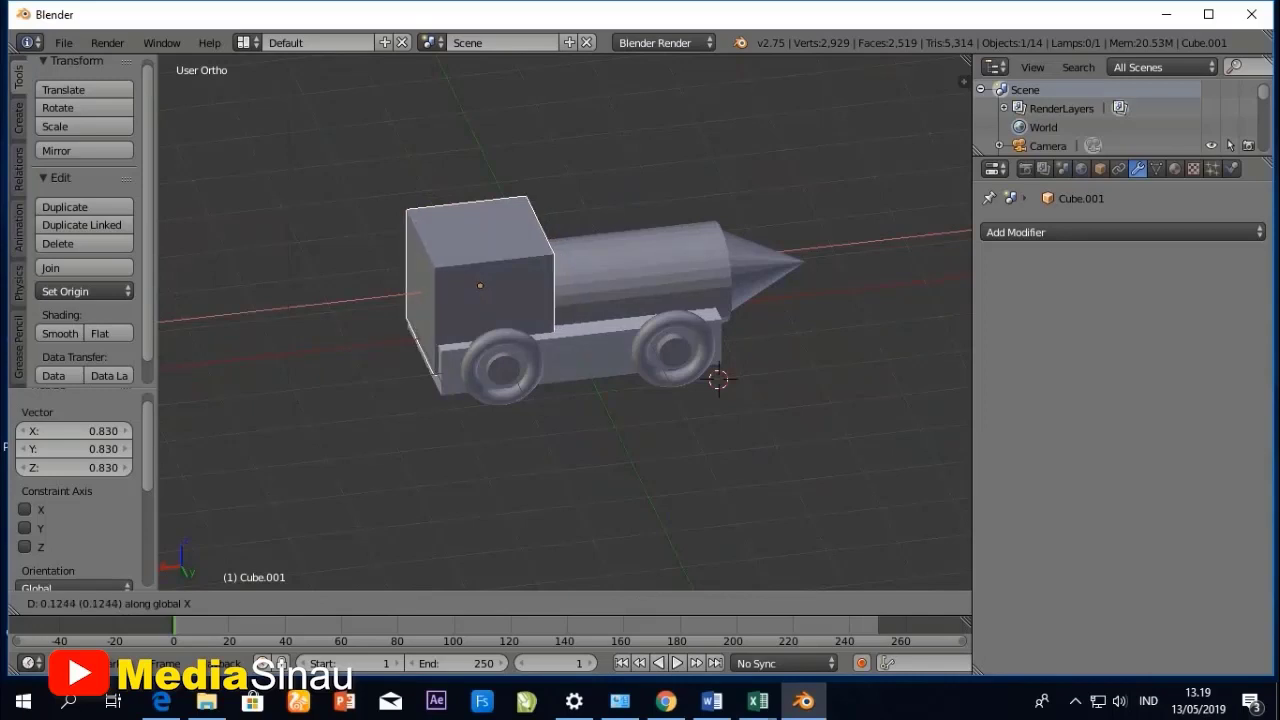
key("Return")
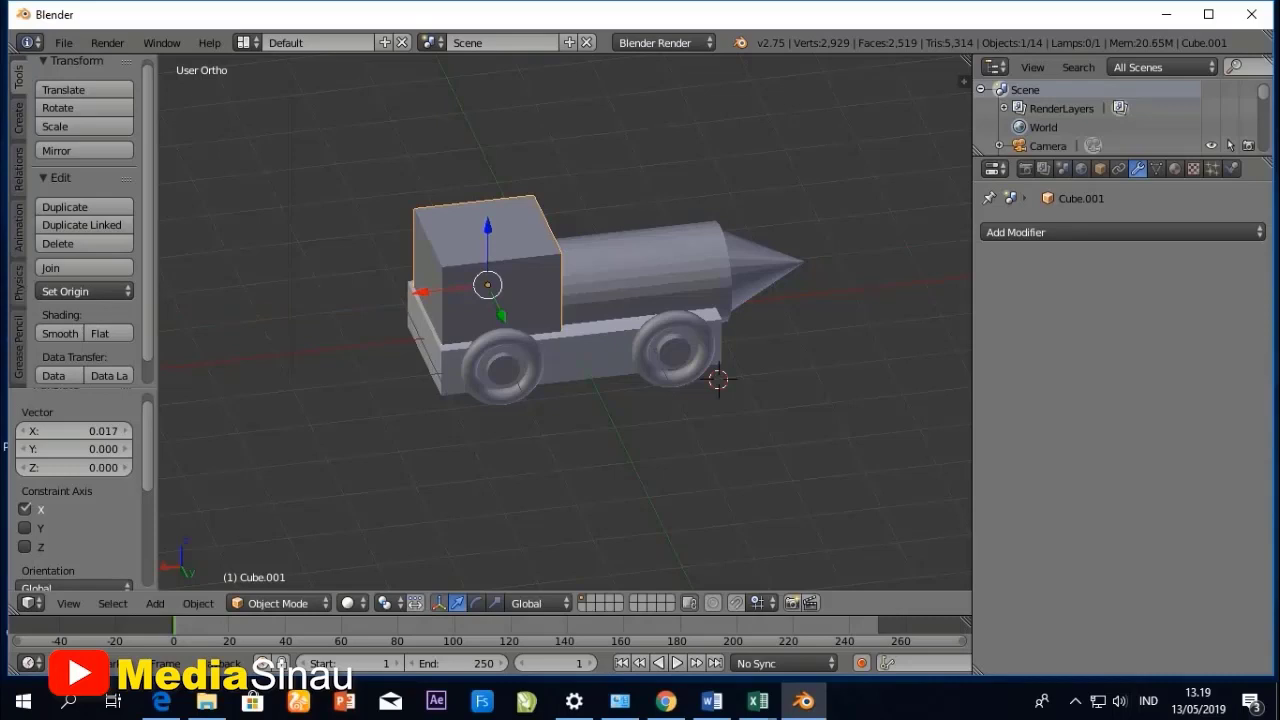
- Add a cube mesh with radius 1 at the 3D cursor and scale it uniformly to about 0.548
middle_click_drag(600, 390, 472, 315)
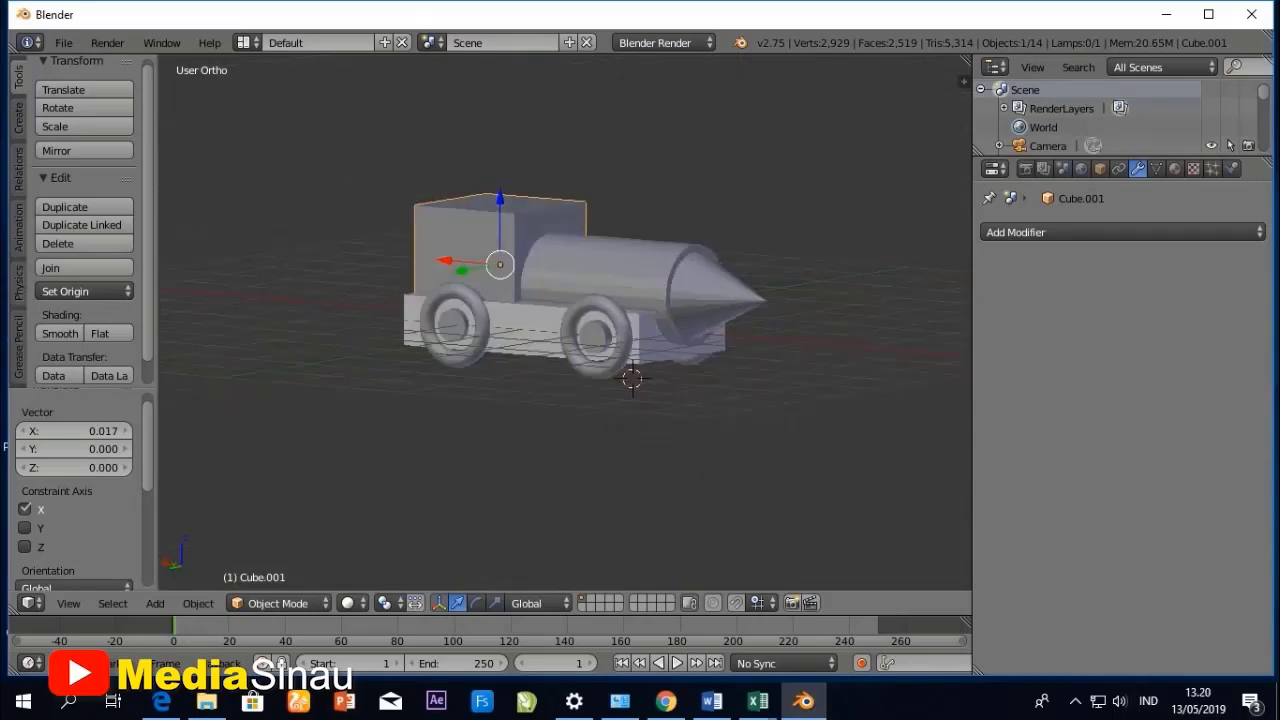
middle_click_drag(560, 330, 665, 318)
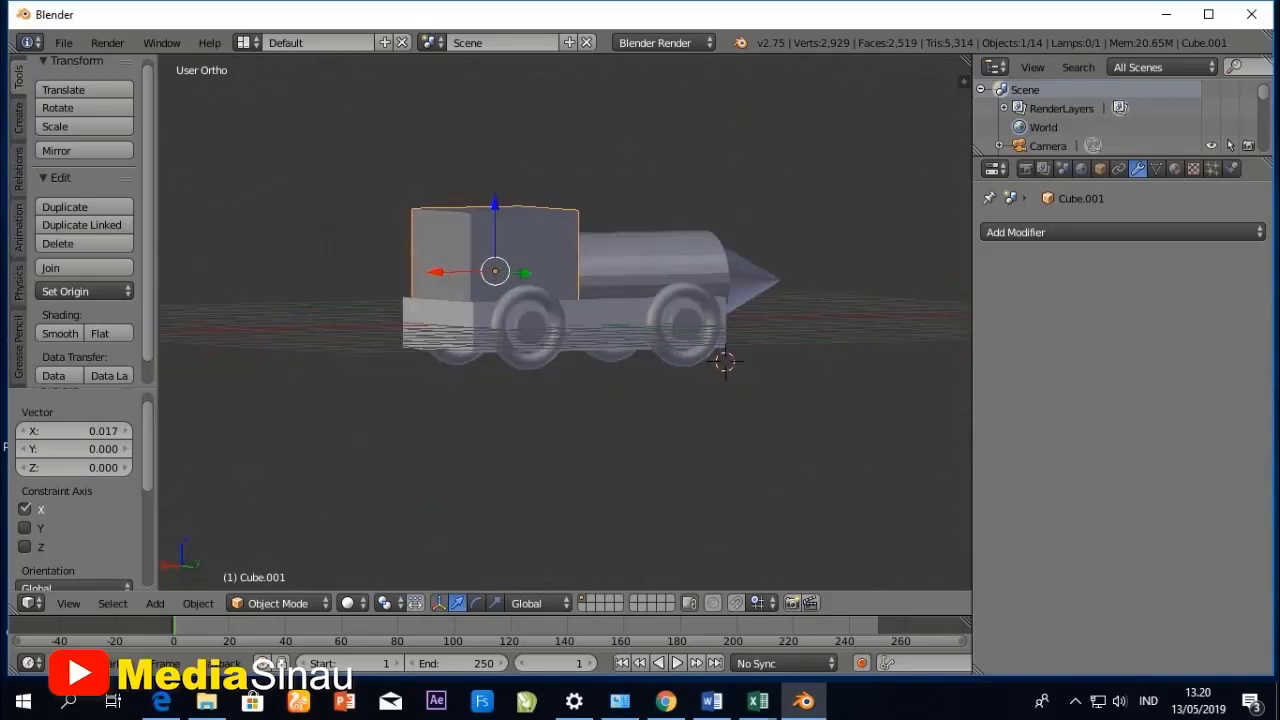
left_click(155, 603)
mouse_move(190, 581)
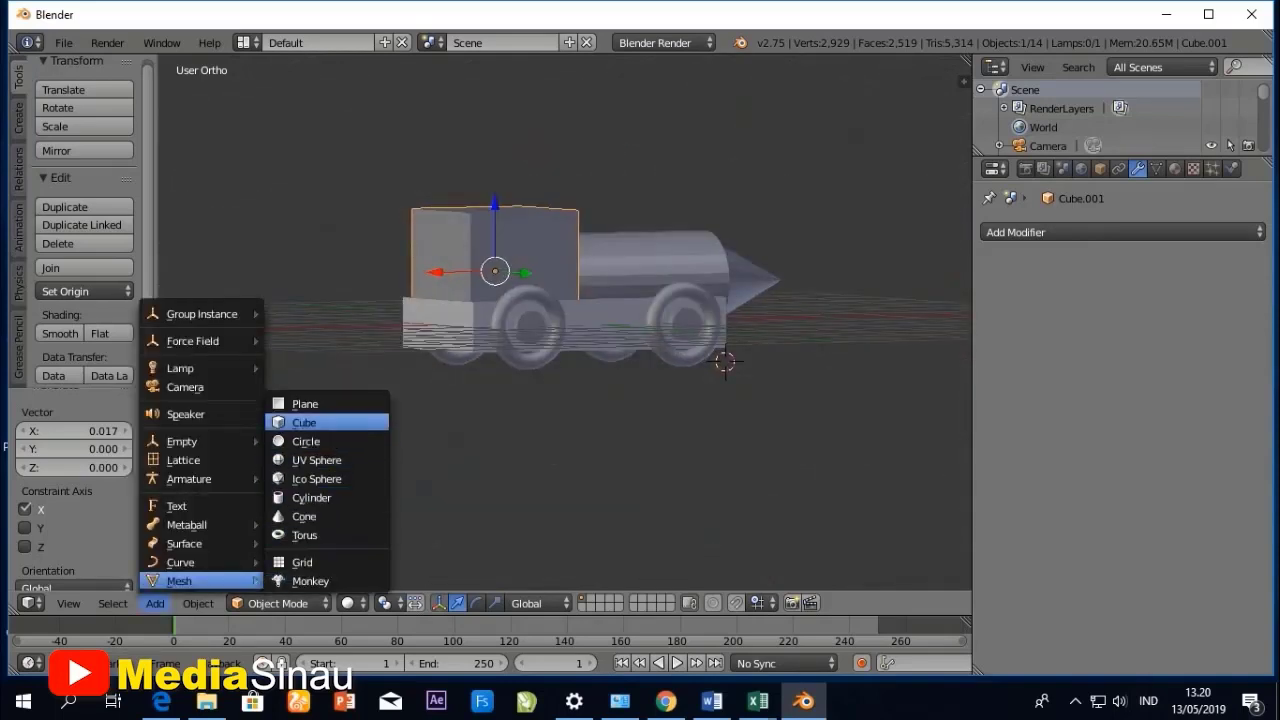
left_click(304, 423)
scroll(565, 325, "down", 2)
middle_click_drag(575, 330, 535, 350)
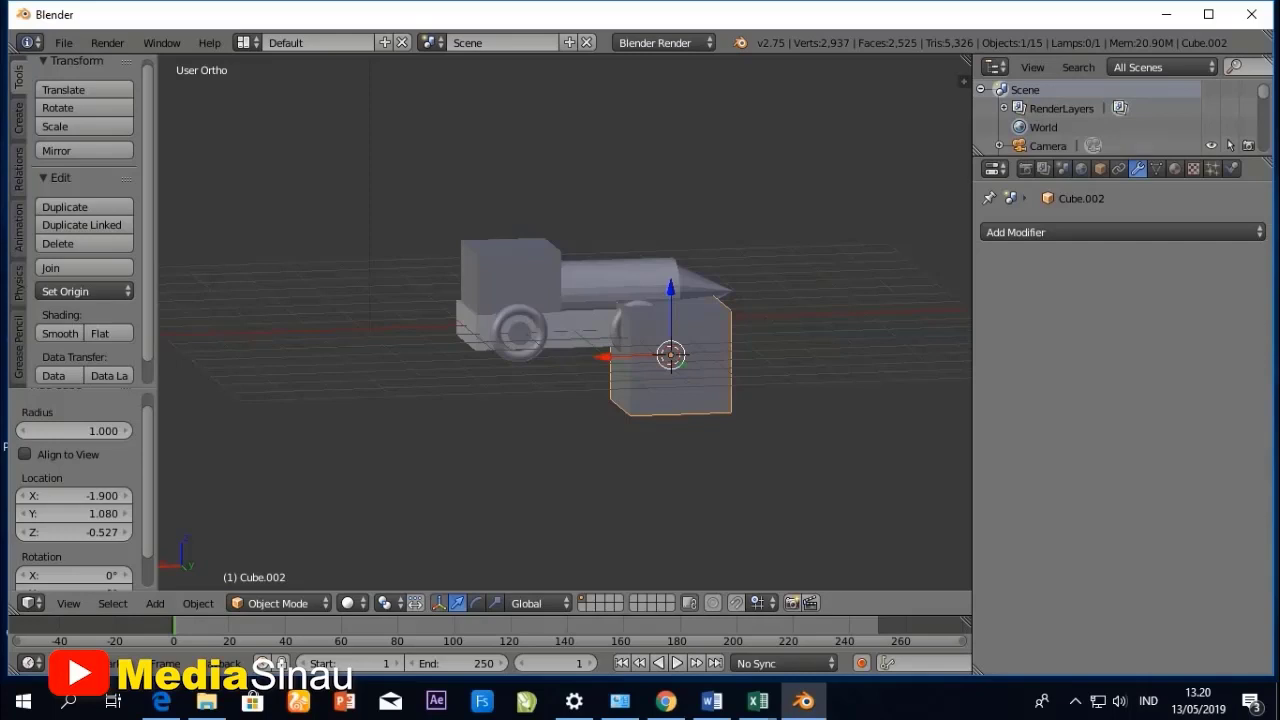
key("s")
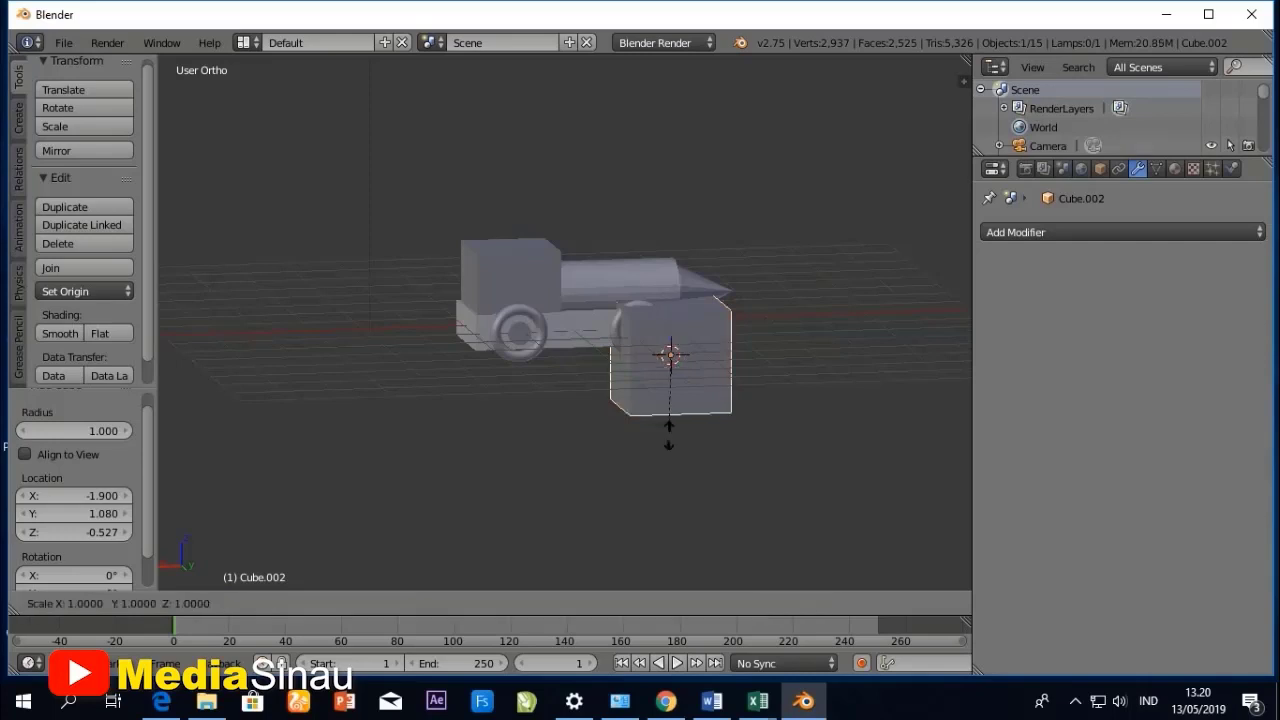
left_click(670, 402)
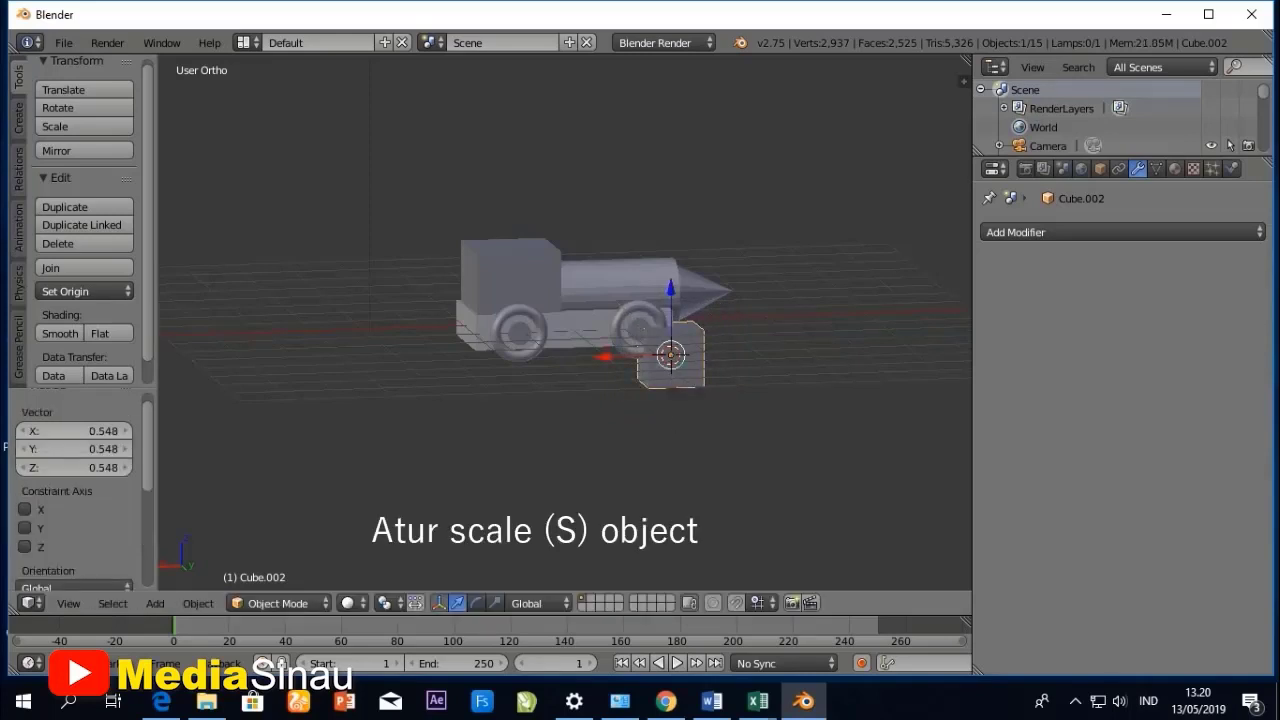
- In top view, scale the small cube to about 0.142 along X and -0.189 along Y to form a thin post
middle_click_drag(670, 402, 645, 490)
left_click(68, 603)
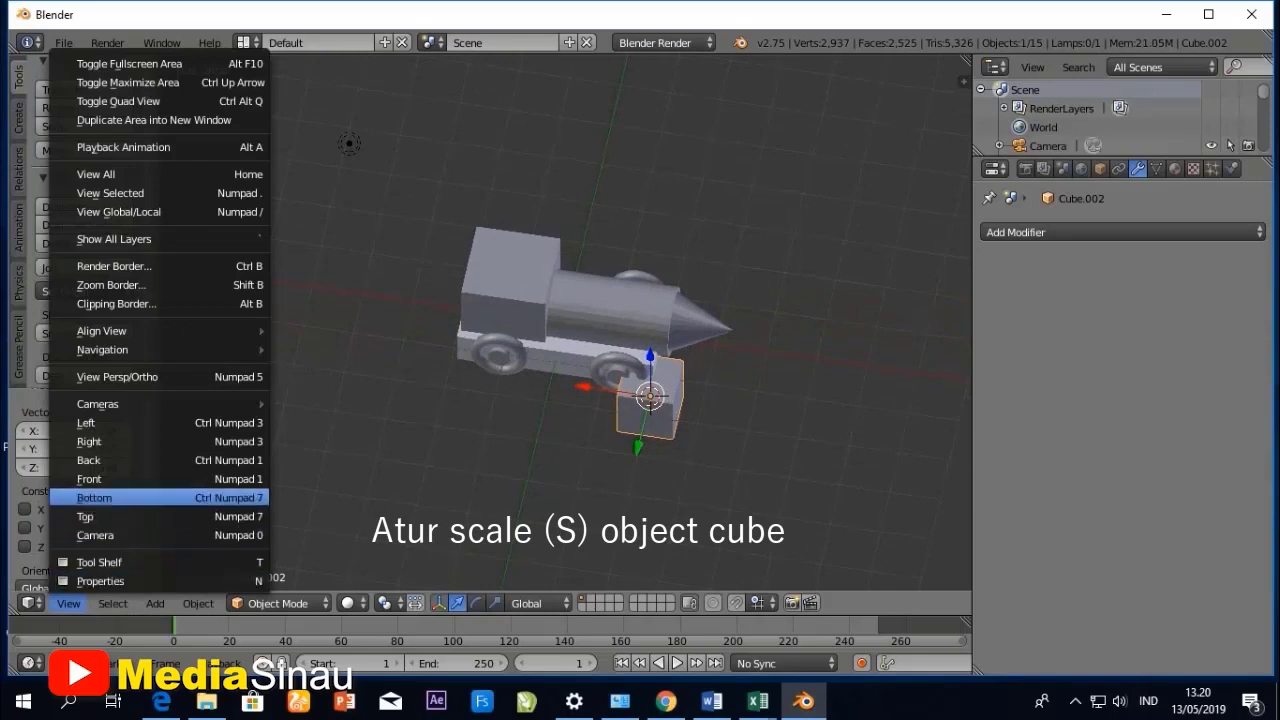
left_click(90, 516)
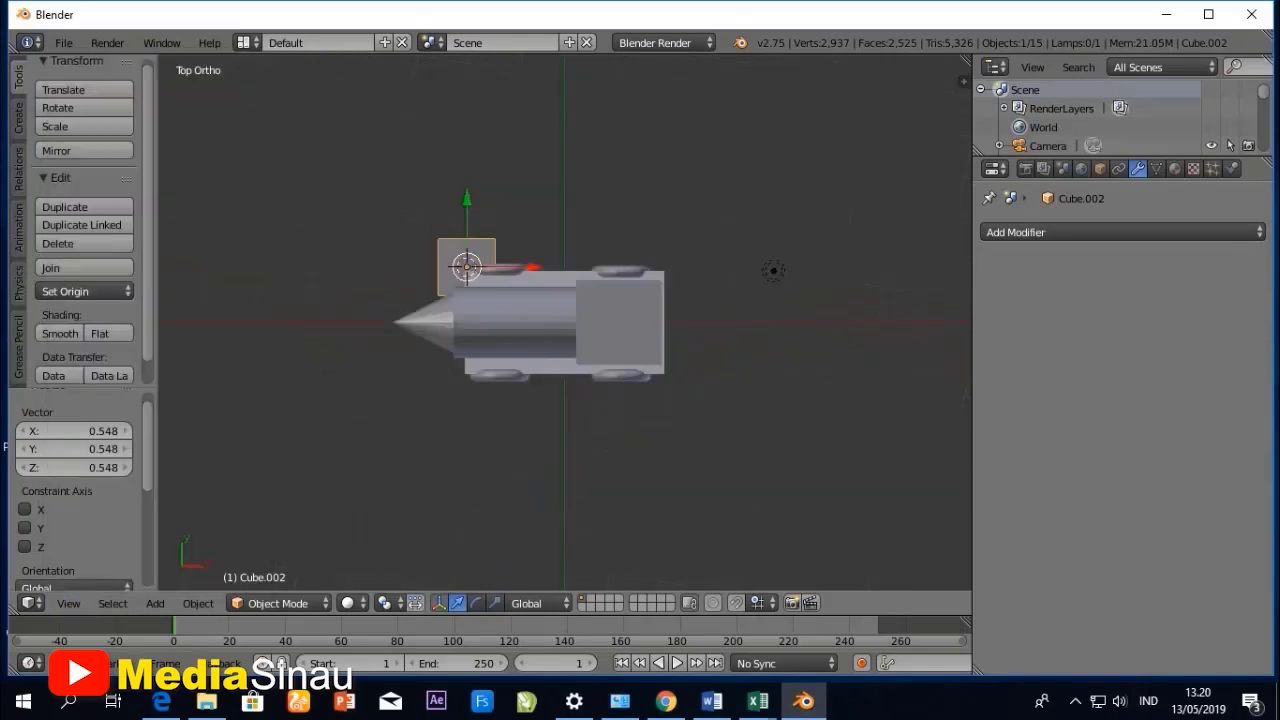
scroll(565, 320, "up", 3)
scroll(565, 320, "up", 2)
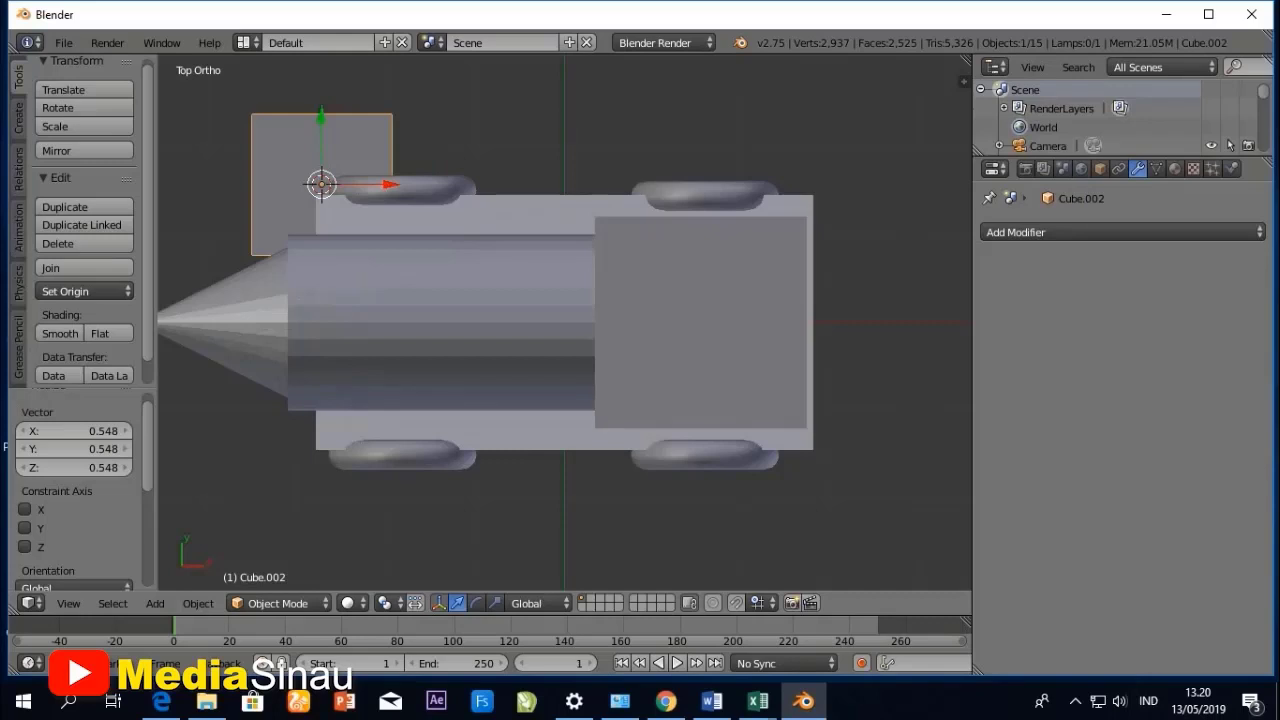
key("s")
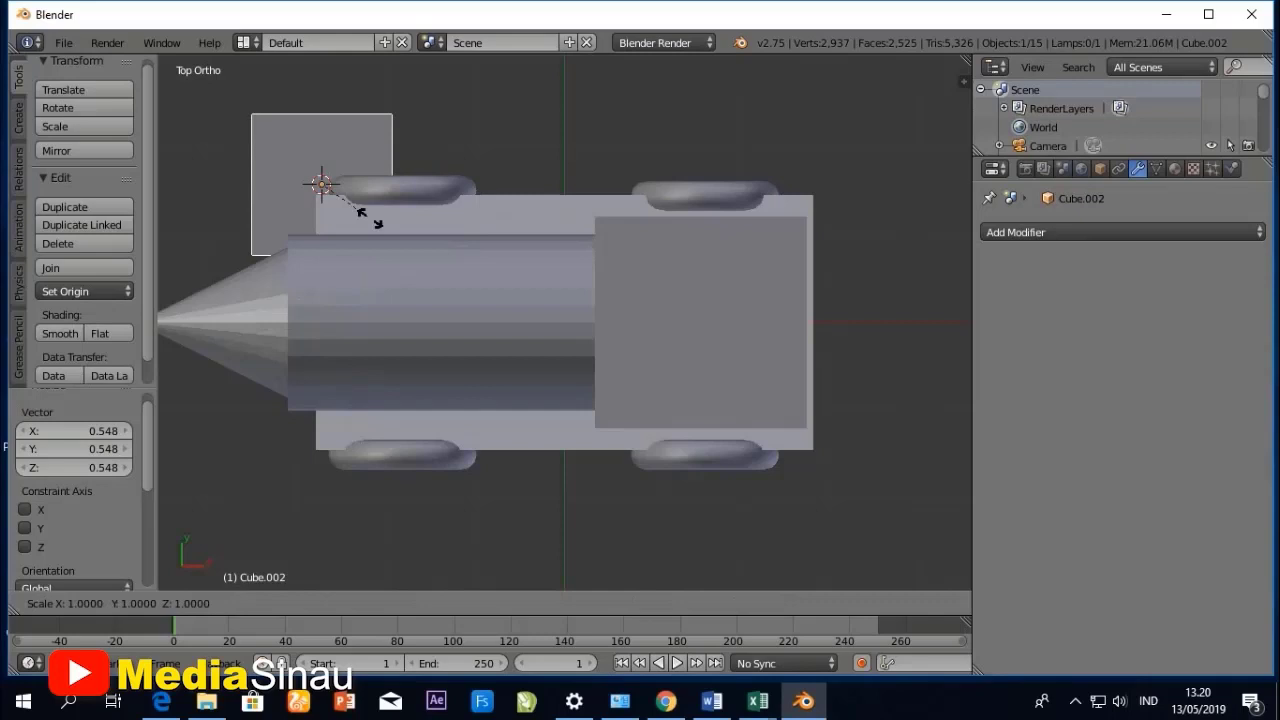
key("x")
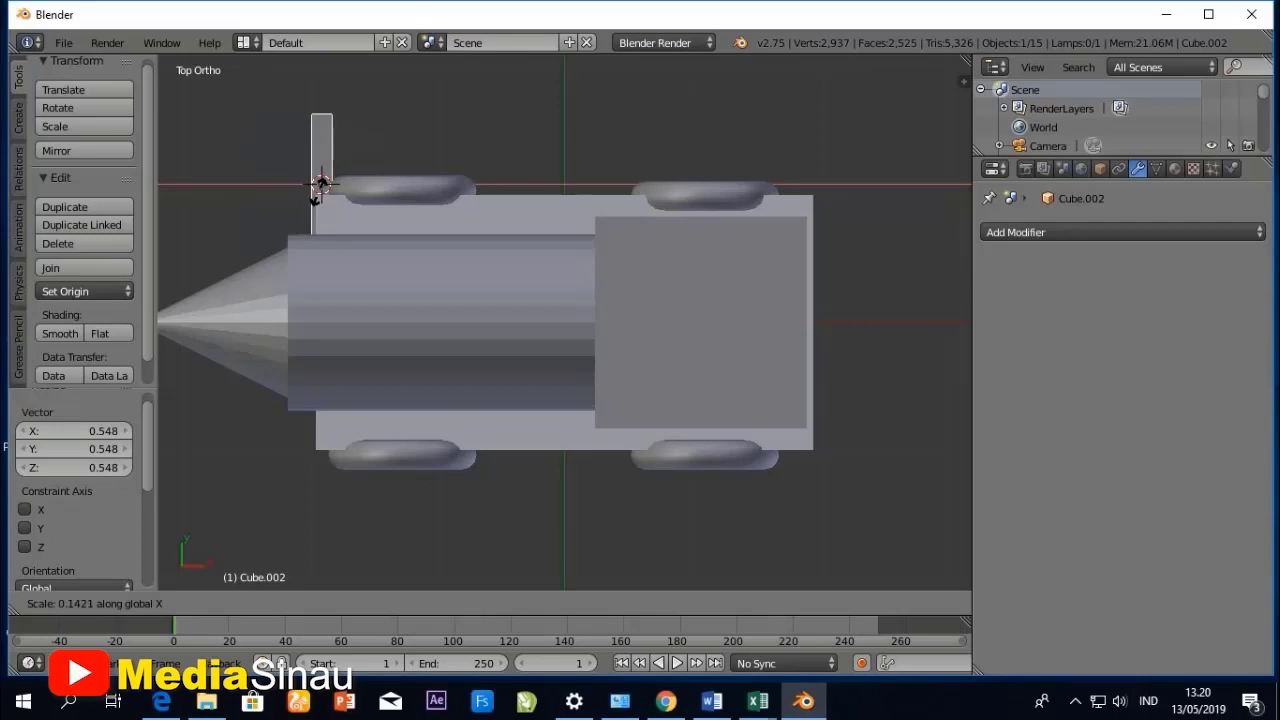
left_click(314, 196)
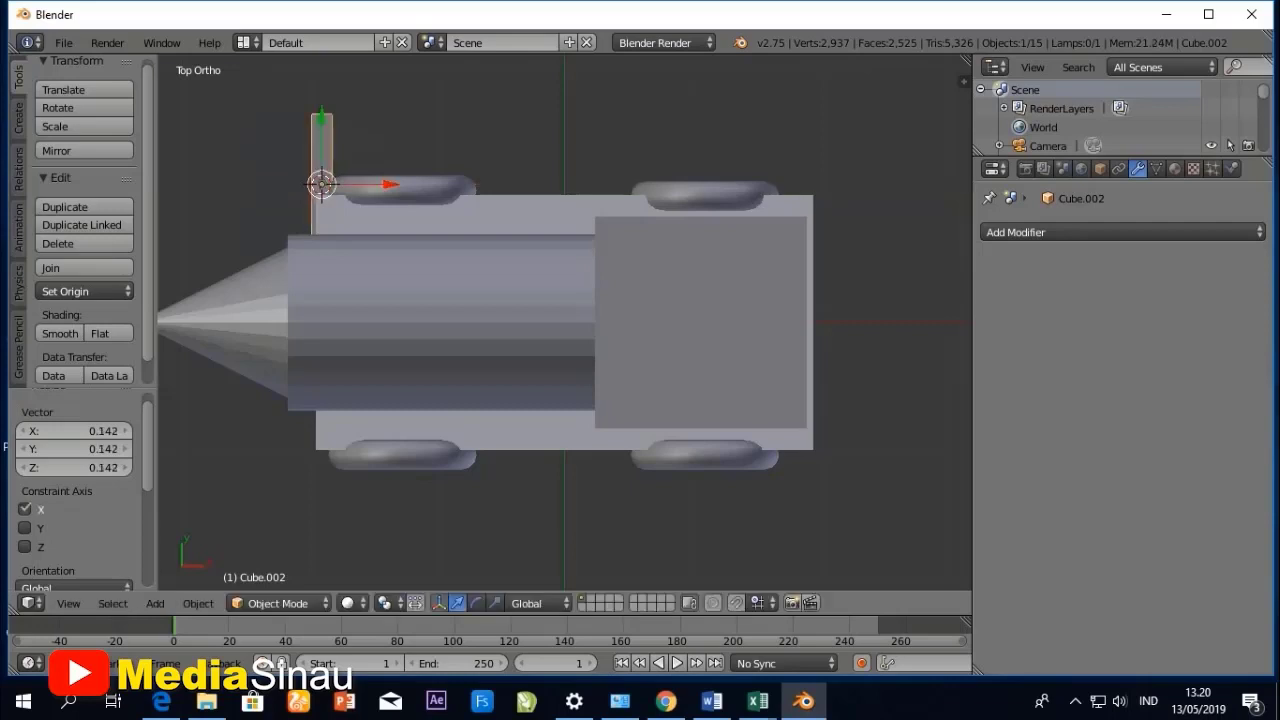
key("s")
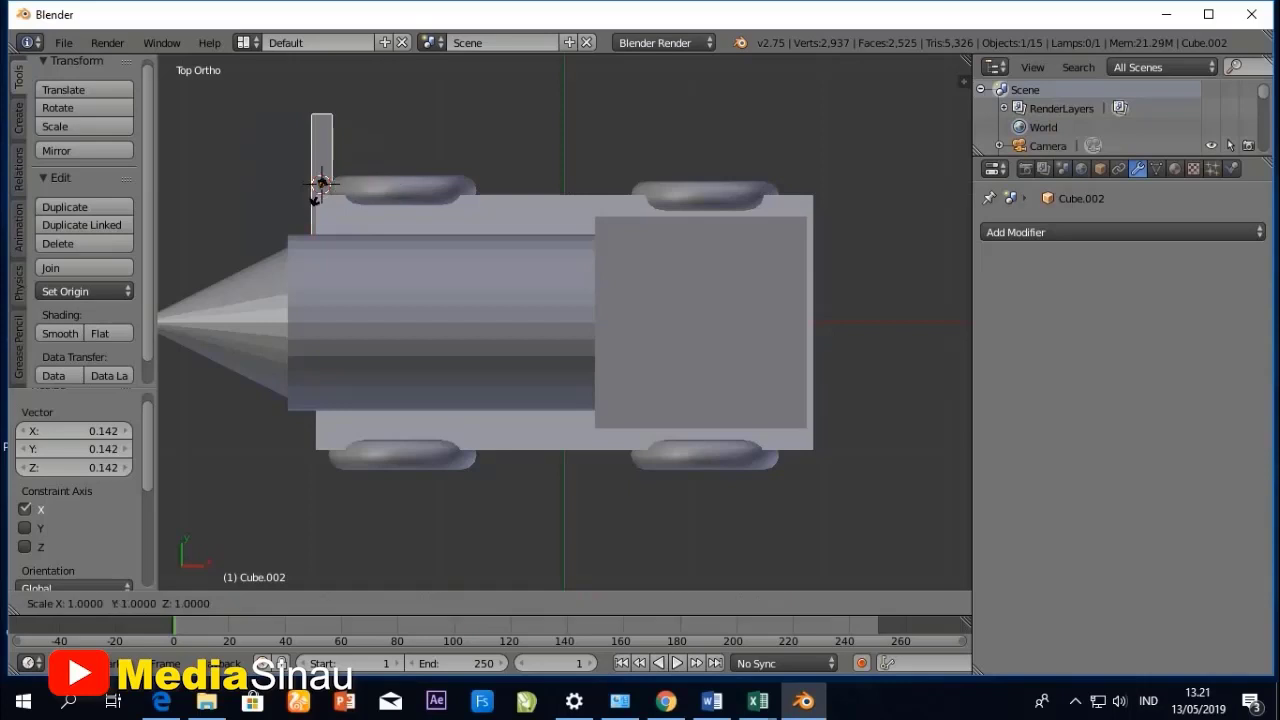
key("y")
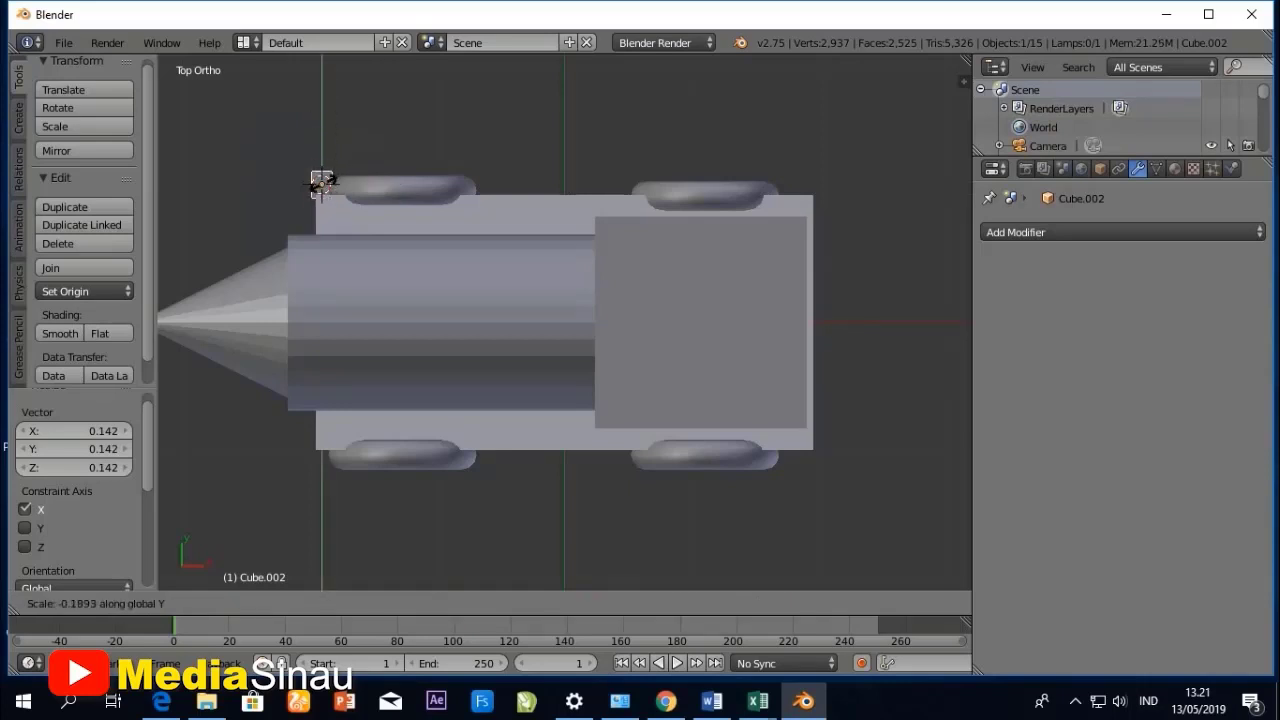
left_click(320, 183)
- Move the thin post about 2.505 units along the X axis and raise it about 2.894 units along the Z axis
middle_click_drag(400, 330, 800, 122)
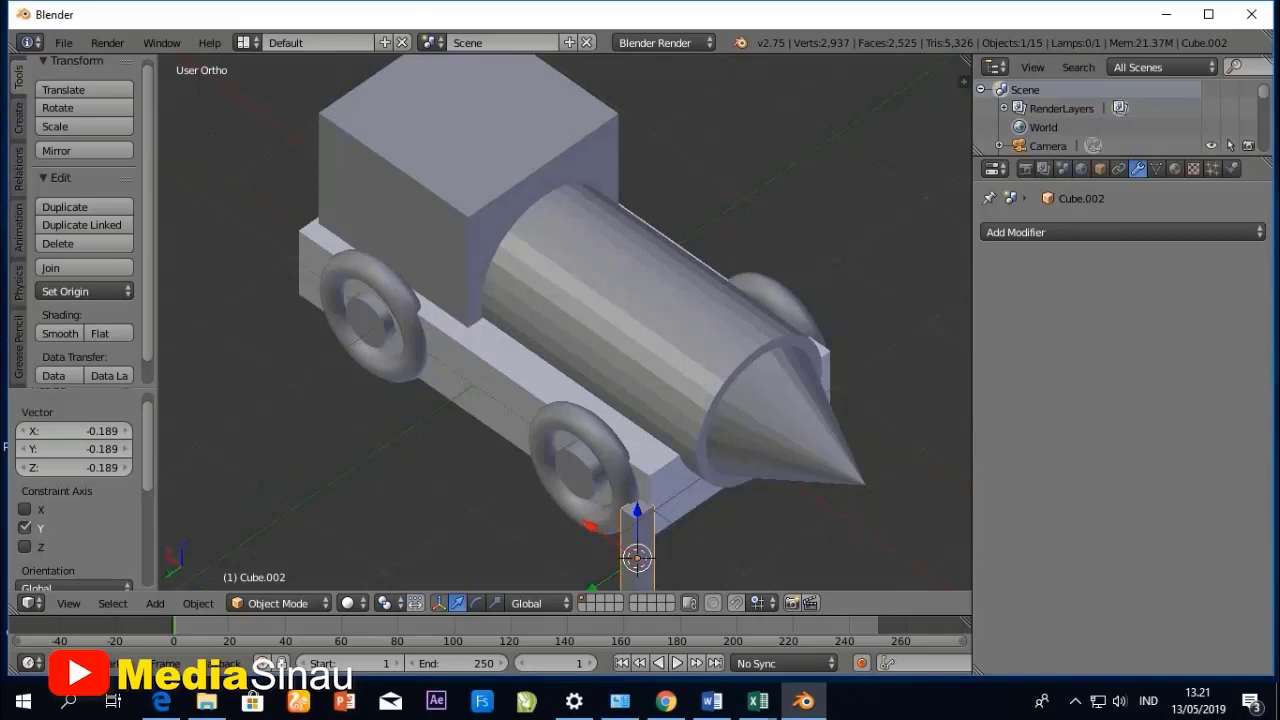
scroll(566, 322, "down", 1)
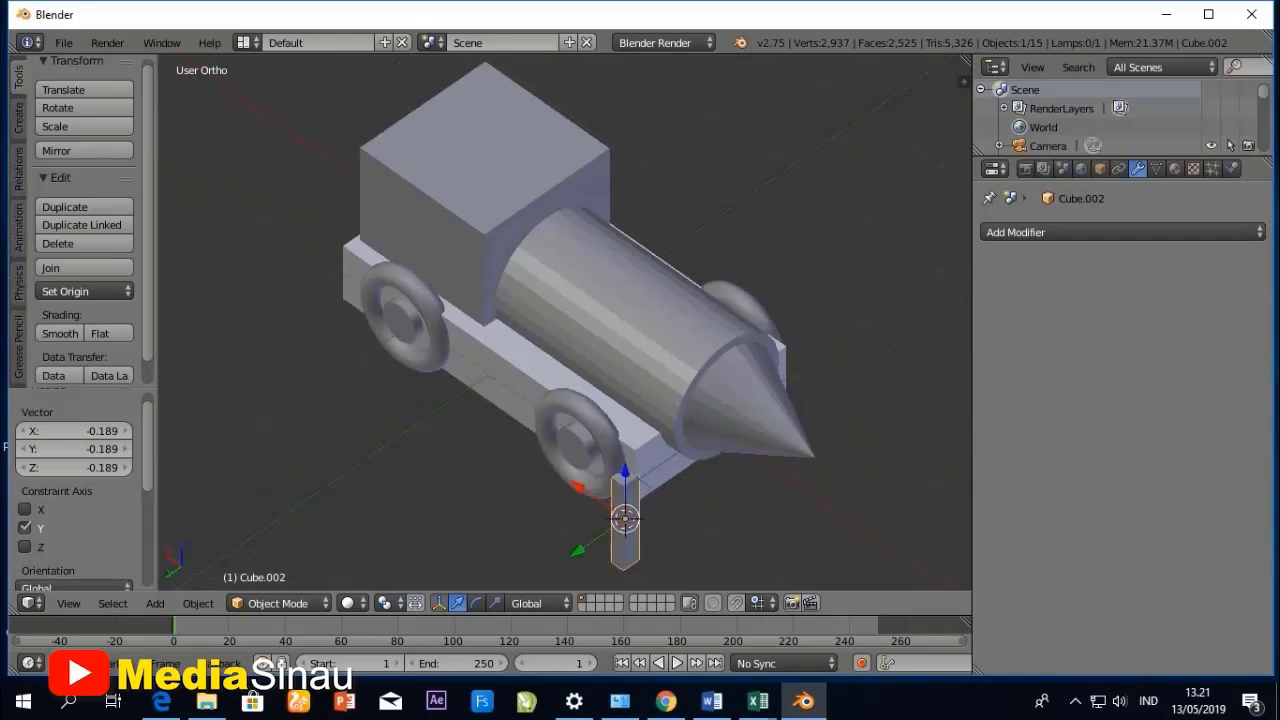
key("g")
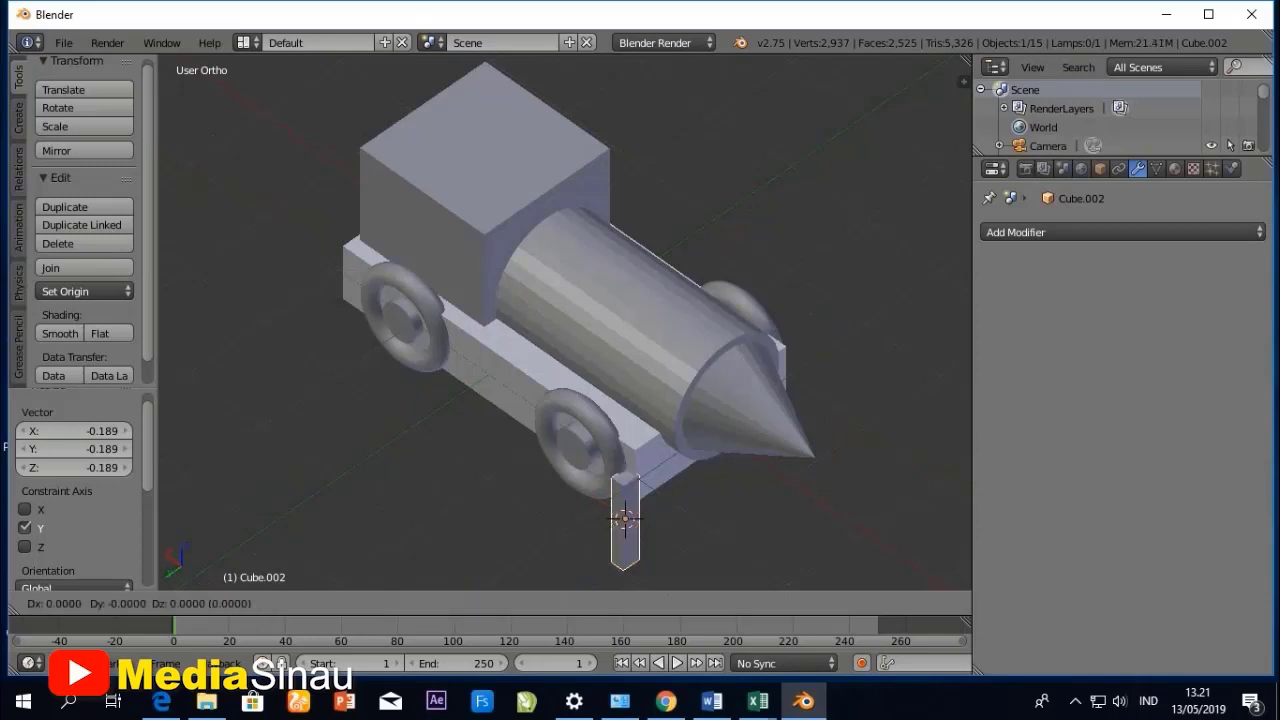
key("x")
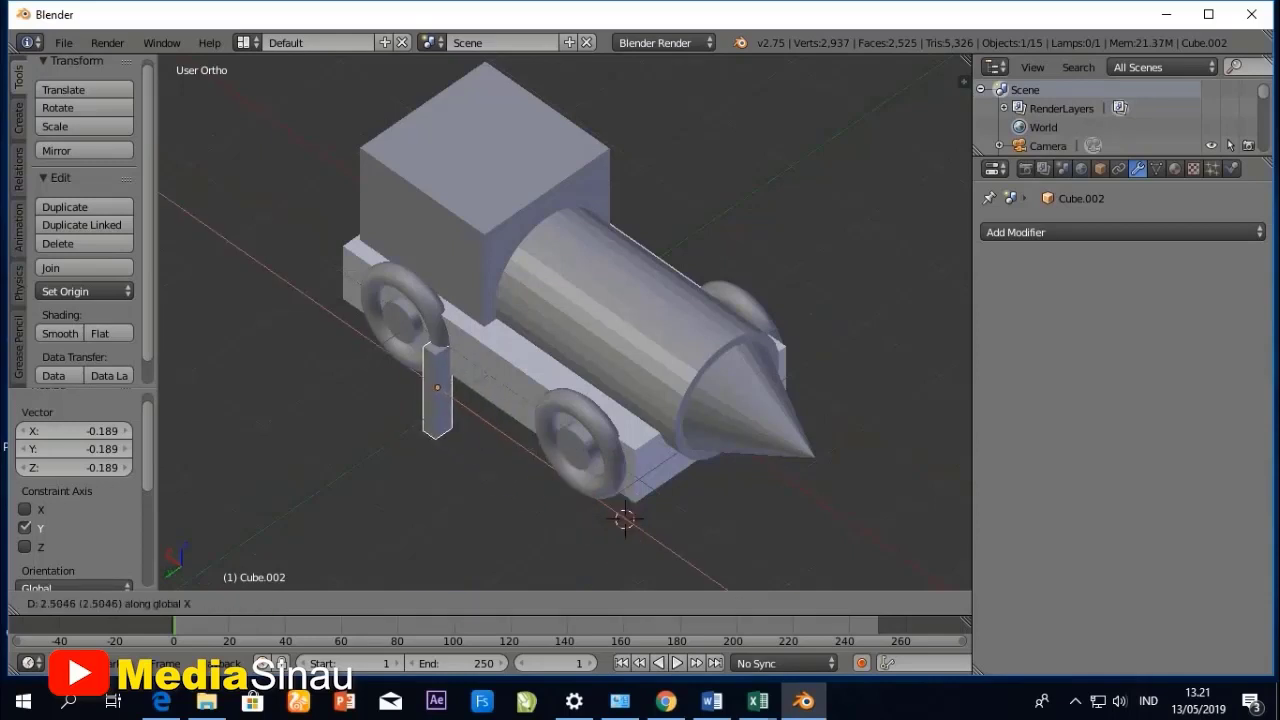
key("Return")
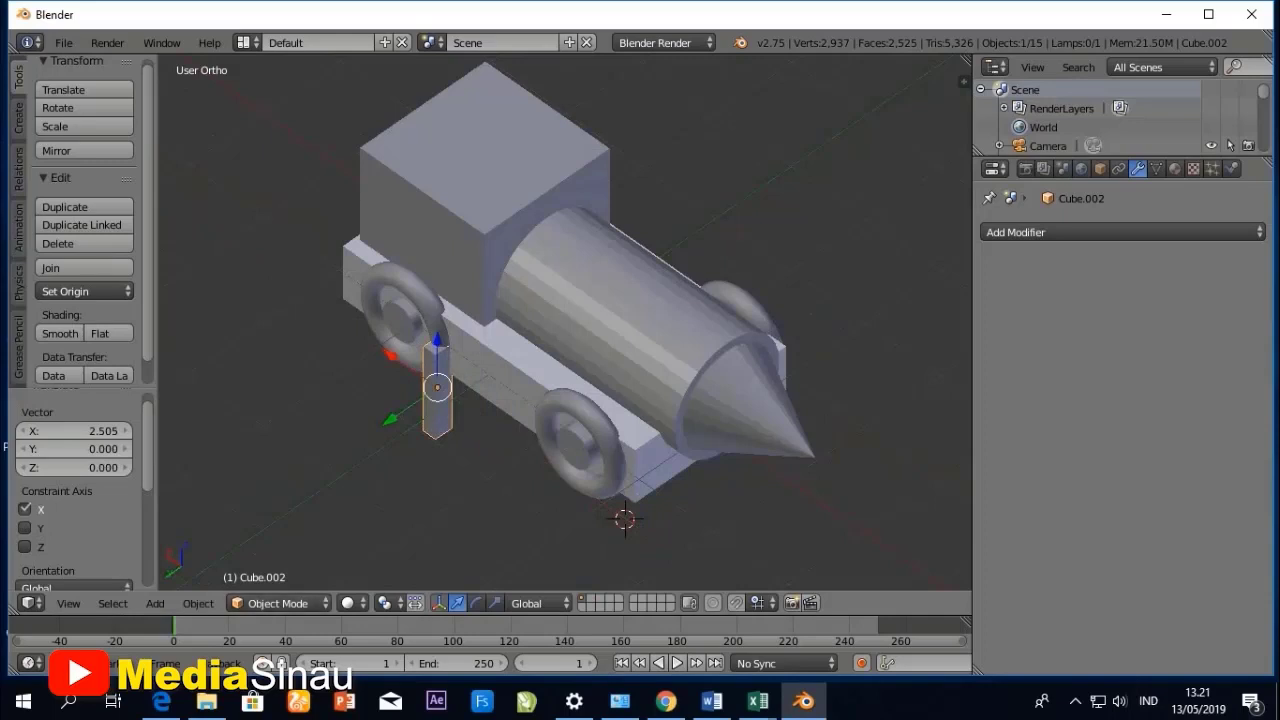
key("g")
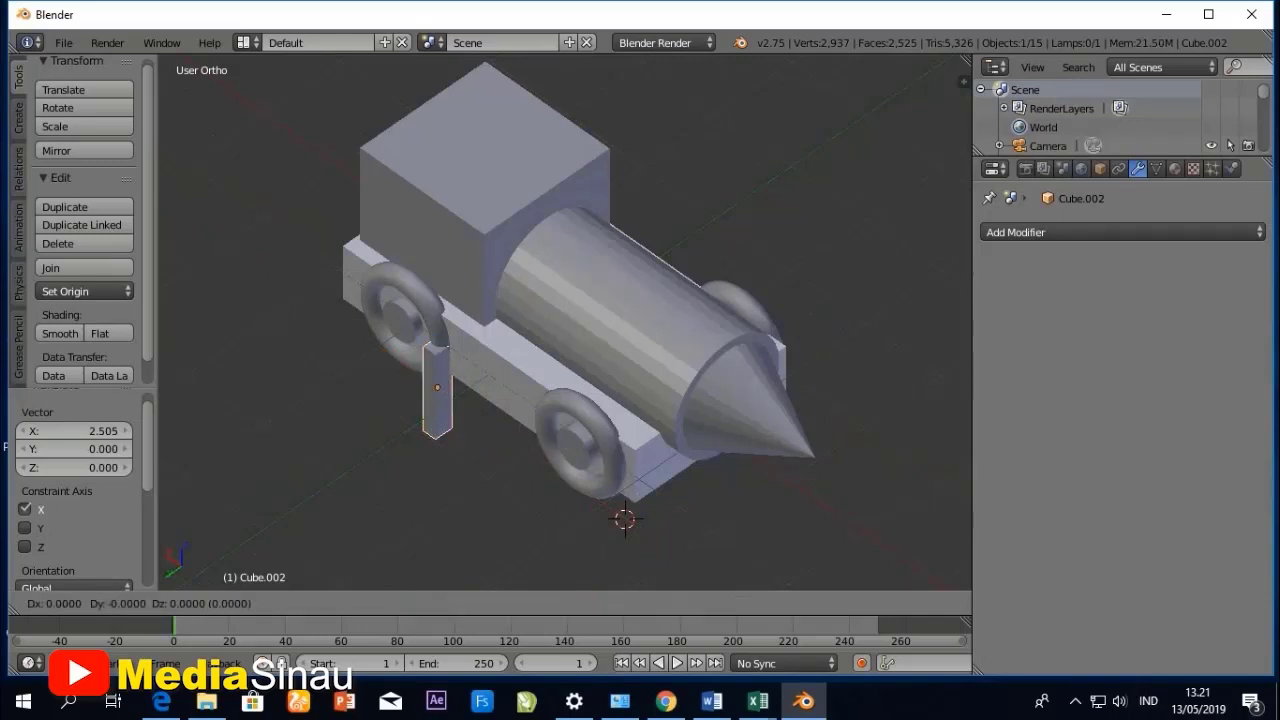
key("z")
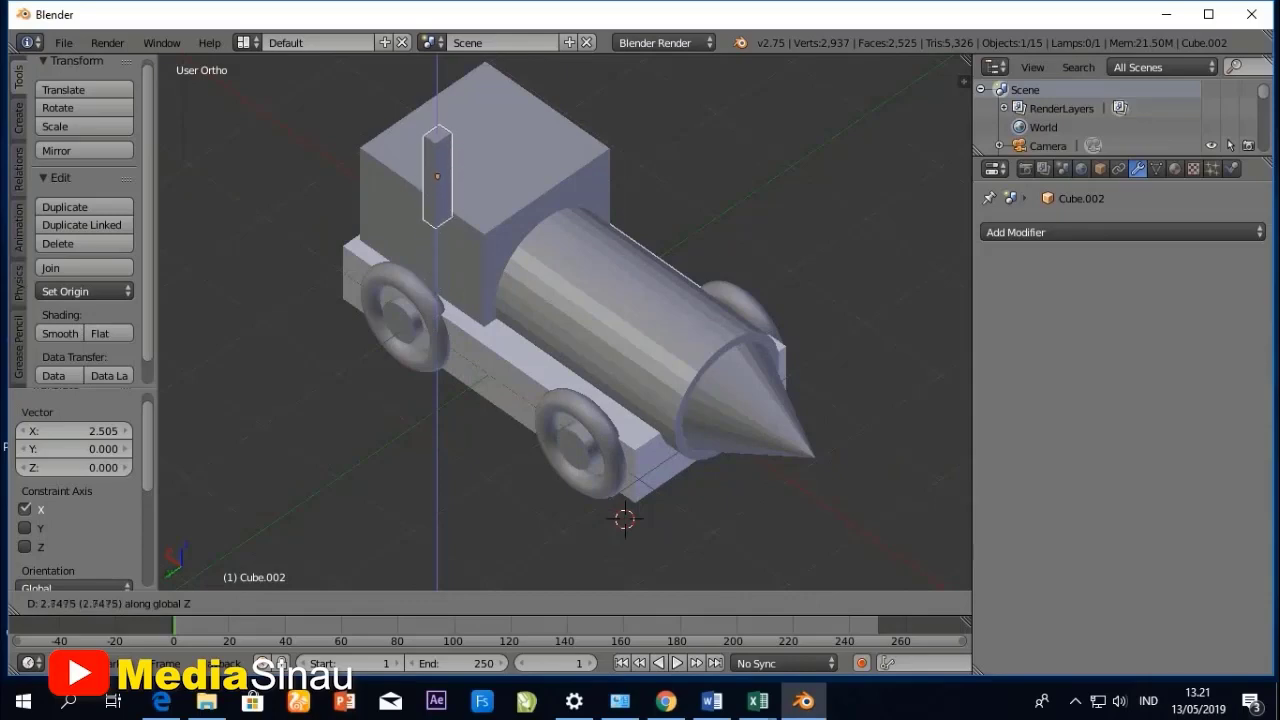
key("Return")
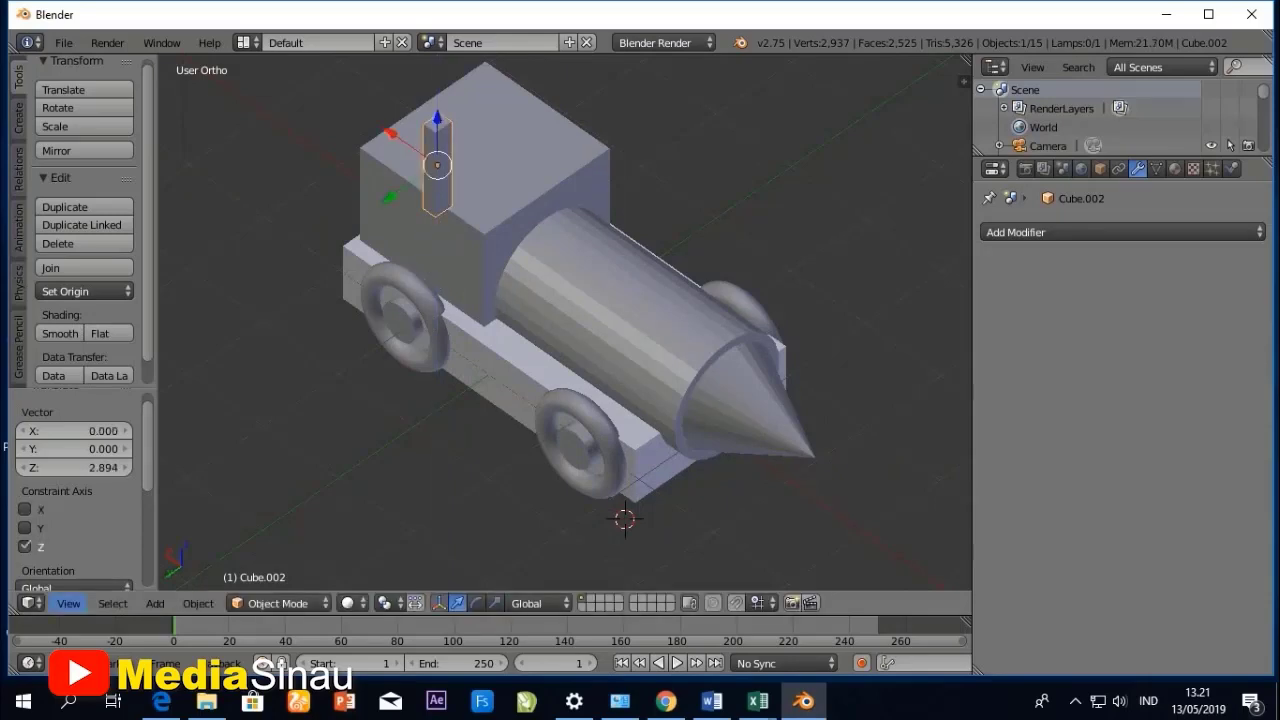
- In right view, move the thin post about -0.387 units along the Y axis and lower it about 0.299 units along Z
middle_click_drag(560, 360, 435, 315)
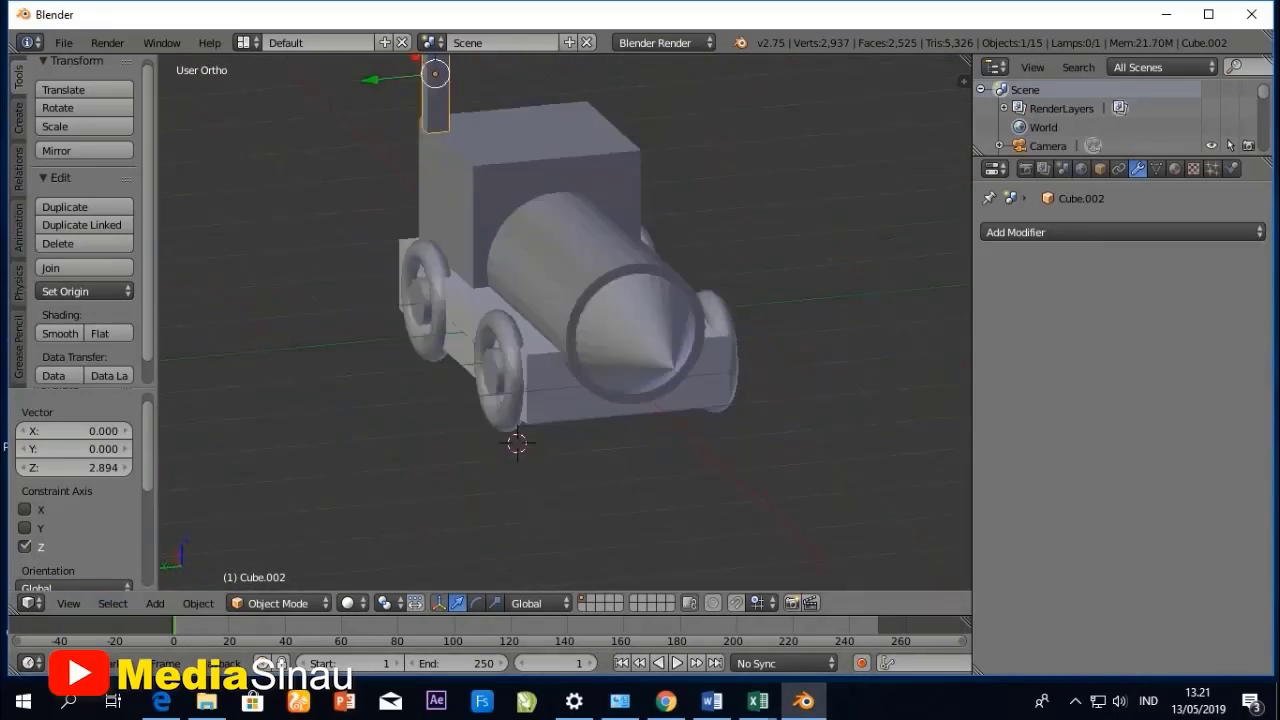
left_click(68, 603)
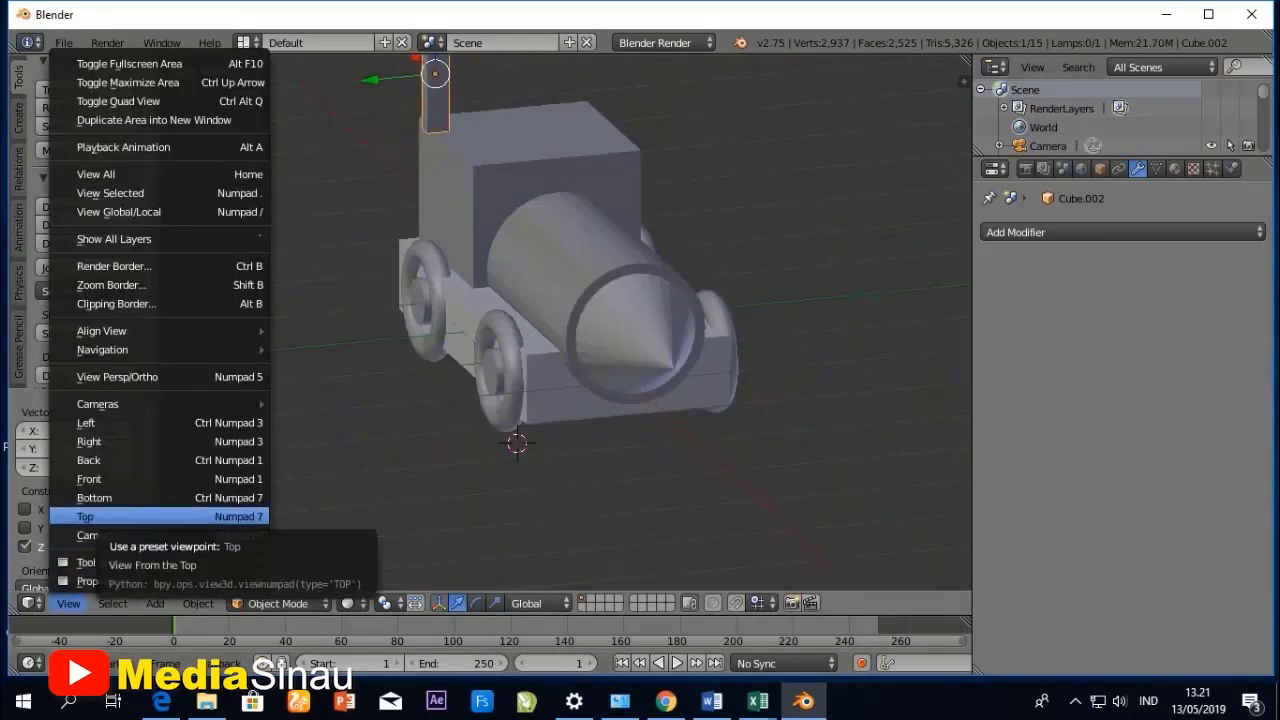
left_click(90, 441)
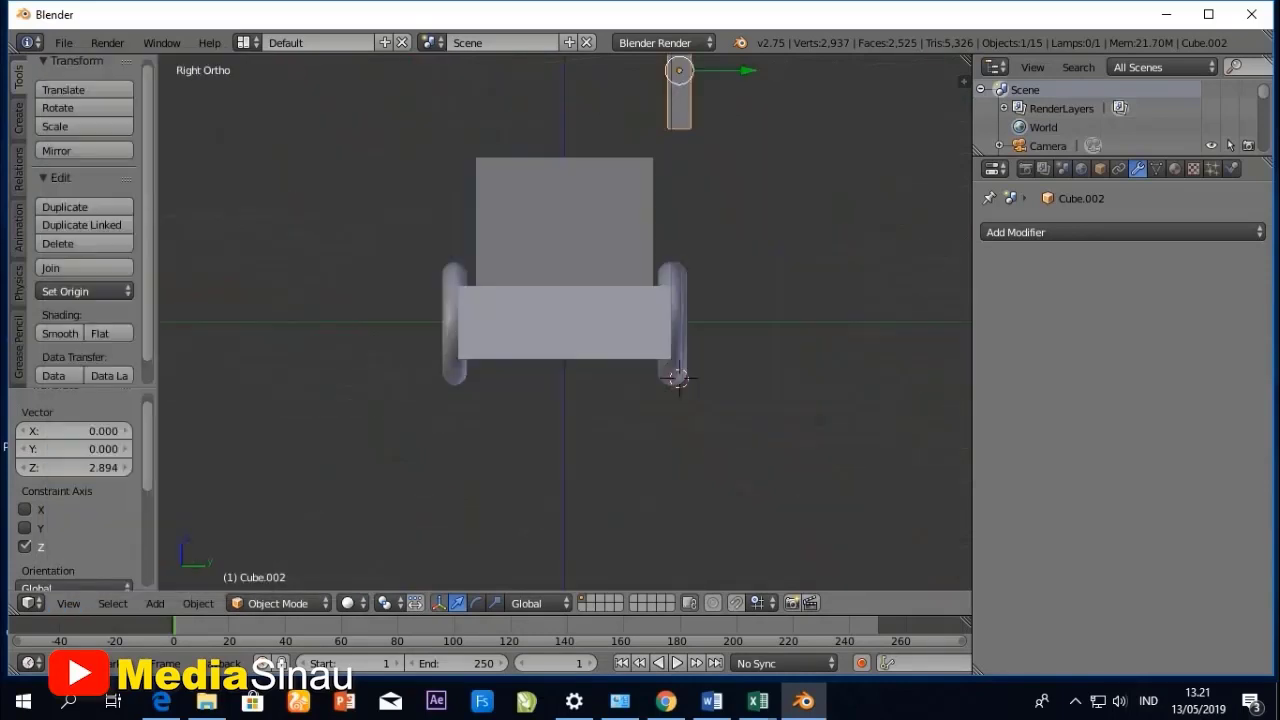
key("g")
key("y")
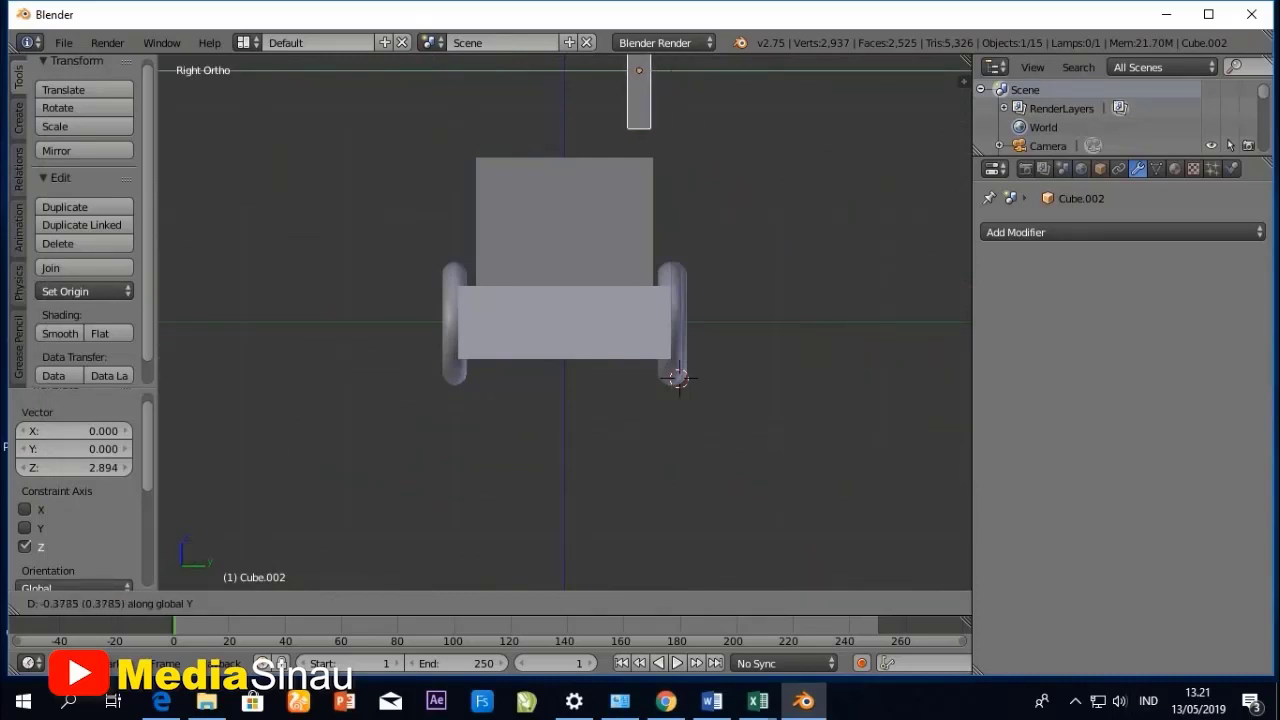
left_click(679, 378)
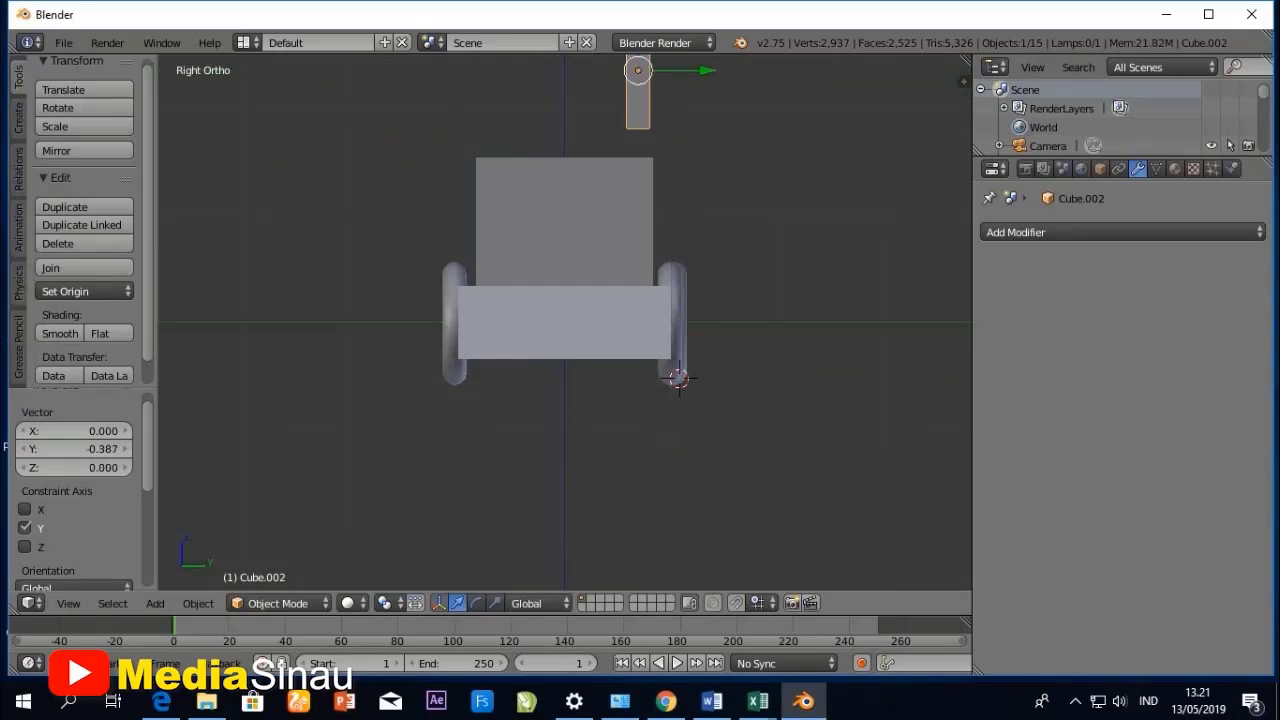
key("g")
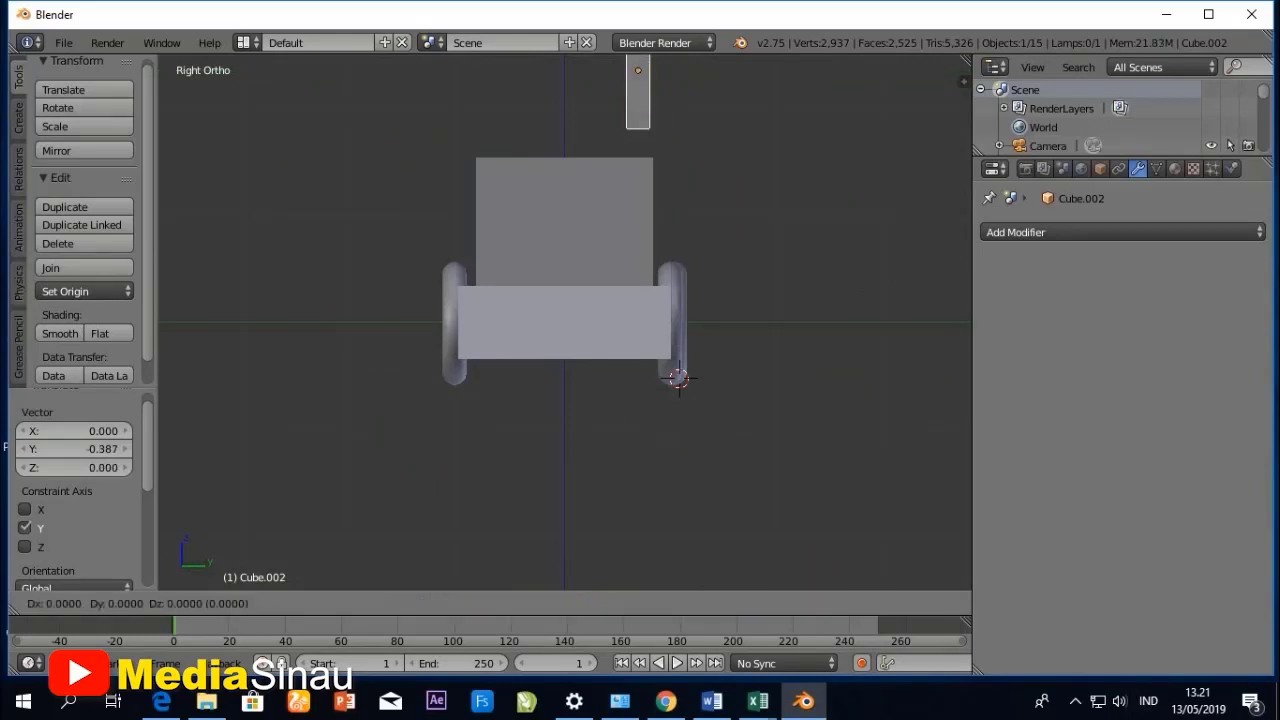
key("z")
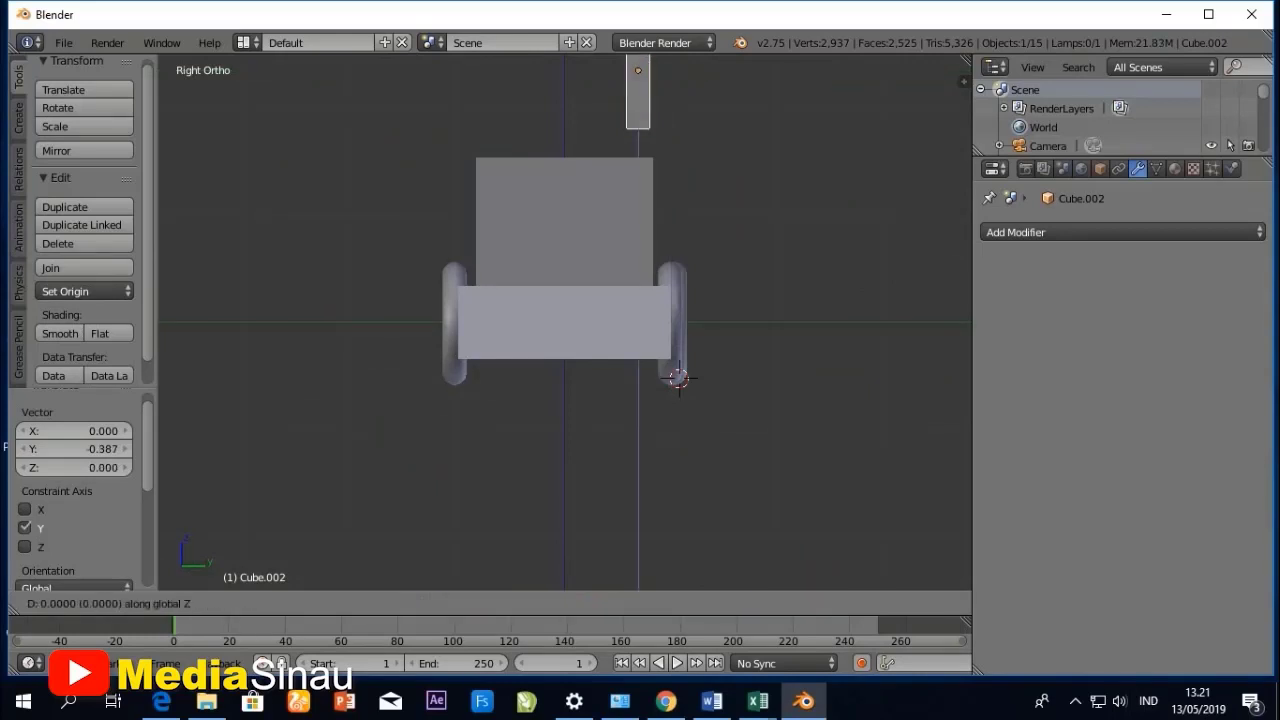
key("Return")
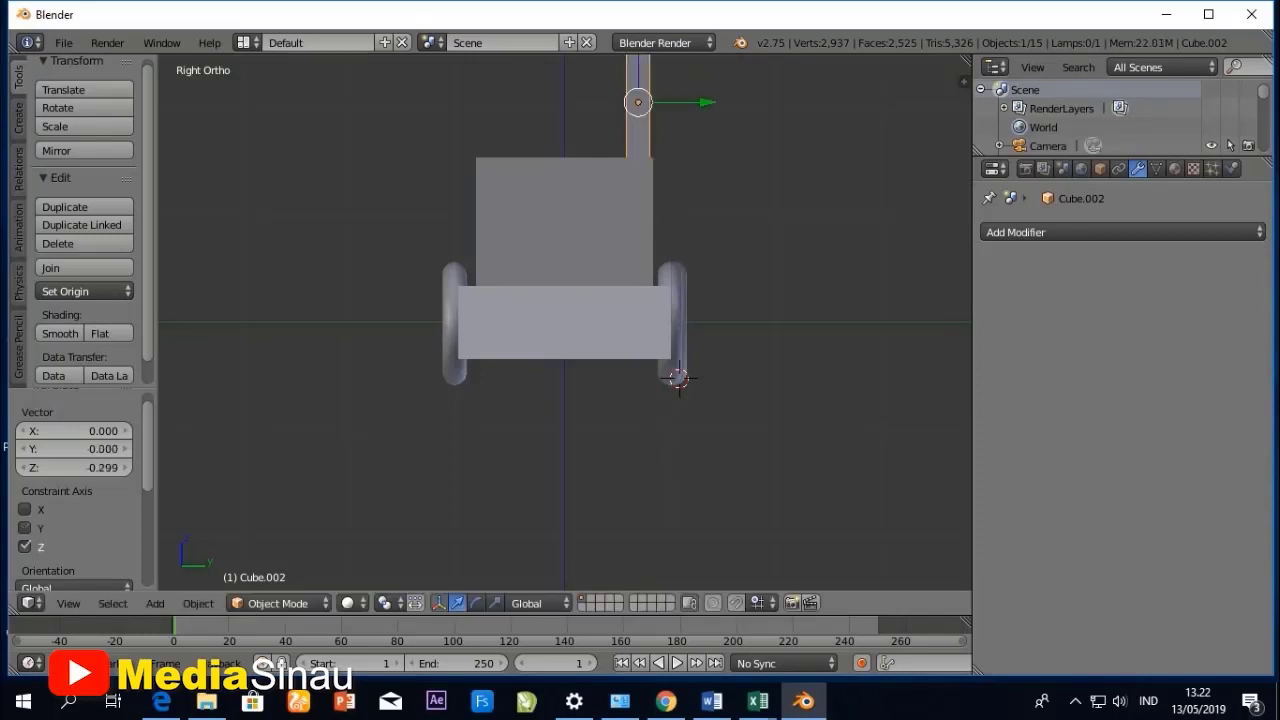
- In top view, move the thin post about -0.238 units along the X axis to the cabin's front corner
middle_click_drag(700, 260, 455, 432)
left_click(68, 603)
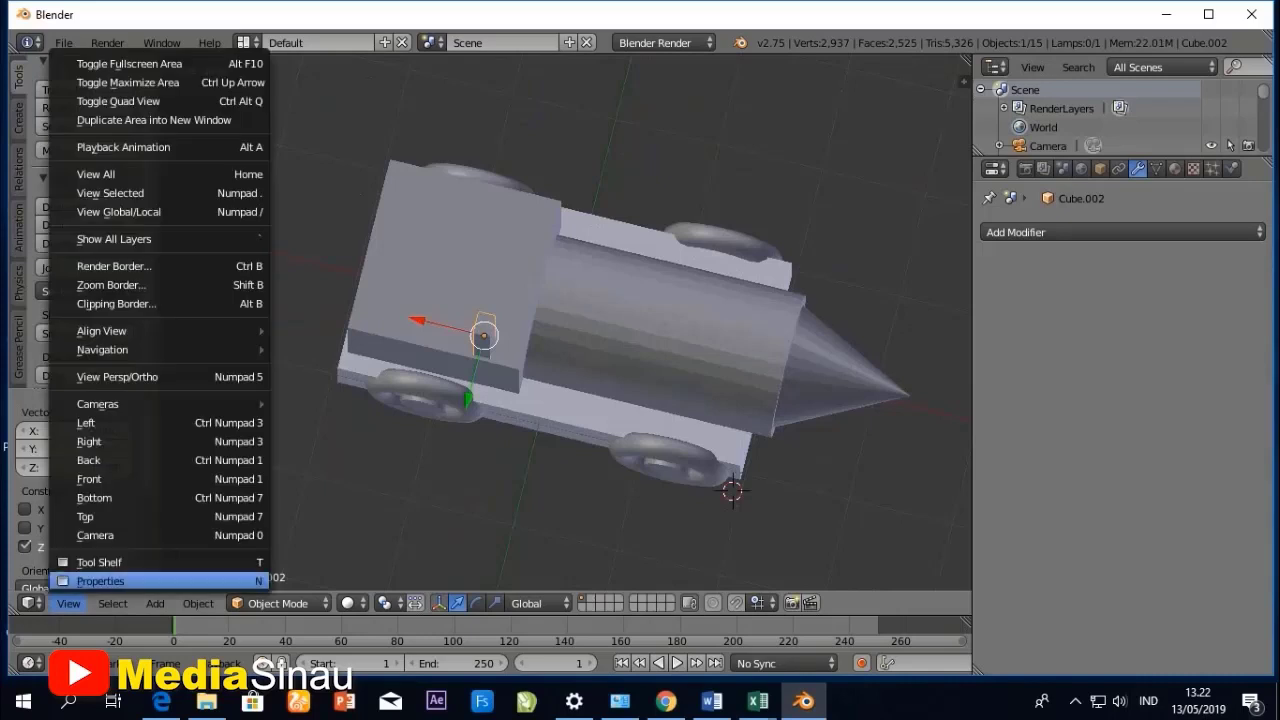
left_click(60, 514)
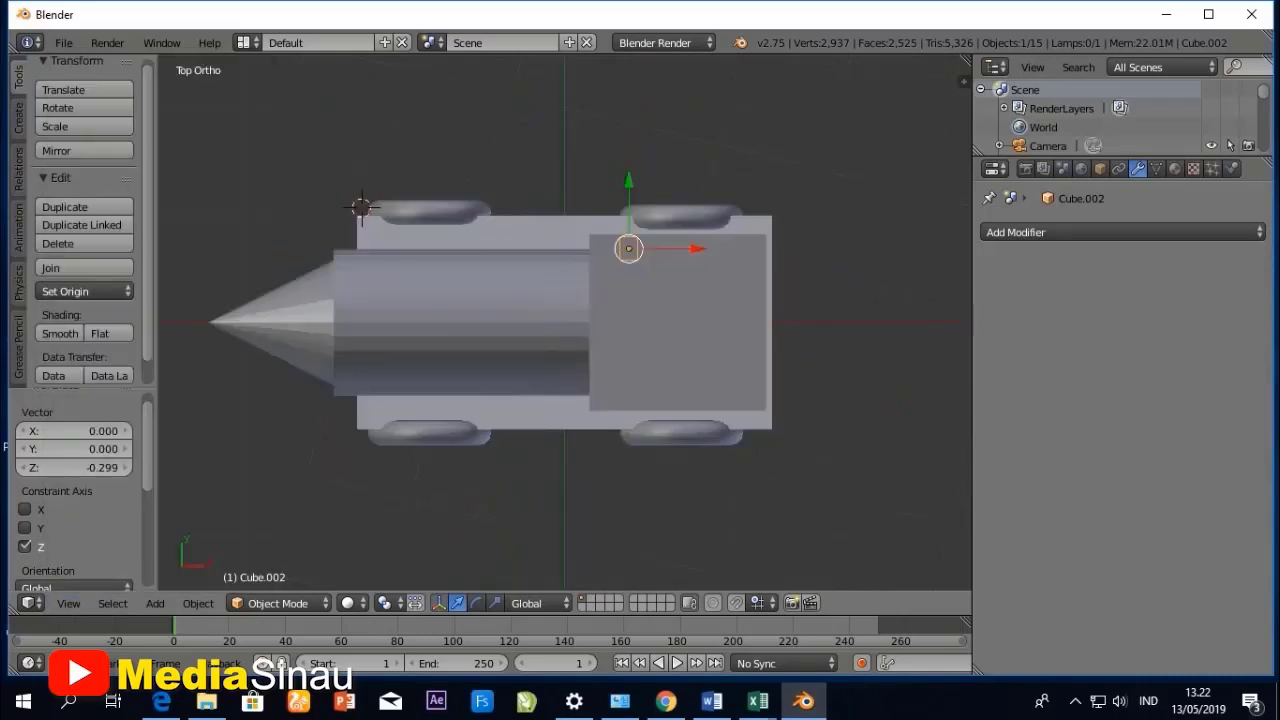
key("g")
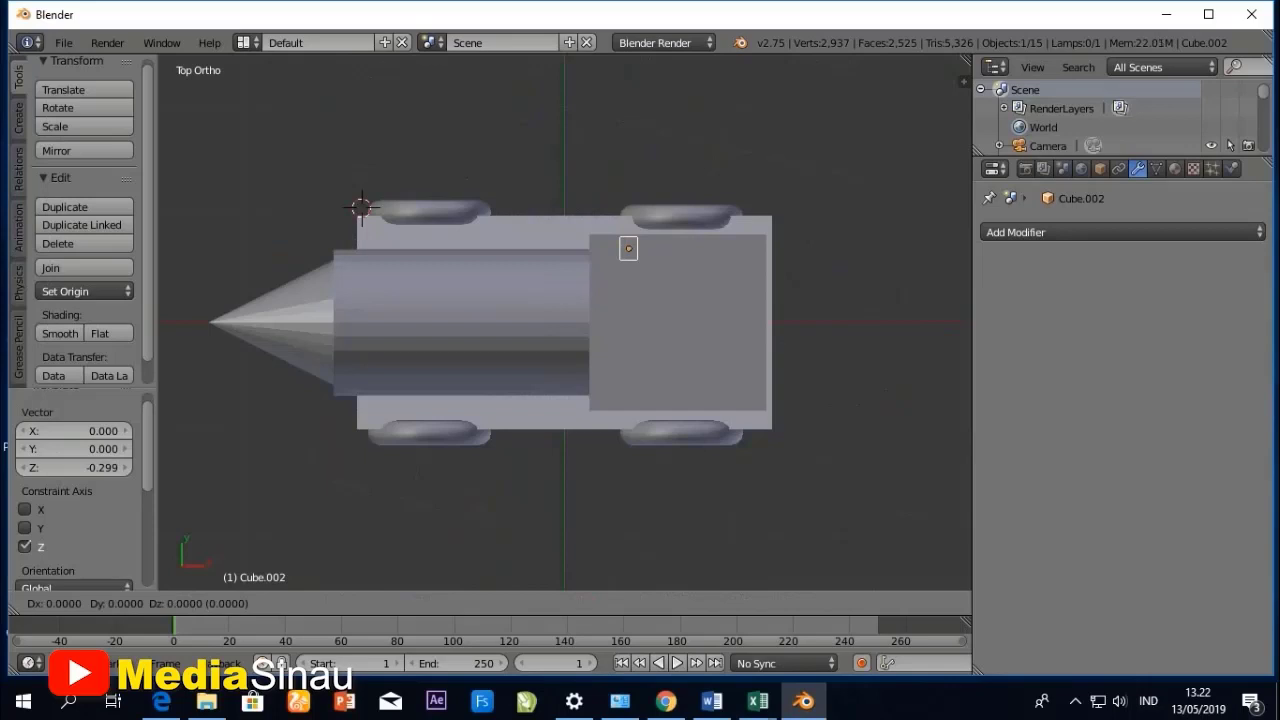
key("x")
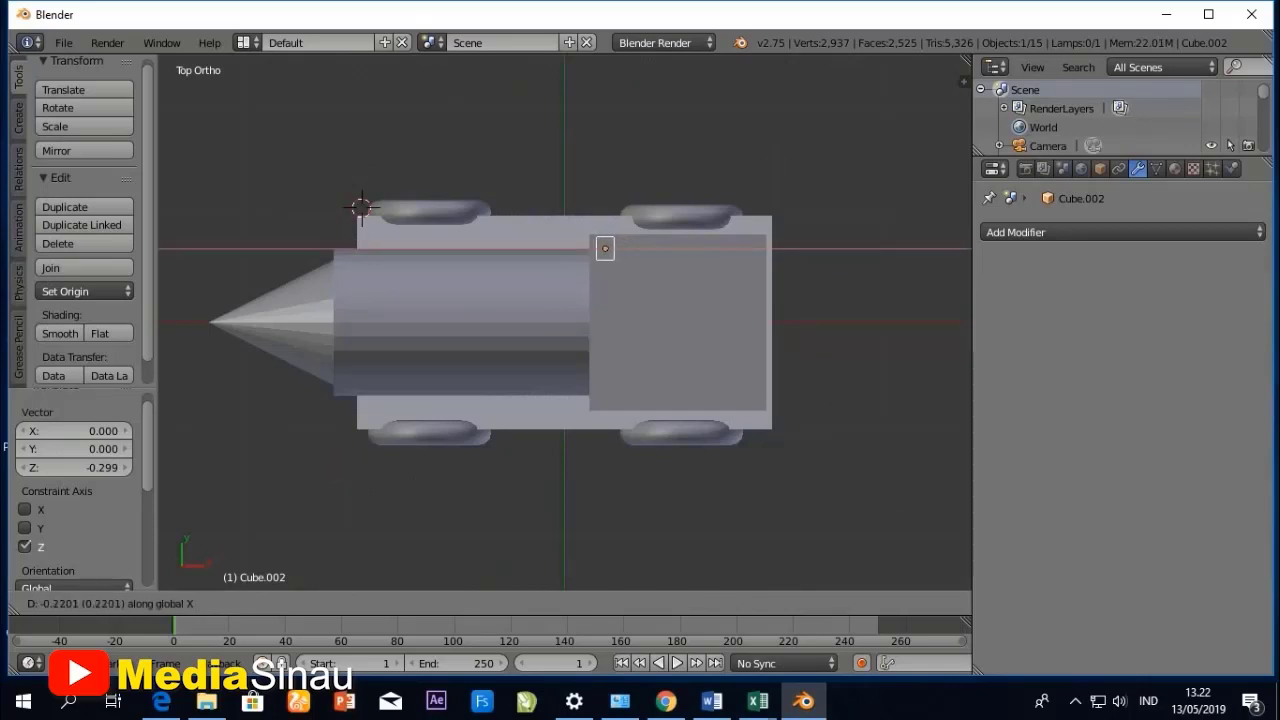
left_click(603, 248)
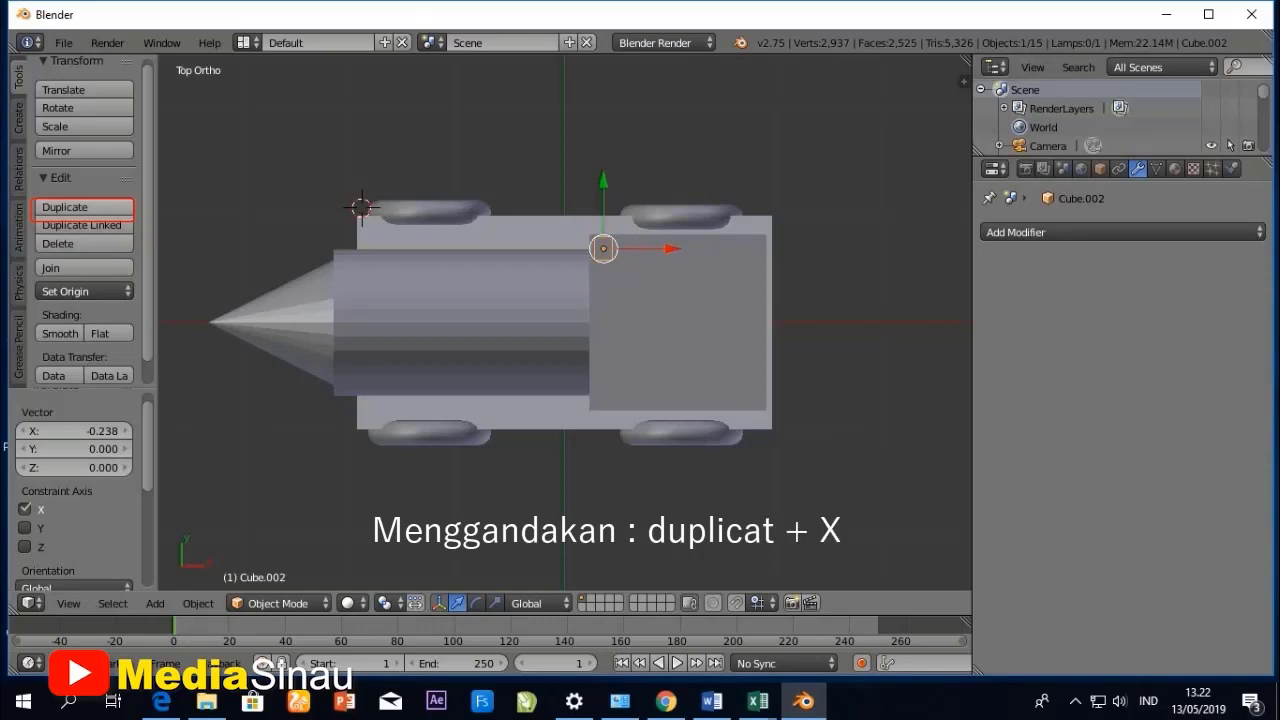
- Duplicate the post about 1.373 units along X, and duplicate that copy about -1.347 units along Y to fill two more cabin corners
key("shift+d")
key("x")
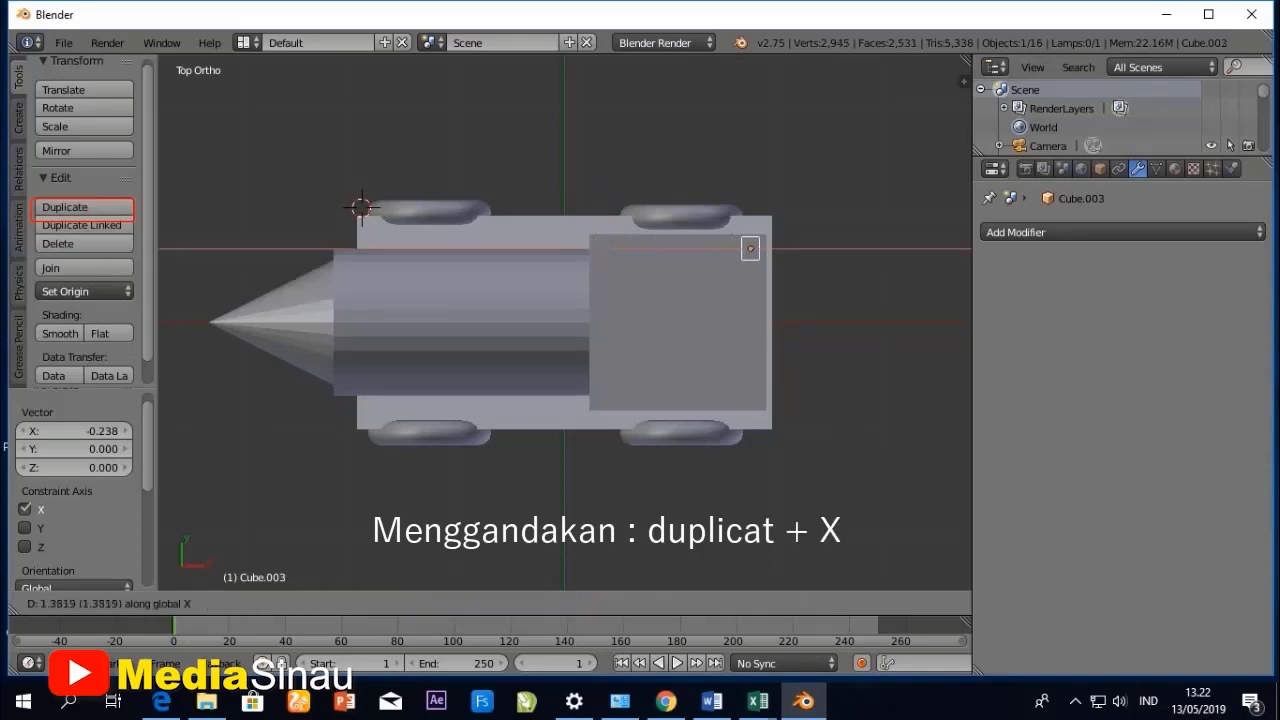
key("Return")
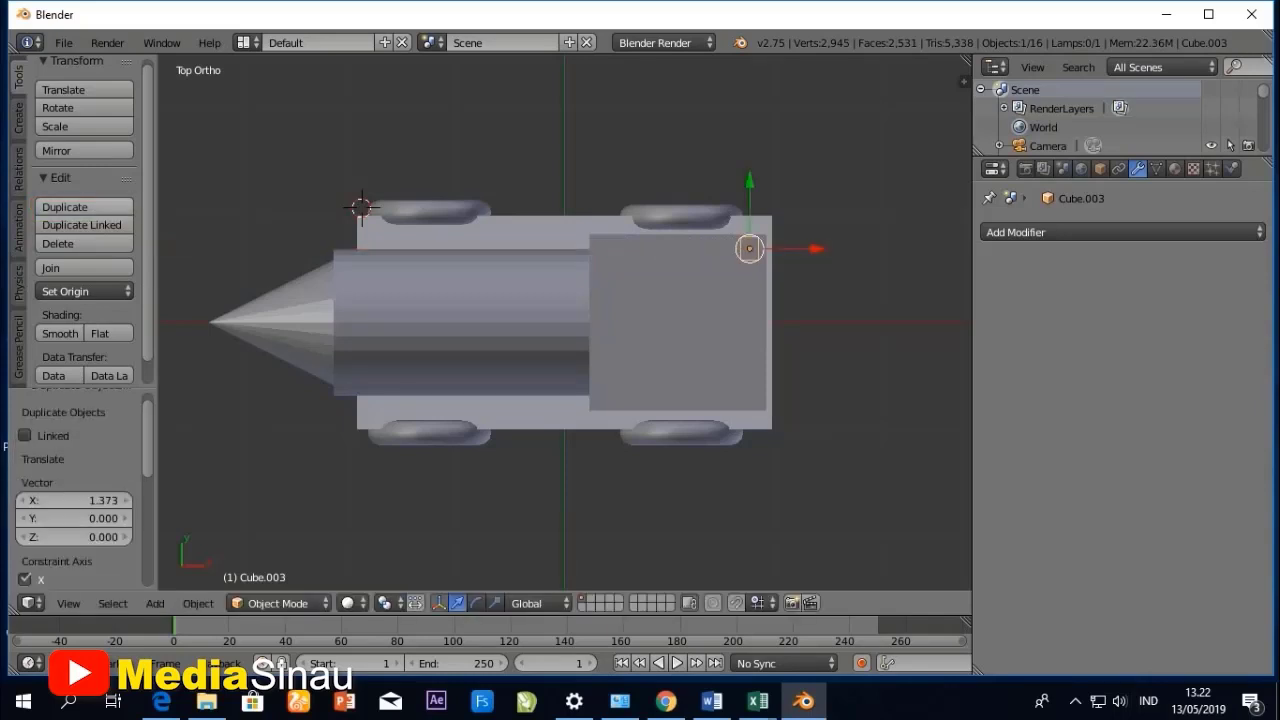
key("shift+d")
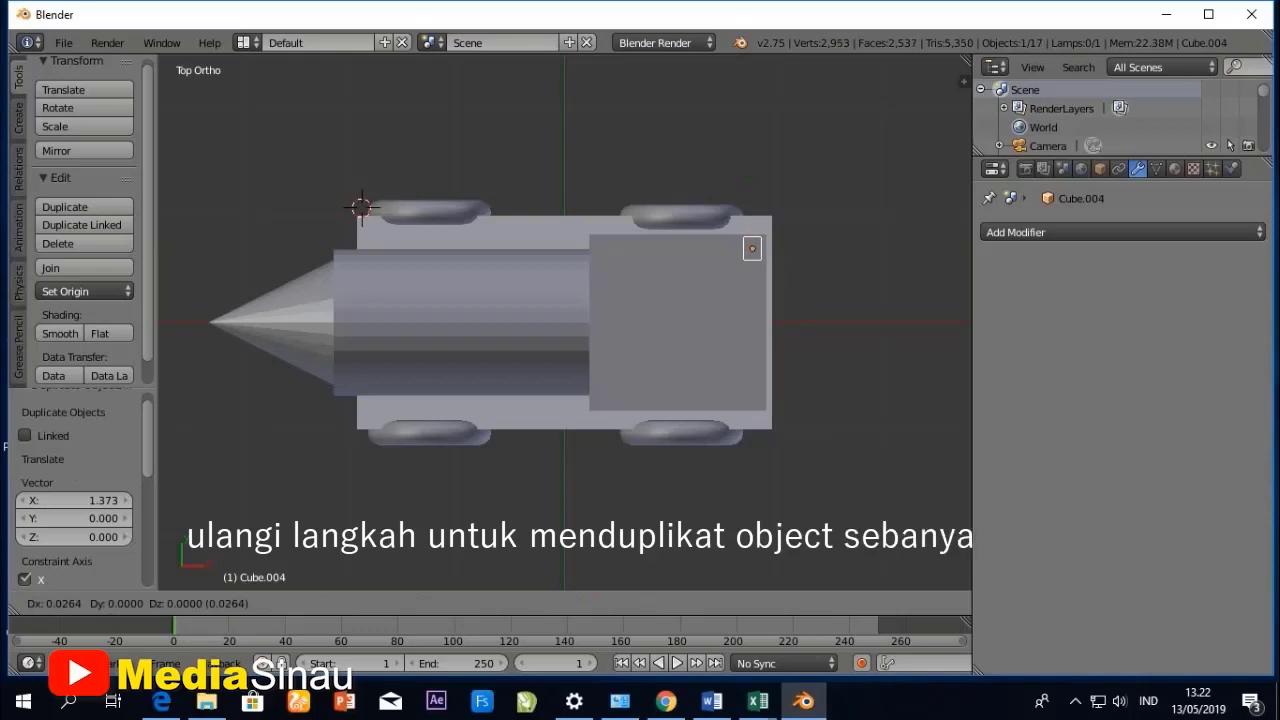
key("y")
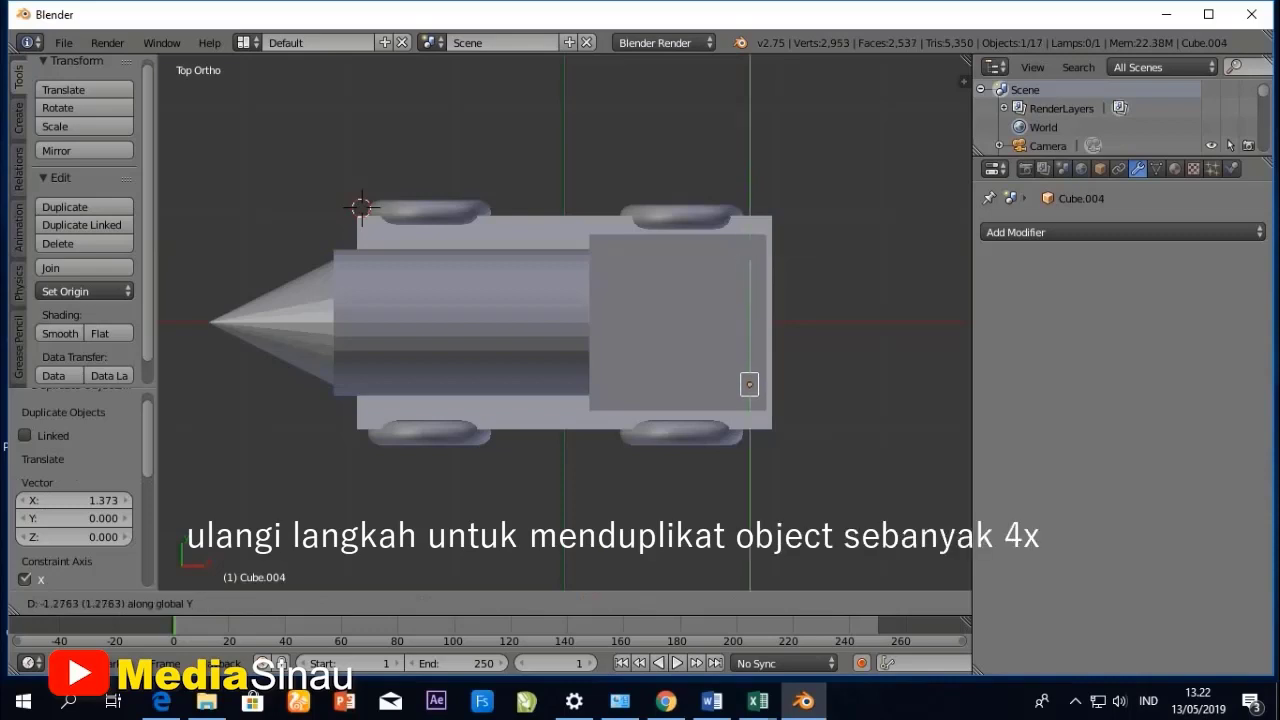
key("Return")
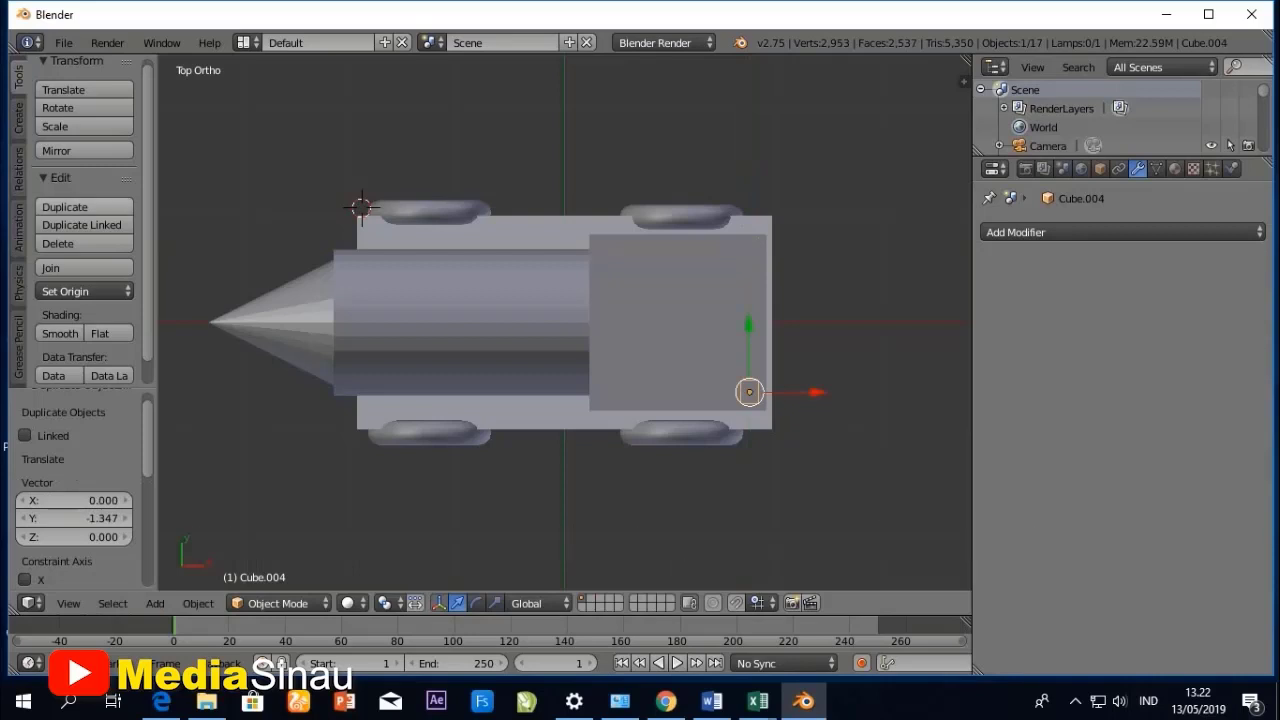
- Duplicate the latest post about -1.36 units along the X axis to the cabin's remaining corner
left_click(64, 206)
key("x")
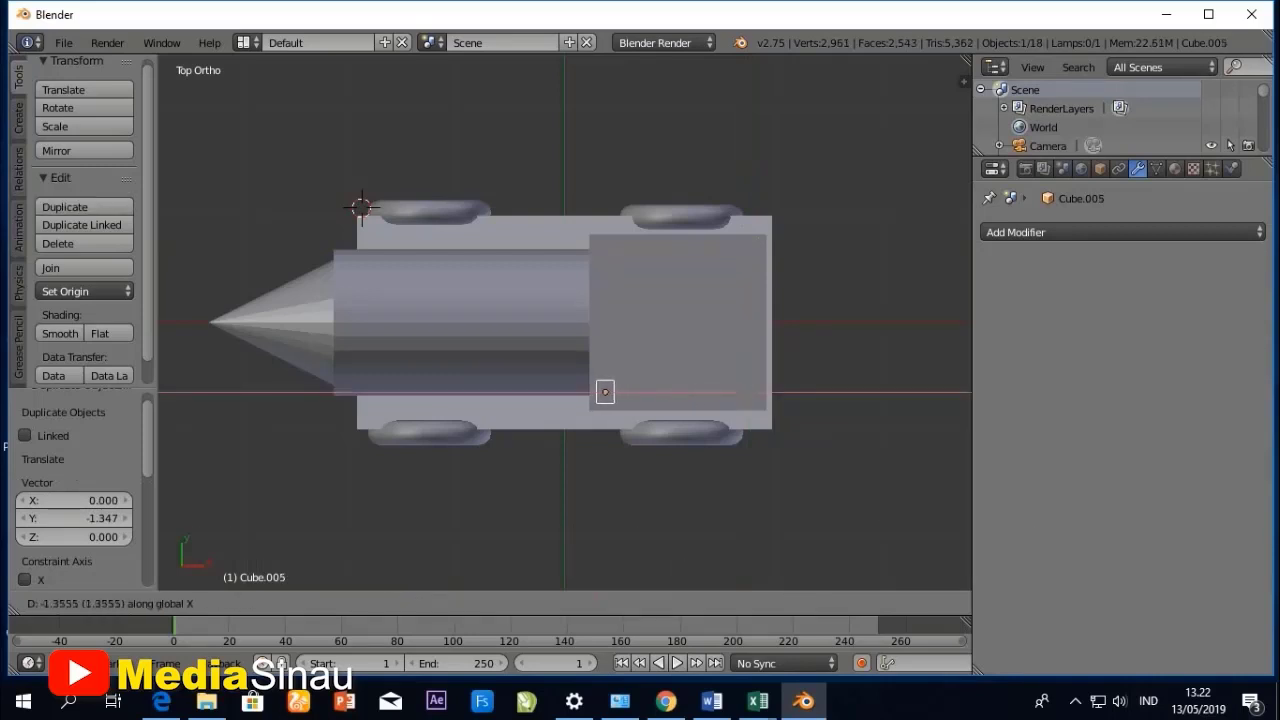
left_click(605, 392)
middle_click_drag(605, 392, 607, 260)
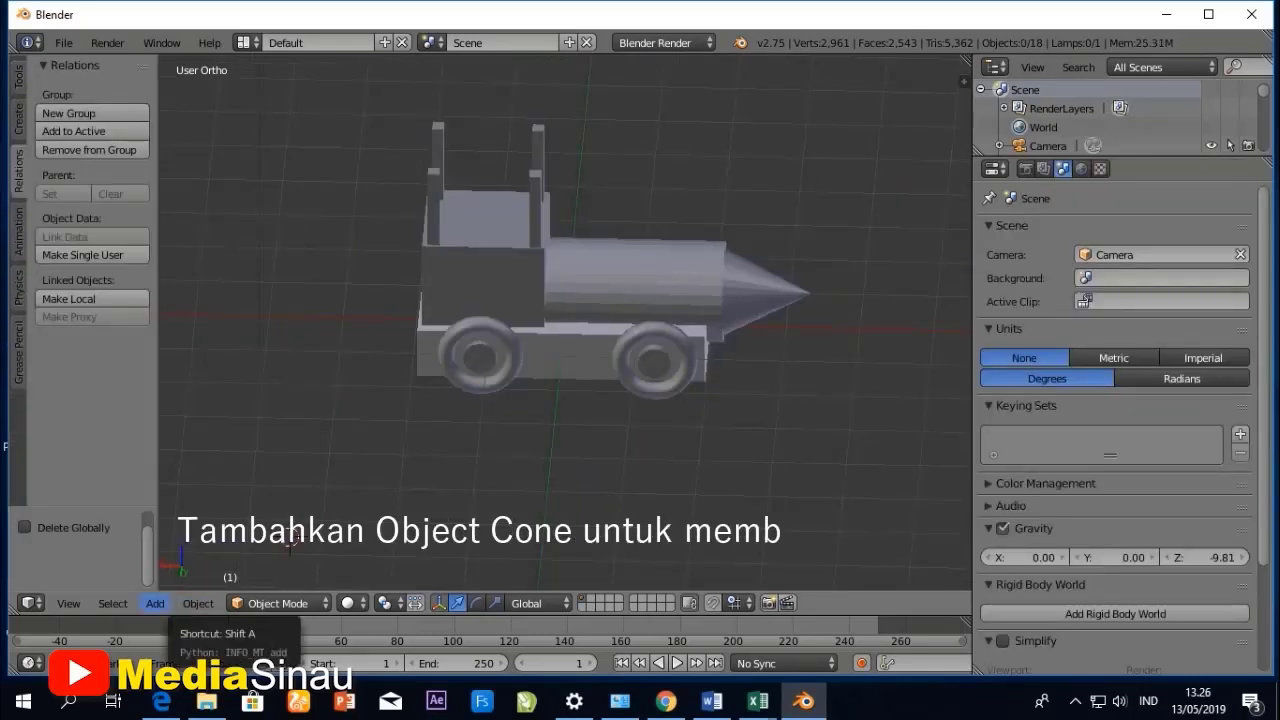
- Add a cone mesh at the 3D cursor and set its vertices to 4 to form a pyramid for the roof
left_click(155, 603)
mouse_move(180, 581)
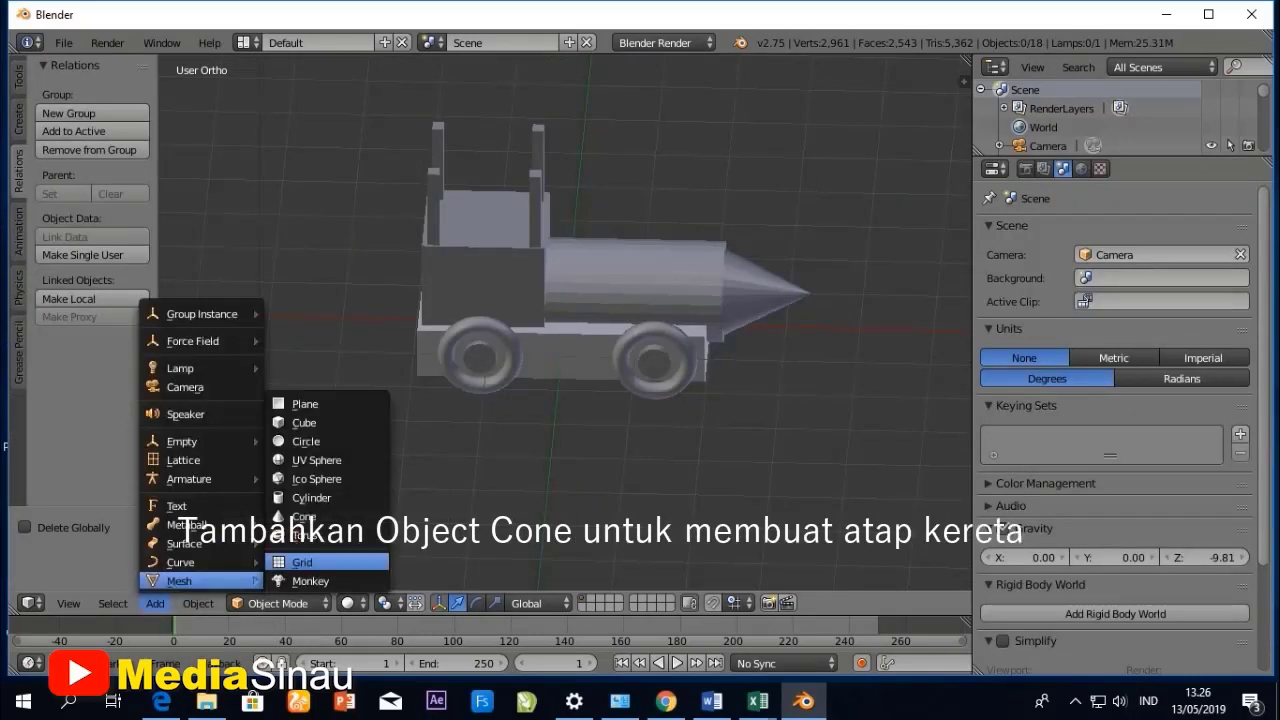
left_click(304, 516)
scroll(565, 320, "down", 1)
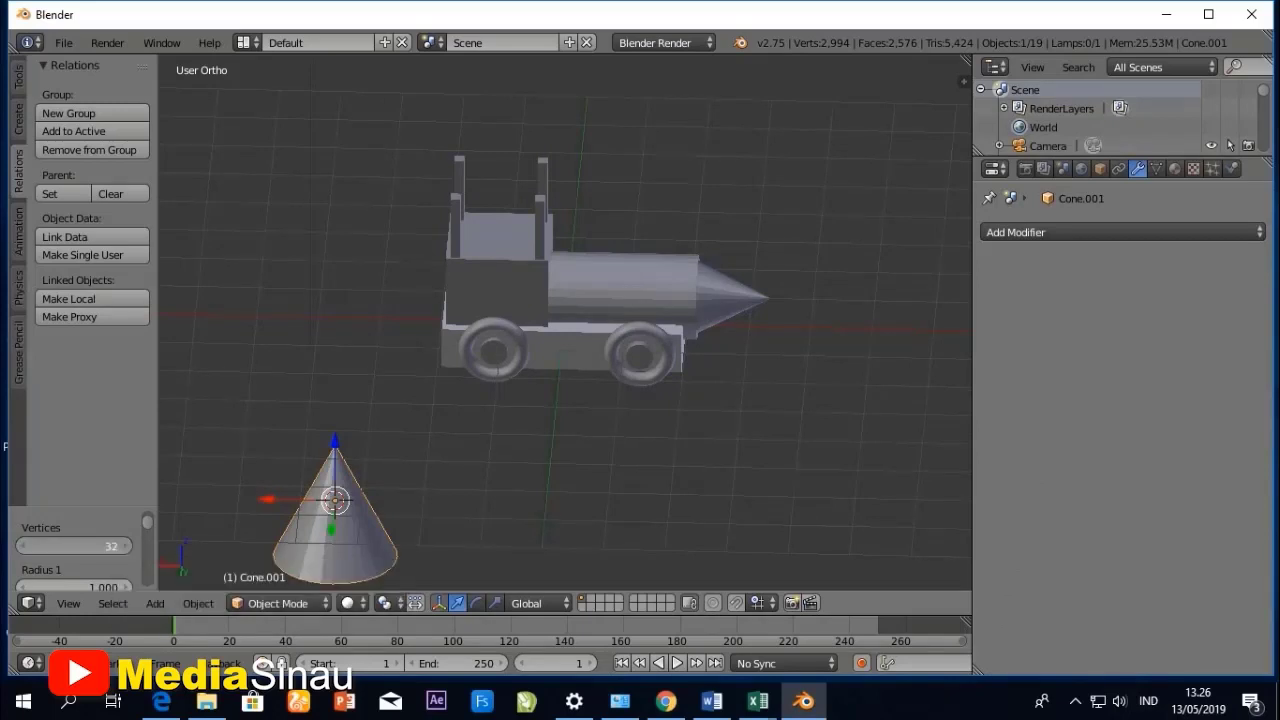
left_click(73, 546)
type("4")
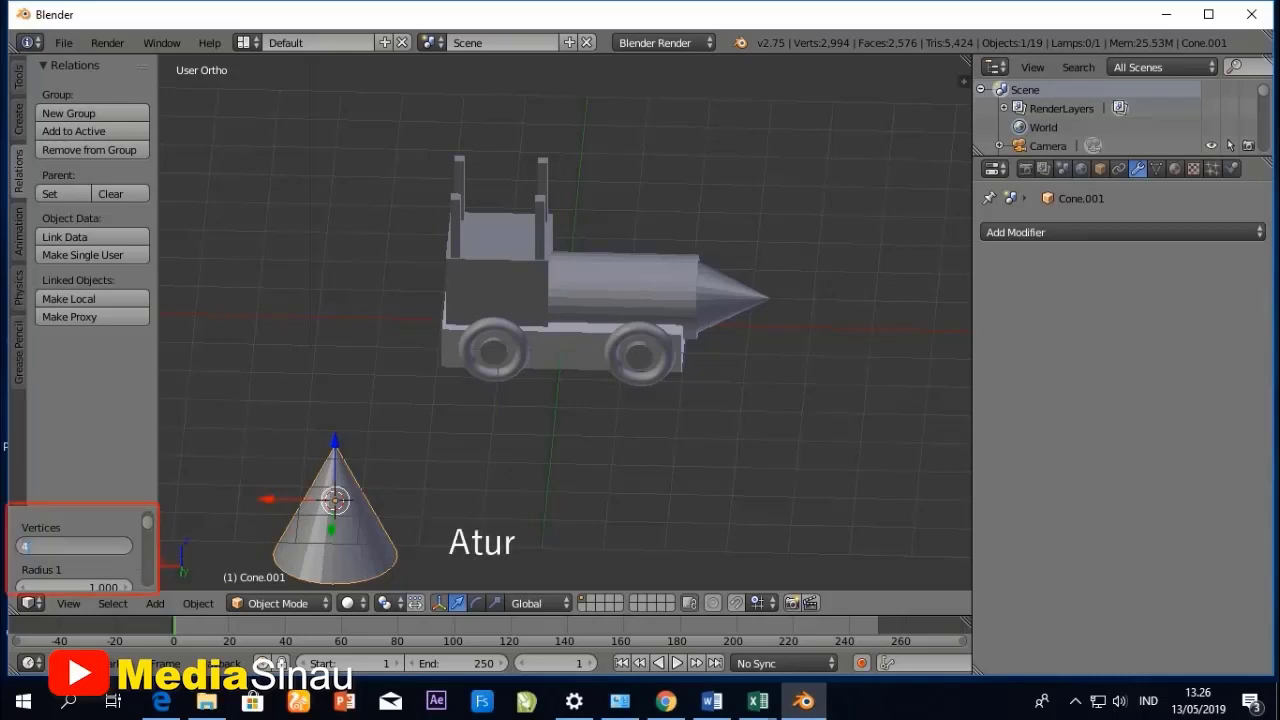
key("Return")
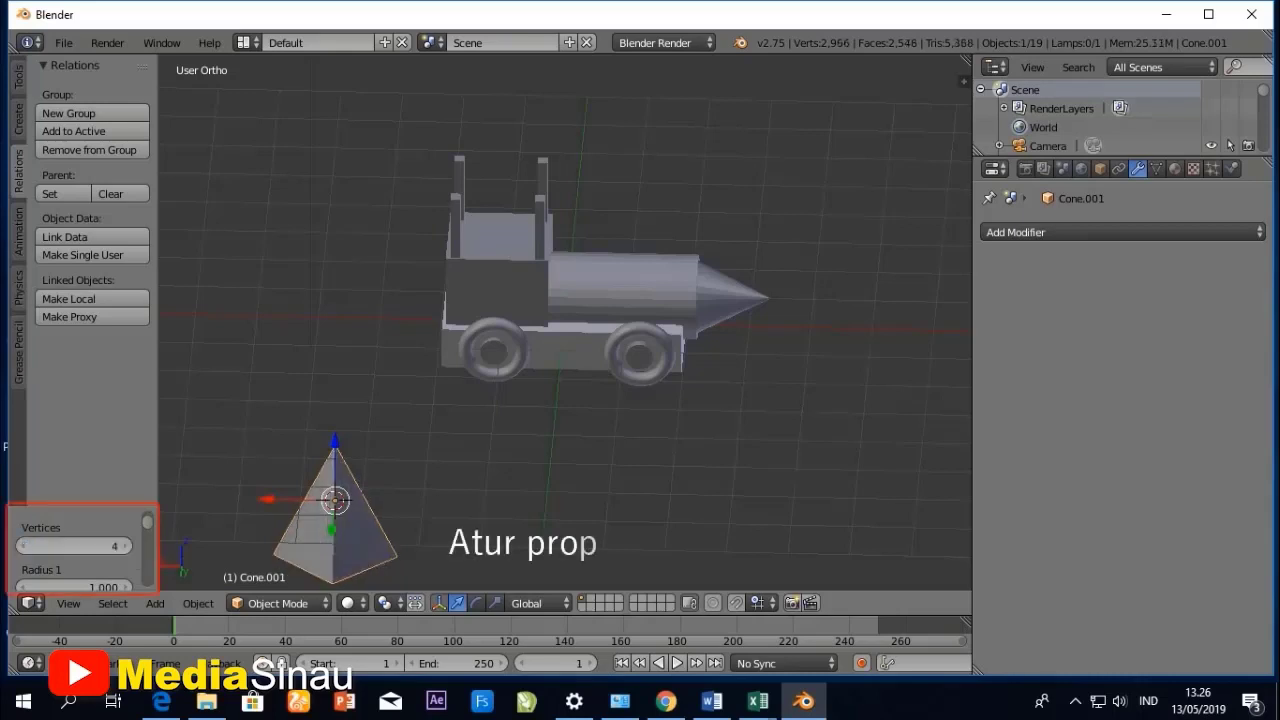
- Reduce the four-sided cone's depth to 1.200
scroll(75, 548, "down", 6)
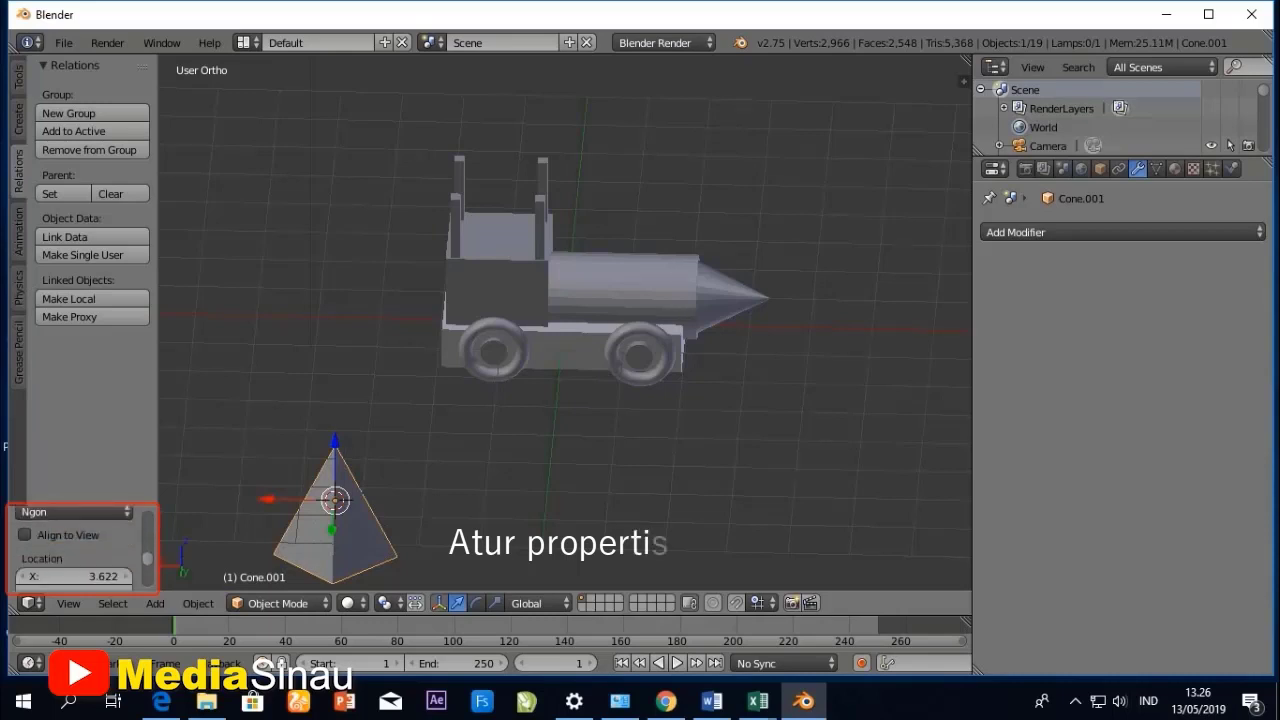
scroll(75, 548, "down", 3)
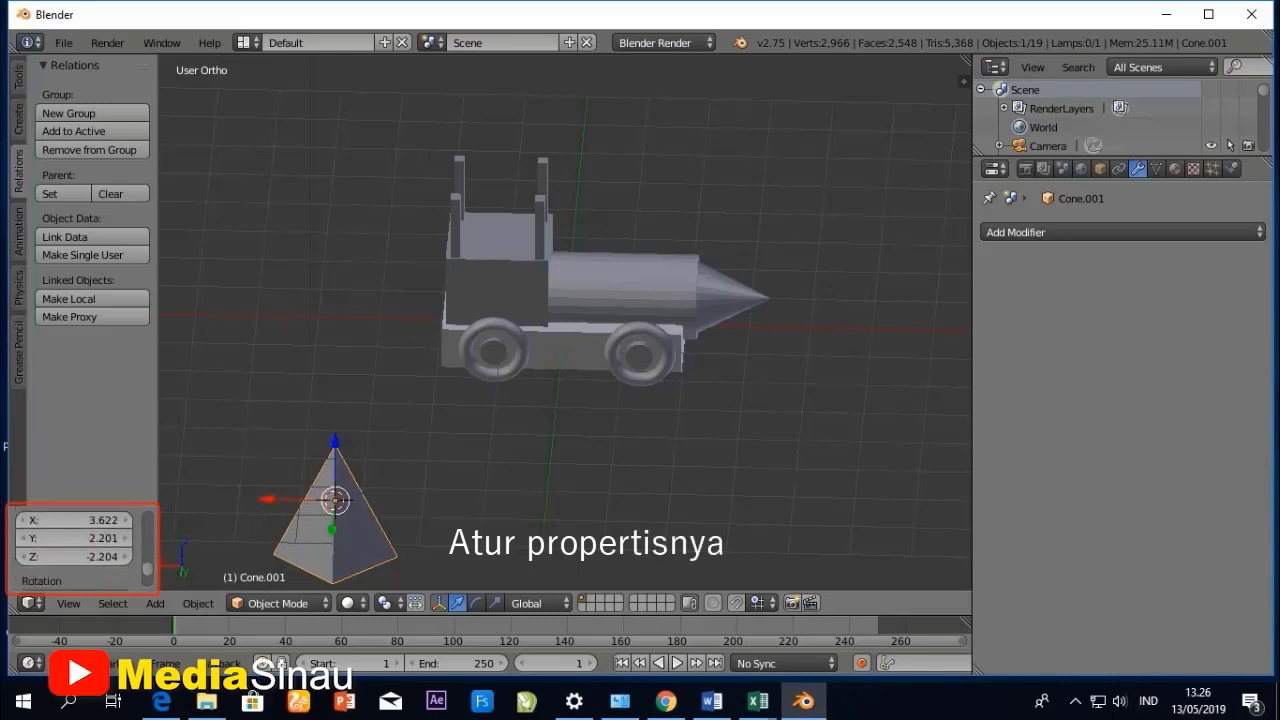
scroll(75, 548, "up", 1)
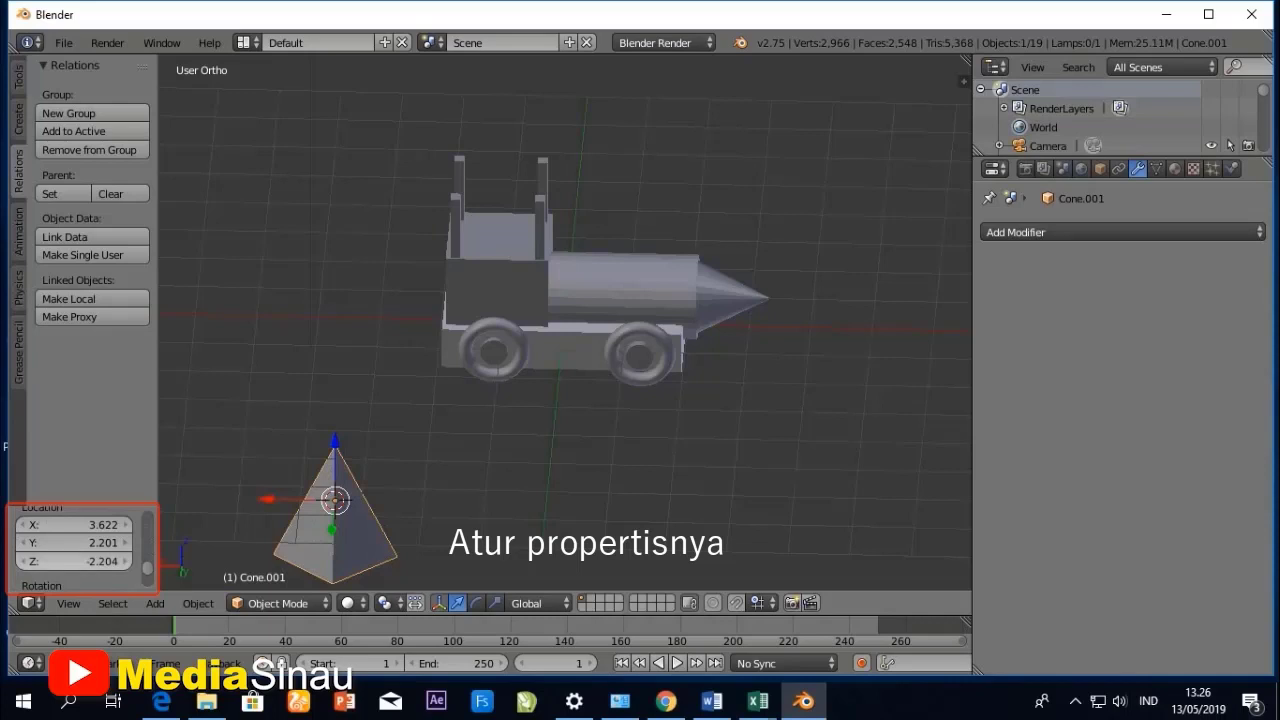
scroll(75, 548, "up", 3)
scroll(75, 548, "up", 4)
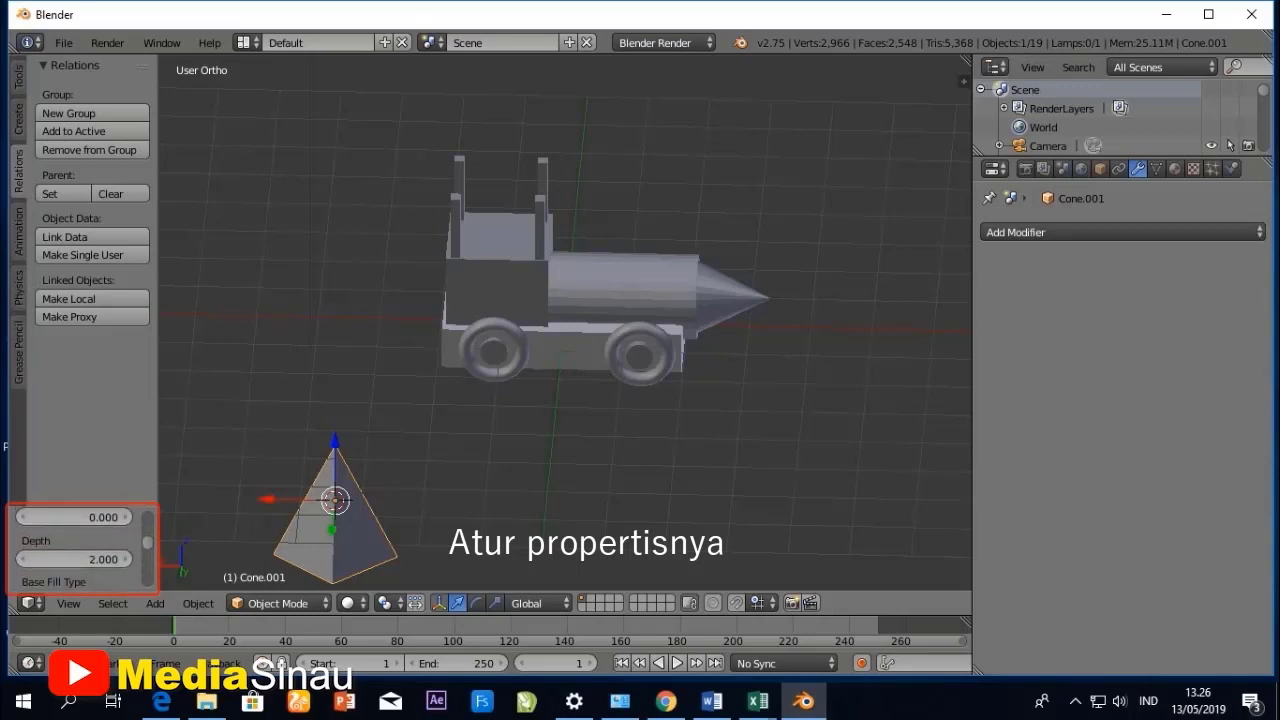
left_click(23, 559)
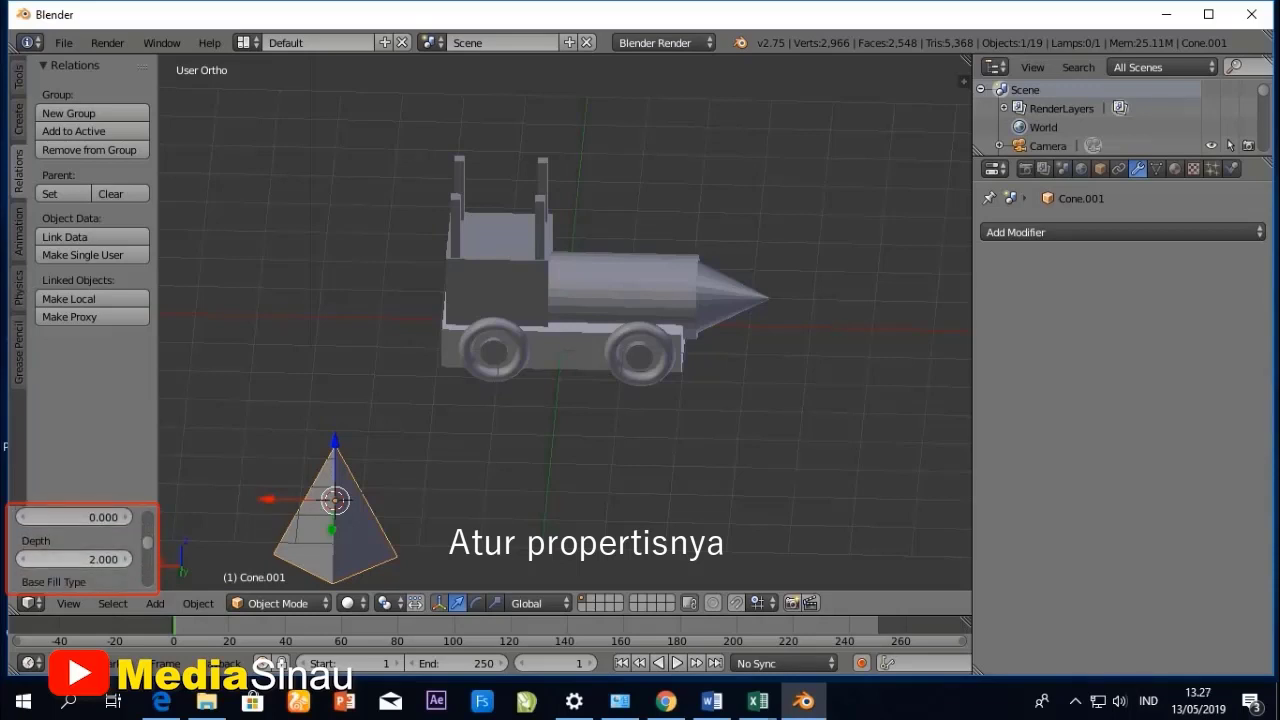
left_click(23, 559)
mouse_move(75, 559)
left_mouse_down()
mouse_move(19, 559)
mouse_move(62, 559)
left_mouse_up()
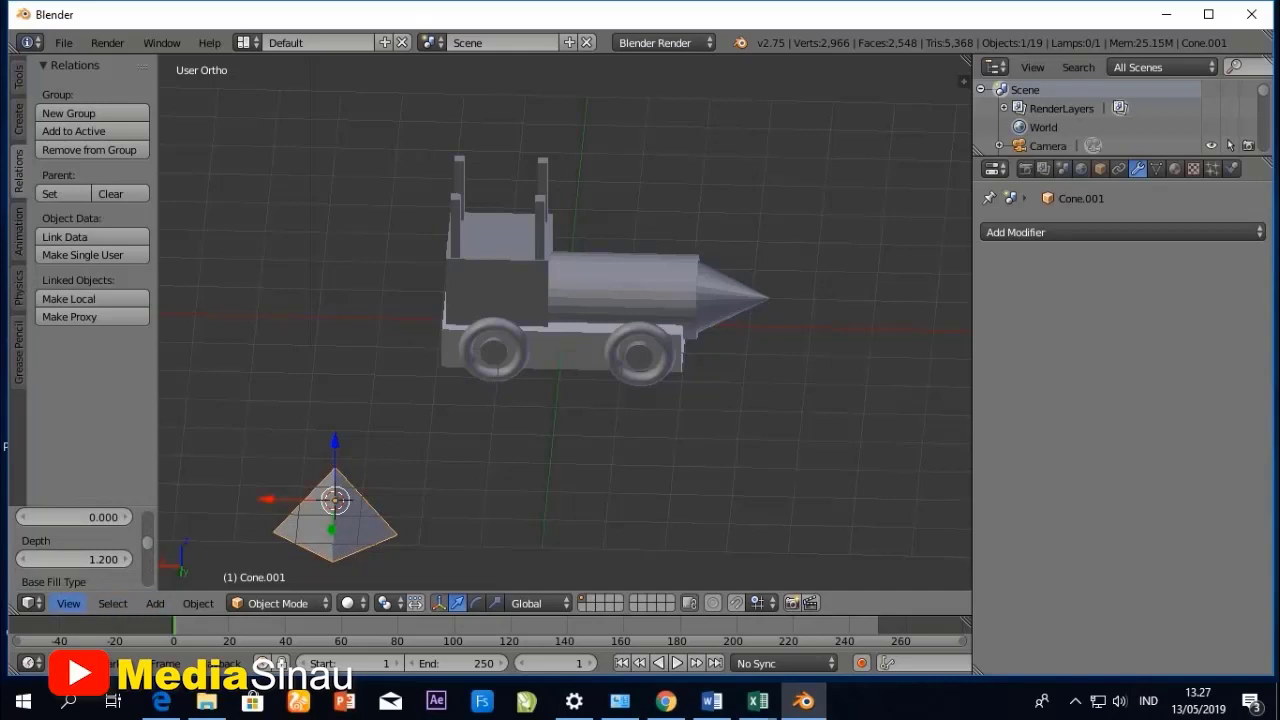
- In top view, rotate the pyramid 45 degrees about the Z axis to align its edges with the cabin
left_click(68, 603)
left_click(80, 514)
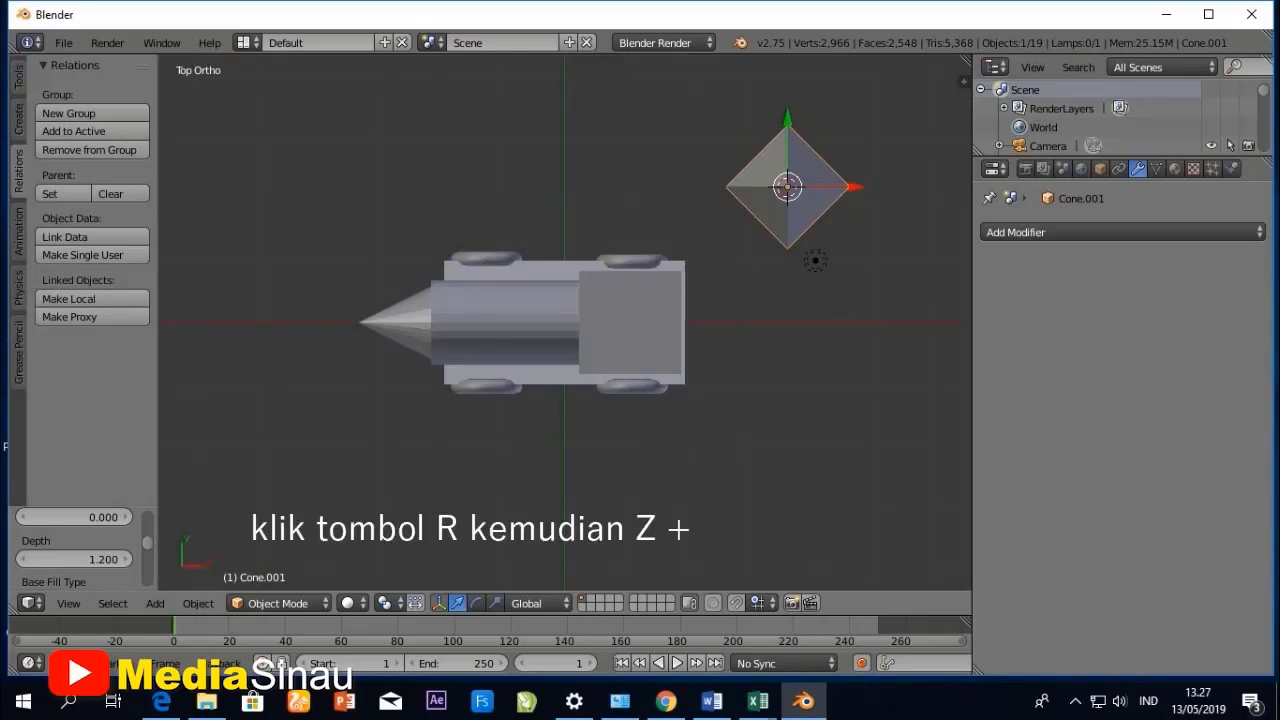
key("r")
type("z")
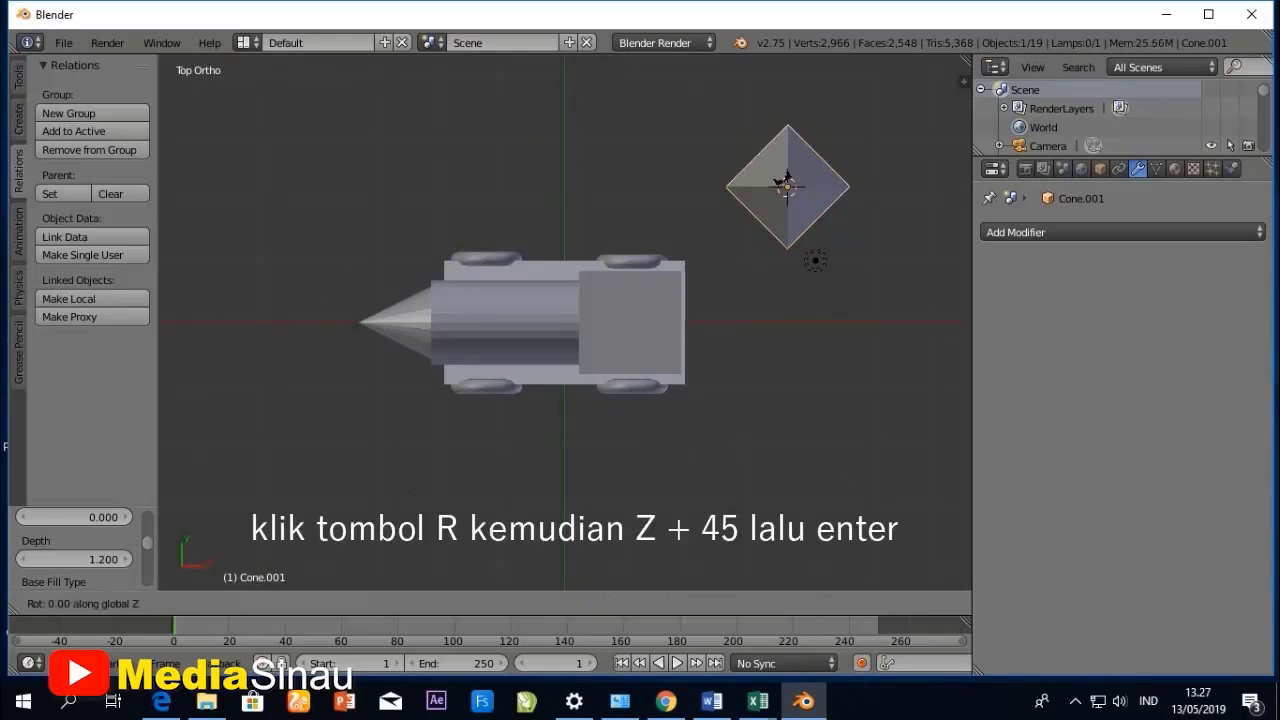
type("45")
key("Return")
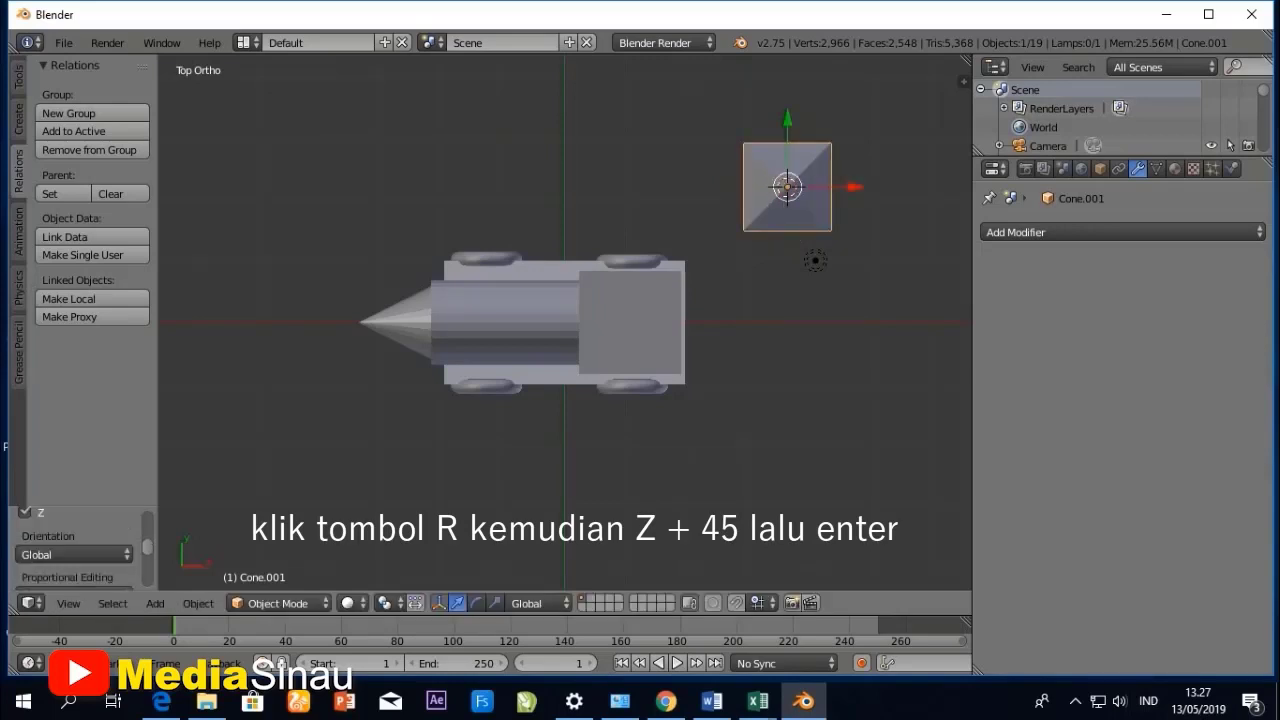
- Move the pyramid about -2.21 units along the Y axis to the locomotive's centerline and dismiss the Windows license notice
key("g")
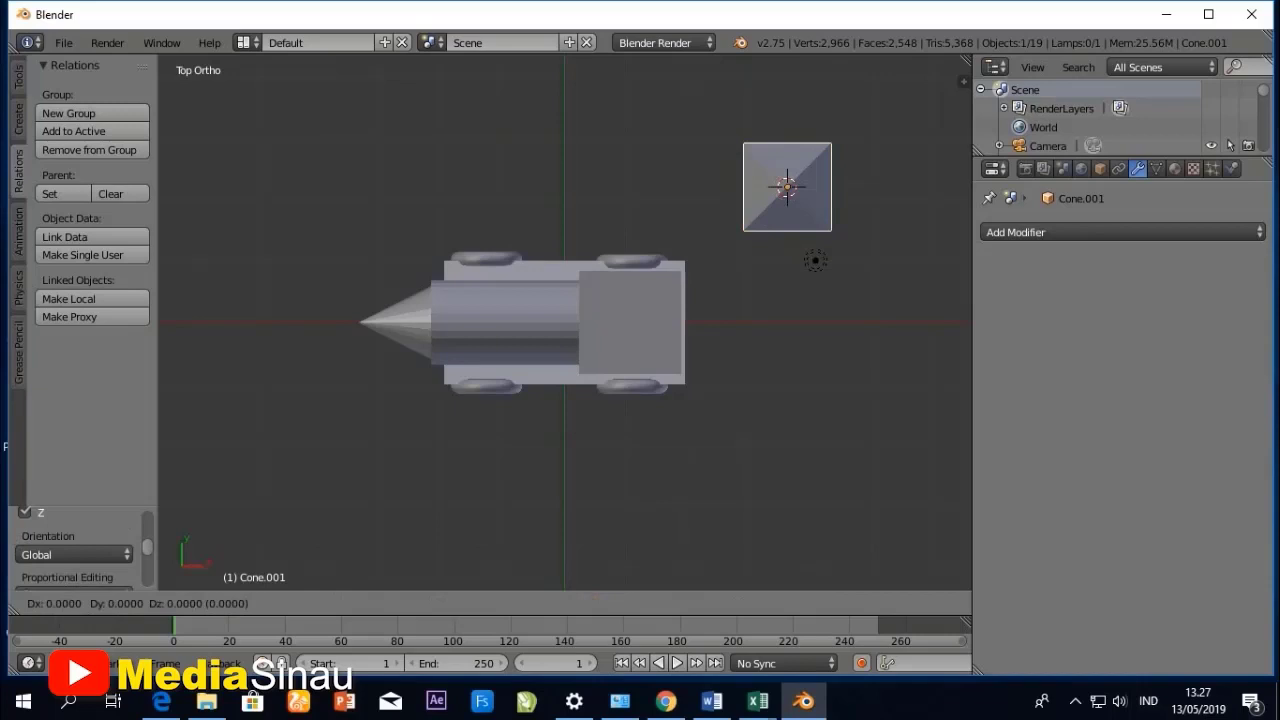
key("y")
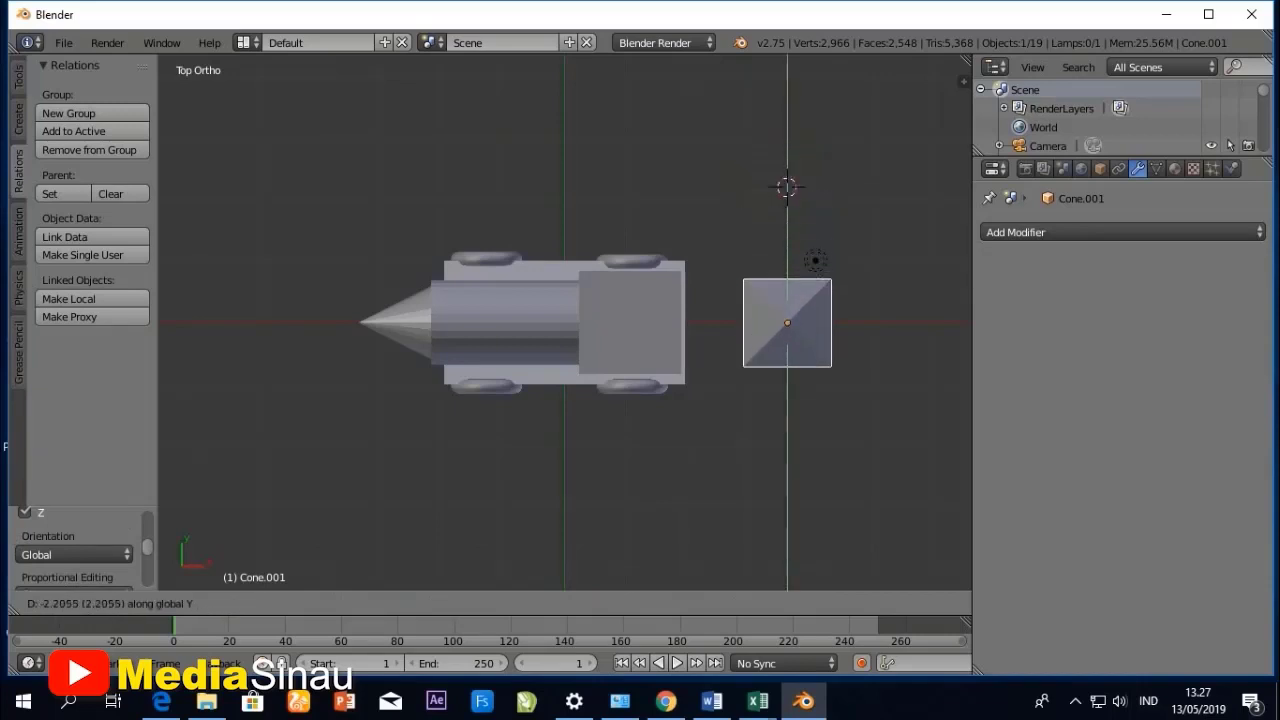
key("Return")
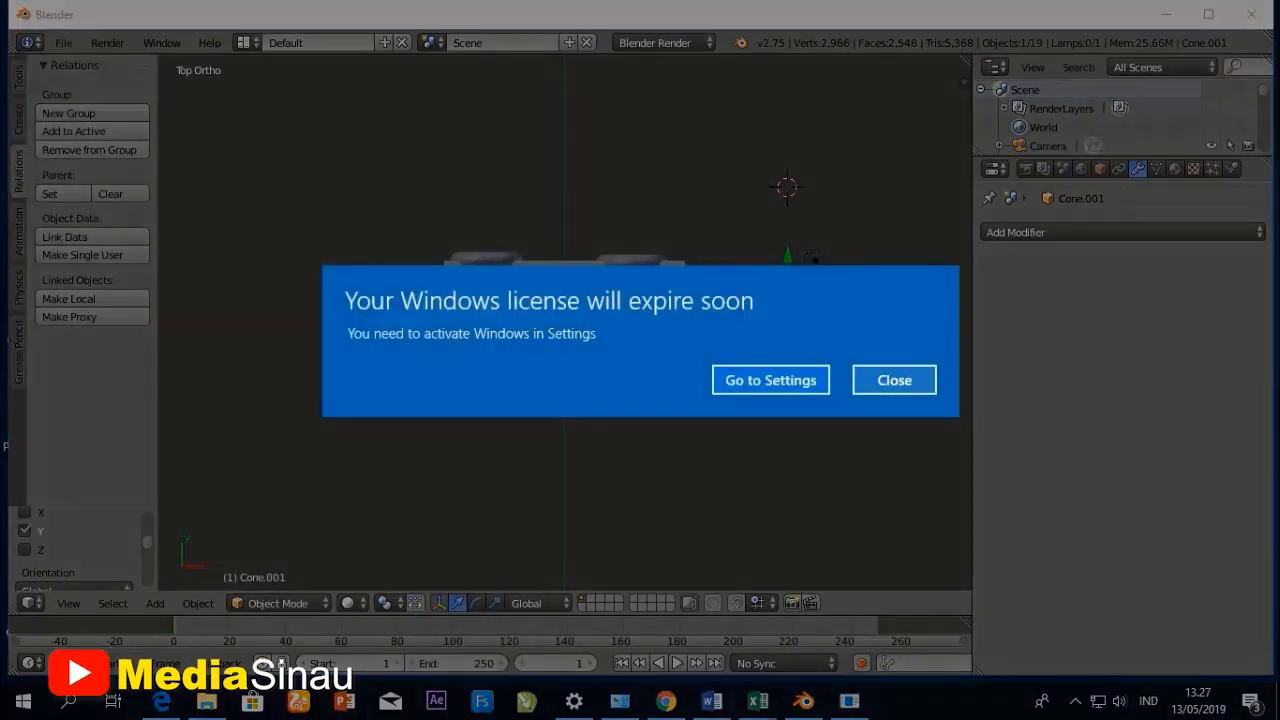
left_click(894, 380)
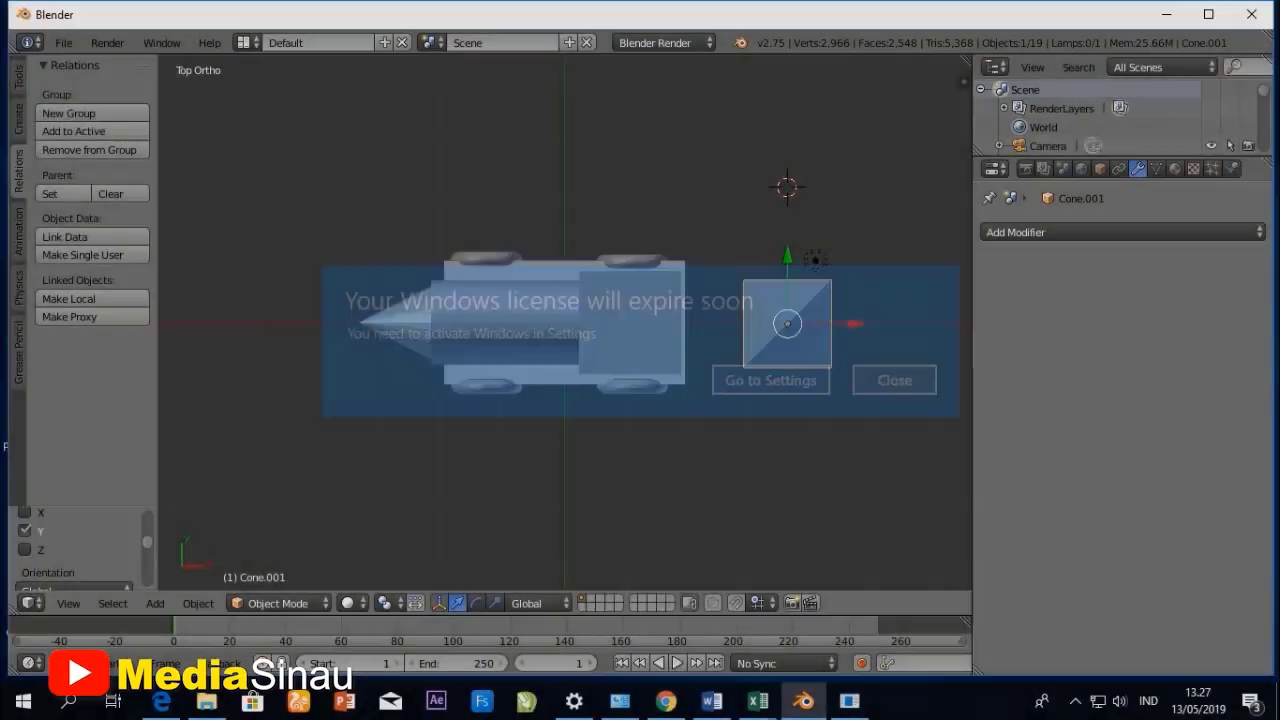
- Add the cabin cube to the pyramid selection and align the two objects on the X axis with Align Objects
middle_click_drag(600, 400, 568, 252)
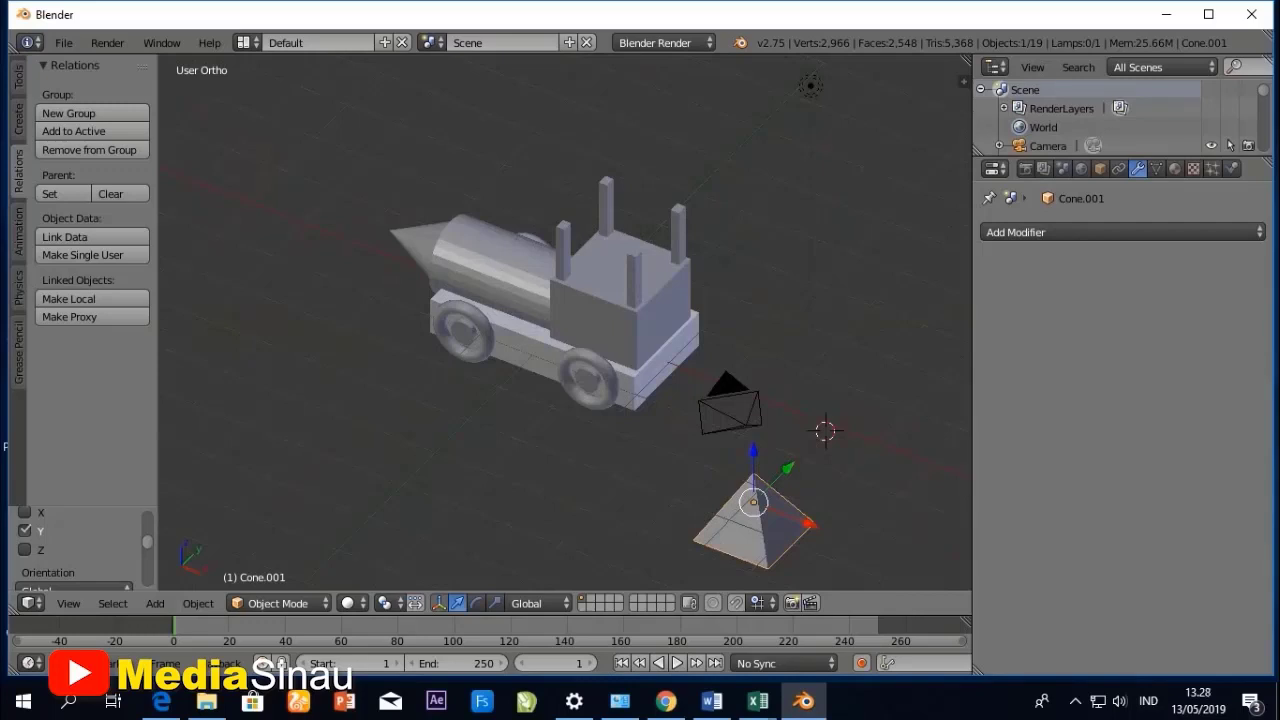
right_click(618, 312, "shift")
left_click(198, 603)
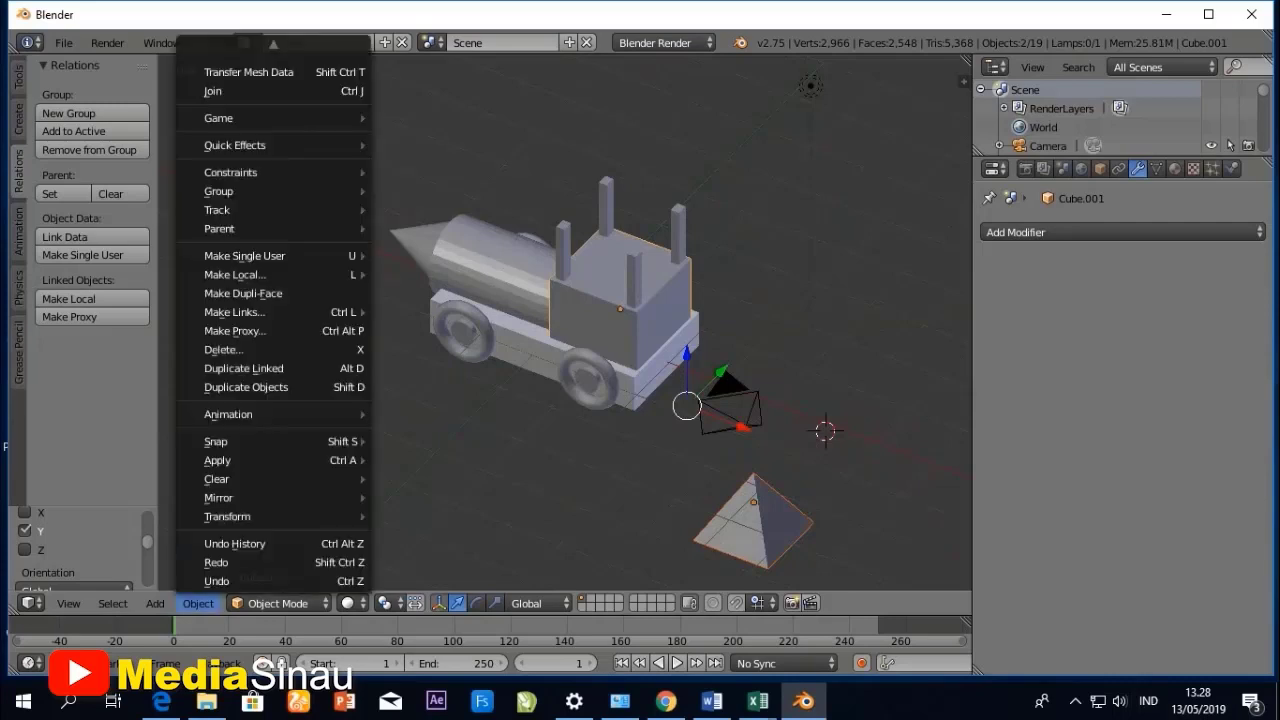
mouse_move(240, 516)
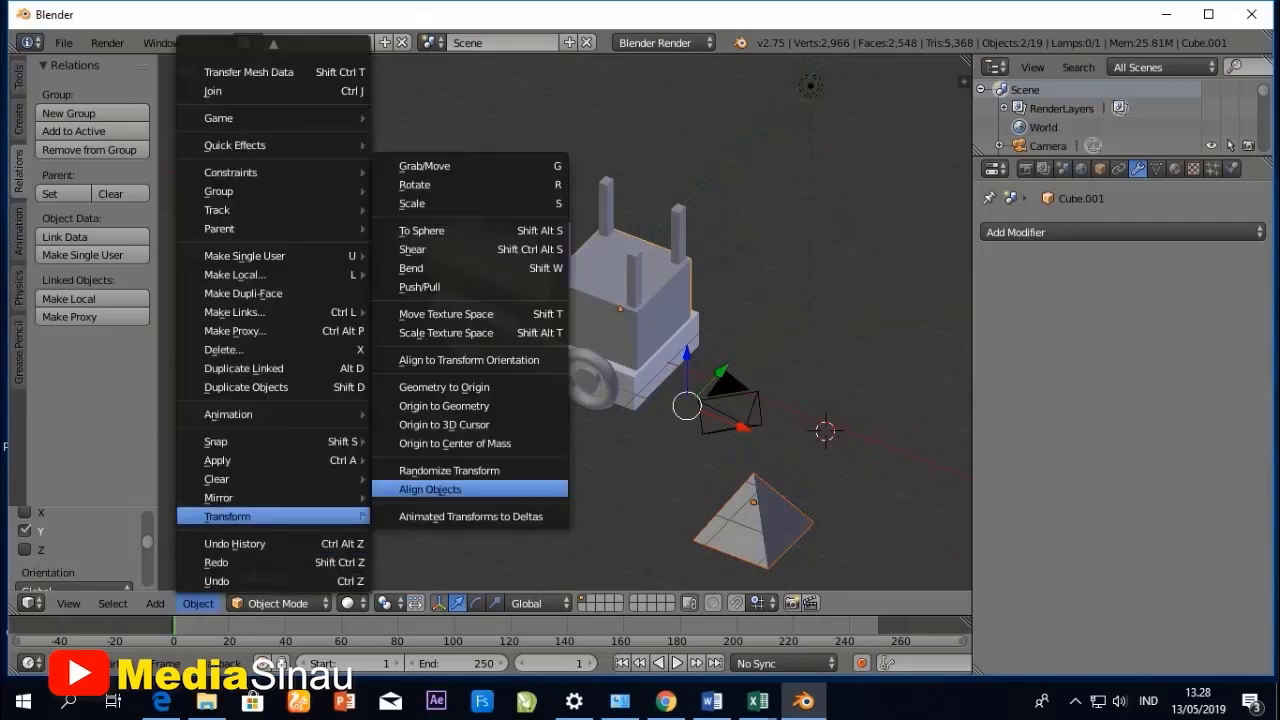
left_click(425, 489)
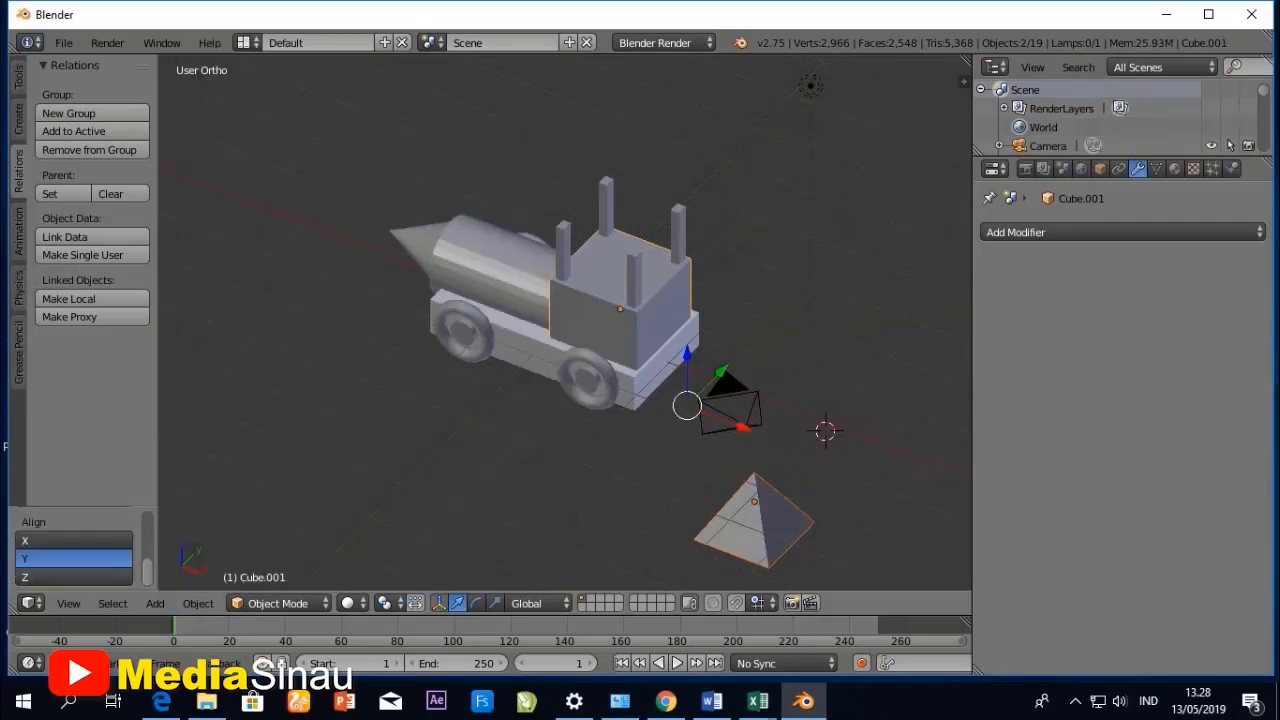
left_click(70, 540)
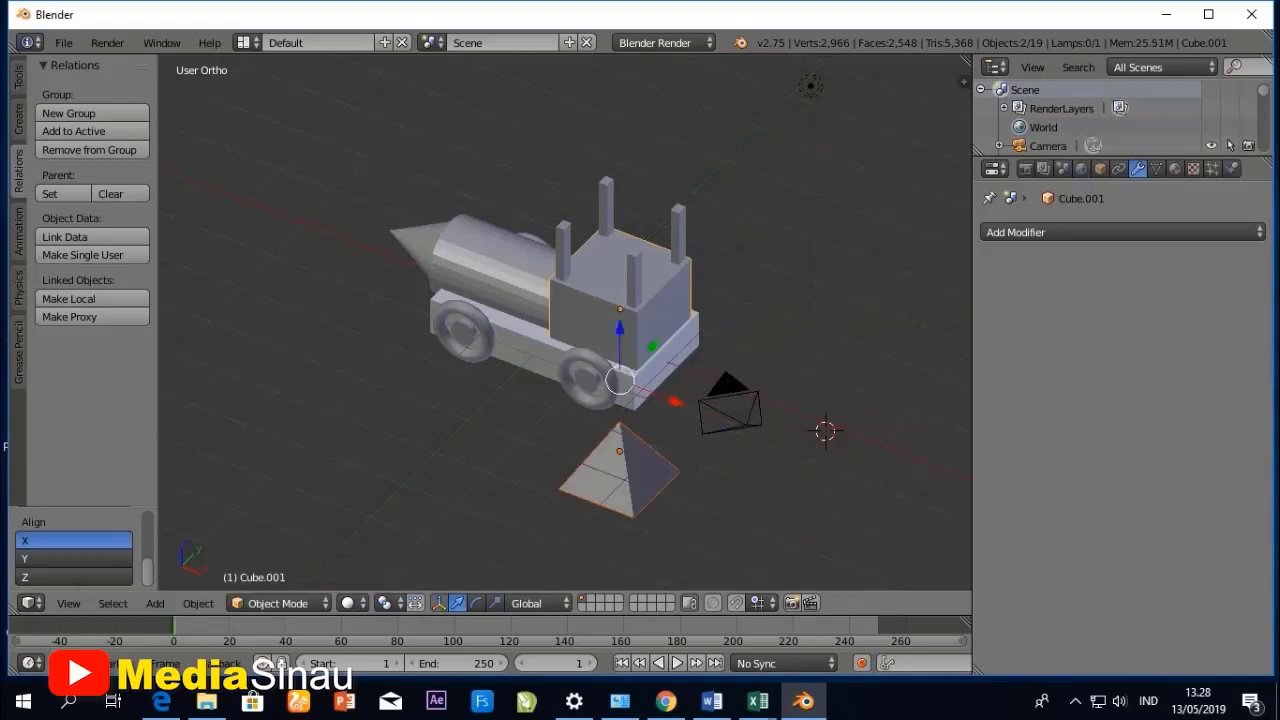
- Try aligning the pyramid and cabin on the Y and Z axes, and return the alignment axis to X
middle_click_drag(680, 350, 470, 312)
left_click(72, 559)
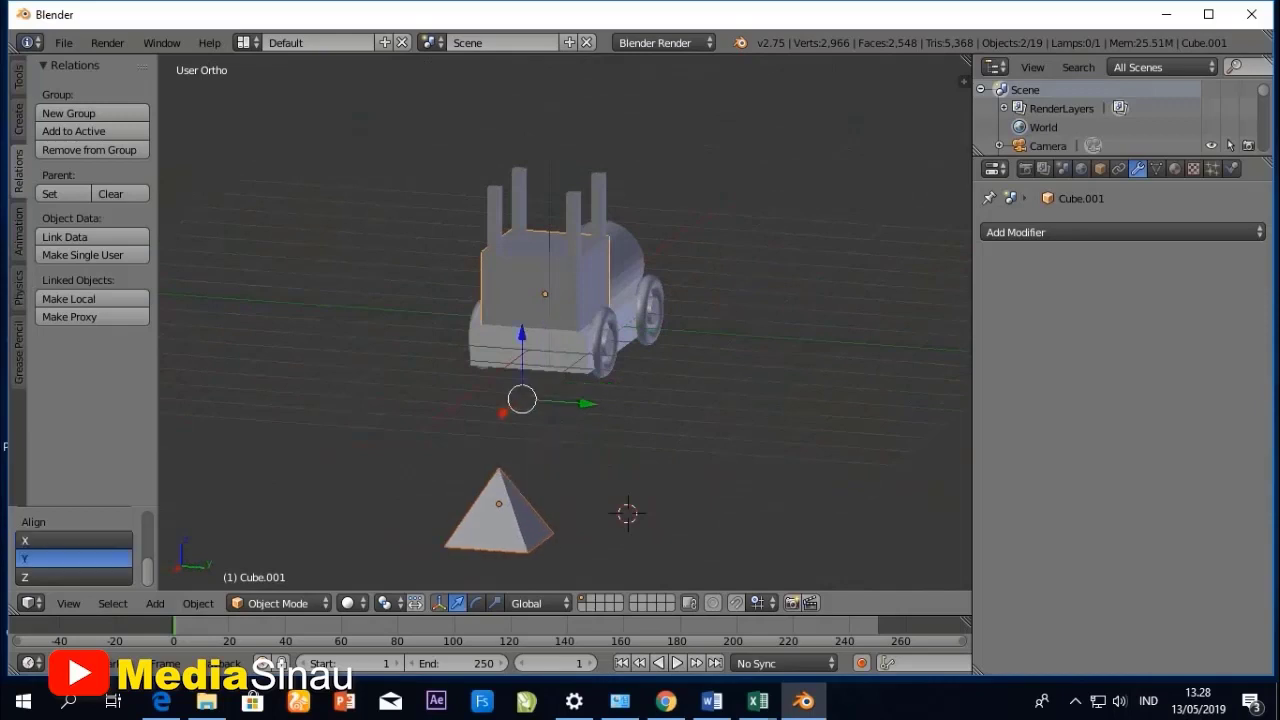
left_click(74, 541)
left_click(74, 577)
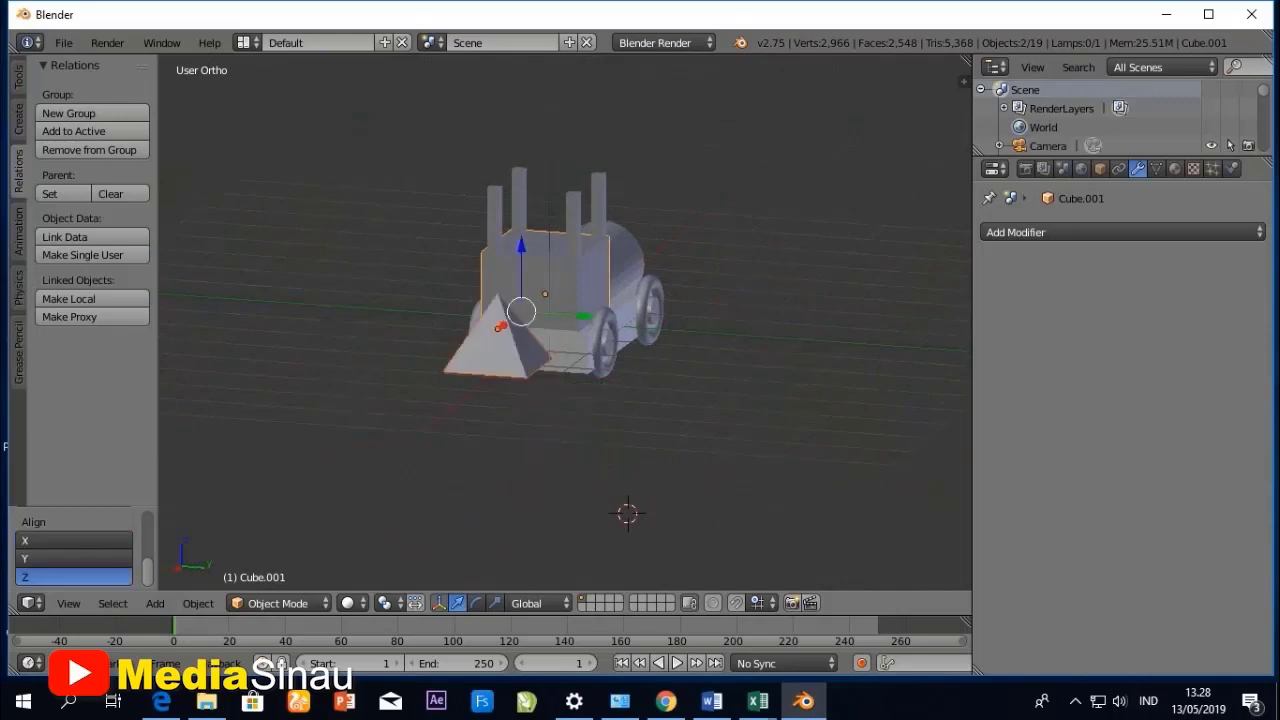
left_click(74, 541)
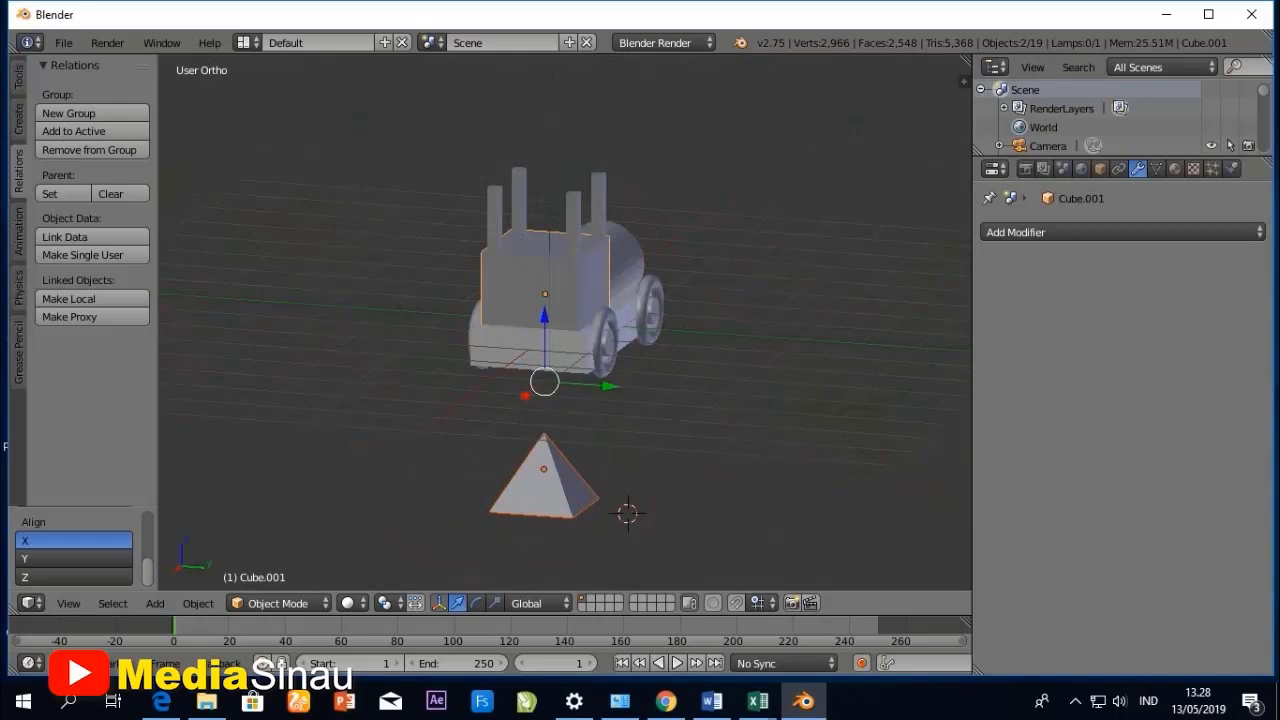
- Select only the pyramid and, in right view, raise it about 5.45 units along the Z axis onto the corner posts
right_click(625, 254)
right_click(544, 484)
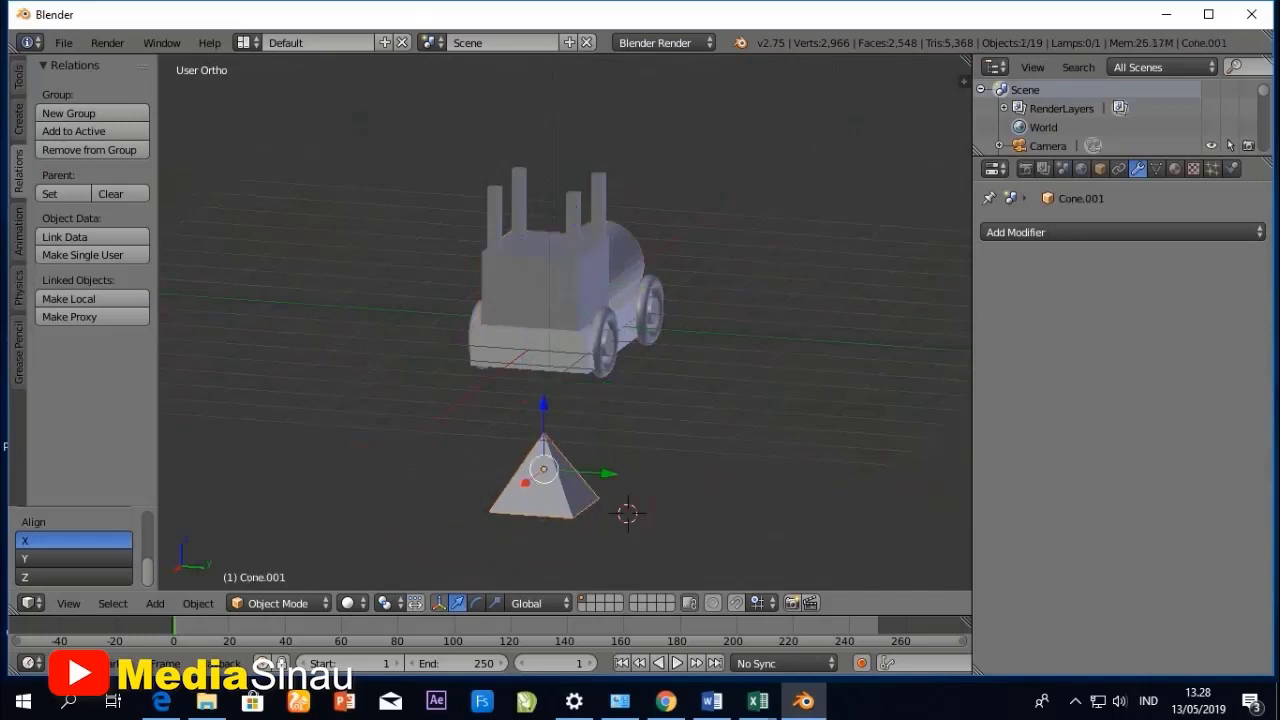
left_click(68, 603)
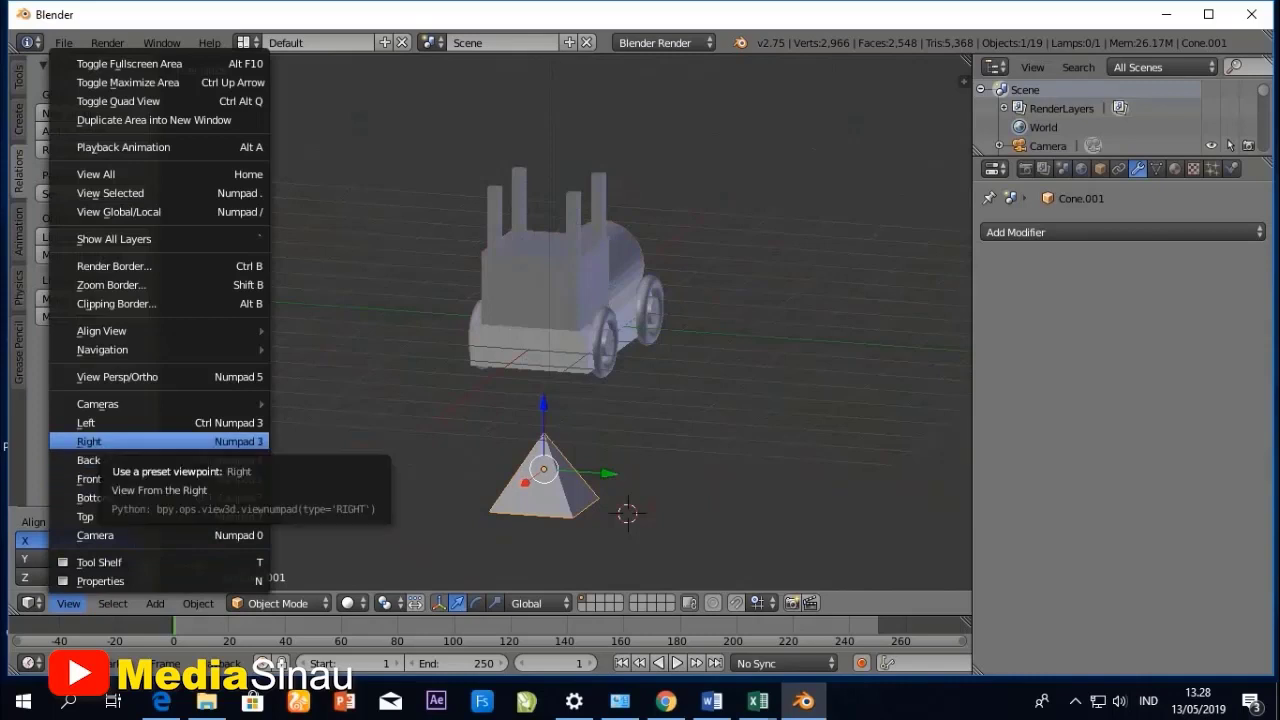
left_click(110, 443)
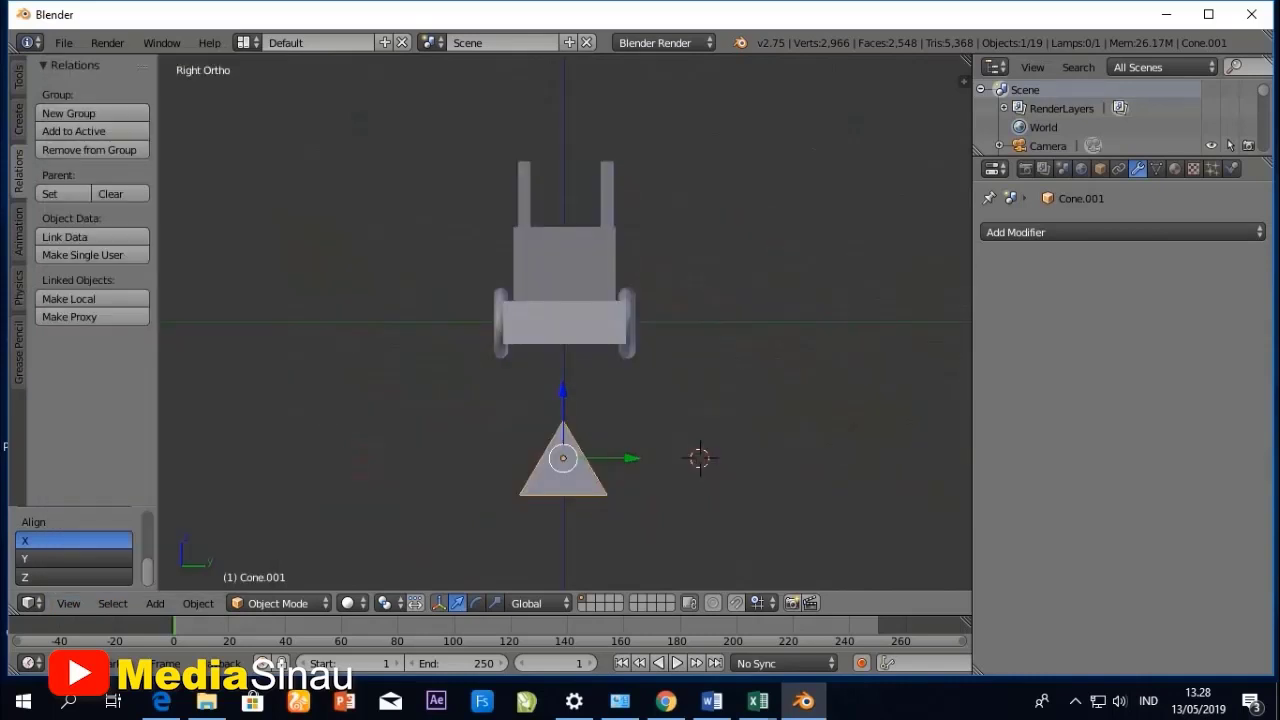
key("g")
key("z")
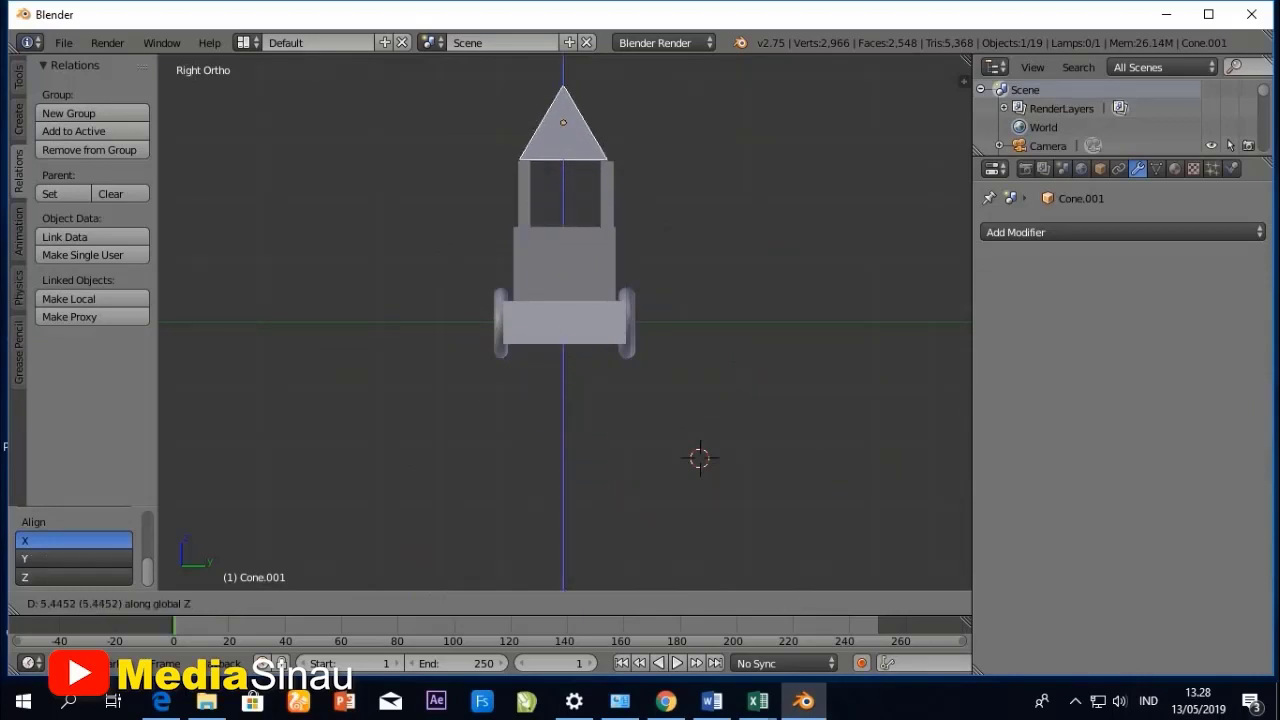
key("Return")
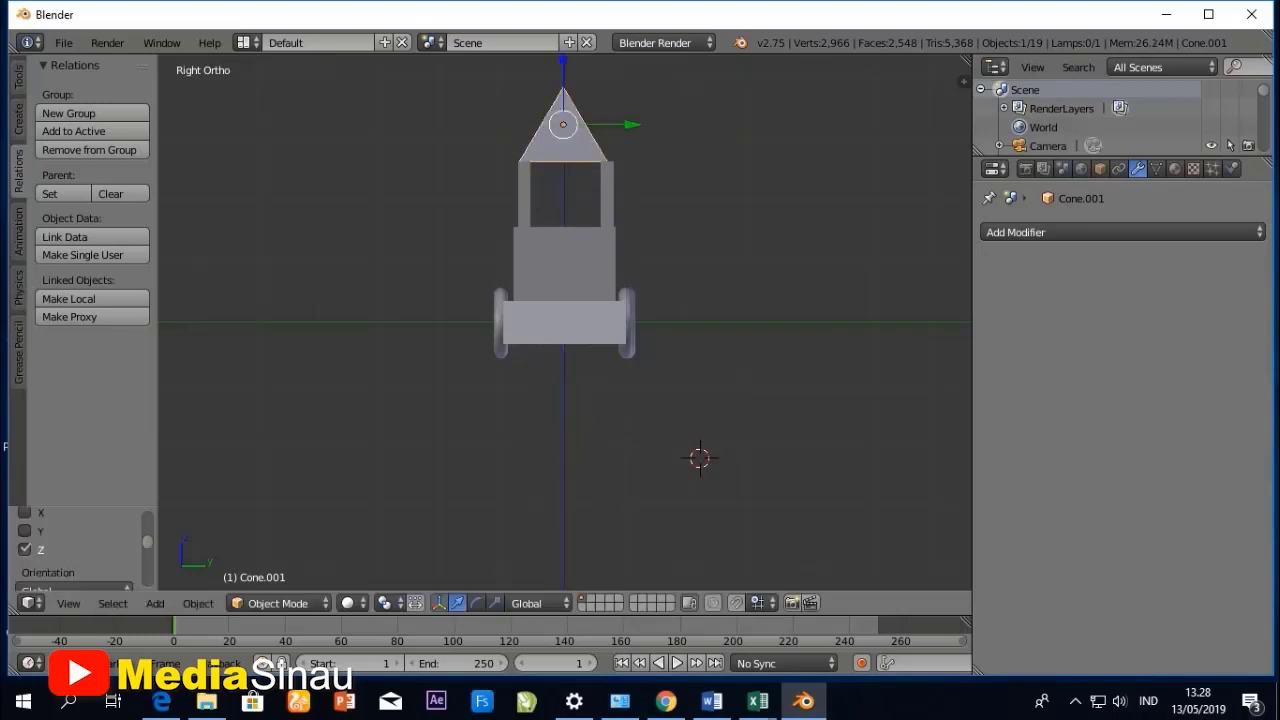
- Scale the pyramid roof up uniformly by about 1.25 so it covers all four posts, and check it from several angles
middle_click_drag(600, 250, 495, 440)
scroll(509, 582, "up", 4)
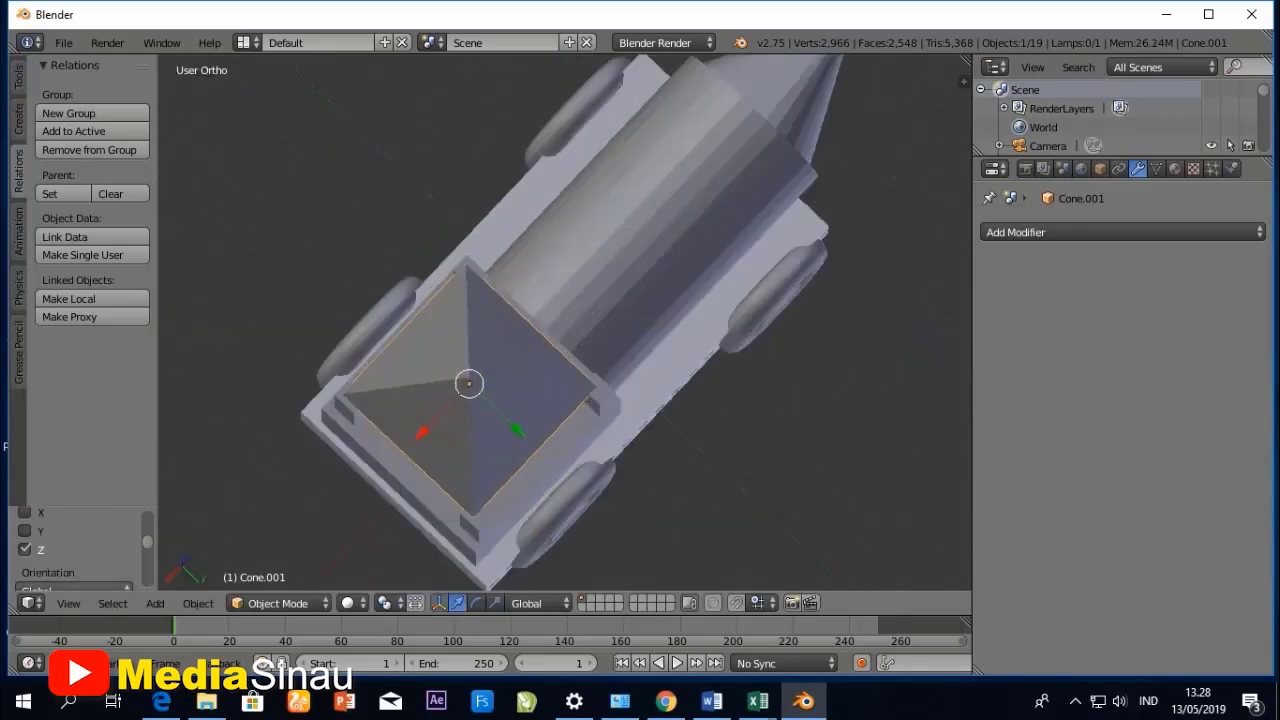
left_click(68, 603)
scroll(565, 322, "down", 1)
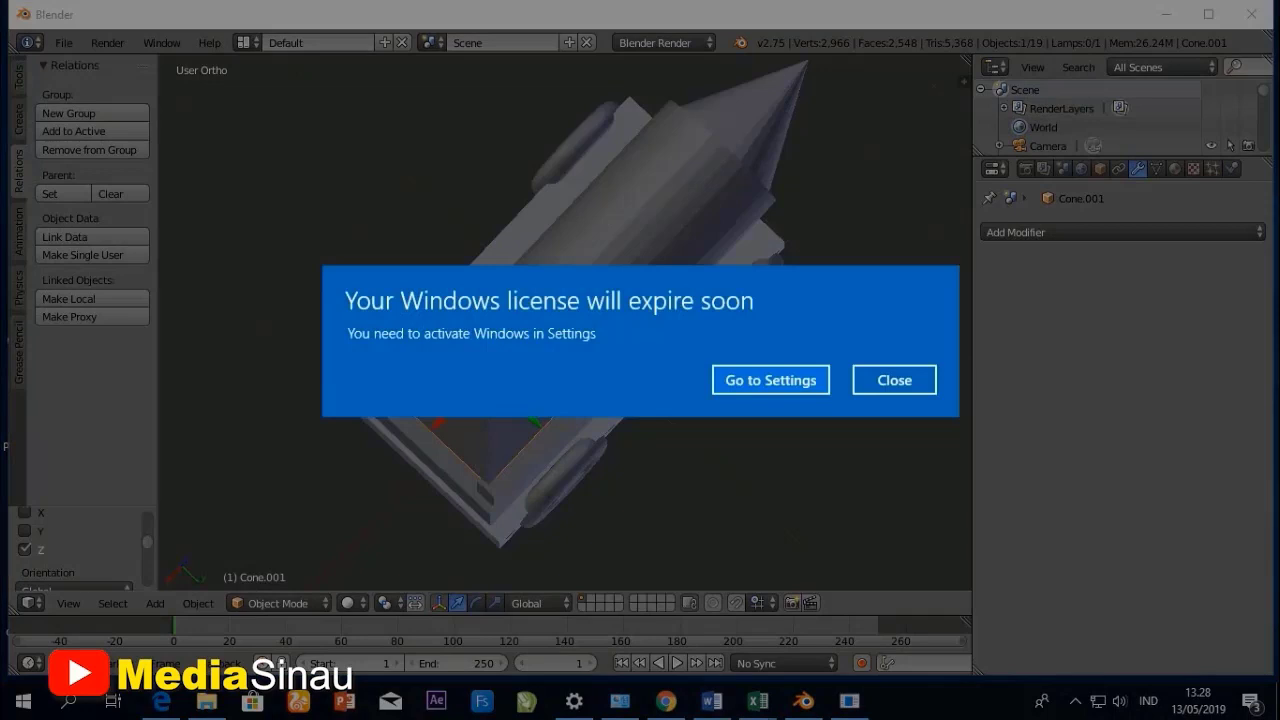
left_click(894, 380)
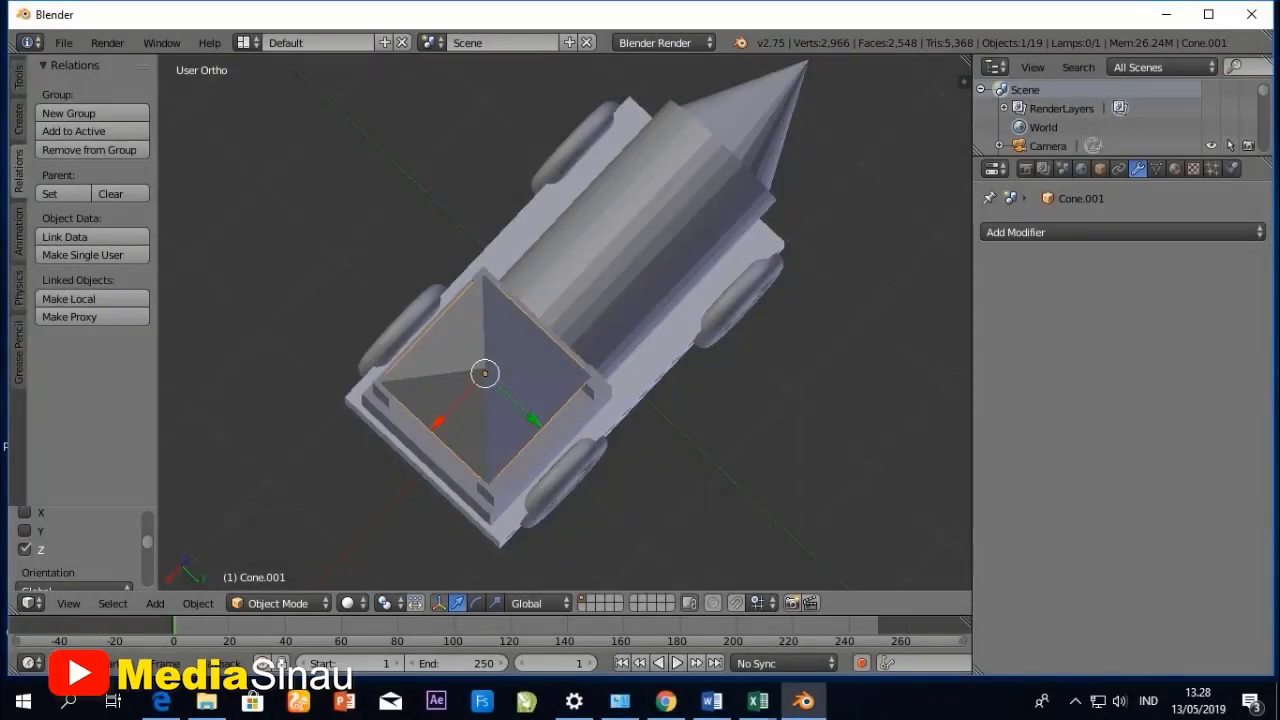
key("s")
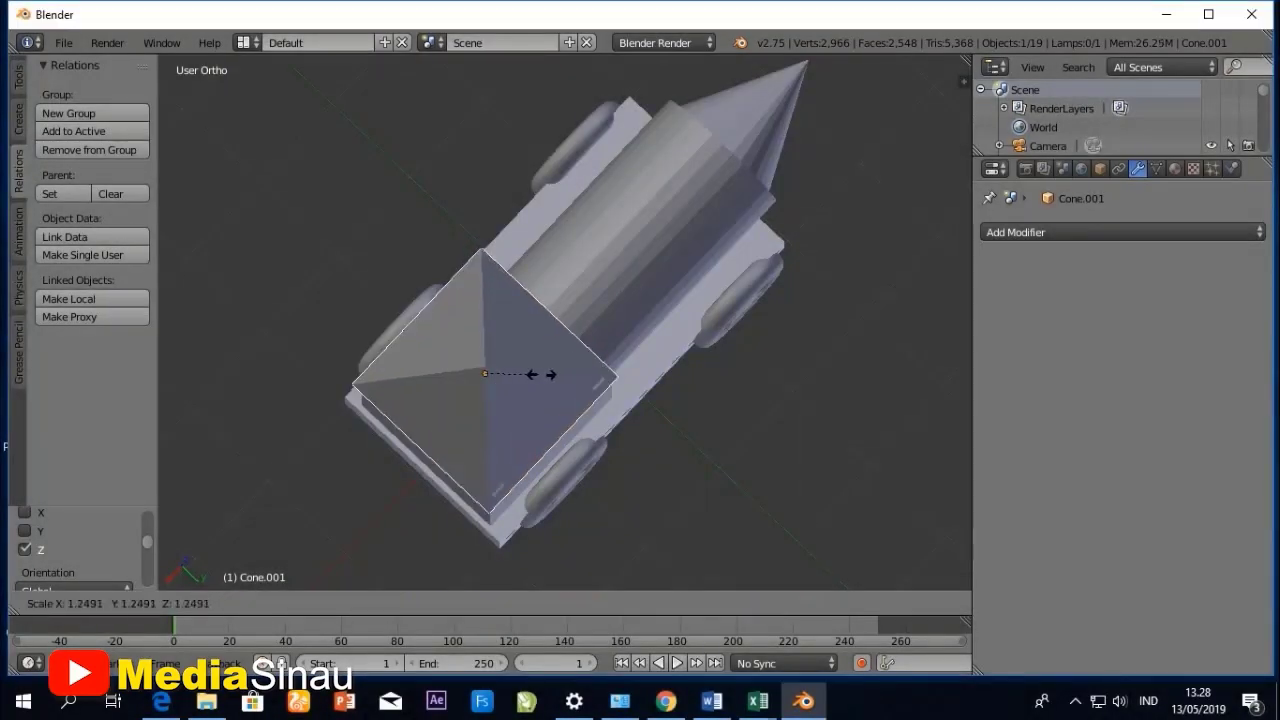
left_click(540, 374)
middle_click_drag(540, 374, 427, 170)
scroll(565, 322, "down", 2)
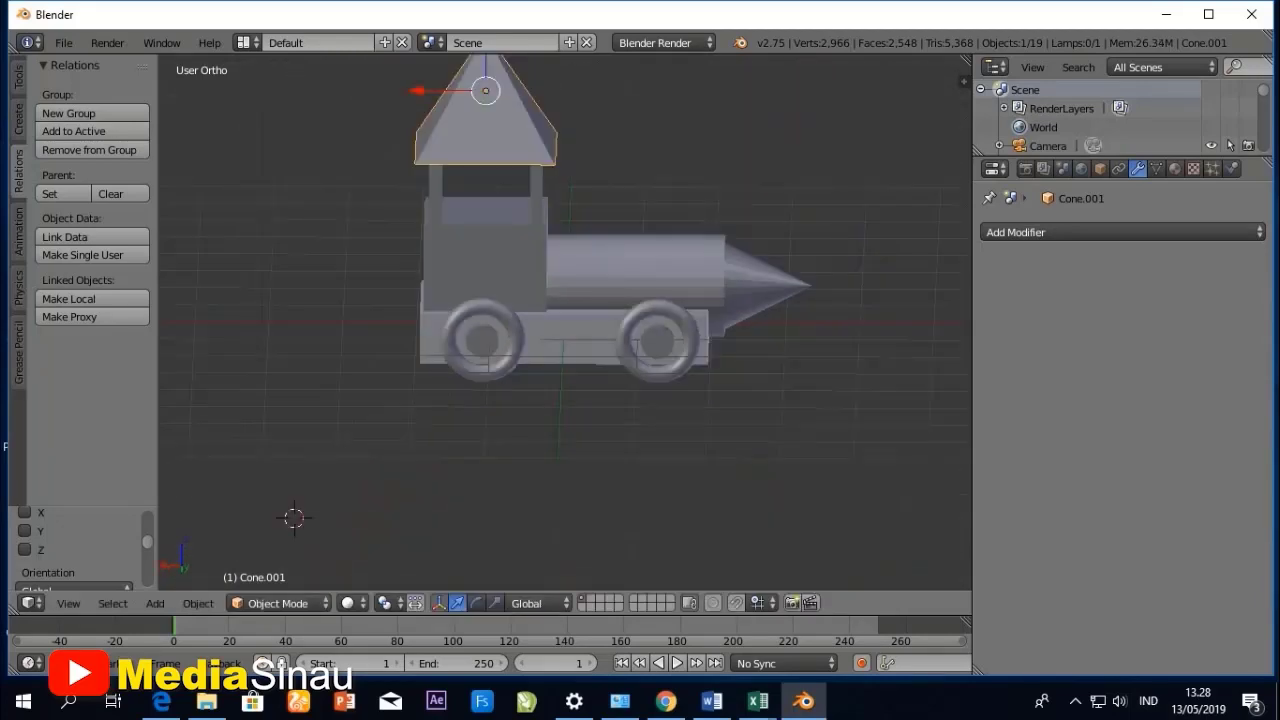
middle_click_drag(565, 322, 262, 290)
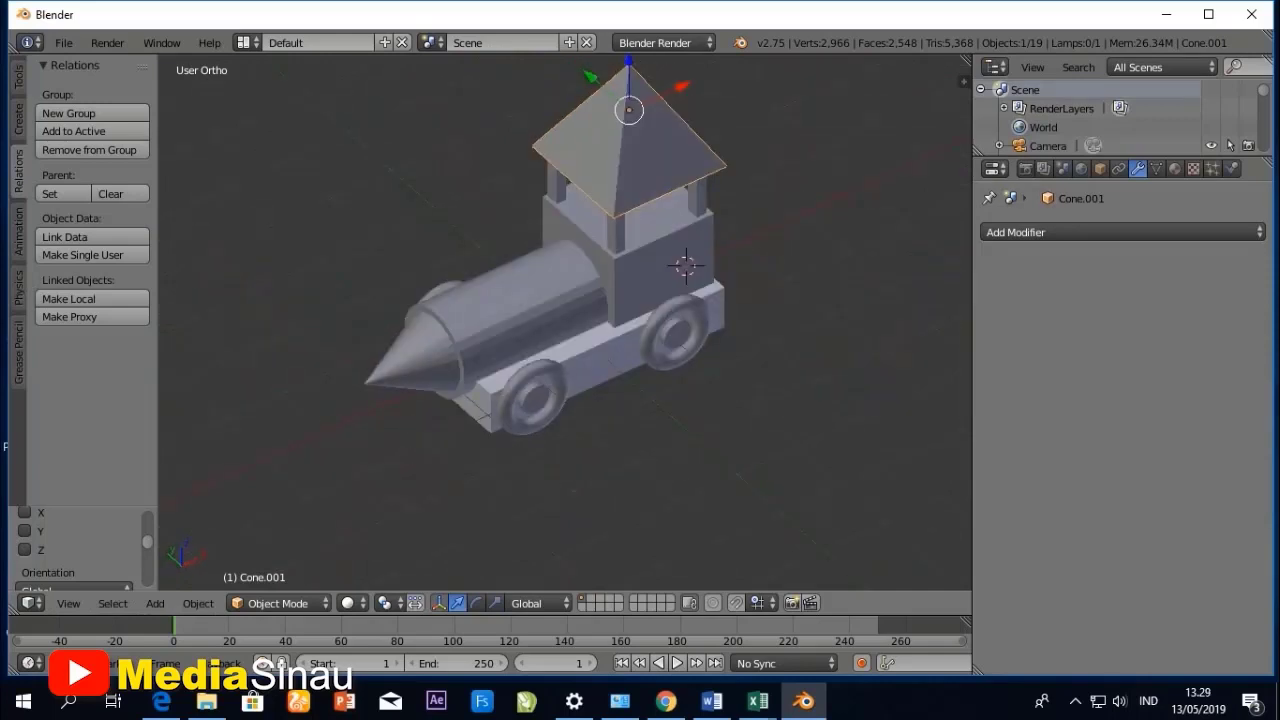